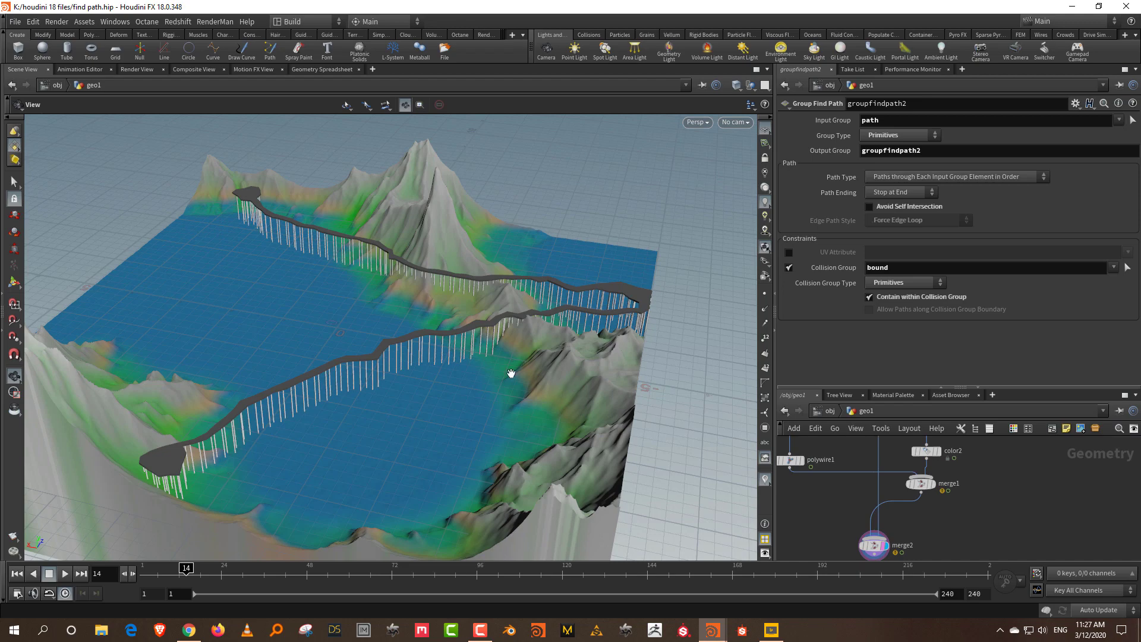
Step: Examine the finished path across the terrain from several angles, toggling the reference grid, and look over its node network
{"action": "left_click_drag", "start_coordinate": [433, 397], "coordinate": [530, 356]}
{"action": "key", "text": "space"}
{"action": "left_click_drag", "start_coordinate": [466, 231], "coordinate": [364, 370]}
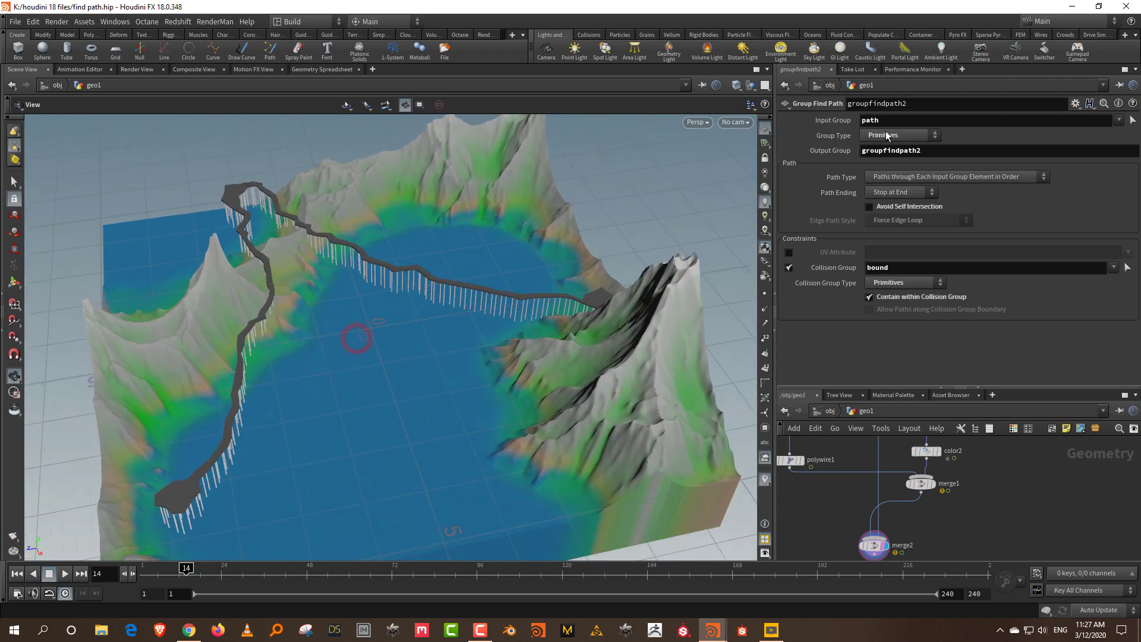
{"action": "left_click", "coordinate": [763, 130]}
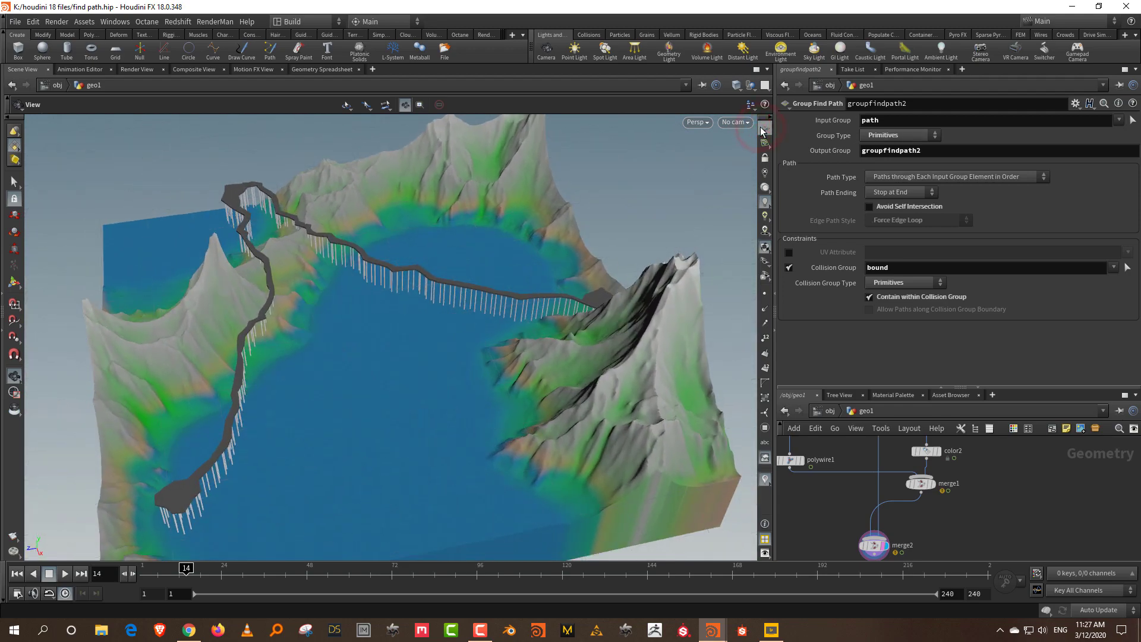
{"action": "left_click", "coordinate": [763, 130]}
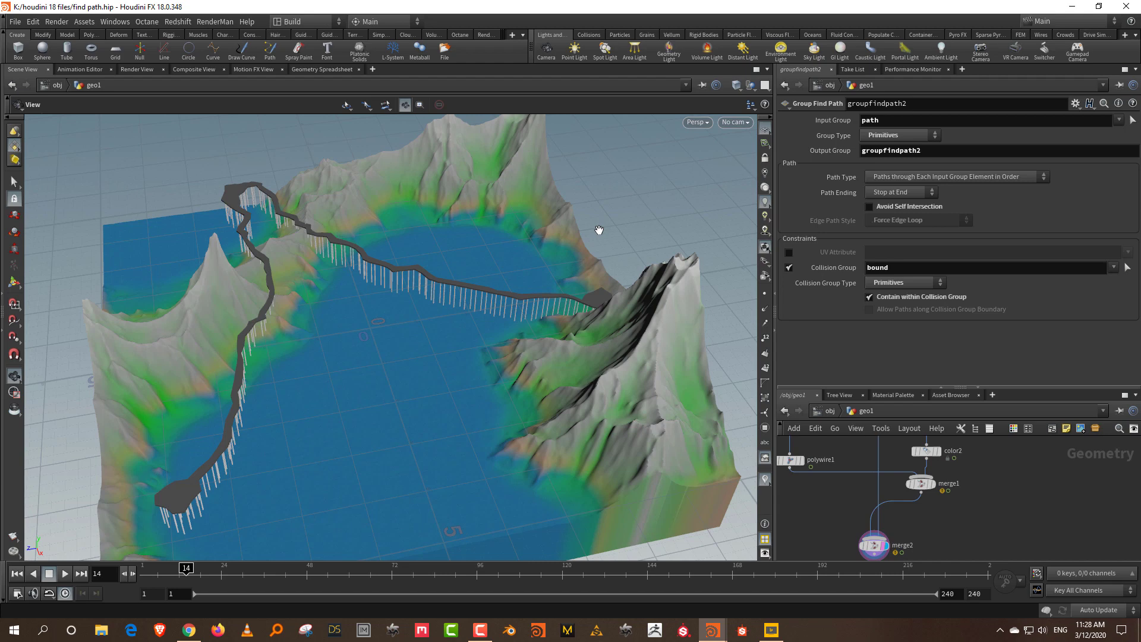
{"action": "left_click_drag", "start_coordinate": [1044, 388], "coordinate": [1044, 255]}
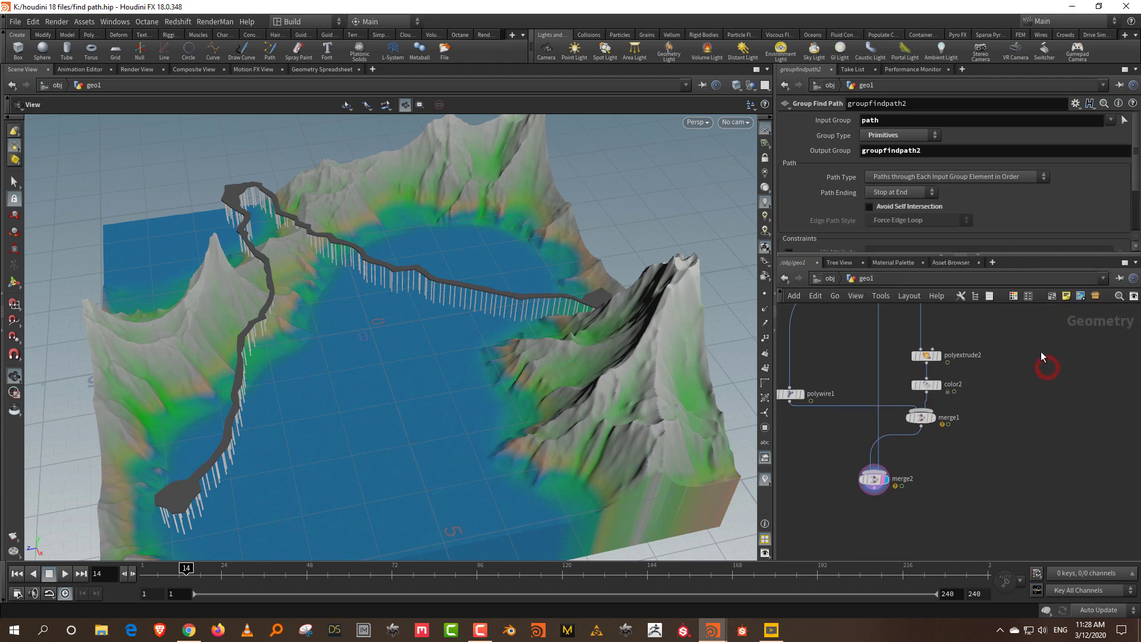
{"action": "middle_click_drag", "start_coordinate": [1026, 395], "coordinate": [1014, 445]}
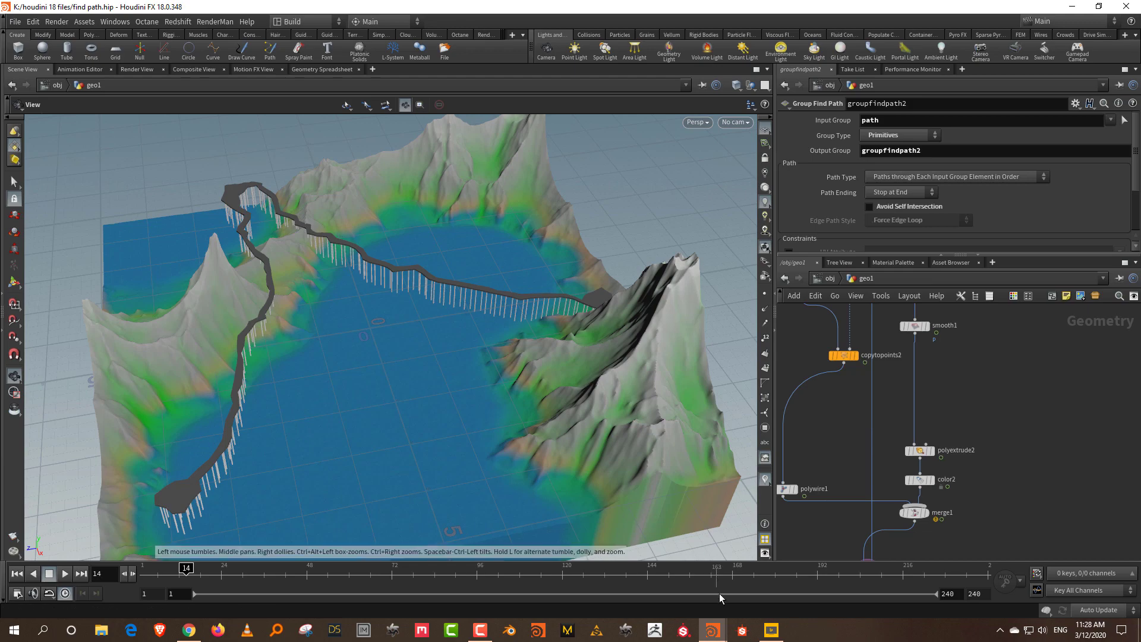
Step: Switch to the empty untitled scene and create a grid geometry object with its network open
{"action": "mouse_move", "coordinate": [712, 630]}
{"action": "left_click", "coordinate": [780, 579]}
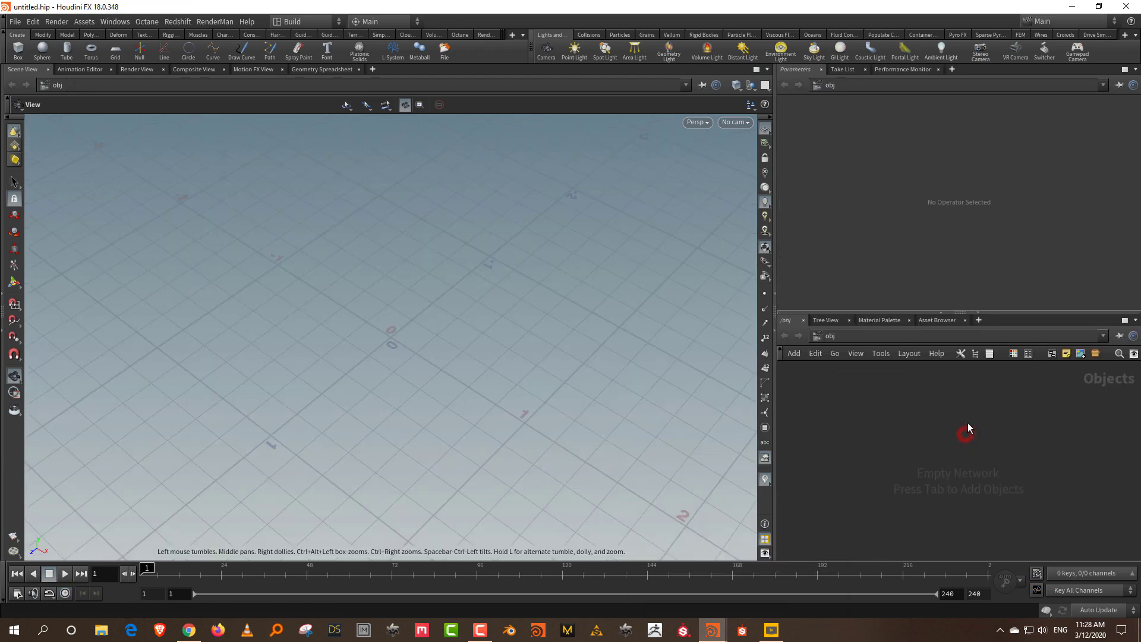
{"action": "key", "text": "Tab"}
{"action": "type", "text": "geo"}
{"action": "key", "text": "Return"}
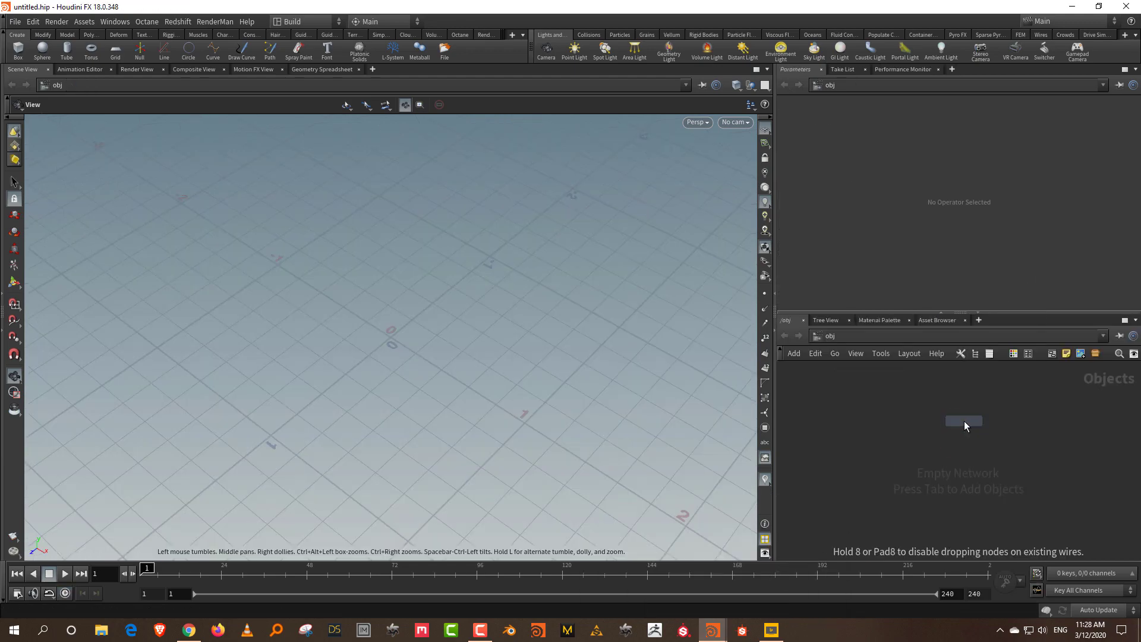
{"action": "left_click", "coordinate": [964, 421]}
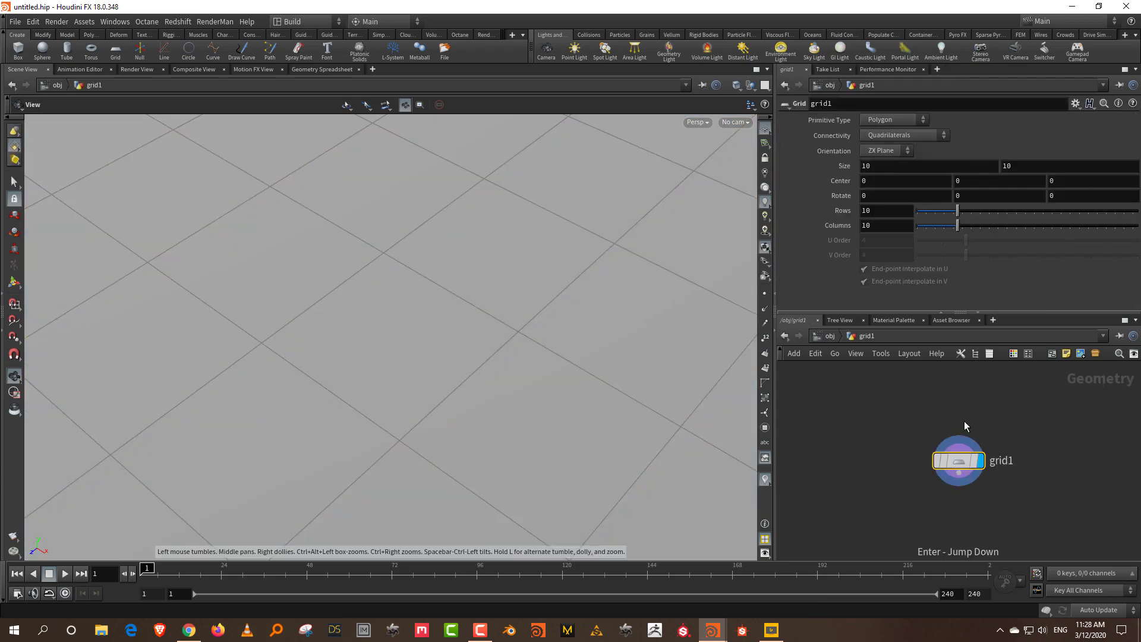
Step: Set the grid's rows and columns to 37 each
{"action": "right_click_drag", "start_coordinate": [540, 244], "coordinate": [492, 553]}
{"action": "right_click_drag", "start_coordinate": [384, 304], "coordinate": [375, 507]}
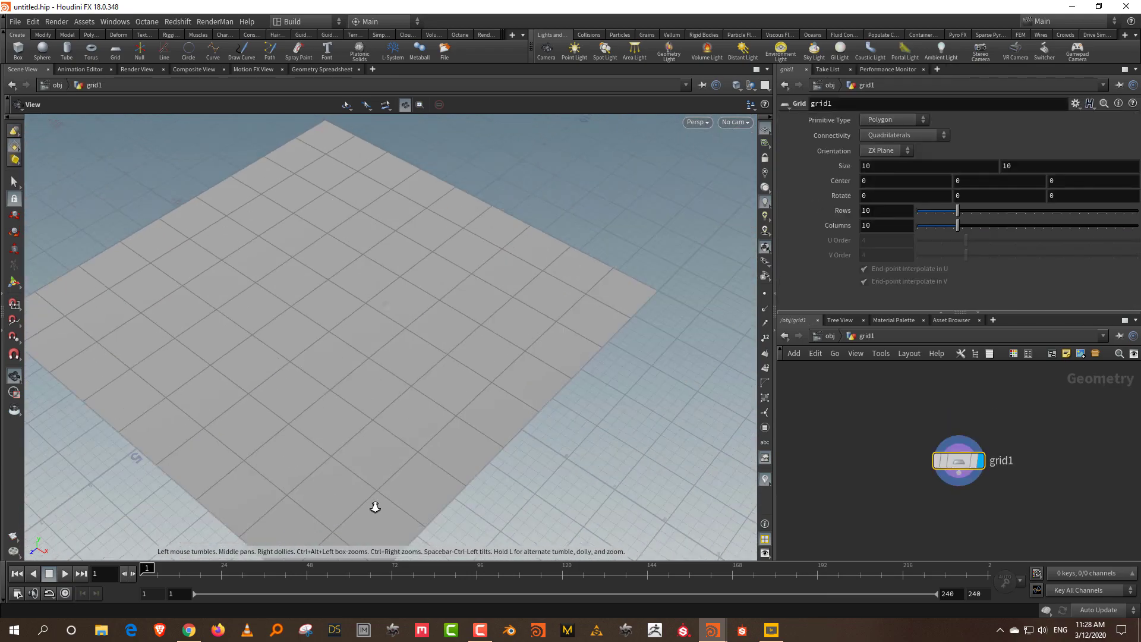
{"action": "left_click_drag", "start_coordinate": [375, 506], "coordinate": [400, 425]}
{"action": "left_click_drag", "start_coordinate": [957, 210], "coordinate": [1078, 215]}
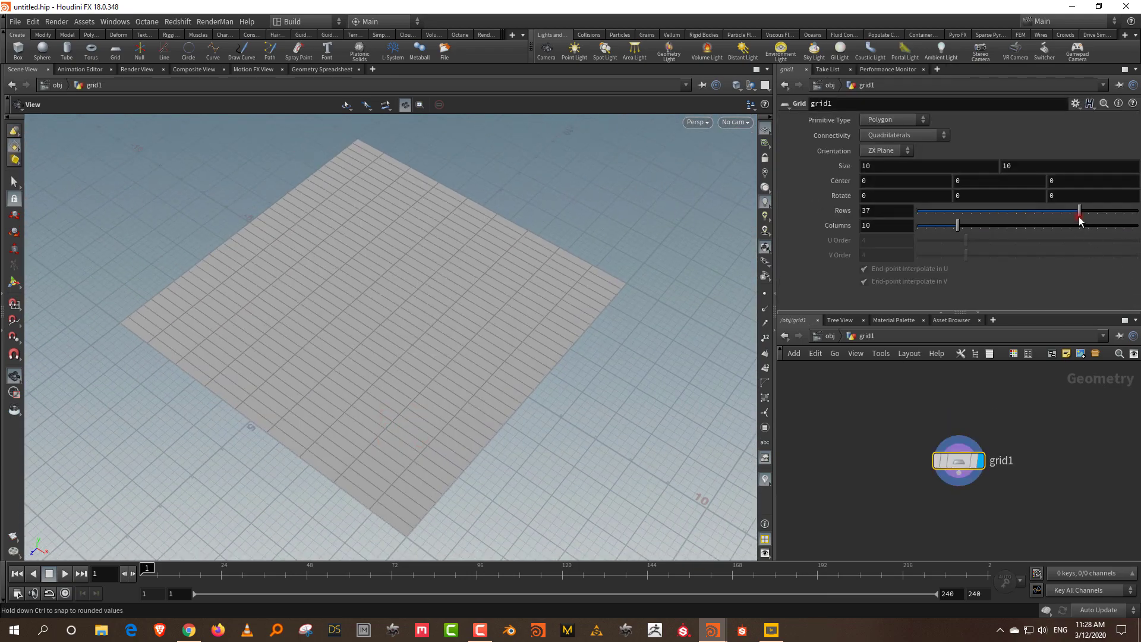
{"action": "left_click", "coordinate": [1078, 226]}
{"action": "left_click", "coordinate": [1018, 437]}
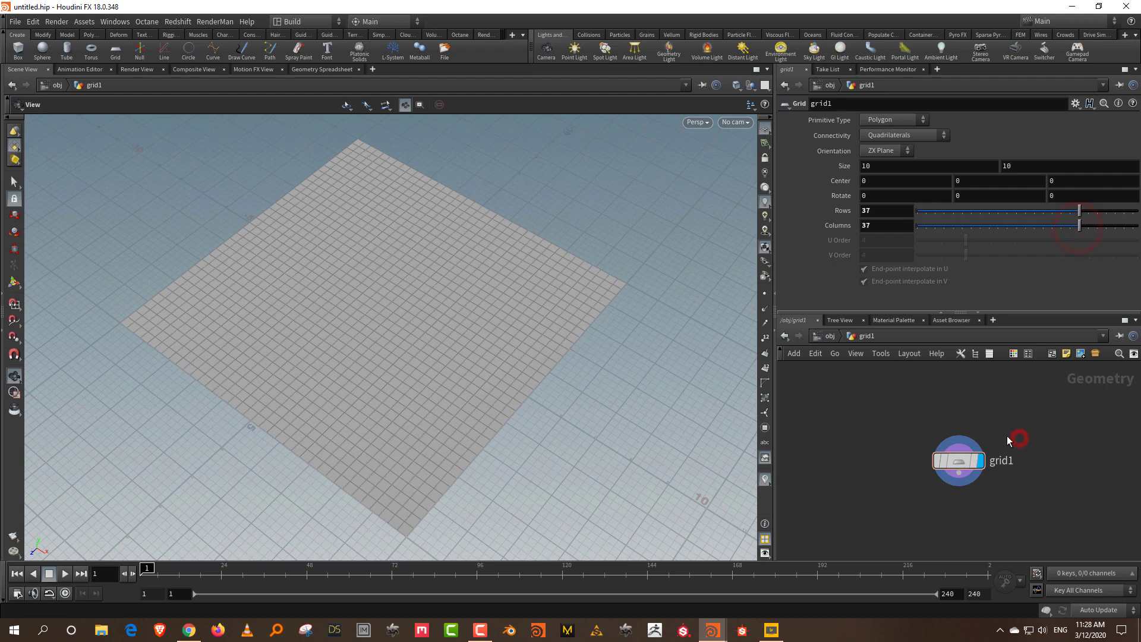
Step: Select four small, separate patches of adjacent primitives spread across the grid surface
{"action": "left_click", "coordinate": [975, 457]}
{"action": "key", "text": "Return"}
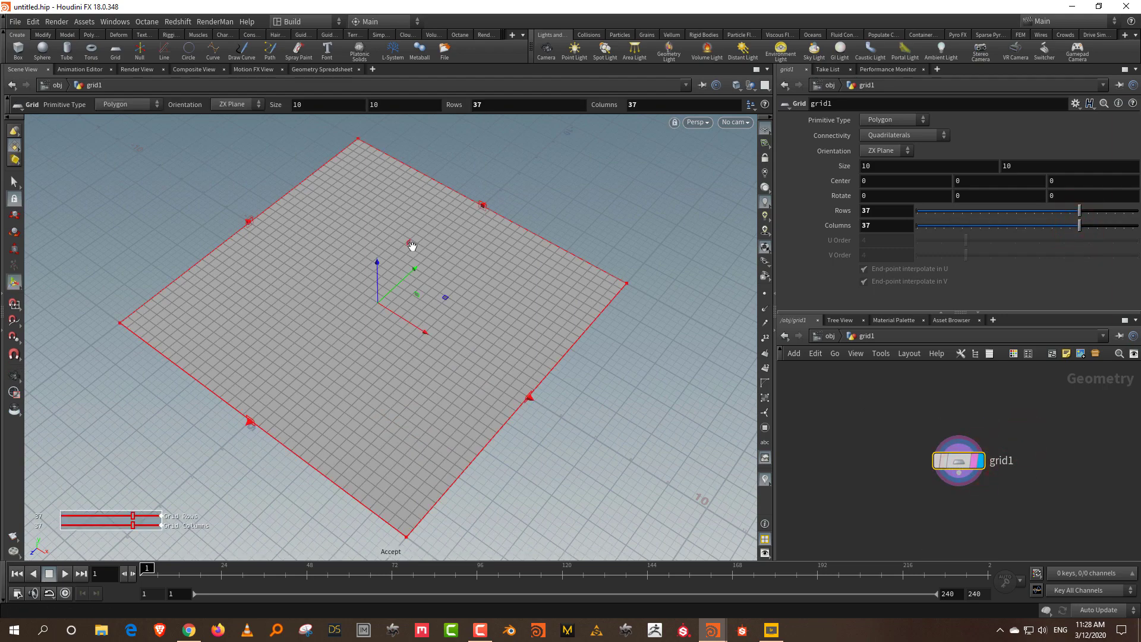
{"action": "key", "text": "s"}
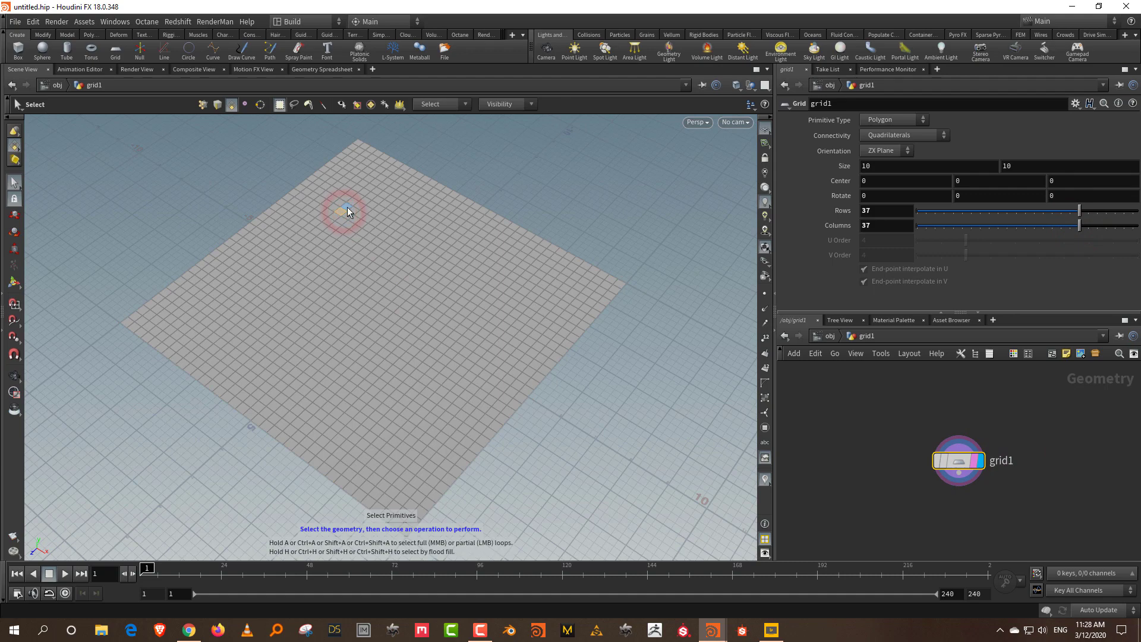
{"action": "double_click", "coordinate": [507, 263]}
{"action": "key", "text": "ctrl+z"}
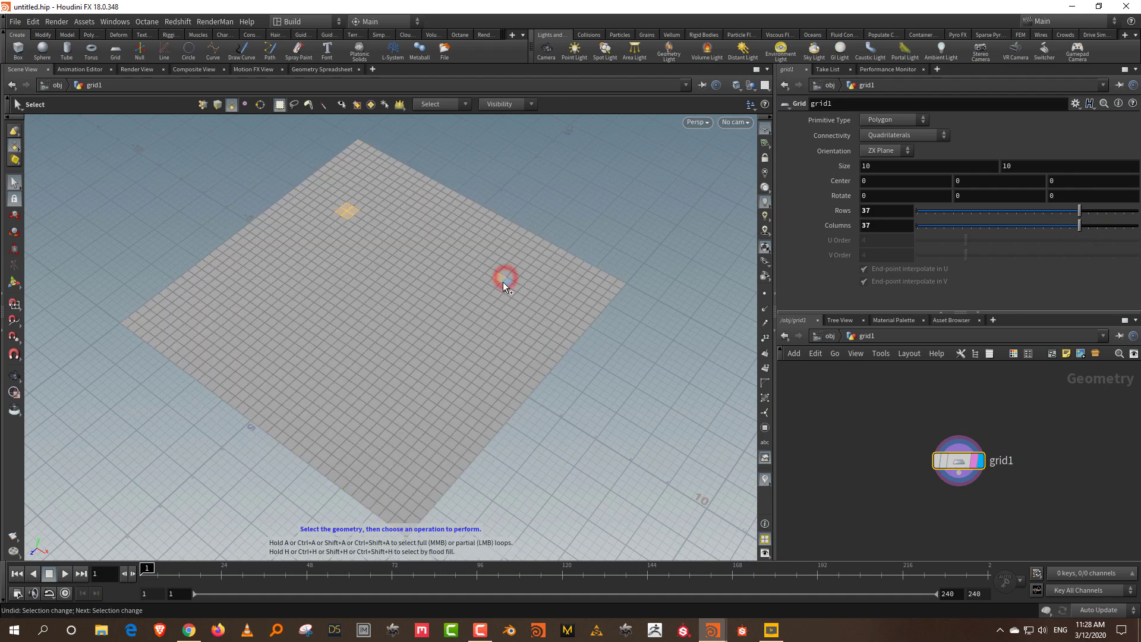
{"action": "left_click", "coordinate": [503, 280], "text": "shift"}
{"action": "left_click", "coordinate": [294, 425], "text": "shift"}
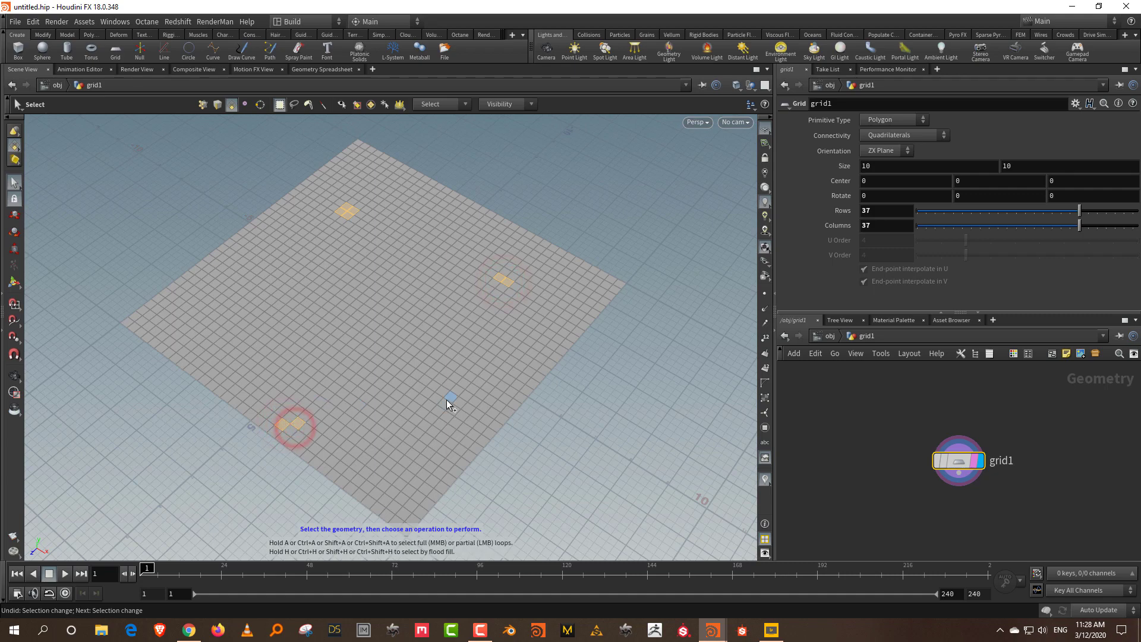
{"action": "left_click", "coordinate": [234, 297], "text": "shift"}
{"action": "left_click", "coordinate": [234, 299], "text": "shift"}
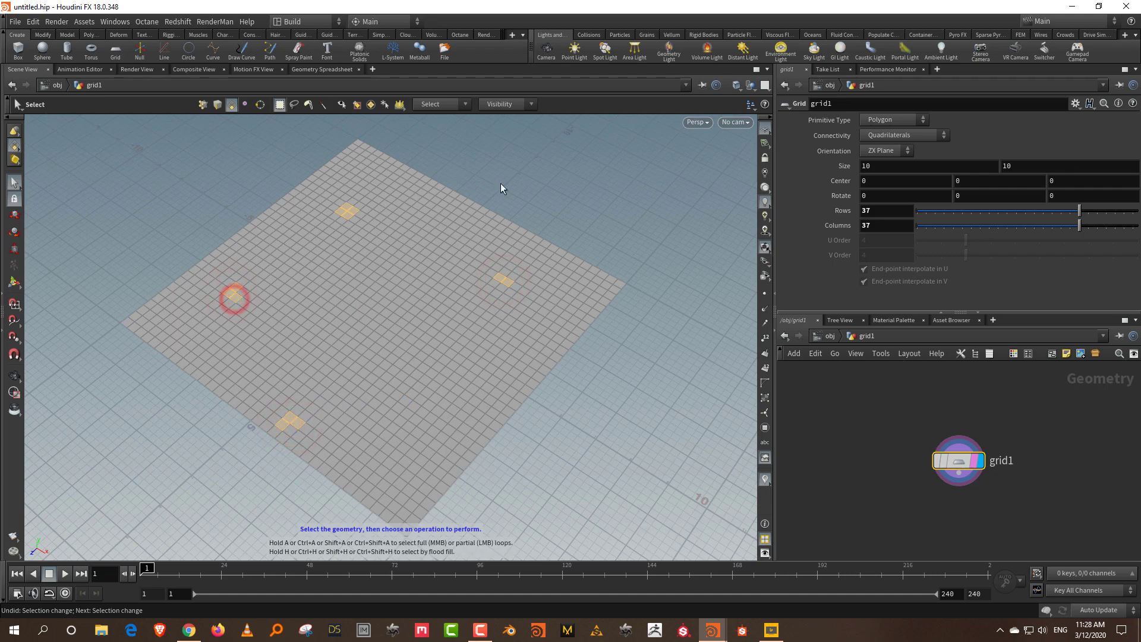
Step: Create a primitive group from the selected faces and name it start
{"action": "key", "text": "Tab"}
{"action": "type", "text": "group"}
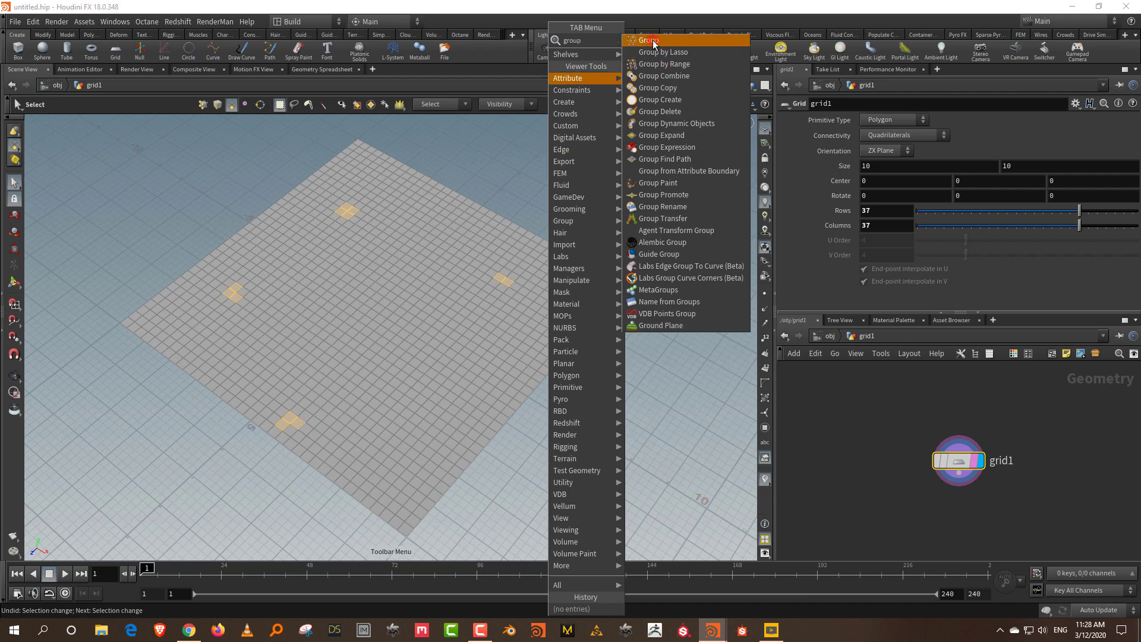
{"action": "left_click", "coordinate": [648, 40]}
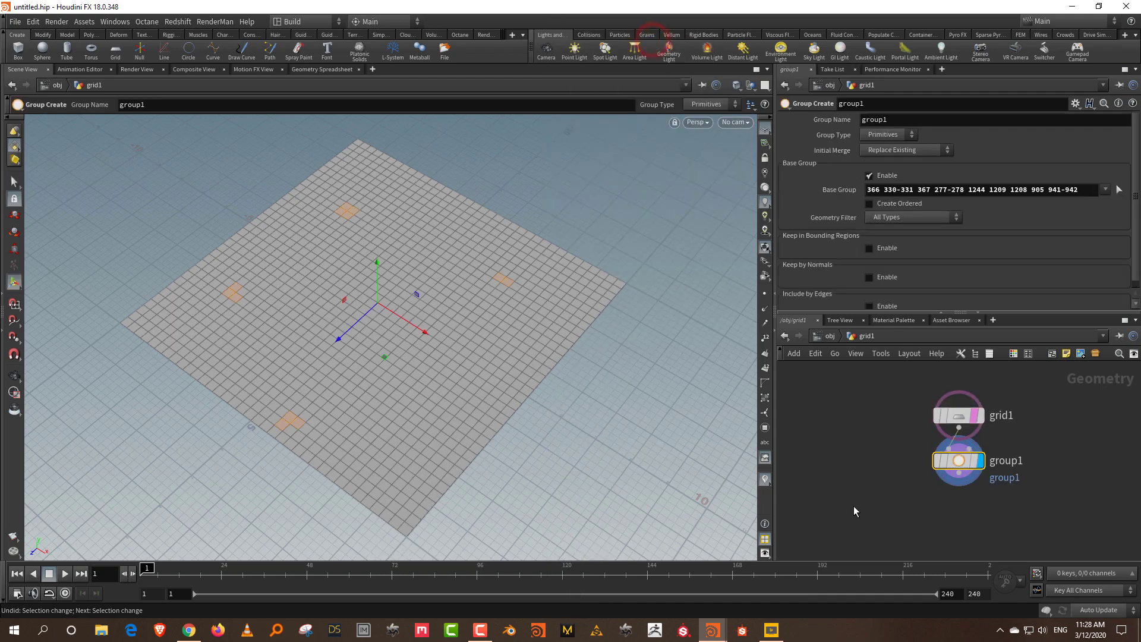
{"action": "left_click", "coordinate": [873, 487]}
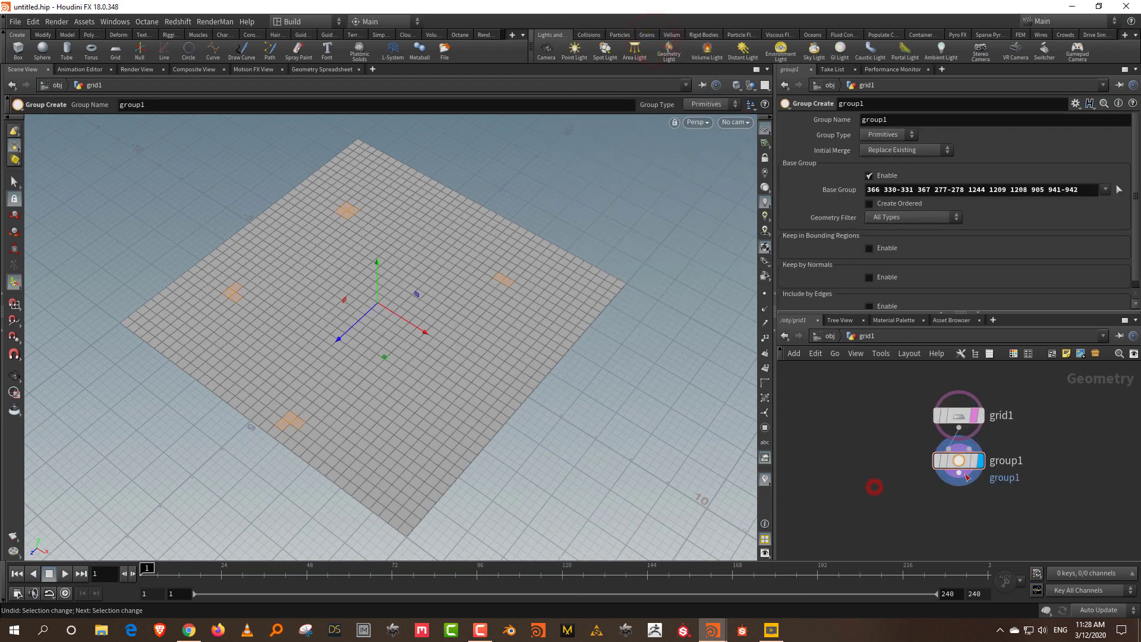
{"action": "double_click", "coordinate": [900, 119]}
{"action": "type", "text": "start"}
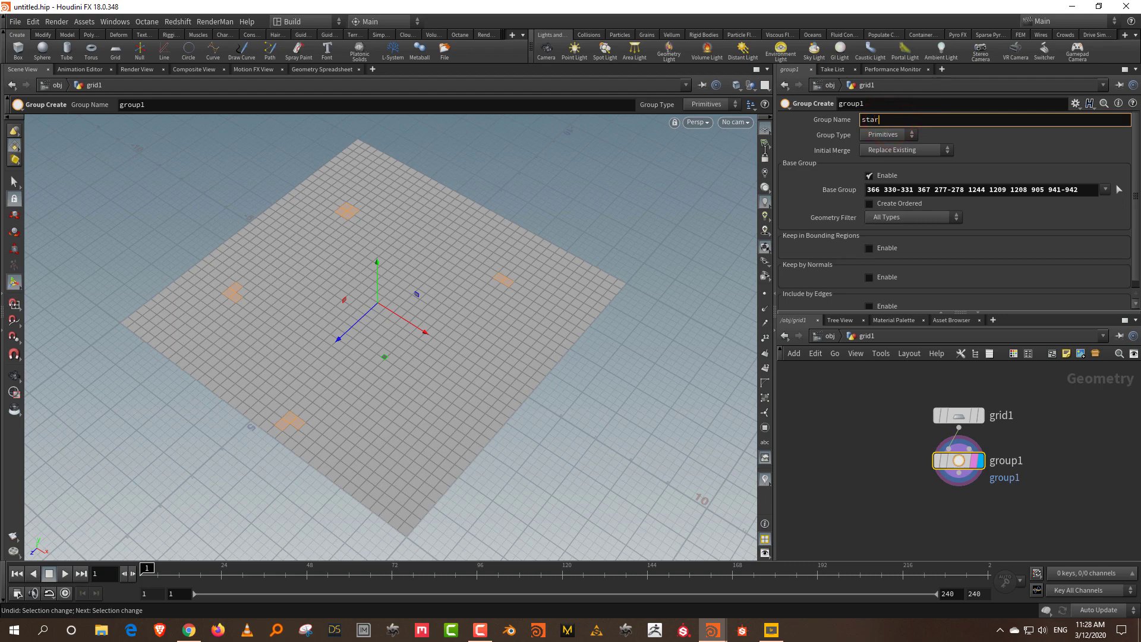
{"action": "key", "text": "Return"}
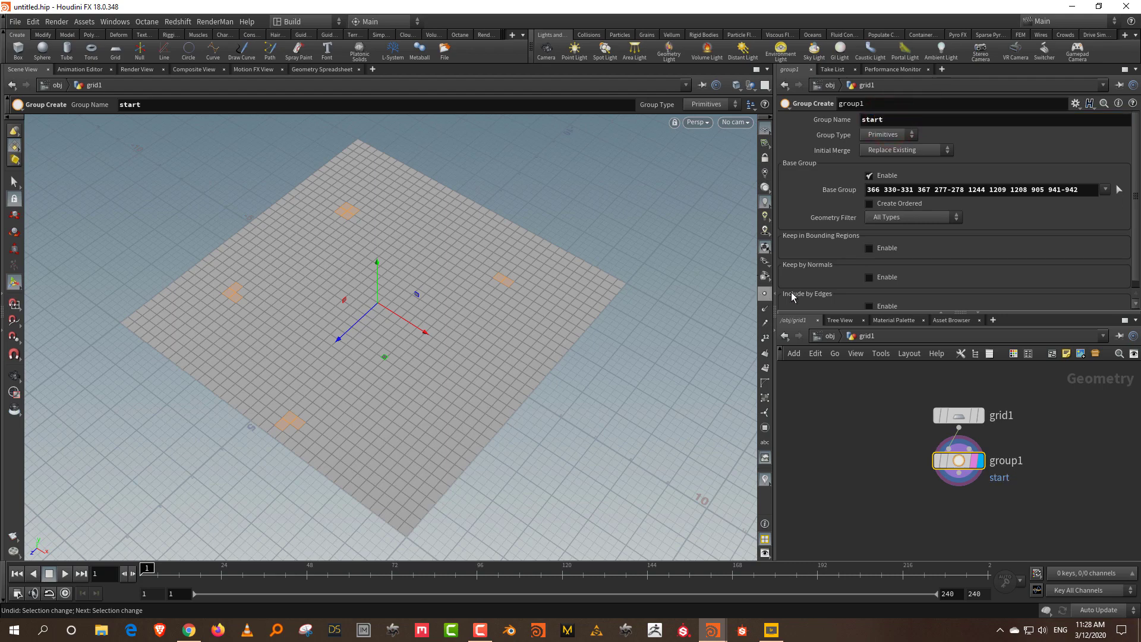
Step: Add a Group Find Path node below group1, feed it from that node and display its result
{"action": "left_click_drag", "start_coordinate": [854, 314], "coordinate": [855, 183]}
{"action": "left_click", "coordinate": [900, 366]}
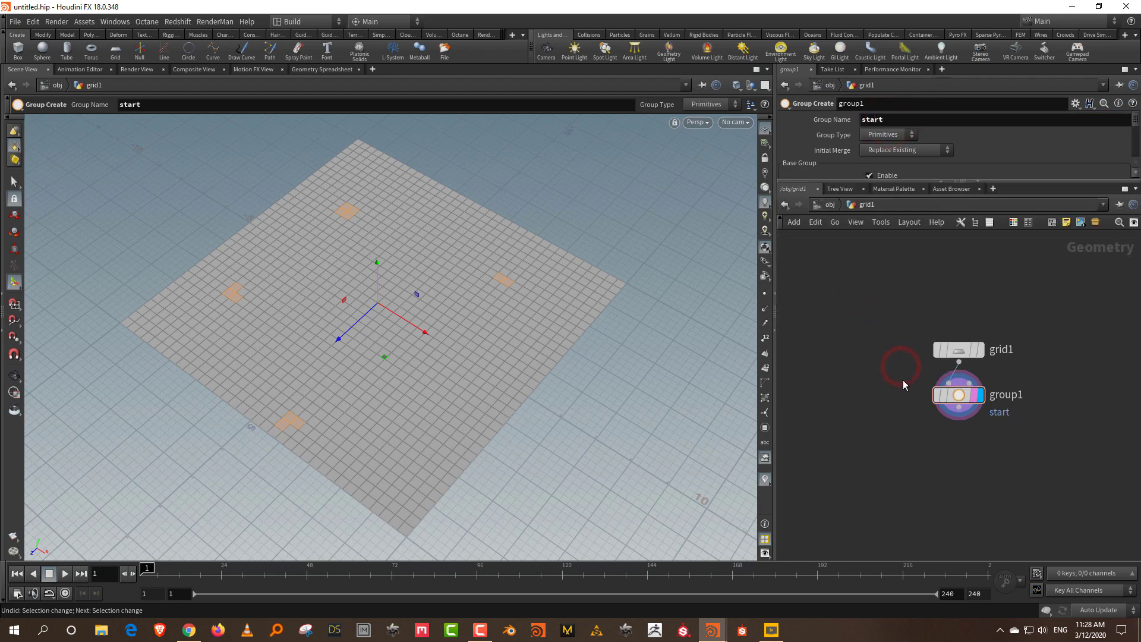
{"action": "key", "text": "Tab"}
{"action": "type", "text": "group"}
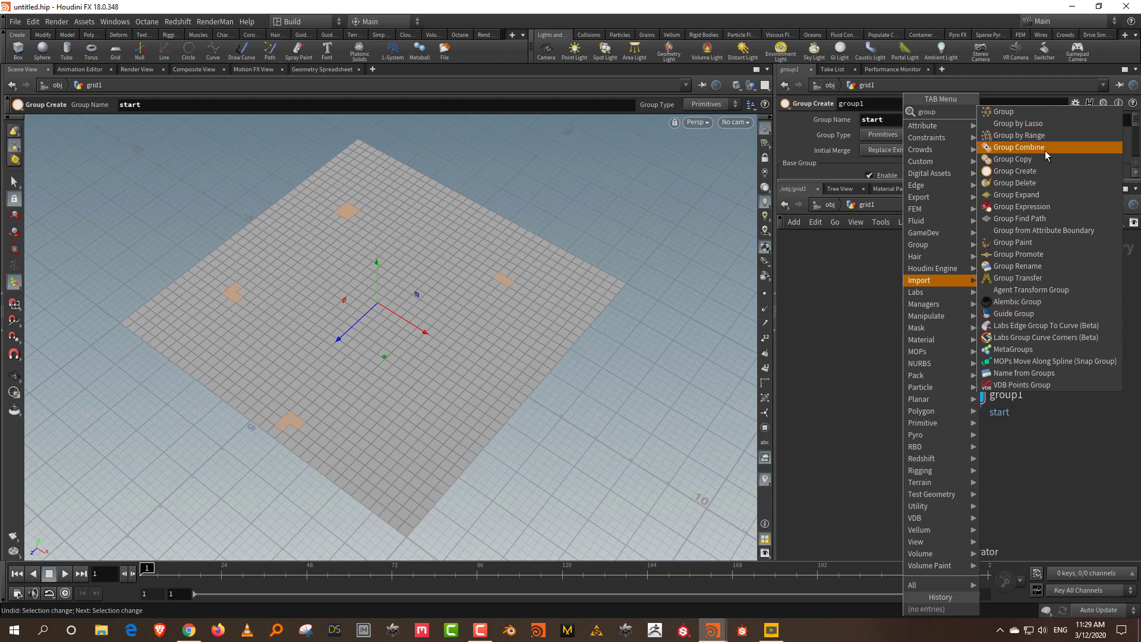
{"action": "left_click", "coordinate": [1046, 218]}
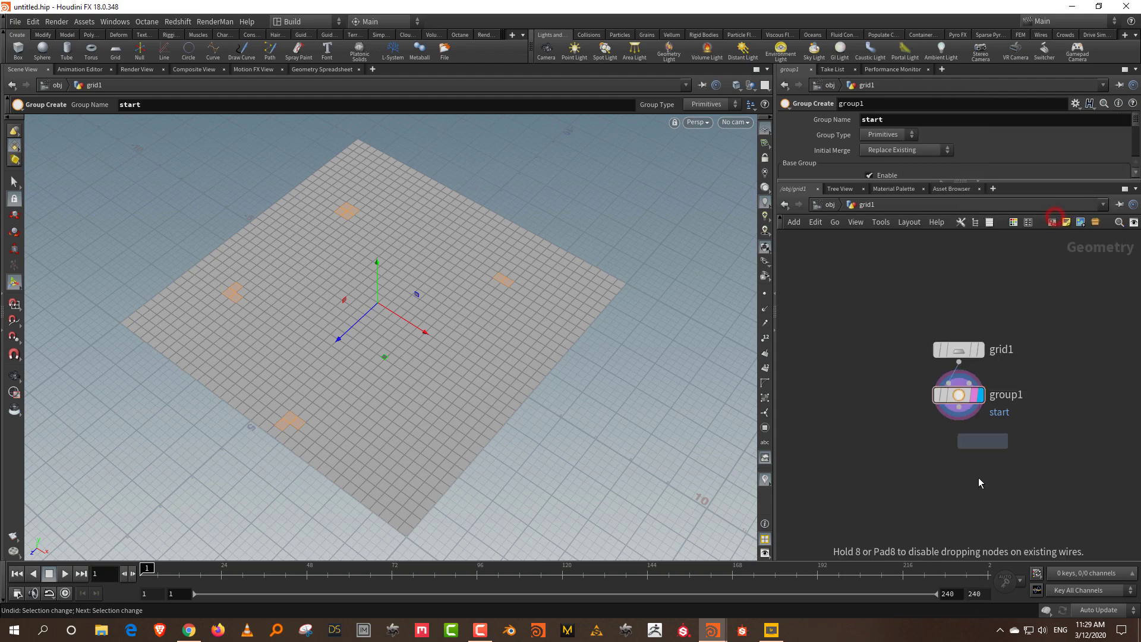
{"action": "left_click", "coordinate": [954, 485]}
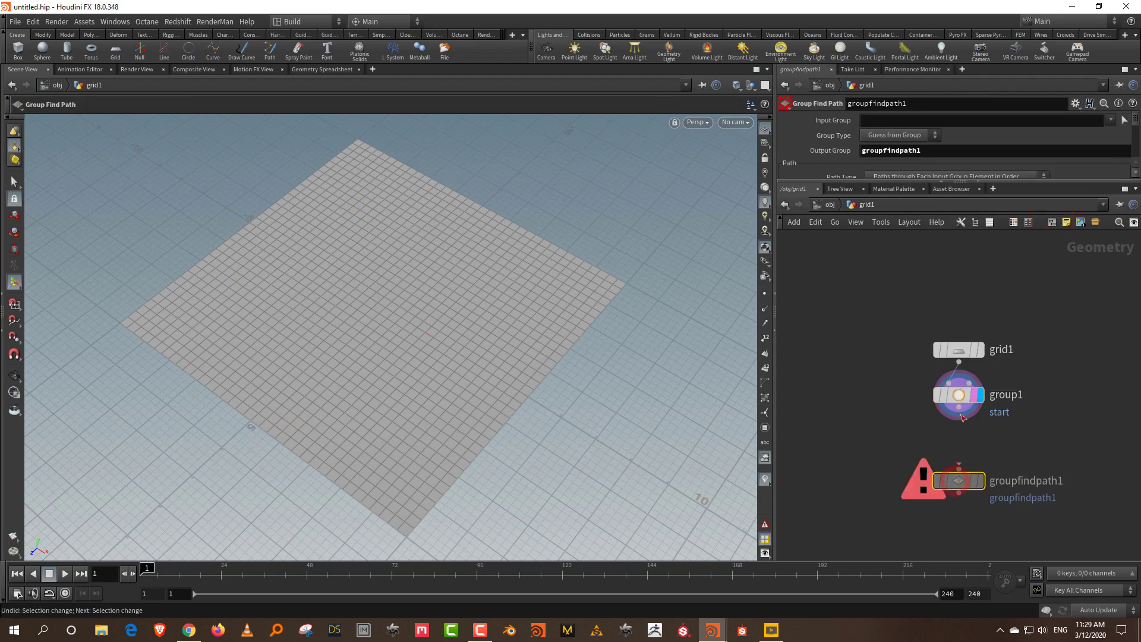
{"action": "left_click", "coordinate": [972, 481]}
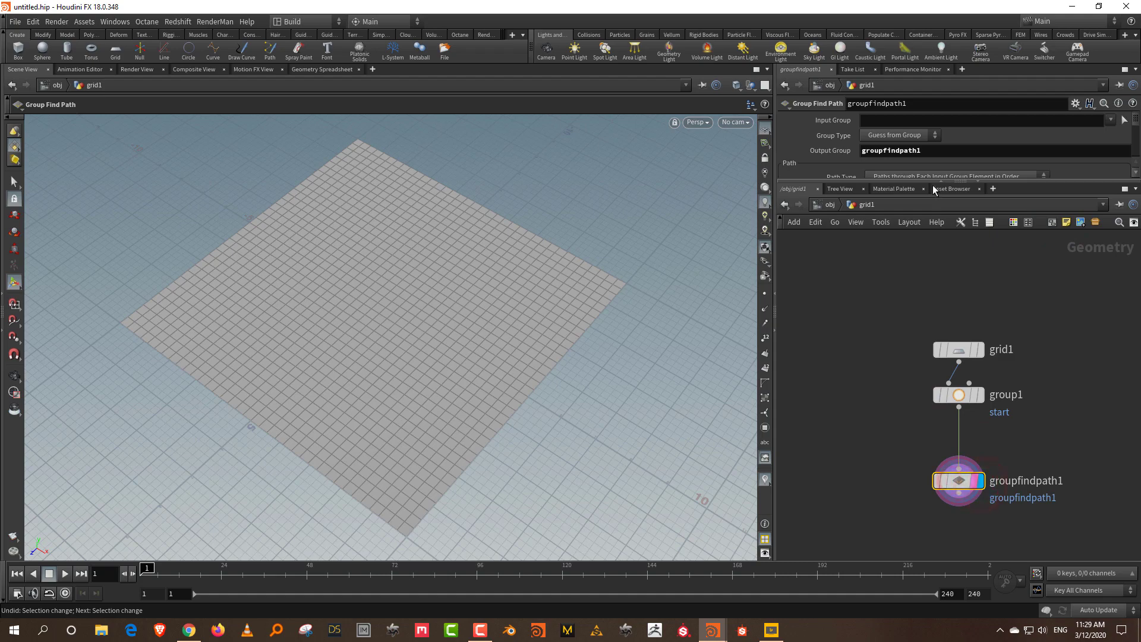
Step: Set the Group Find Path node's input group to start and turn off Avoid Self Intersection
{"action": "left_click_drag", "start_coordinate": [933, 182], "coordinate": [933, 299]}
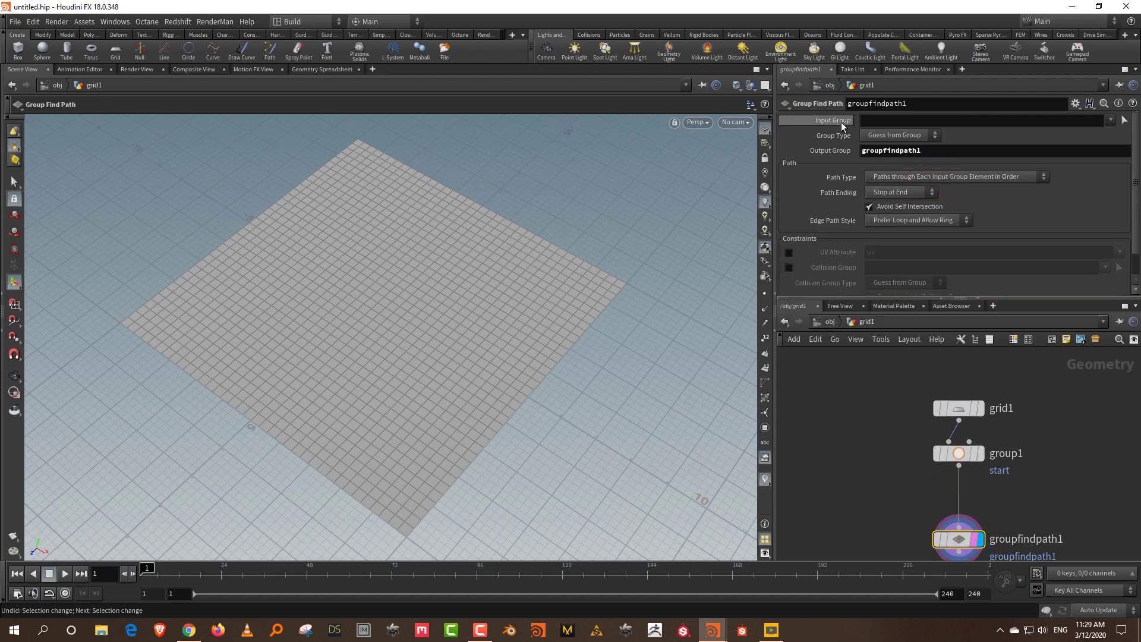
{"action": "left_click", "coordinate": [1110, 120]}
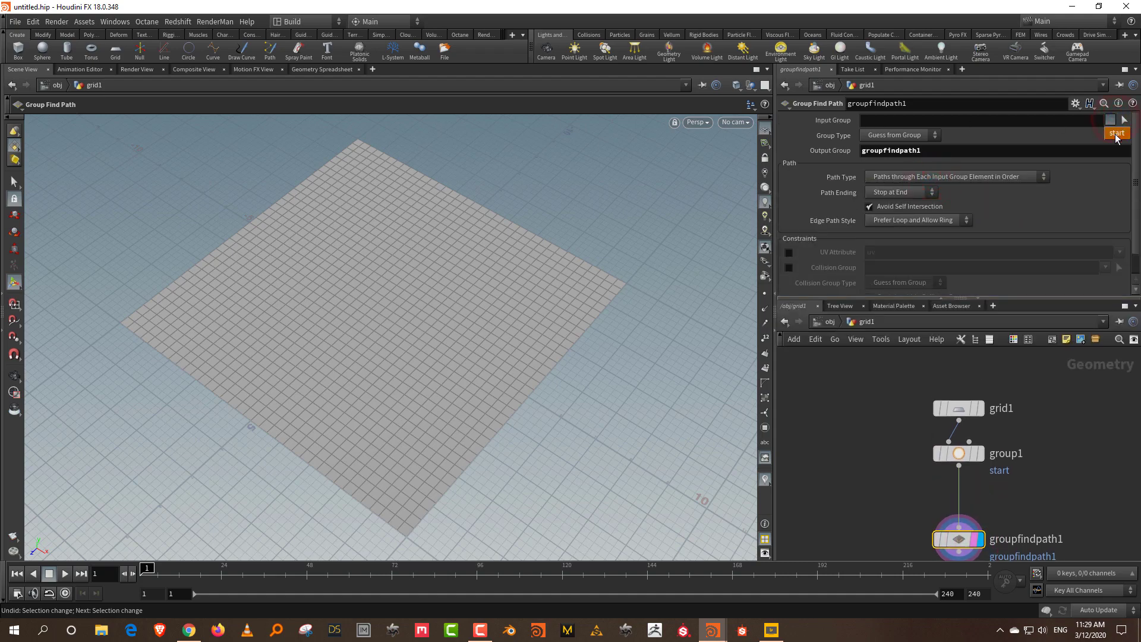
{"action": "left_click", "coordinate": [1115, 137]}
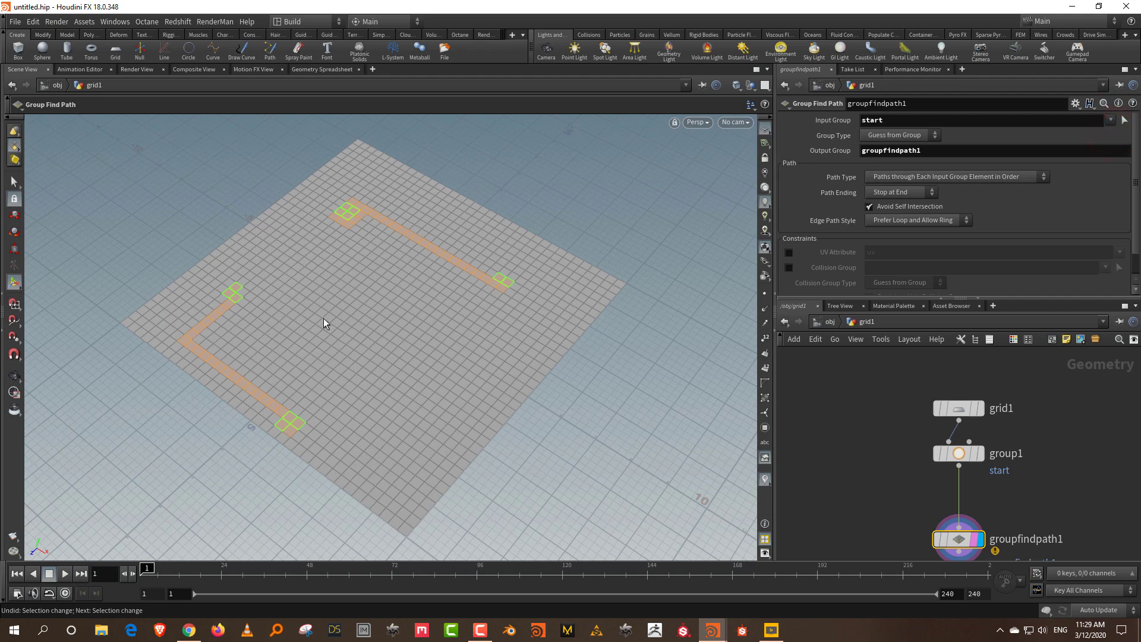
{"action": "left_click", "coordinate": [882, 212]}
Step: Set the find path group type to Edges and show the grid in wireframe to inspect the edge path
{"action": "left_click", "coordinate": [901, 138]}
{"action": "left_click", "coordinate": [889, 170]}
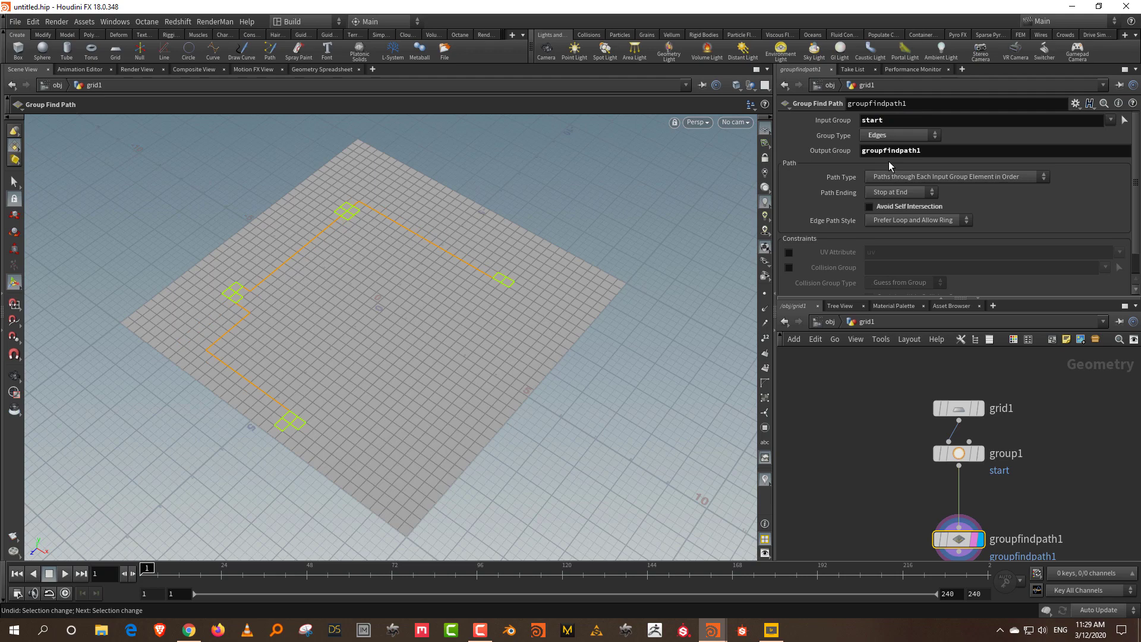
{"action": "key", "text": "shift+w"}
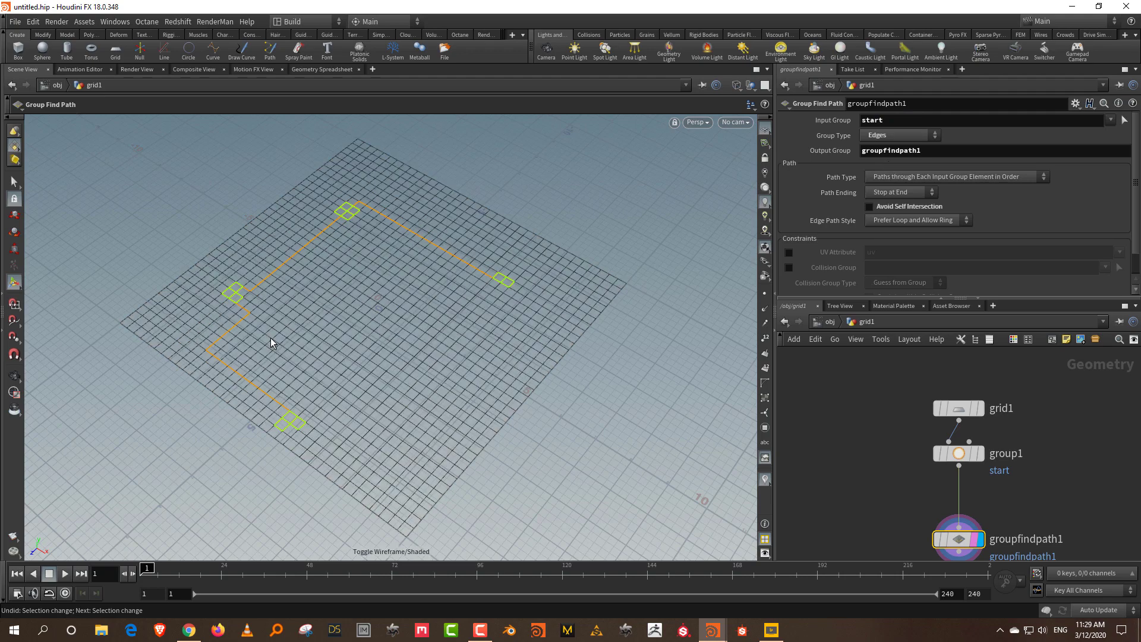
{"action": "mouse_move", "coordinate": [389, 313]}
{"action": "left_mouse_down", "text": "alt"}
{"action": "mouse_move", "coordinate": [430, 285]}
{"action": "mouse_move", "coordinate": [417, 332]}
{"action": "left_mouse_up", "text": "alt"}
{"action": "scroll", "coordinate": [416, 330], "scroll_direction": "up", "scroll_amount": 1}
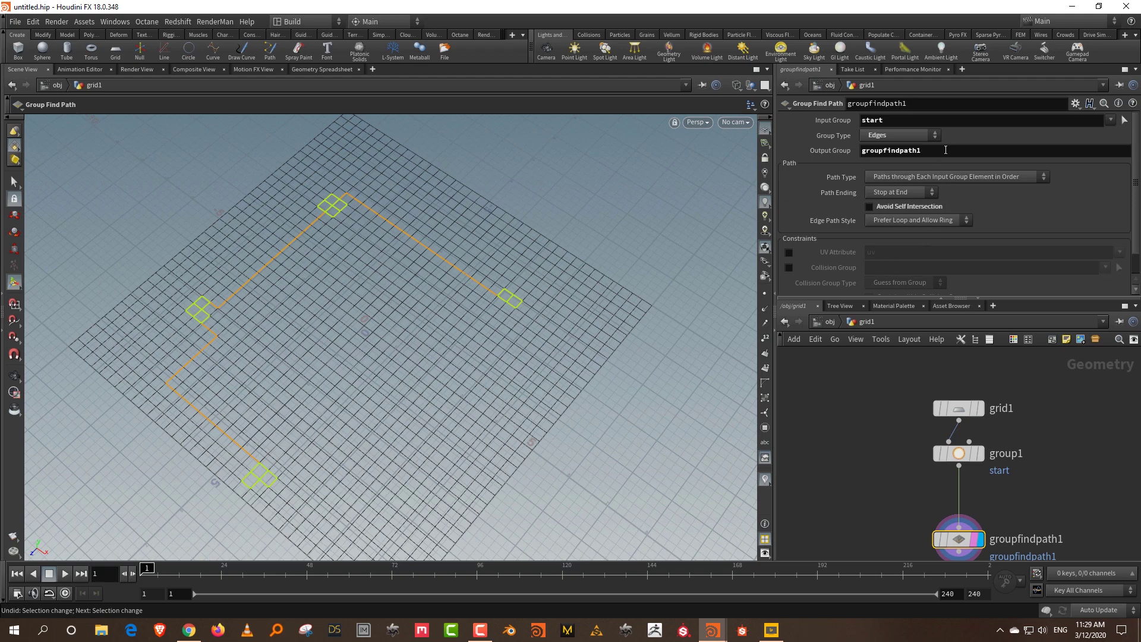
Step: Set the find path group type to Primitives and display the group1 node
{"action": "left_click", "coordinate": [891, 135]}
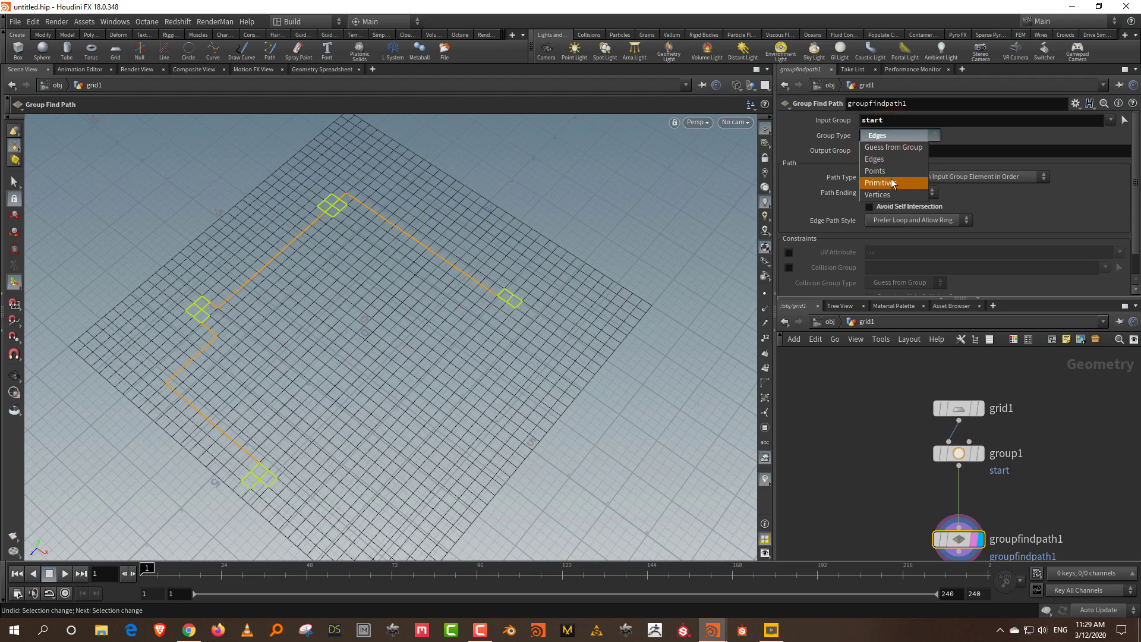
{"action": "left_click", "coordinate": [891, 182]}
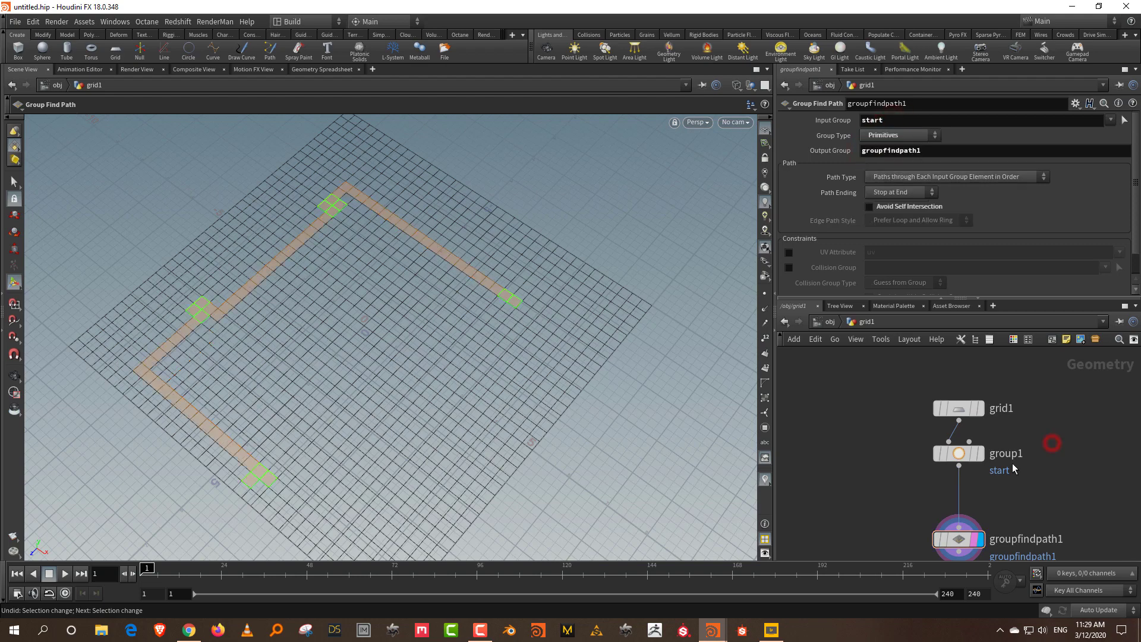
{"action": "left_click", "coordinate": [970, 457]}
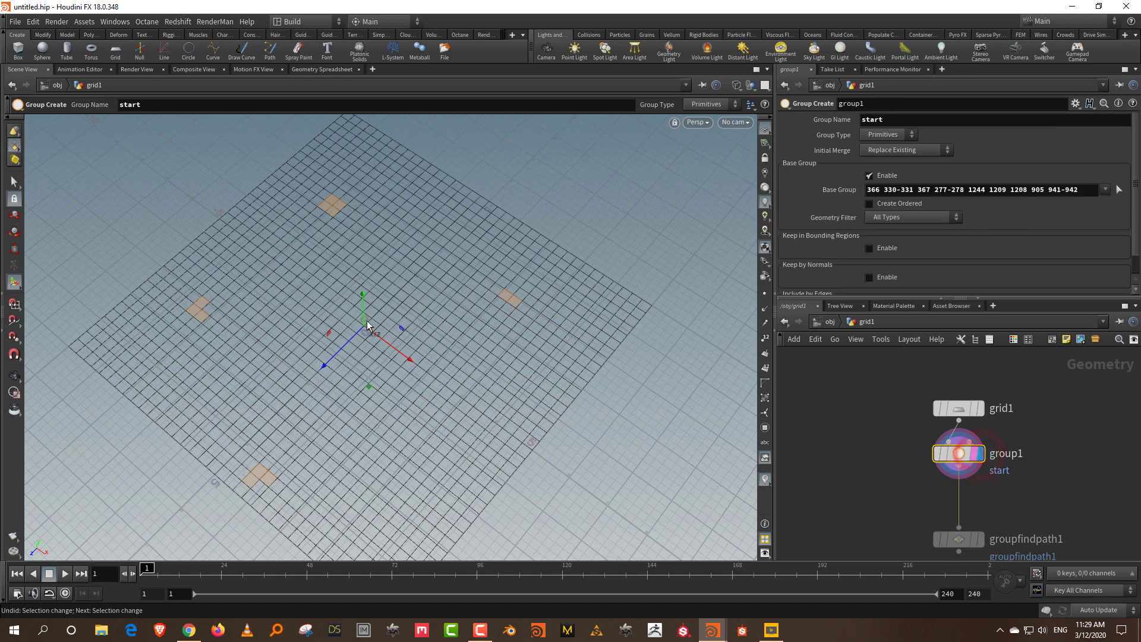
Step: Lasso-select one large irregular patch of grid primitives across the middle of the grid, covering three of the start patches
{"action": "key", "text": "Escape"}
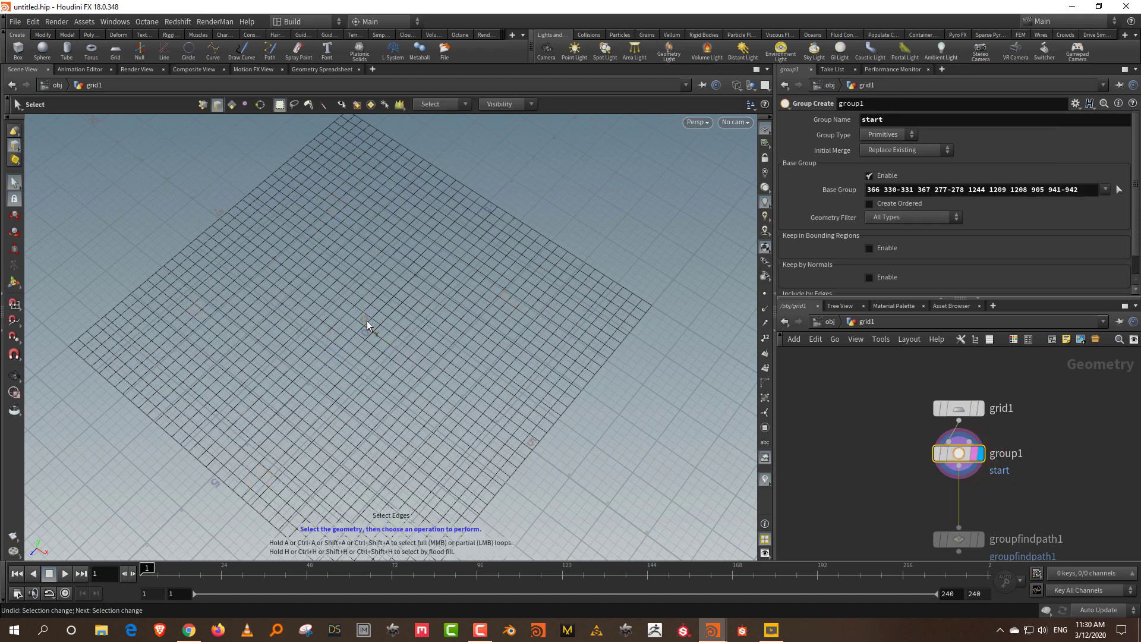
{"action": "left_click_drag", "start_coordinate": [366, 333], "coordinate": [306, 324]}
{"action": "key", "text": "s"}
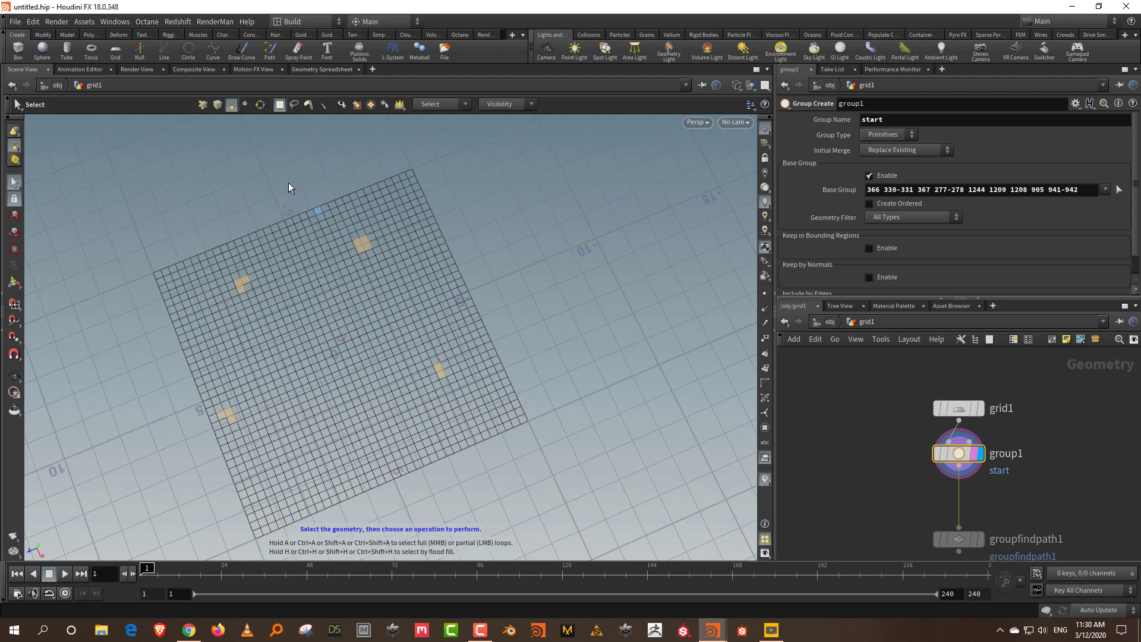
{"action": "left_click", "coordinate": [293, 104]}
{"action": "mouse_move", "coordinate": [344, 231]}
{"action": "left_mouse_down"}
{"action": "mouse_move", "coordinate": [315, 309]}
{"action": "mouse_move", "coordinate": [240, 343]}
{"action": "mouse_move", "coordinate": [188, 404]}
{"action": "mouse_move", "coordinate": [315, 452]}
{"action": "mouse_move", "coordinate": [472, 396]}
{"action": "mouse_move", "coordinate": [402, 254]}
{"action": "mouse_move", "coordinate": [359, 223]}
{"action": "left_mouse_up"}
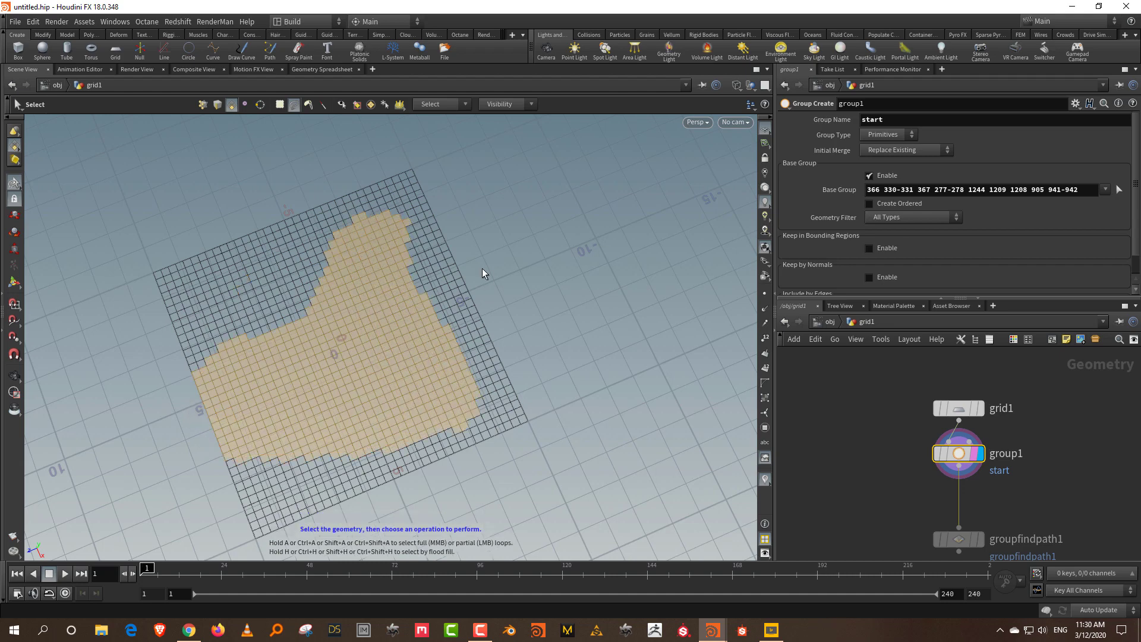
Step: Create a group from the selected primitives and name it bound
{"action": "key", "text": "Tab"}
{"action": "type", "text": "group"}
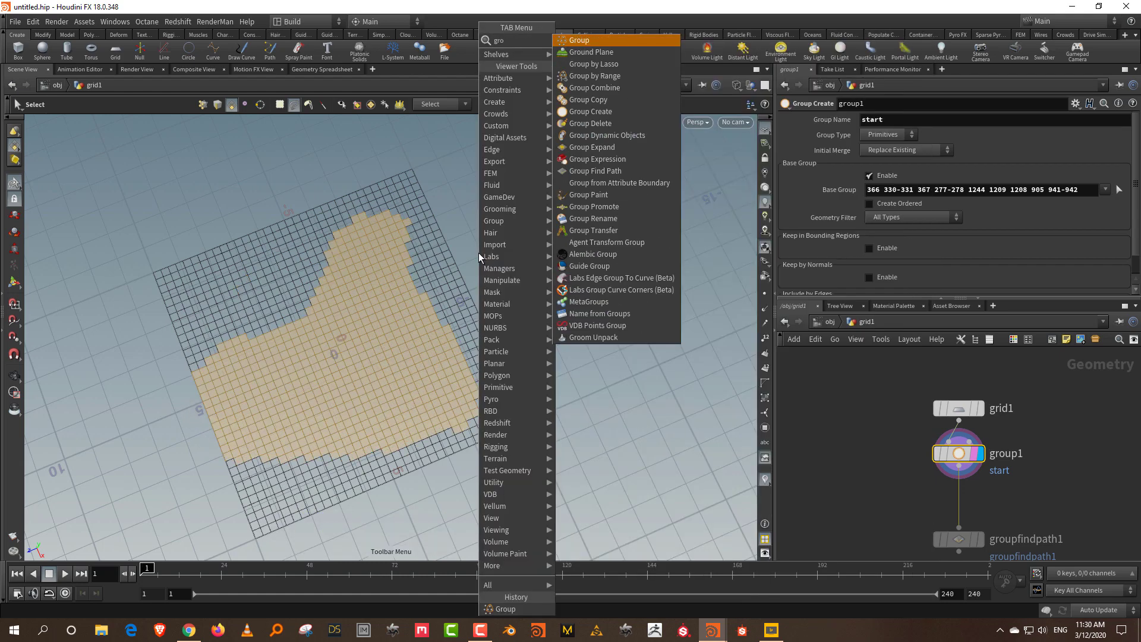
{"action": "left_click", "coordinate": [578, 40]}
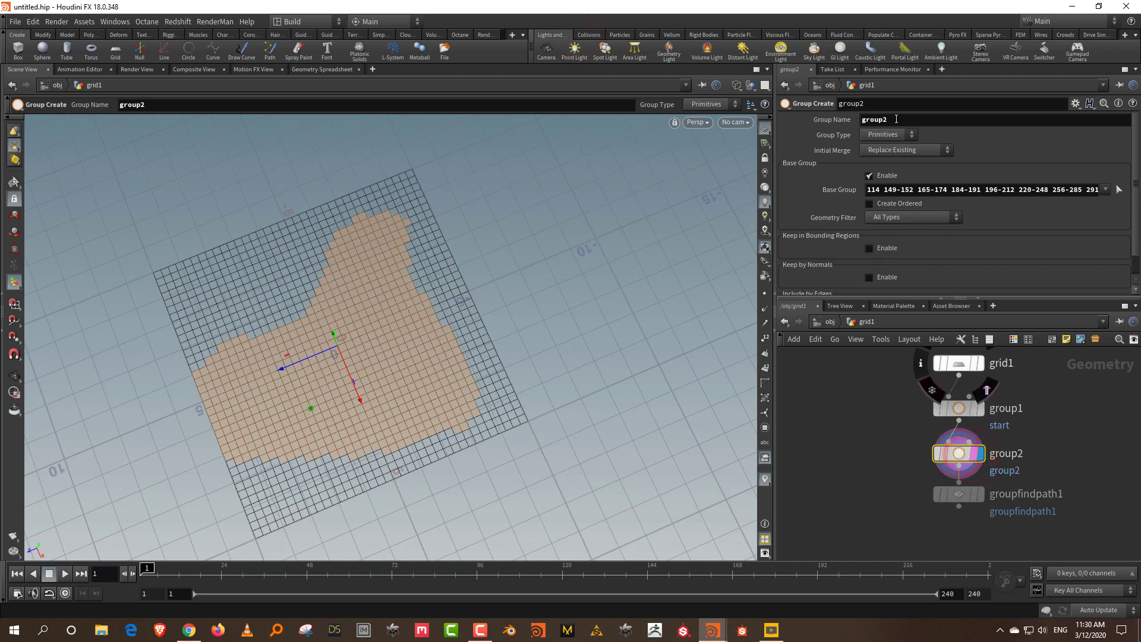
{"action": "left_click", "coordinate": [896, 120]}
{"action": "type", "text": "bound"}
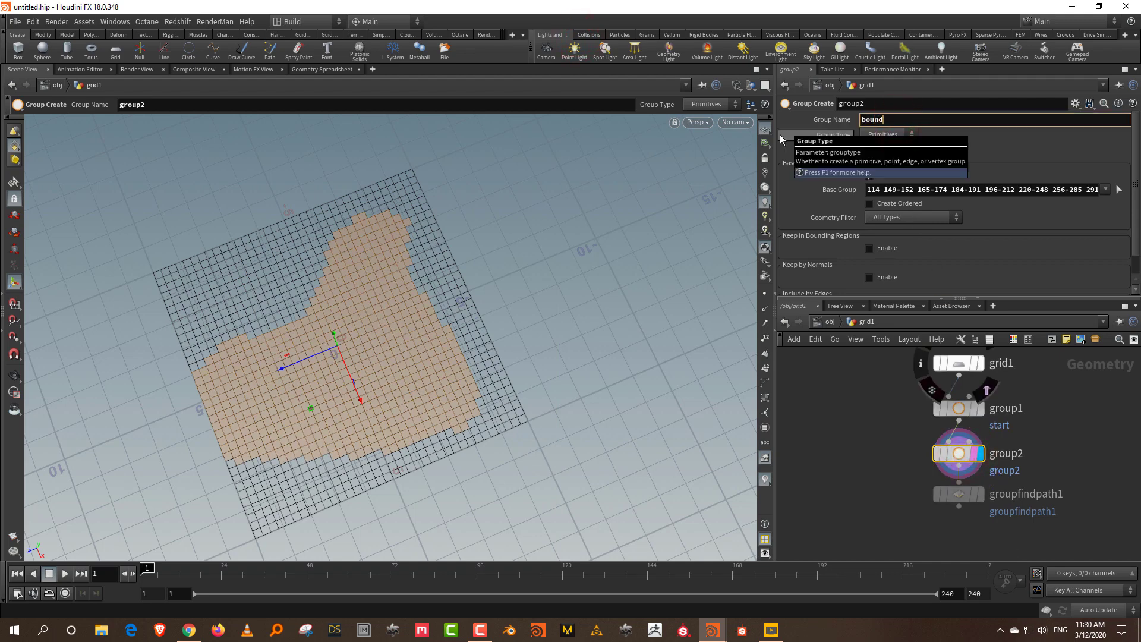
{"action": "key", "text": "Return"}
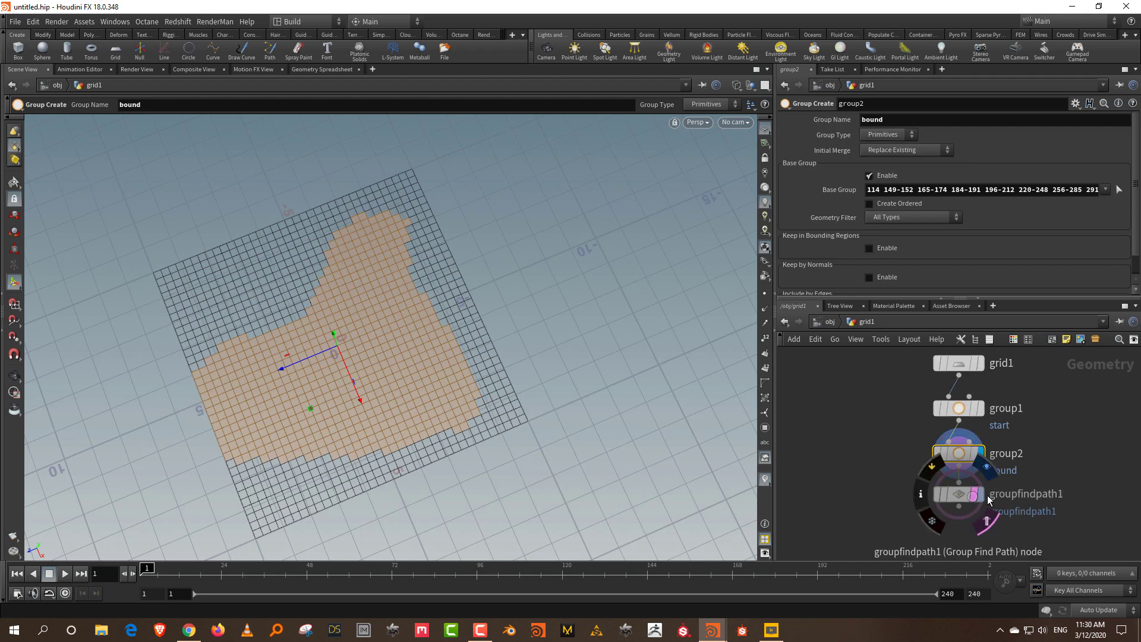
Step: Display the Group Find Path node, enable its collision group constraint and set it to bound
{"action": "left_click", "coordinate": [973, 497]}
{"action": "left_click", "coordinate": [967, 498]}
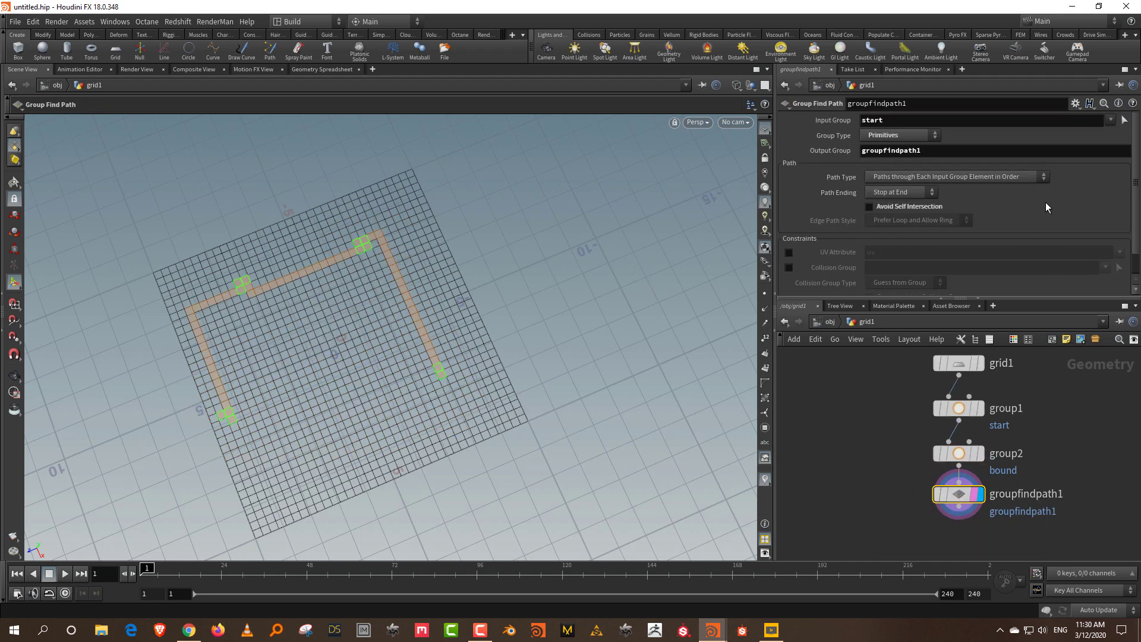
{"action": "left_click", "coordinate": [787, 268]}
{"action": "left_click", "coordinate": [1133, 268]}
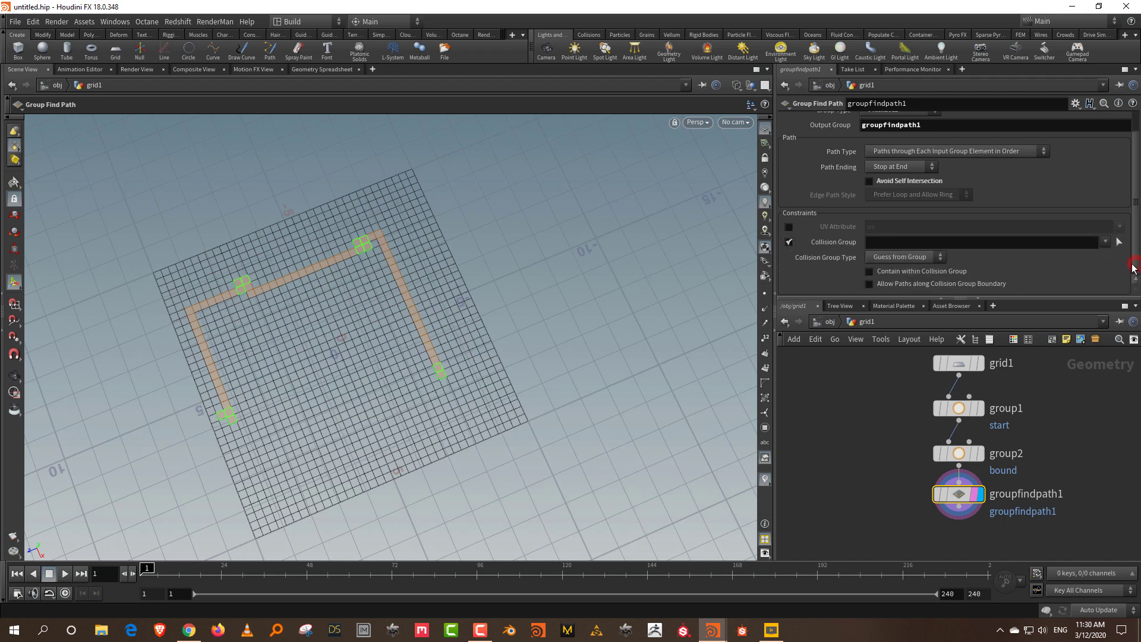
{"action": "left_click", "coordinate": [1104, 241]}
{"action": "left_click", "coordinate": [1112, 264]}
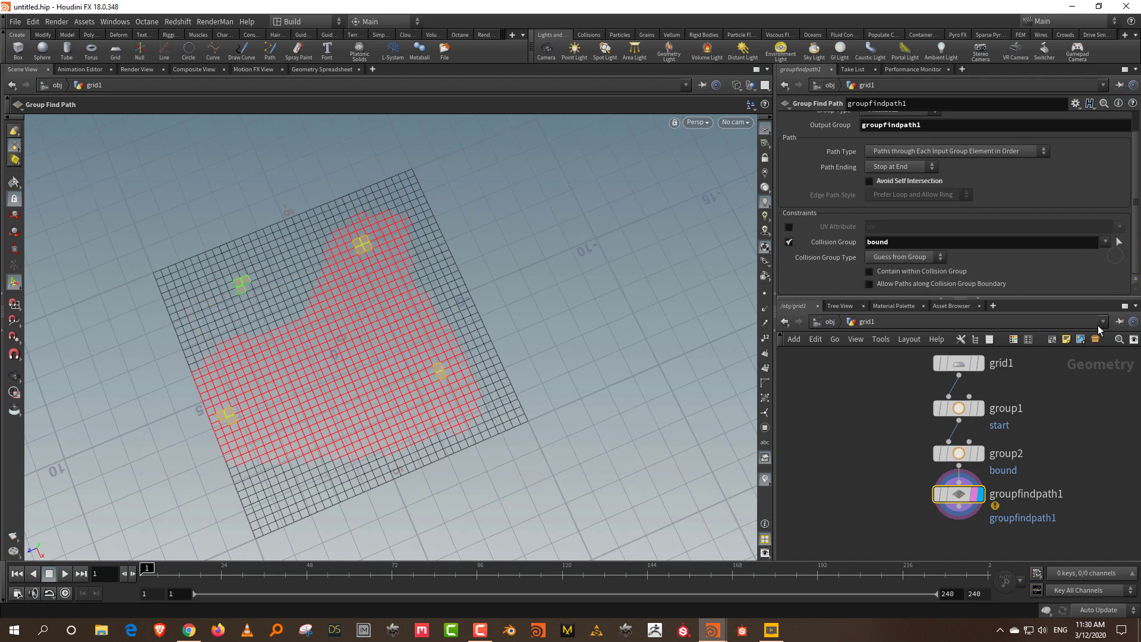
Step: Allow paths along the collision group boundary and contain the path within the collision group
{"action": "key", "text": "Escape"}
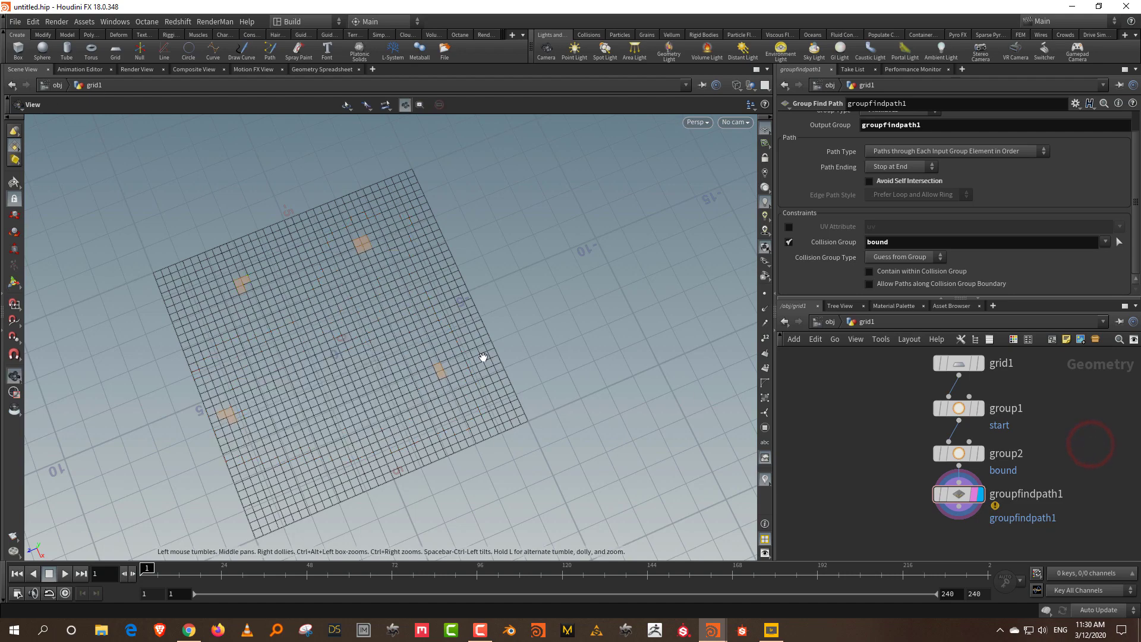
{"action": "left_click_drag", "start_coordinate": [485, 356], "coordinate": [566, 317]}
{"action": "key", "text": "Return"}
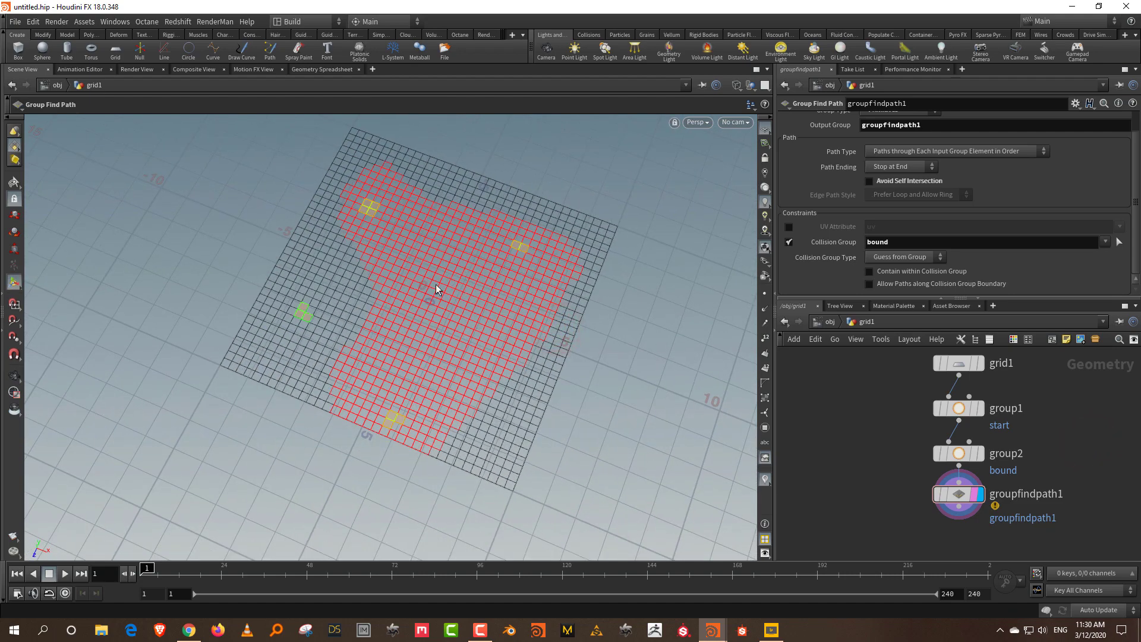
{"action": "left_click", "coordinate": [945, 284]}
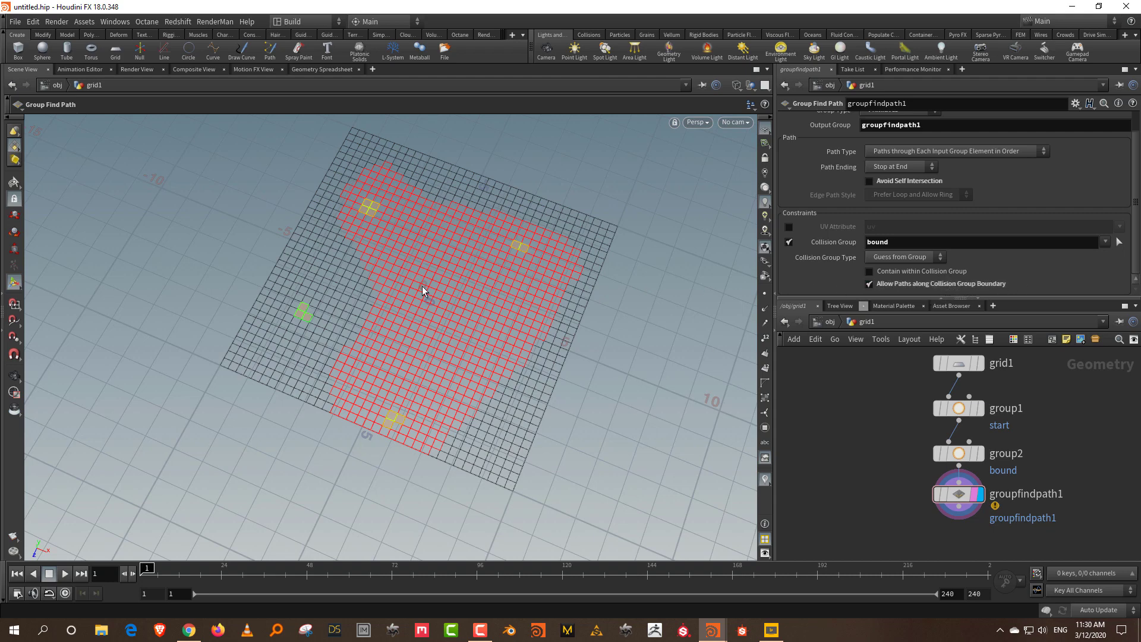
{"action": "left_click", "coordinate": [947, 270]}
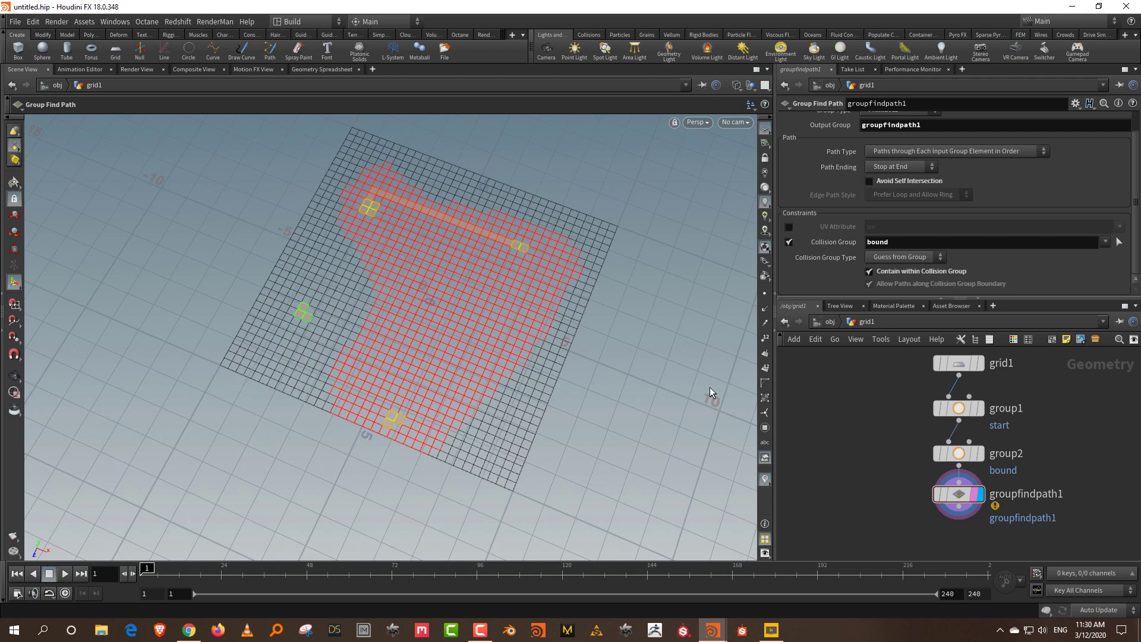
{"action": "left_click", "coordinate": [908, 180]}
{"action": "left_click", "coordinate": [908, 180]}
Step: Reselect the bound node's base group as two large lassoed patches with a narrow unselected strip between them
{"action": "left_click", "coordinate": [962, 454]}
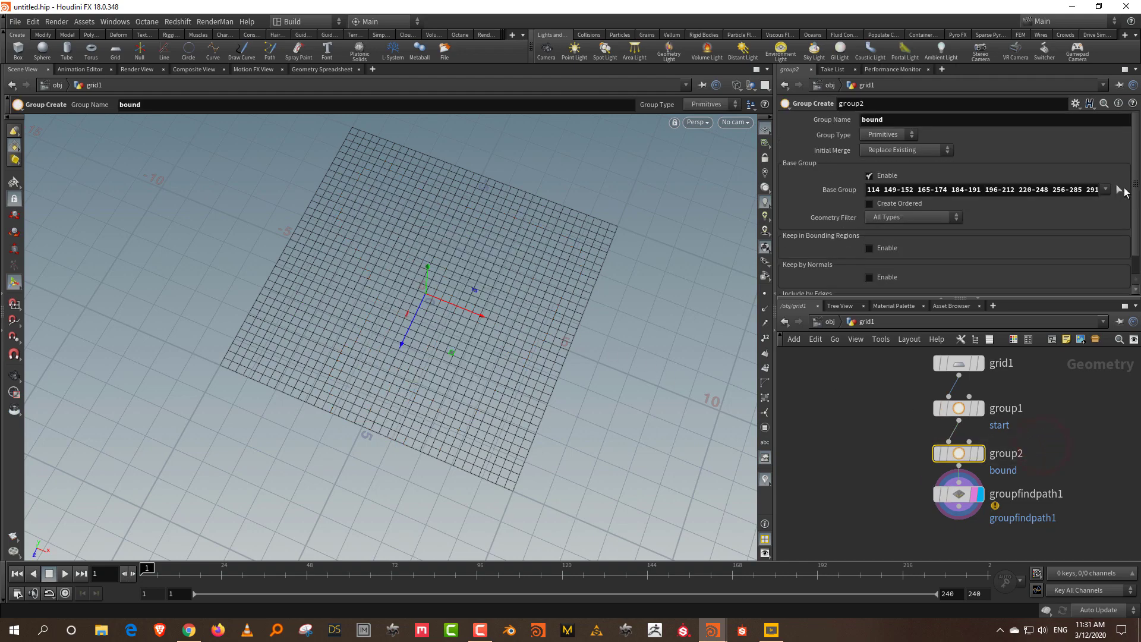
{"action": "left_click", "coordinate": [1120, 189]}
{"action": "left_click_drag", "start_coordinate": [634, 362], "coordinate": [576, 282], "text": "alt"}
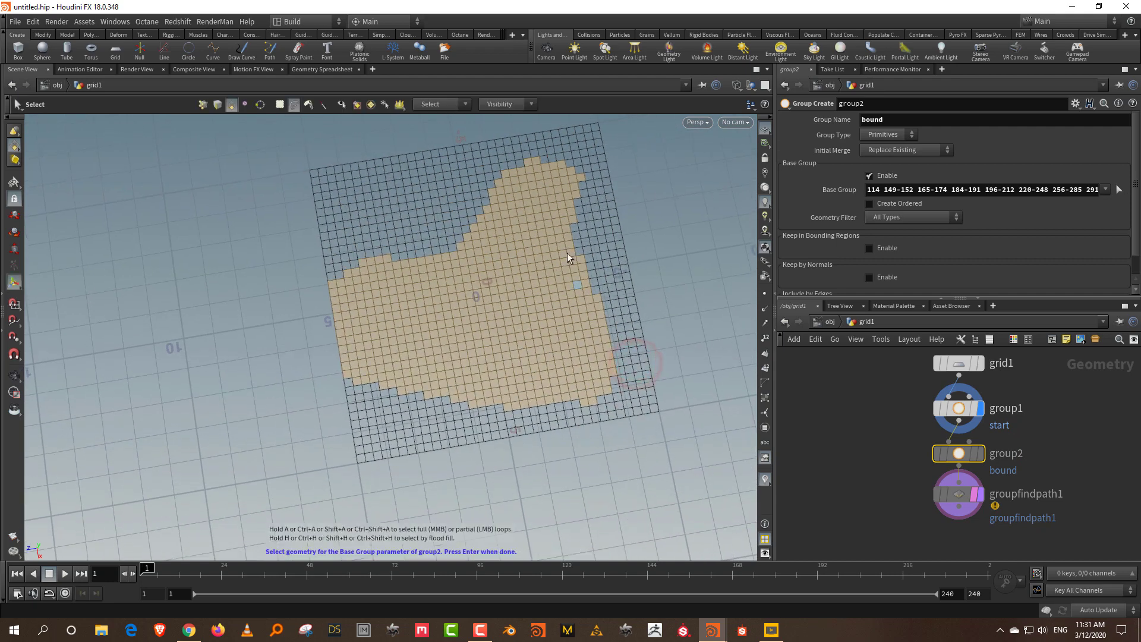
{"action": "mouse_move", "coordinate": [509, 153]}
{"action": "left_mouse_down"}
{"action": "mouse_move", "coordinate": [535, 387]}
{"action": "mouse_move", "coordinate": [654, 229]}
{"action": "mouse_move", "coordinate": [499, 152]}
{"action": "left_mouse_up"}
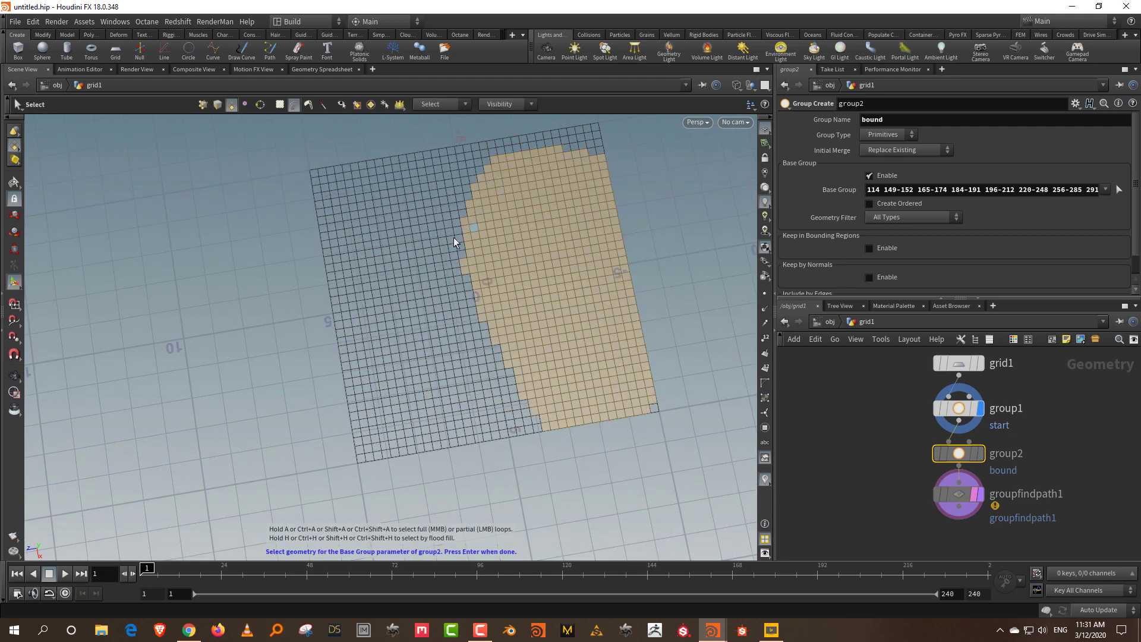
{"action": "mouse_move", "coordinate": [344, 196]}
{"action": "left_mouse_down", "text": "shift"}
{"action": "mouse_move", "coordinate": [350, 410]}
{"action": "mouse_move", "coordinate": [443, 324]}
{"action": "mouse_move", "coordinate": [426, 171]}
{"action": "mouse_move", "coordinate": [425, 250]}
{"action": "left_mouse_up", "text": "shift"}
{"action": "key", "text": "Return"}
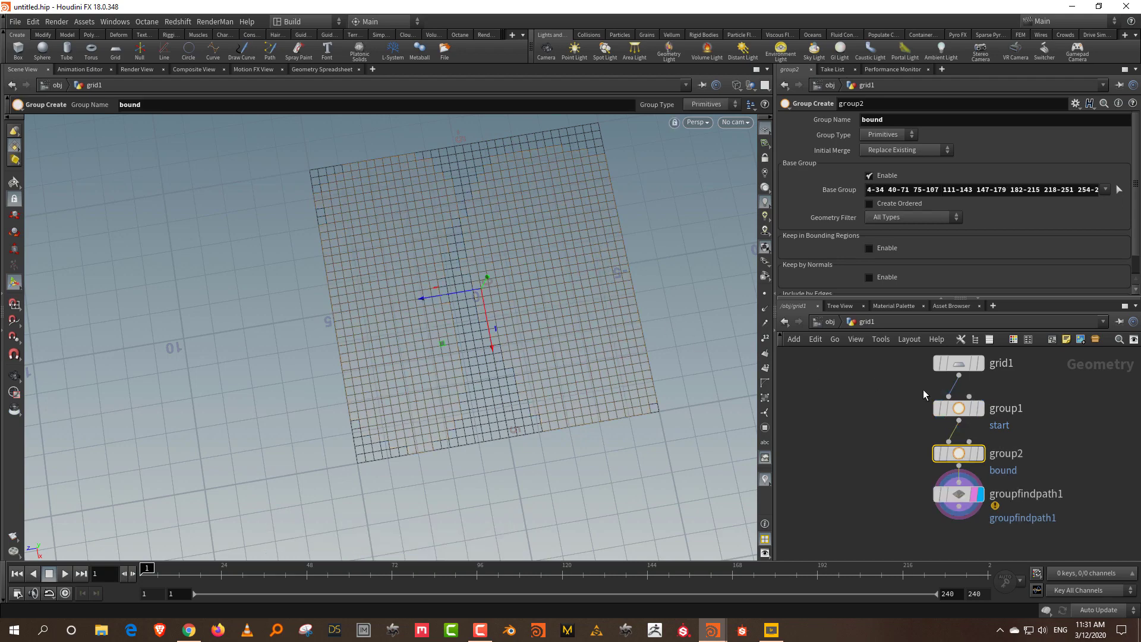
Step: Select the Group Find Path node and inspect the paths inside the two-patch collision group
{"action": "middle_click_drag", "start_coordinate": [924, 390], "coordinate": [937, 337]}
{"action": "left_click", "coordinate": [975, 443]}
{"action": "left_click_drag", "start_coordinate": [625, 370], "coordinate": [514, 341], "text": "alt"}
{"action": "key", "text": "Return"}
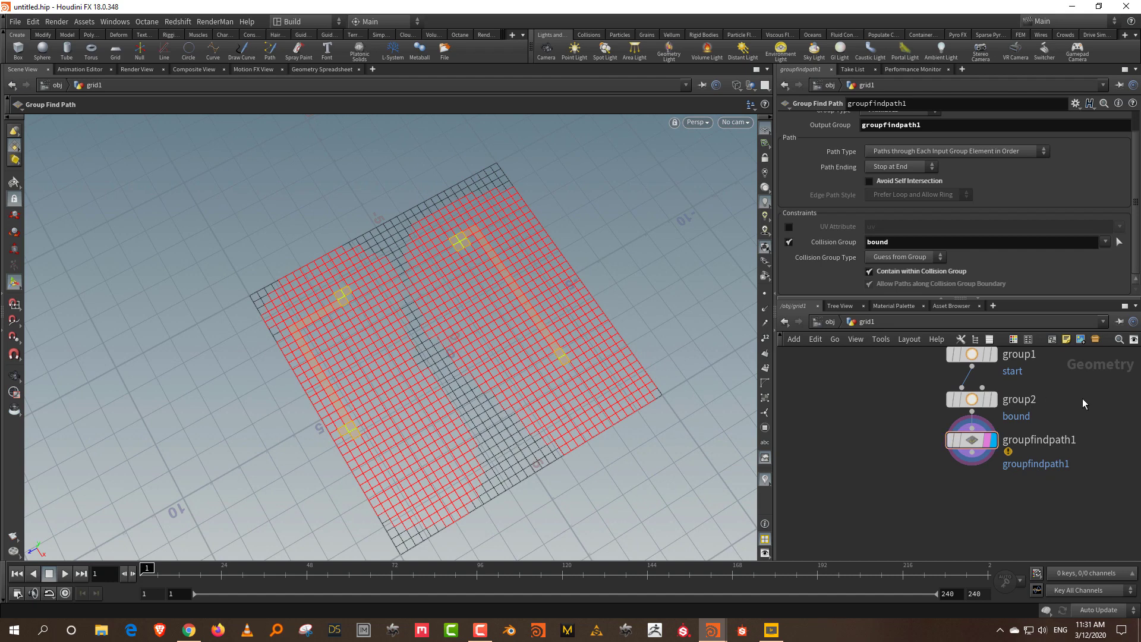
Step: Delete the grid, both group nodes and the Group Find Path node, and enlarge the network area
{"action": "middle_click_drag", "start_coordinate": [1082, 403], "coordinate": [1051, 476]}
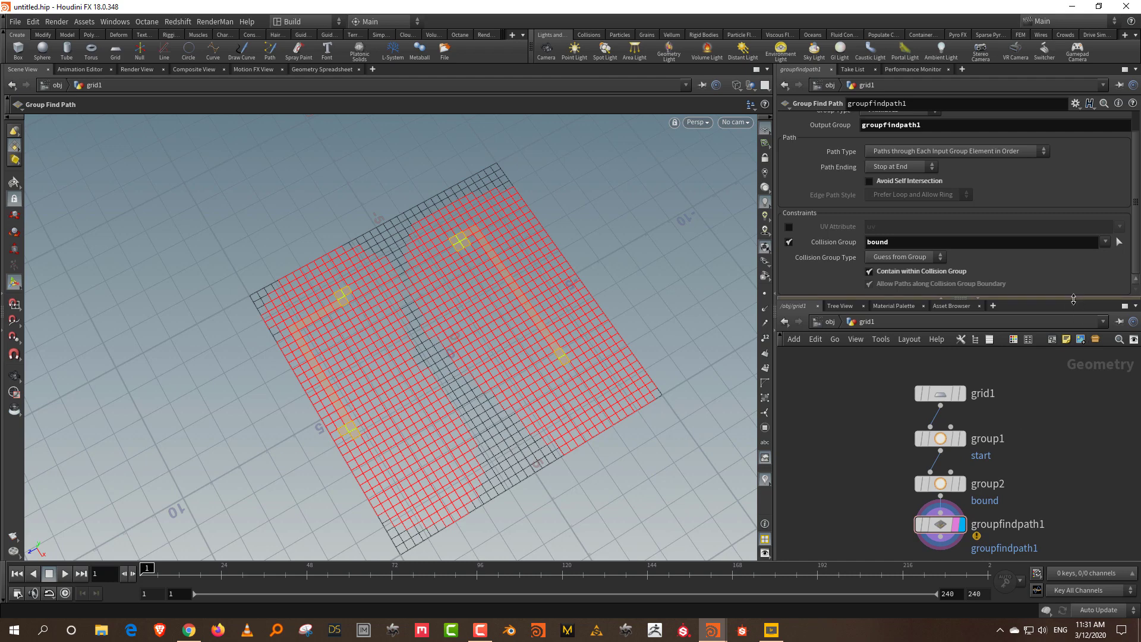
{"action": "left_click_drag", "start_coordinate": [1073, 299], "coordinate": [1076, 280]}
{"action": "left_click", "coordinate": [1065, 358]}
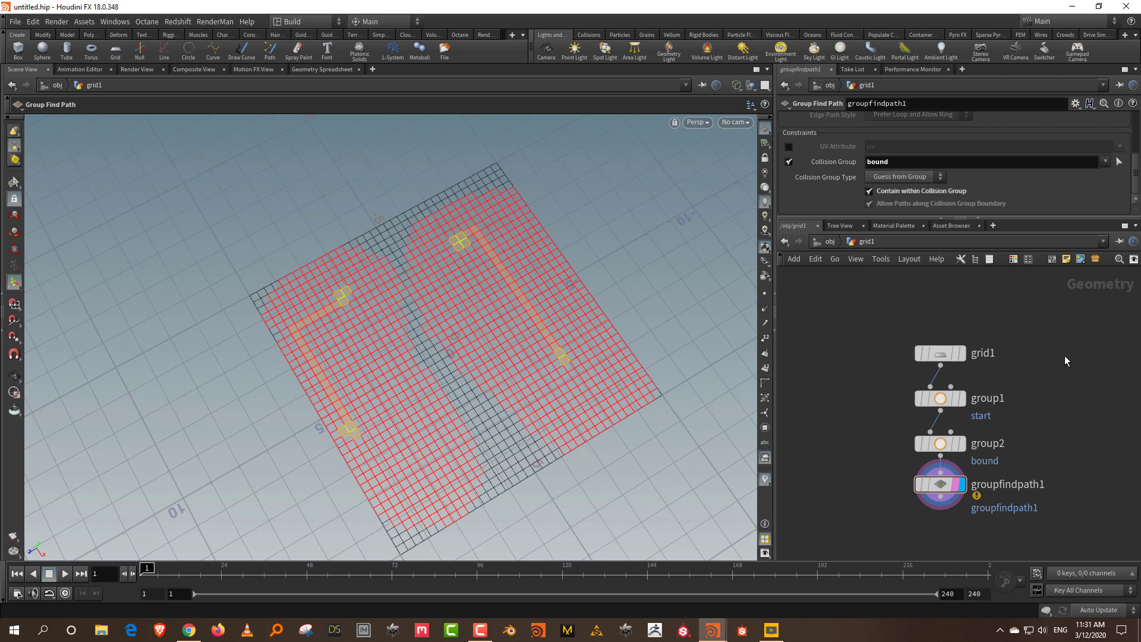
{"action": "middle_click_drag", "start_coordinate": [1047, 359], "coordinate": [946, 390]}
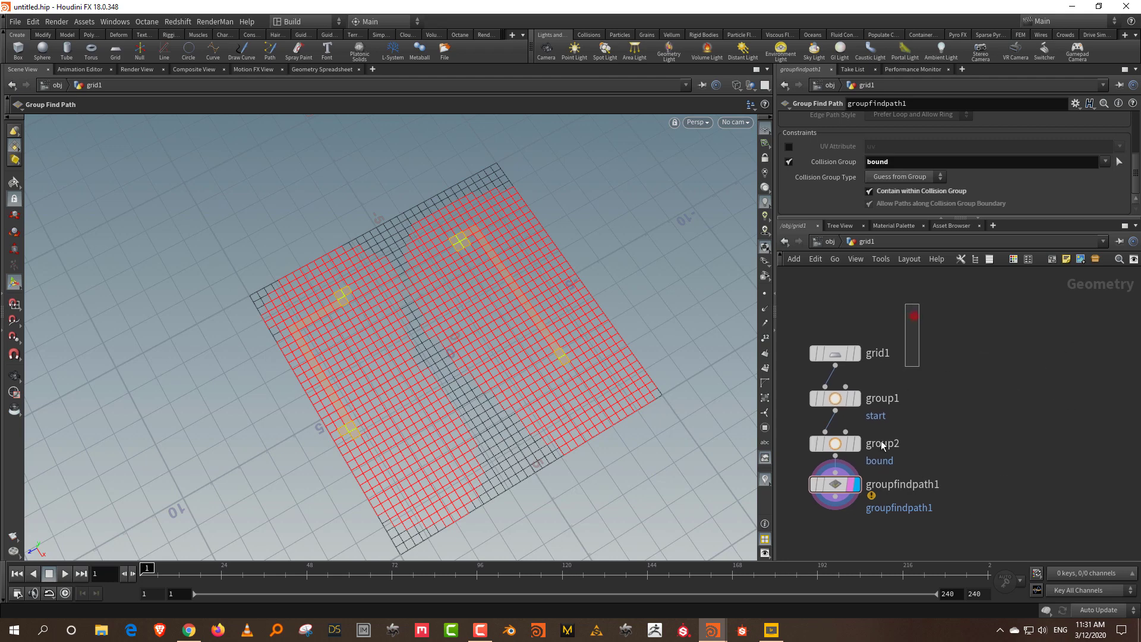
{"action": "left_click_drag", "start_coordinate": [881, 442], "coordinate": [828, 514]}
{"action": "key", "text": "Delete"}
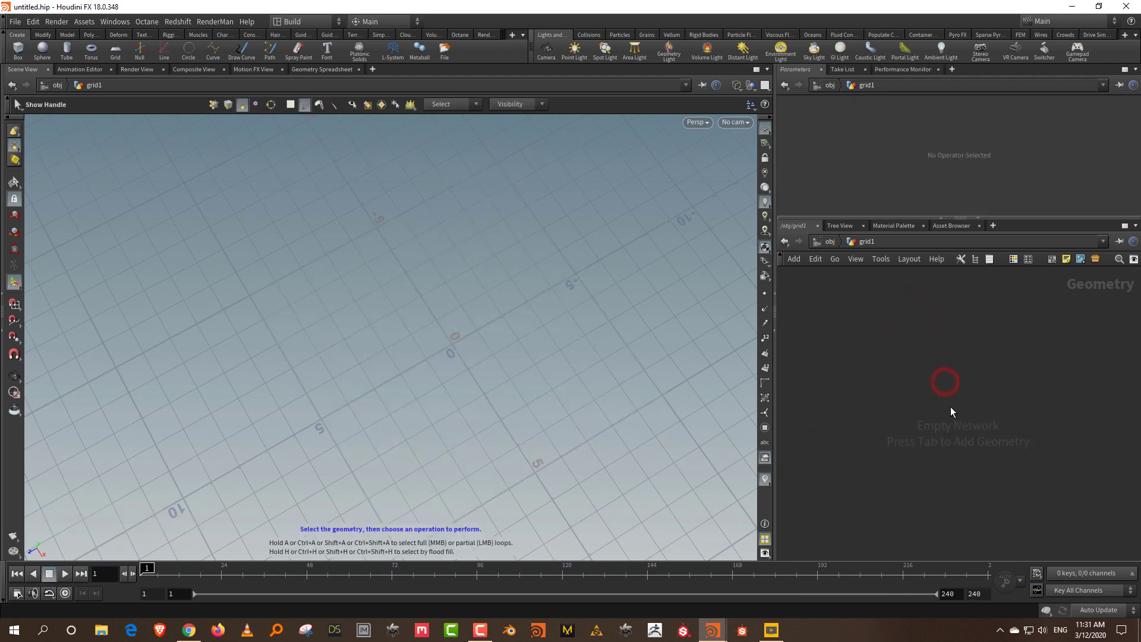
Step: Add a HeightField node to the empty network and show it shaded in the viewport
{"action": "key", "text": "Tab"}
{"action": "type", "text": "heigh"}
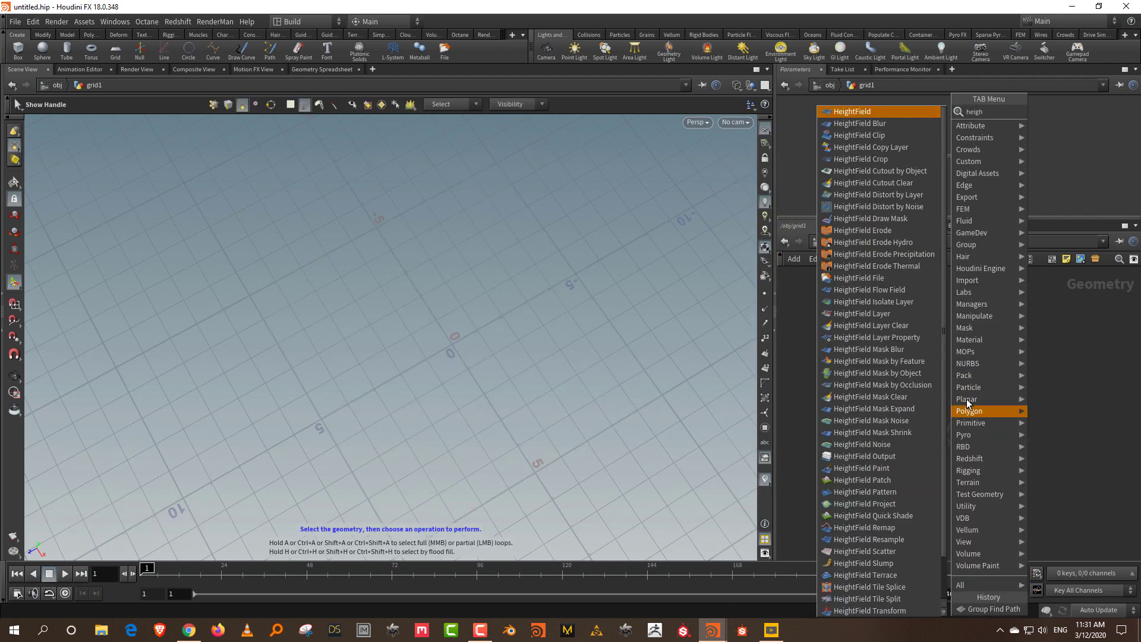
{"action": "left_click", "coordinate": [912, 113]}
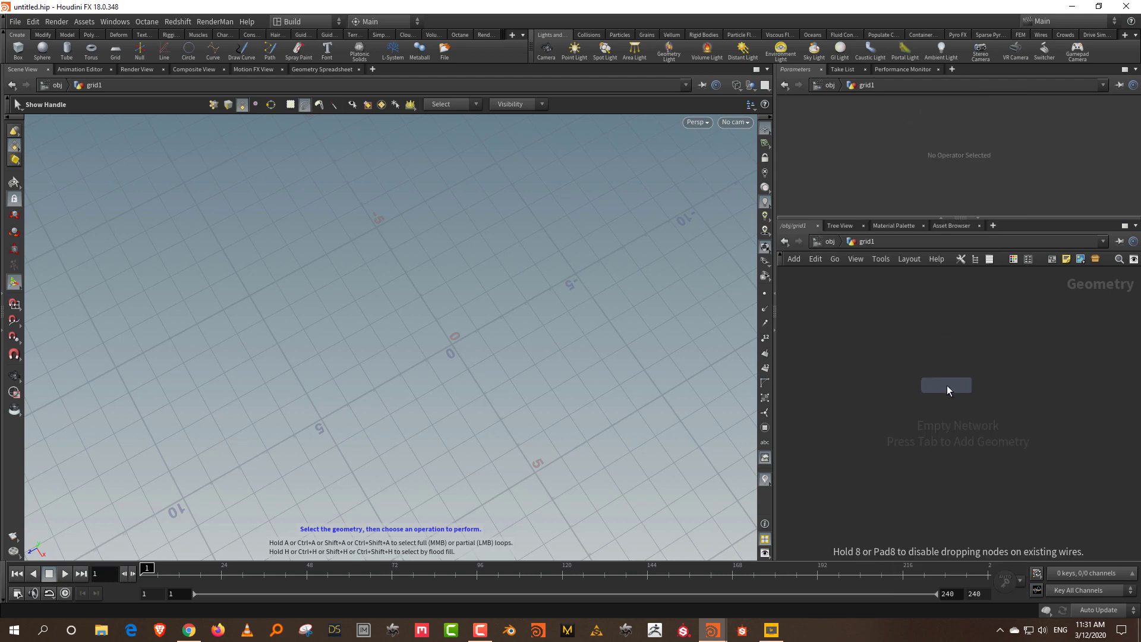
{"action": "left_click", "coordinate": [947, 385]}
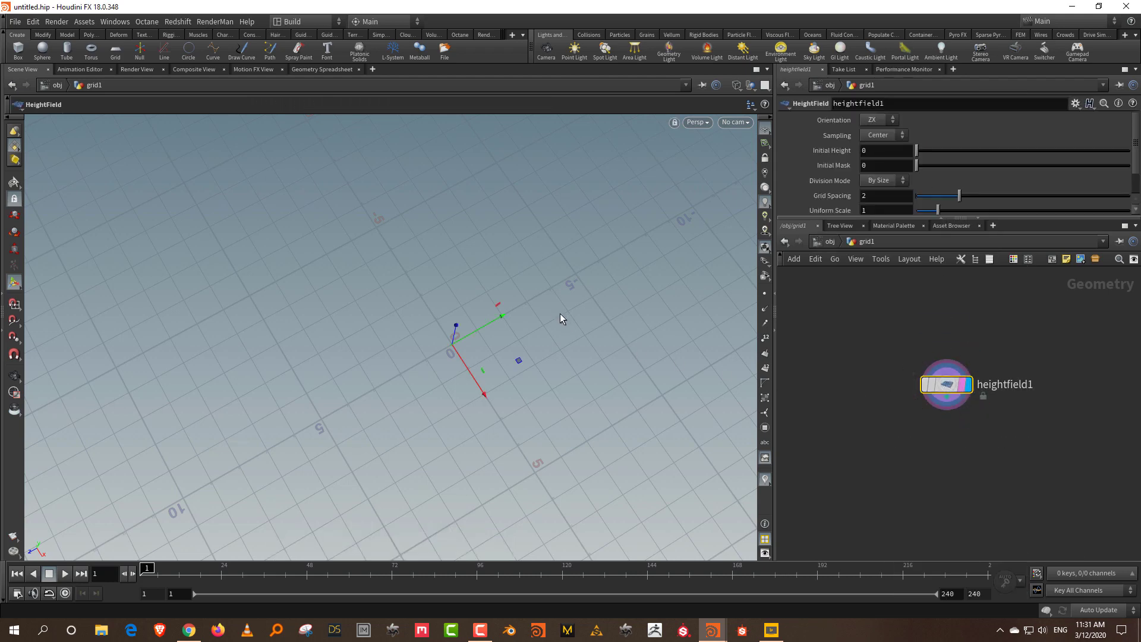
{"action": "key", "text": "w"}
{"action": "left_click_drag", "start_coordinate": [616, 311], "coordinate": [630, 287], "text": "alt"}
{"action": "mouse_move", "coordinate": [602, 336]}
{"action": "left_mouse_down", "text": "alt"}
{"action": "mouse_move", "coordinate": [636, 299]}
{"action": "mouse_move", "coordinate": [760, 254]}
{"action": "left_mouse_up", "text": "alt"}
{"action": "key", "text": "Return"}
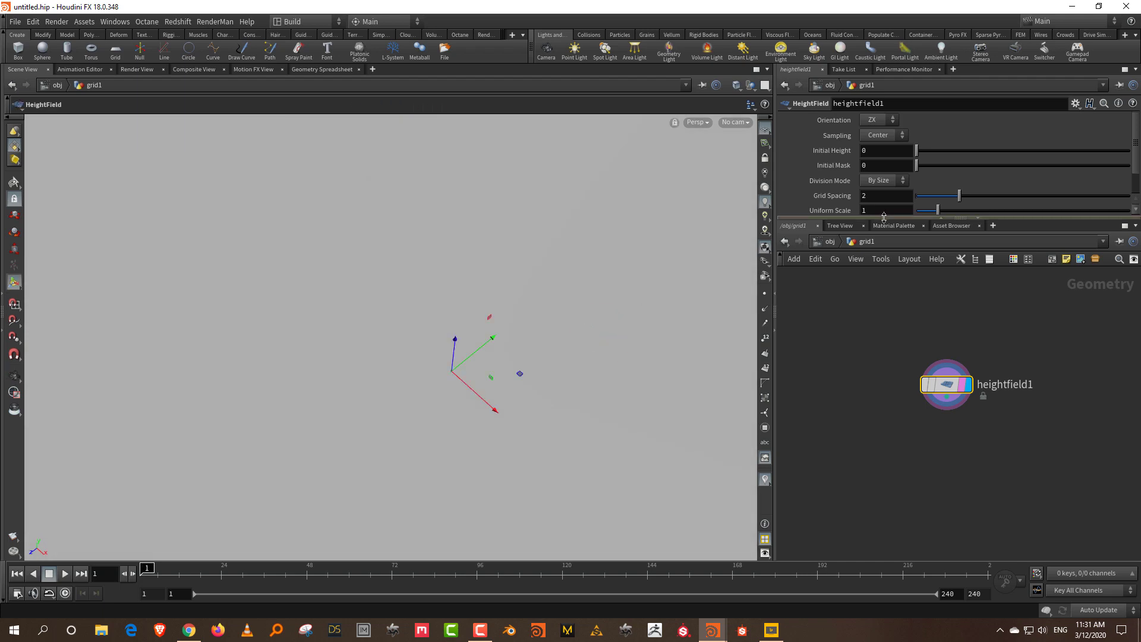
Step: Set the heightfield's size to 10 by 10
{"action": "left_click_drag", "start_coordinate": [883, 240], "coordinate": [800, 260]}
{"action": "type", "text": "10"}
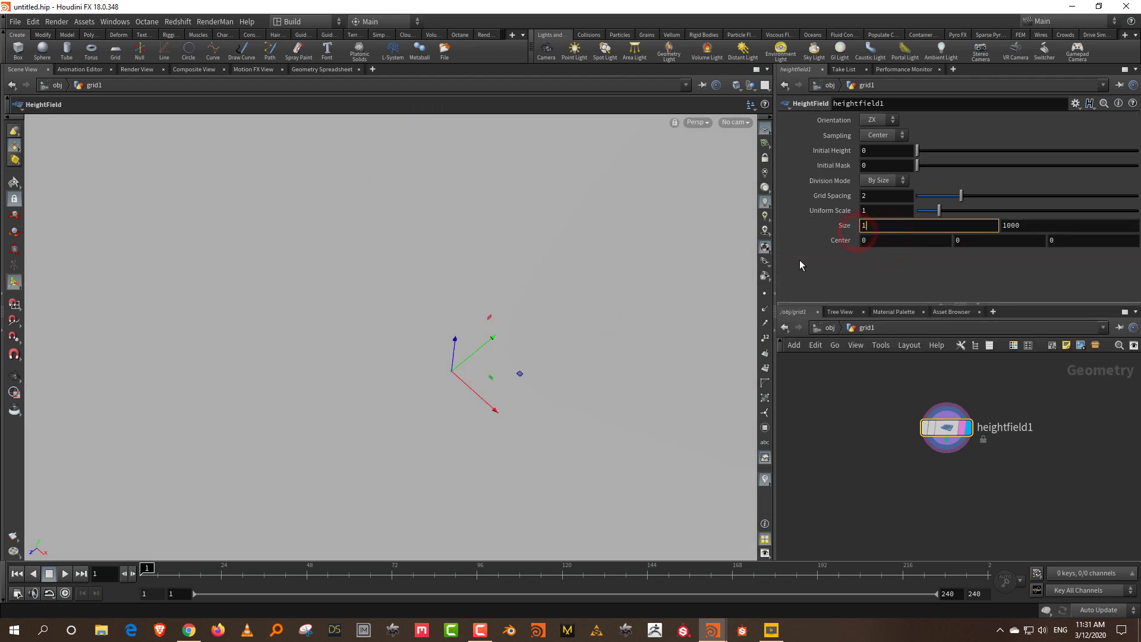
{"action": "key", "text": "Tab"}
{"action": "type", "text": "10"}
{"action": "key", "text": "Return"}
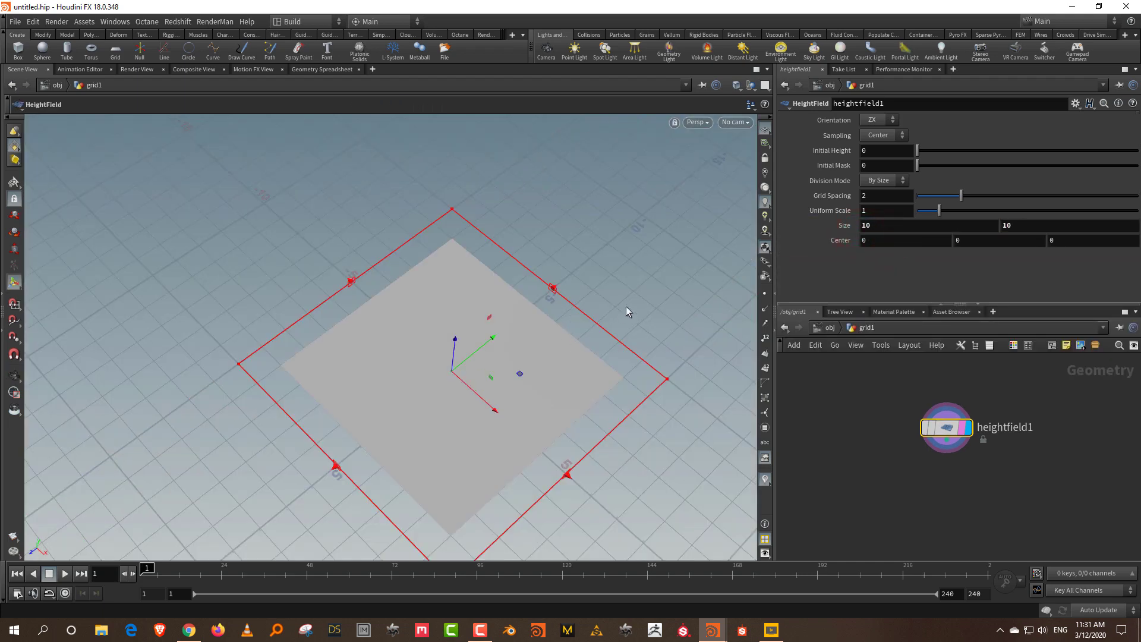
Step: Set the heightfield's grid spacing to 0.02
{"action": "left_click_drag", "start_coordinate": [611, 289], "coordinate": [511, 308], "text": "alt"}
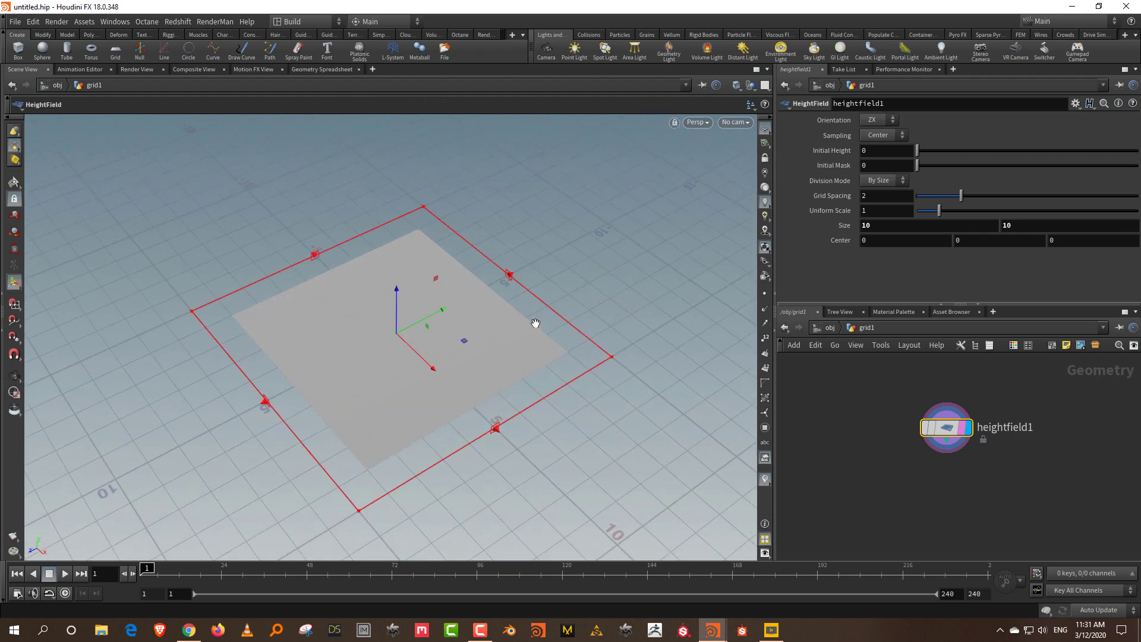
{"action": "right_click_drag", "start_coordinate": [410, 369], "coordinate": [446, 219]}
{"action": "right_click_drag", "start_coordinate": [442, 345], "coordinate": [448, 259], "text": "alt"}
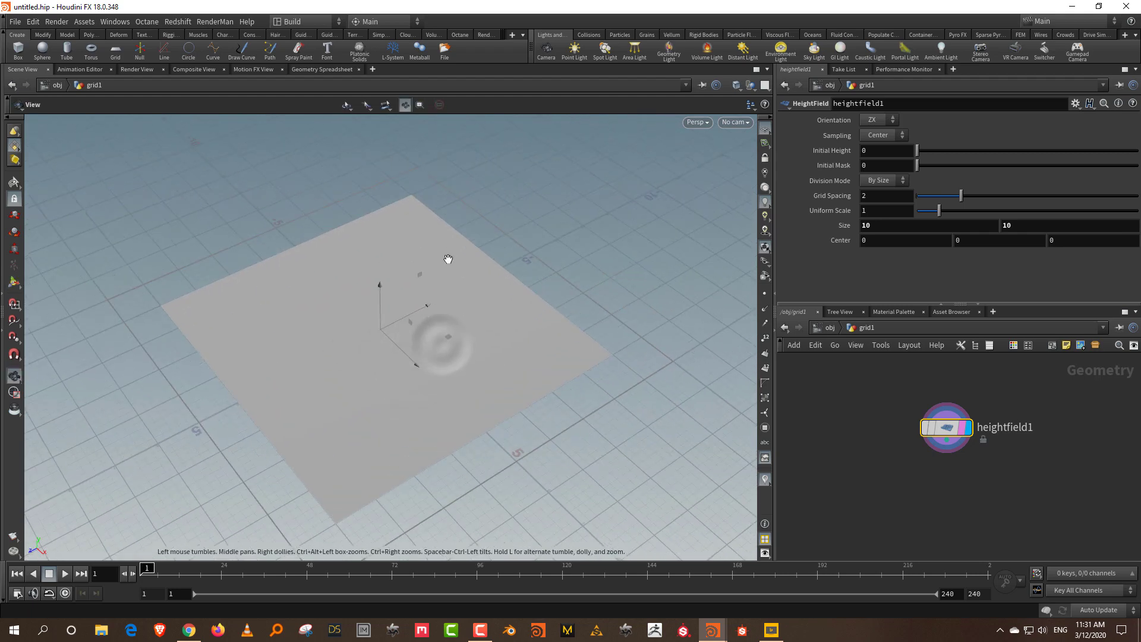
{"action": "left_click_drag", "start_coordinate": [448, 259], "coordinate": [476, 283]}
{"action": "key", "text": "Return"}
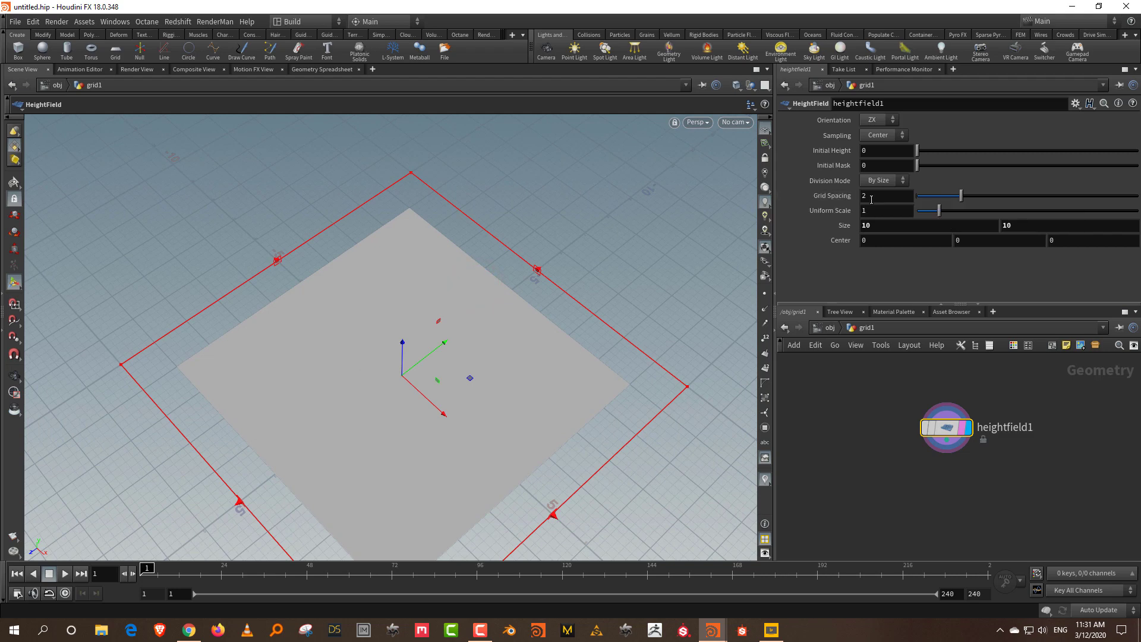
{"action": "left_click", "coordinate": [873, 194]}
{"action": "key", "text": "Return"}
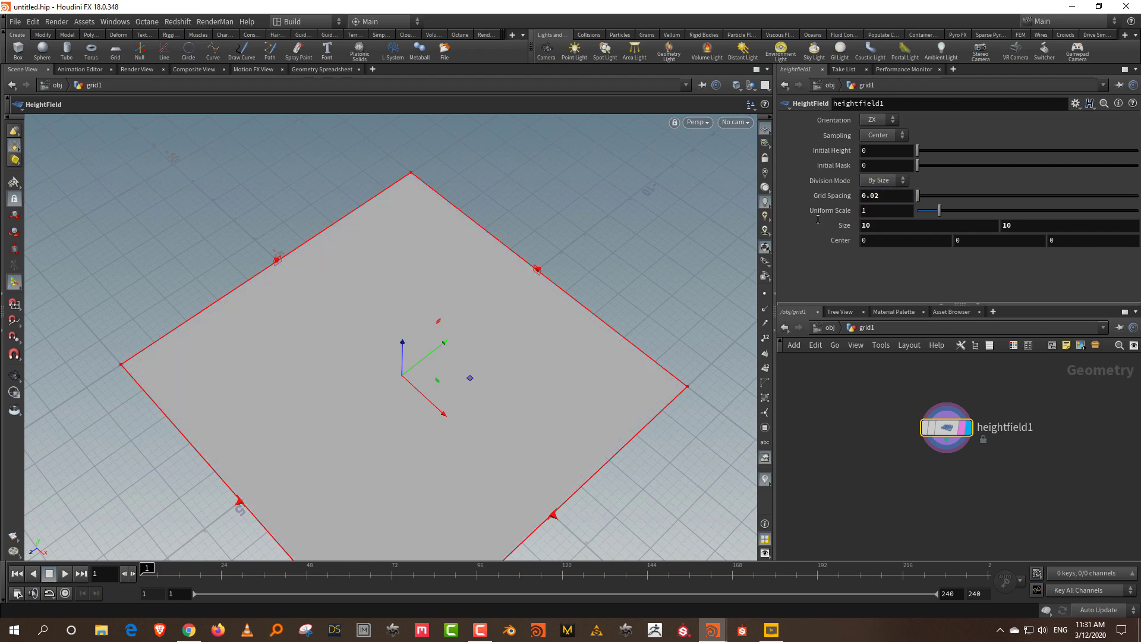
Step: Add a HeightField Noise node below heightfield1, connect the heightfield to its first input and display the noise node
{"action": "left_click", "coordinate": [860, 420]}
{"action": "left_click_drag", "start_coordinate": [539, 354], "coordinate": [505, 294], "text": "alt"}
{"action": "right_click", "coordinate": [889, 452]}
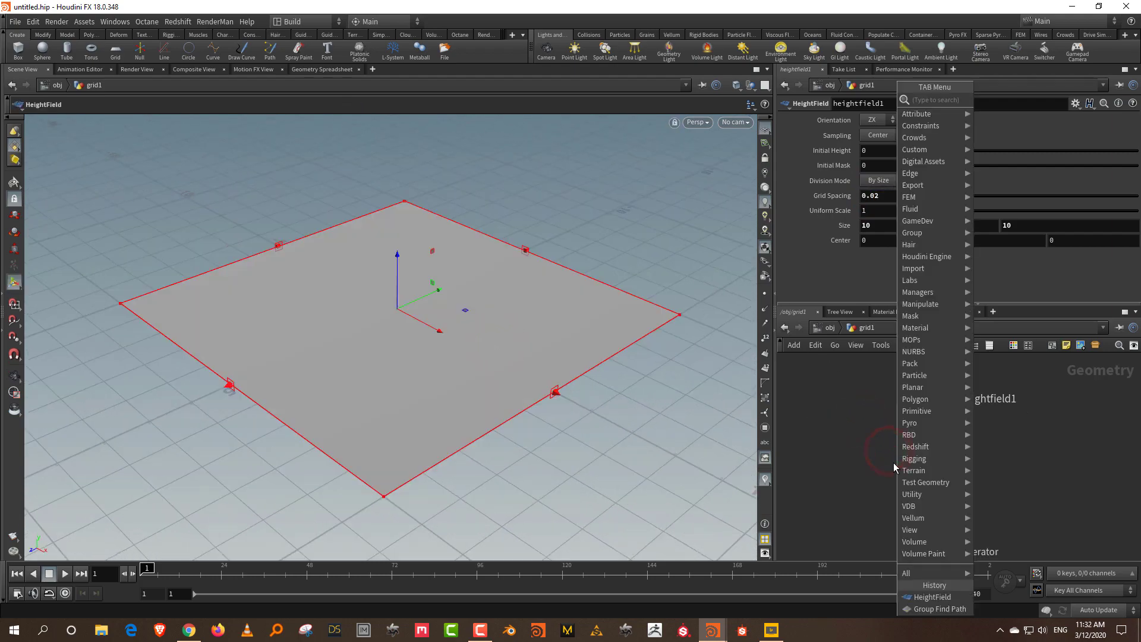
{"action": "type", "text": "noise"}
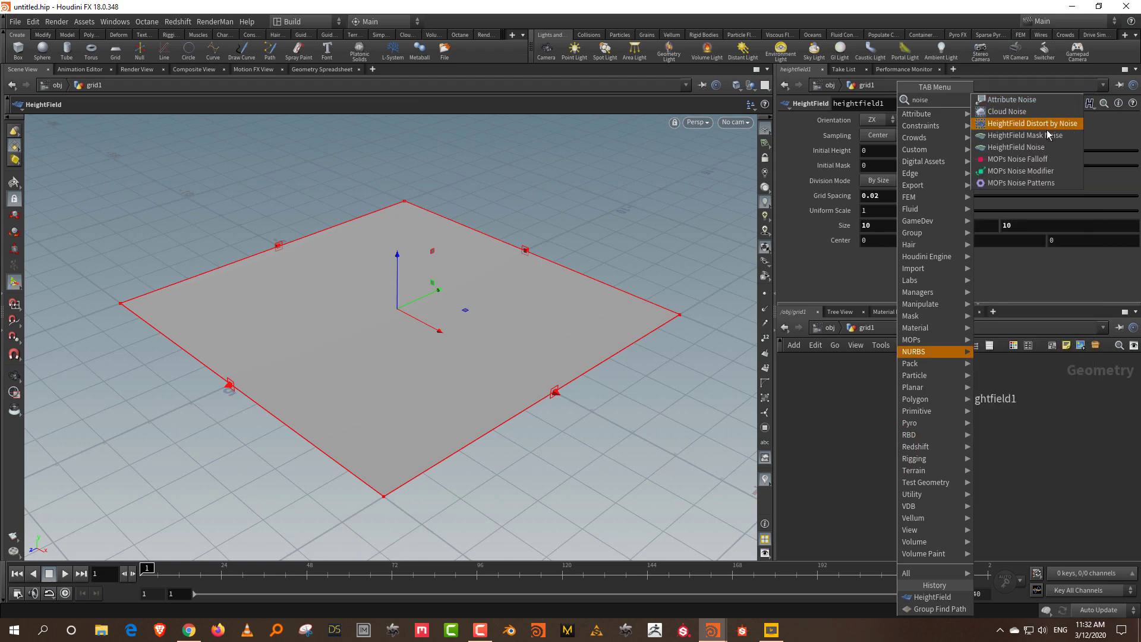
{"action": "left_click", "coordinate": [1015, 146]}
{"action": "left_click", "coordinate": [905, 475]}
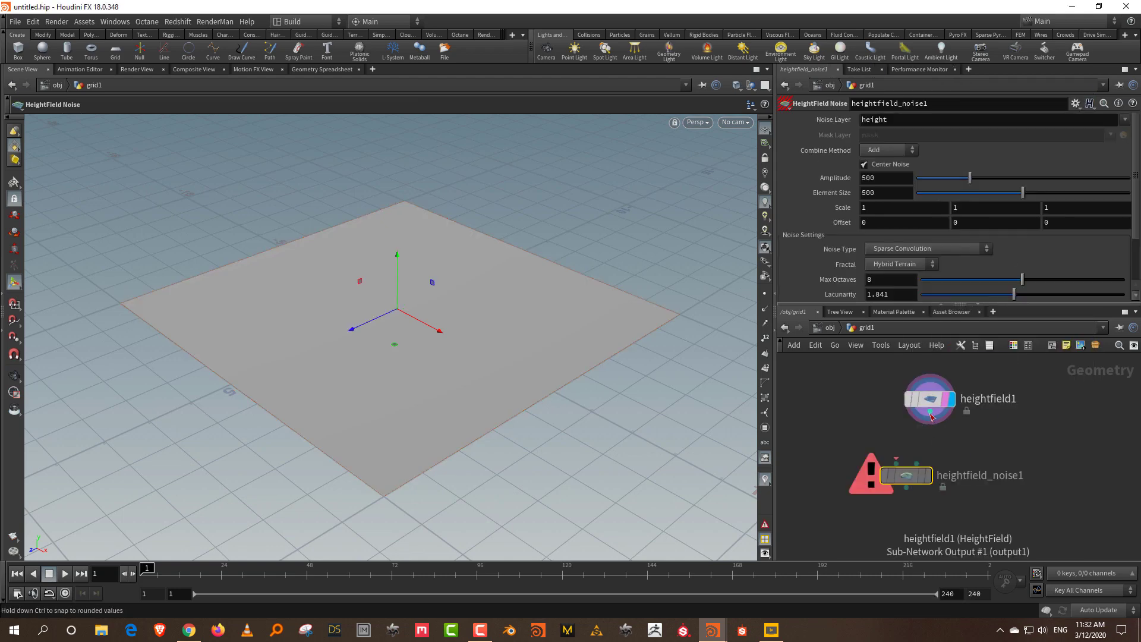
{"action": "left_click", "coordinate": [930, 411]}
{"action": "left_click", "coordinate": [904, 463]}
{"action": "left_click", "coordinate": [925, 475]}
Step: Turn off Center Noise on the HeightField Noise node and set its amplitude to 5 and element size to 6
{"action": "left_click", "coordinate": [864, 164]}
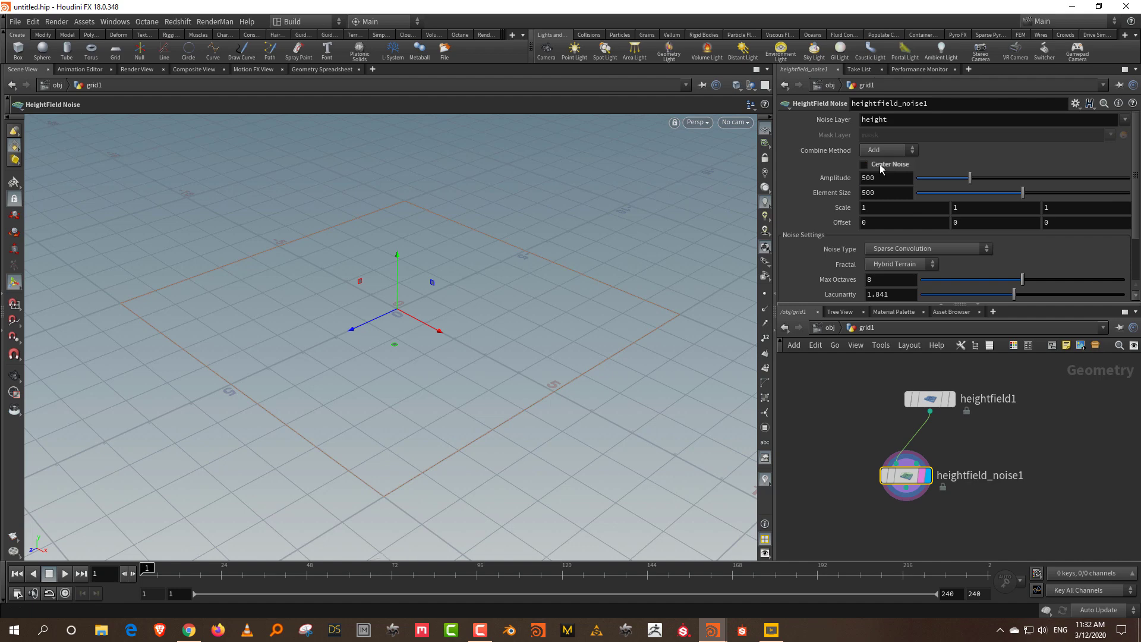
{"action": "left_click", "coordinate": [885, 177]}
{"action": "type", "text": "5"}
{"action": "key", "text": "Tab"}
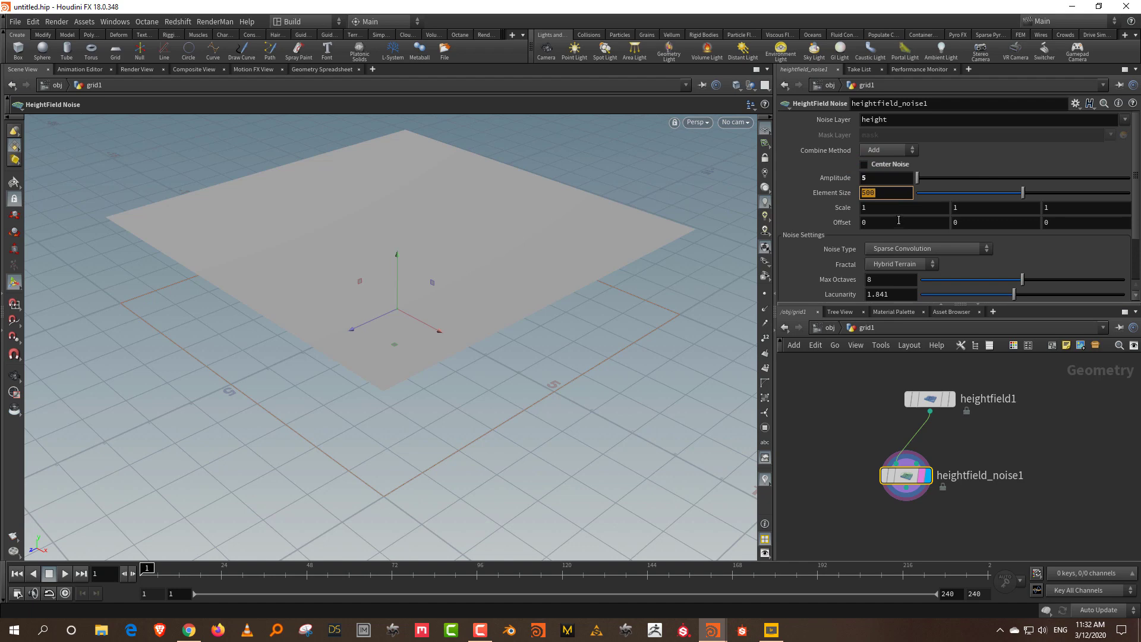
{"action": "type", "text": "6"}
{"action": "key", "text": "Return"}
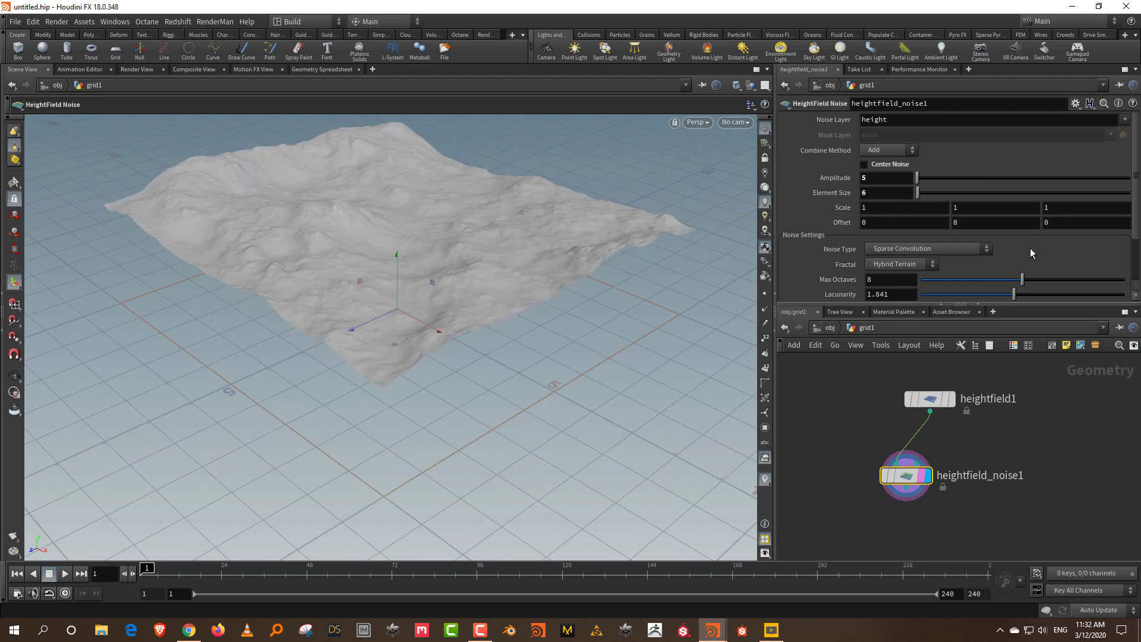
Step: Change the heightfield noise type to Worley (cellular) F1
{"action": "left_click", "coordinate": [949, 248]}
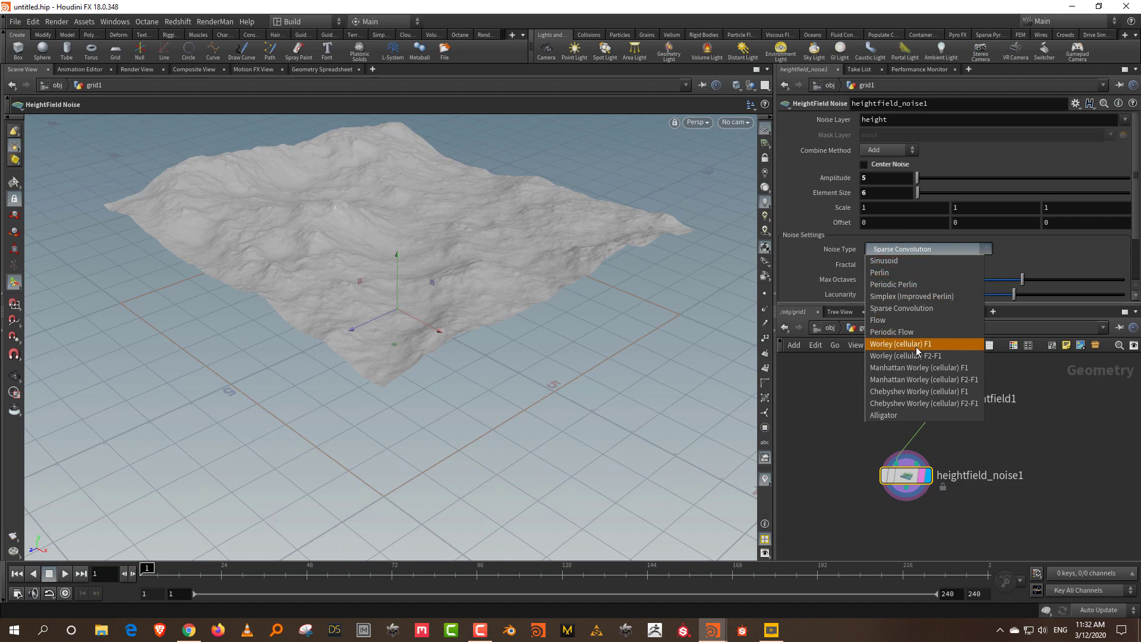
{"action": "key", "text": "Escape"}
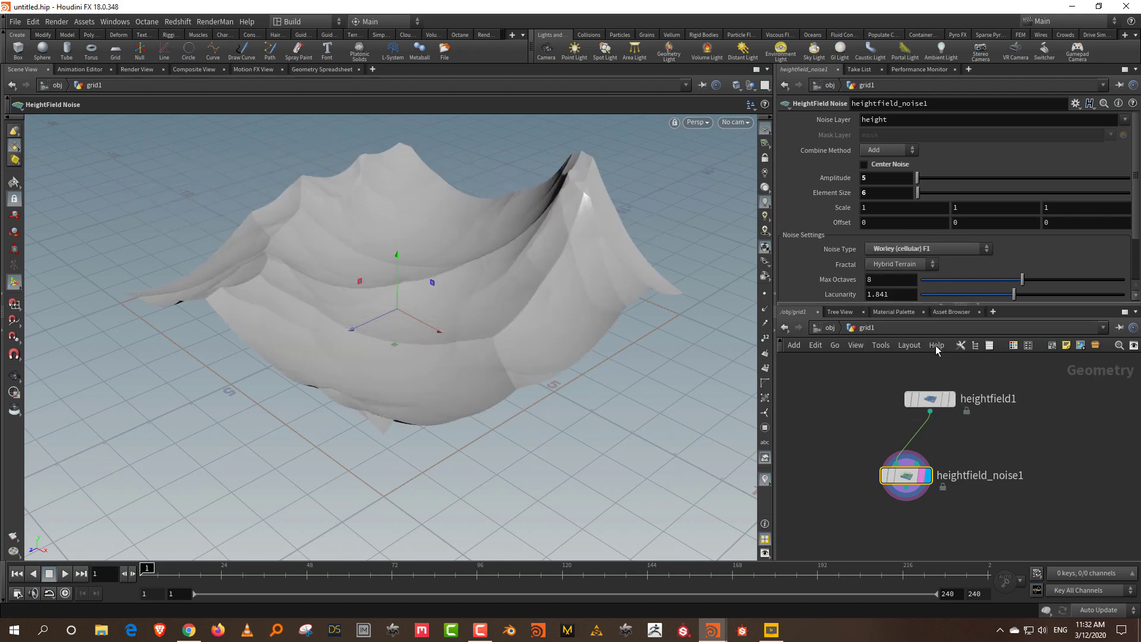
{"action": "left_click_drag", "start_coordinate": [454, 262], "coordinate": [553, 276], "text": "alt"}
Step: Enlarge the parameter area and set the noise's lacunarity to 3.4
{"action": "left_click_drag", "start_coordinate": [922, 304], "coordinate": [931, 370]}
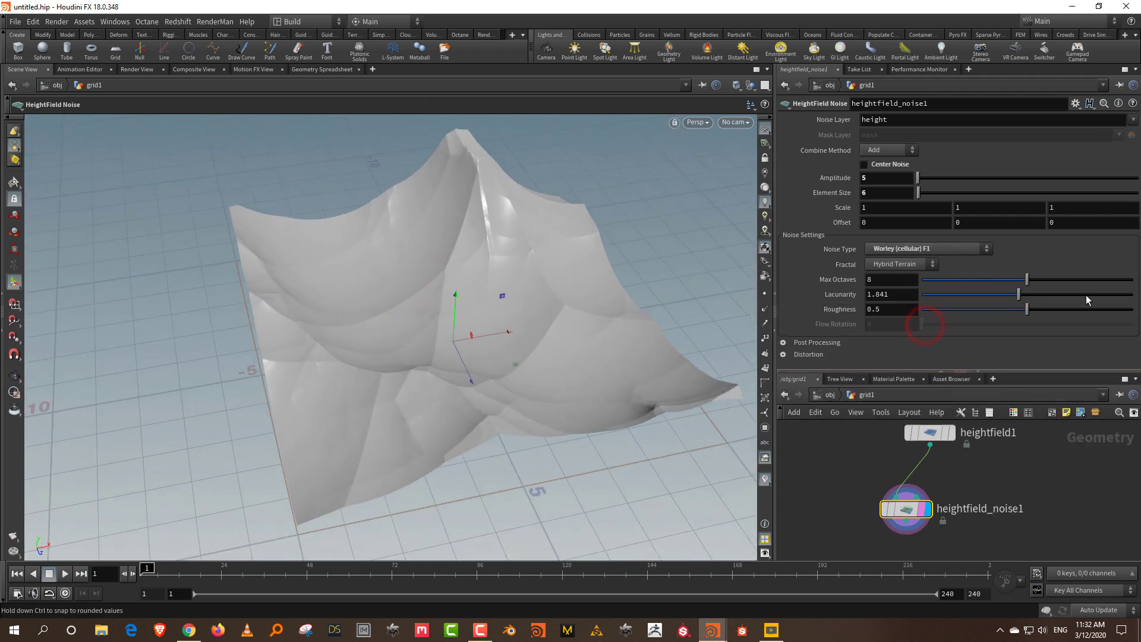
{"action": "left_click_drag", "start_coordinate": [1066, 297], "coordinate": [1072, 297]}
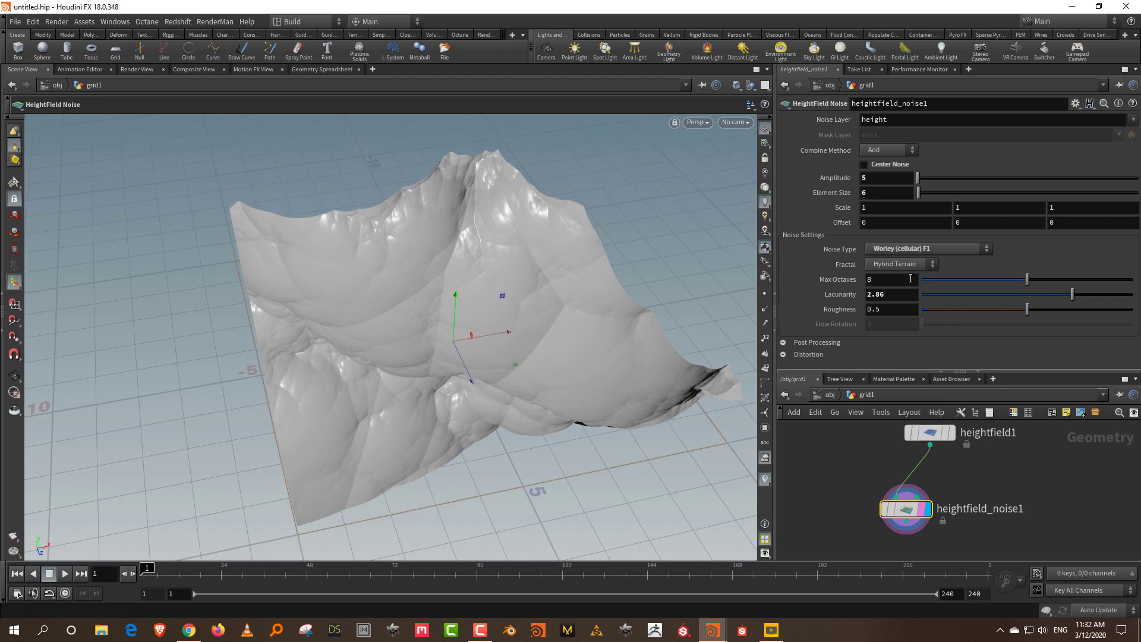
{"action": "left_click", "coordinate": [1112, 294]}
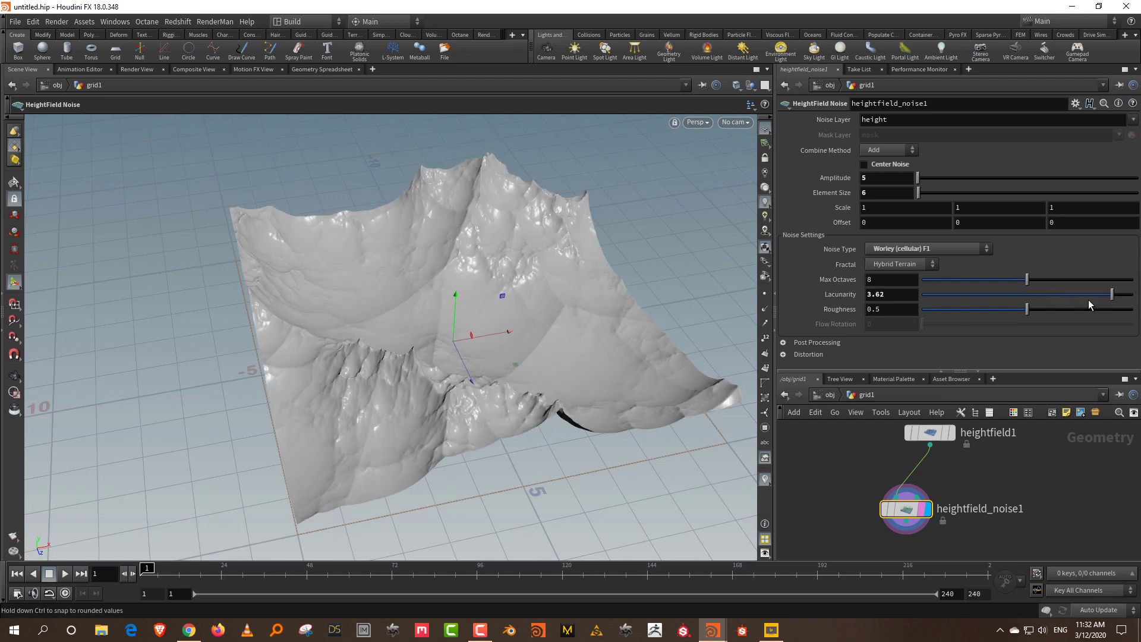
{"action": "left_click", "coordinate": [1101, 299]}
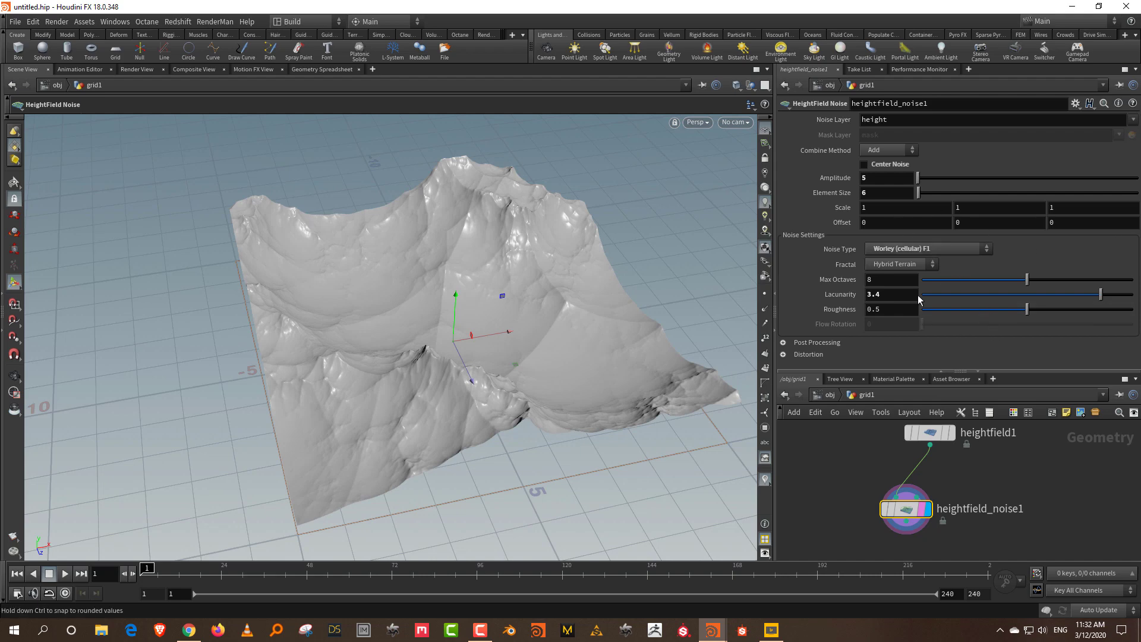
{"action": "left_click", "coordinate": [886, 165]}
{"action": "left_click_drag", "start_coordinate": [643, 328], "coordinate": [678, 332], "text": "alt"}
{"action": "left_click", "coordinate": [886, 164]}
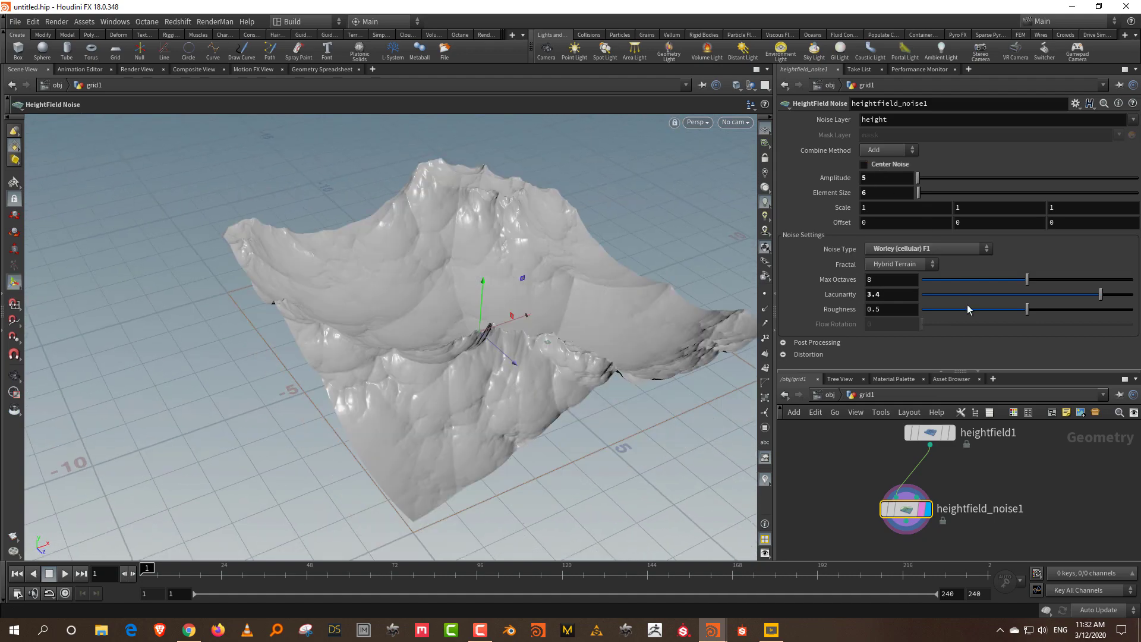
Step: Expand the noise's post-processing options and set the clipping minimum to 0.202 to flatten the low terrain
{"action": "left_click", "coordinate": [783, 343]}
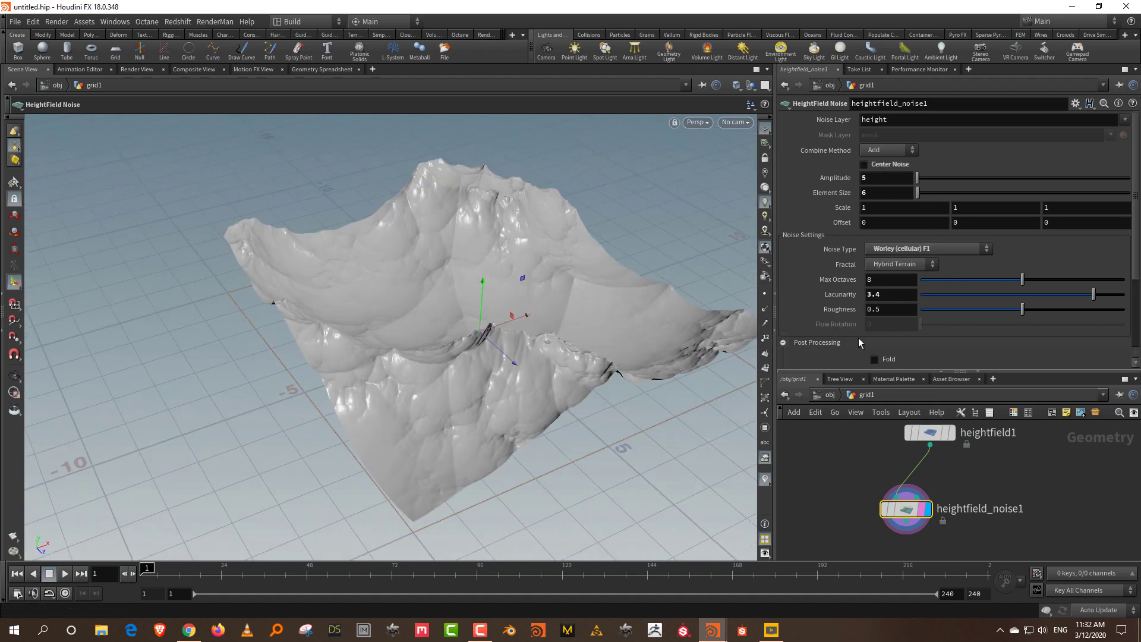
{"action": "left_click", "coordinate": [1135, 230]}
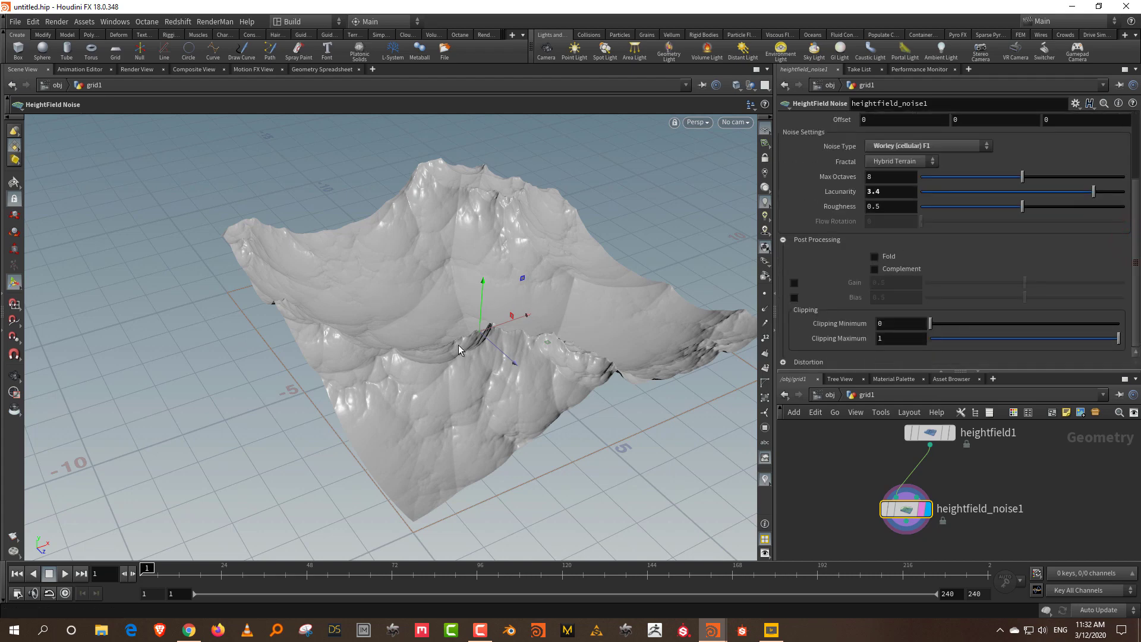
{"action": "left_click", "coordinate": [975, 329]}
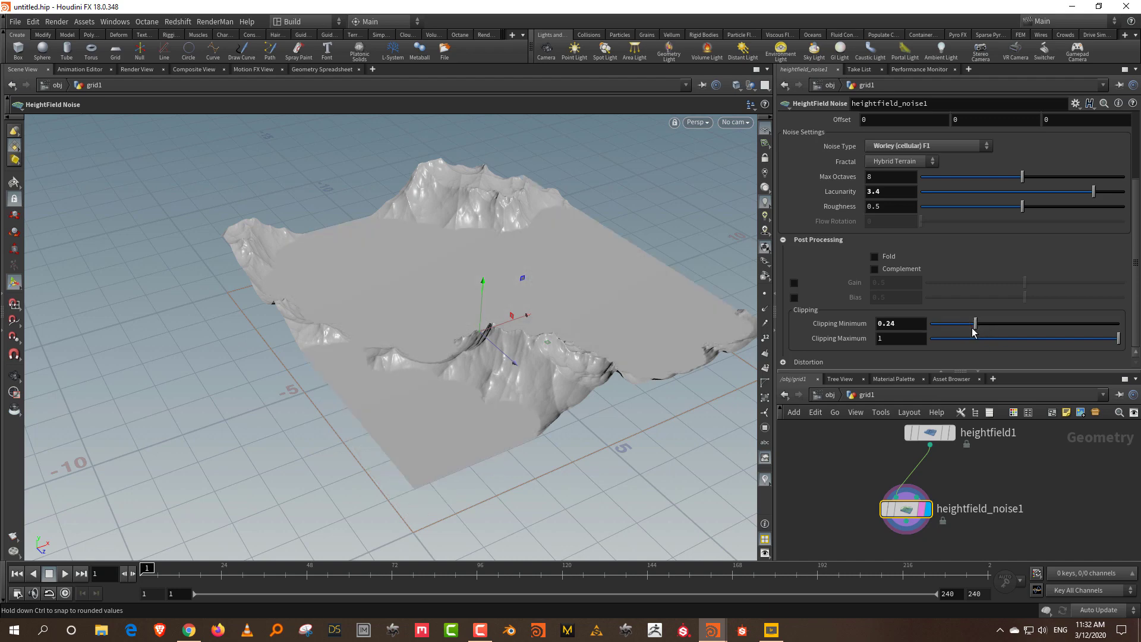
{"action": "left_click", "coordinate": [957, 330]}
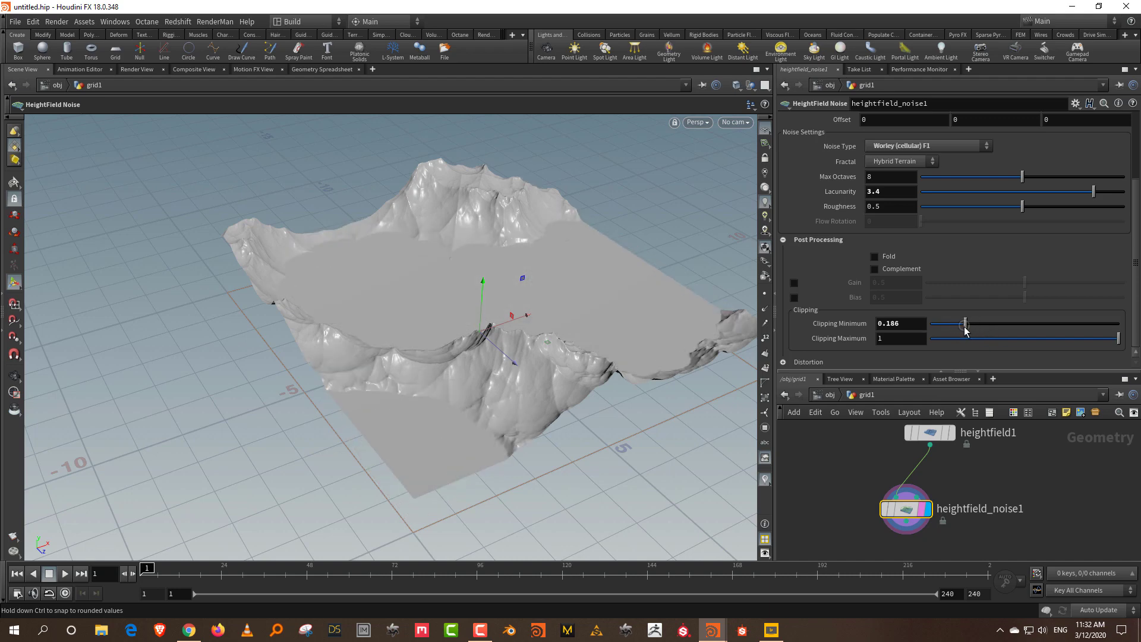
{"action": "left_click_drag", "start_coordinate": [966, 330], "coordinate": [976, 331]}
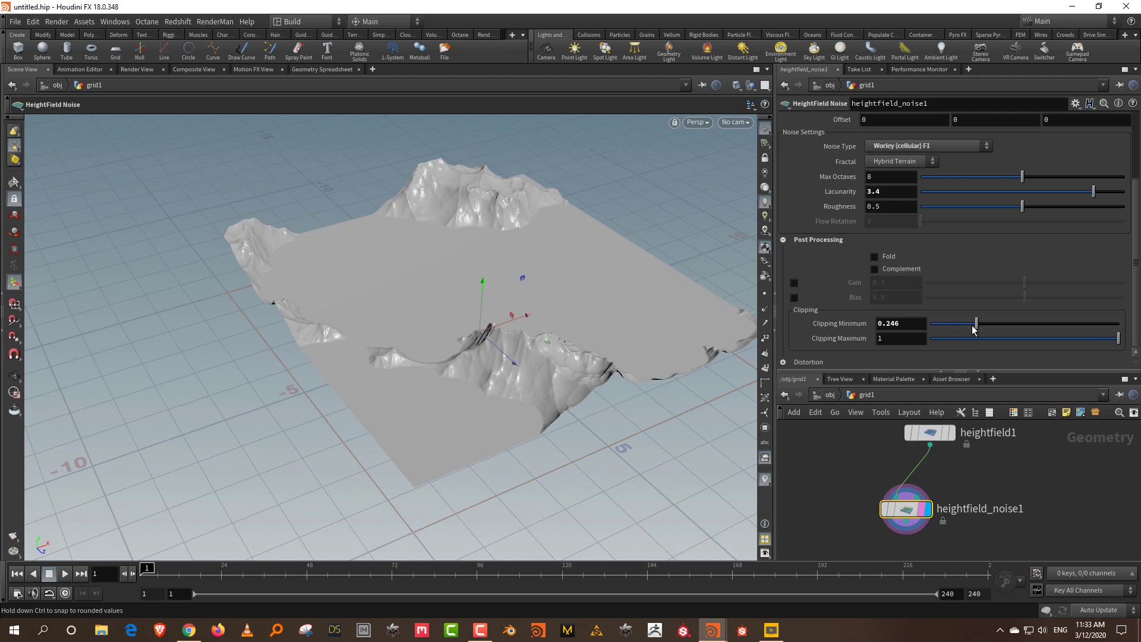
{"action": "left_click", "coordinate": [970, 330]}
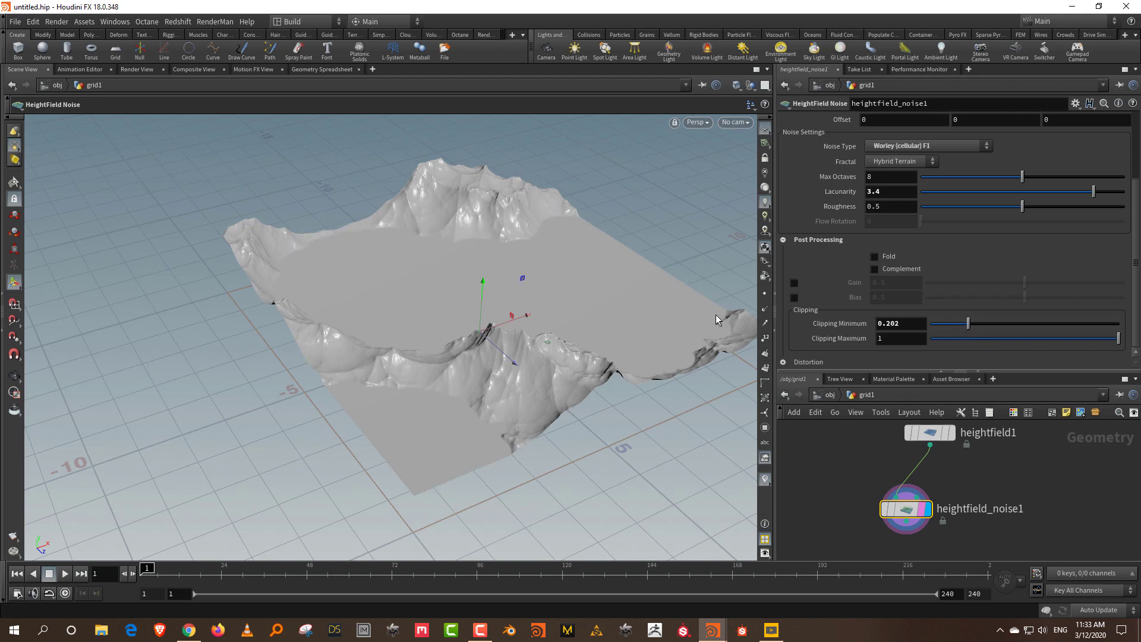
{"action": "left_click_drag", "start_coordinate": [542, 262], "coordinate": [569, 267]}
Step: Enable gain and bias in the noise's post-processing, with bias at 0.497 and gain at 0.335
{"action": "left_click", "coordinate": [793, 282]}
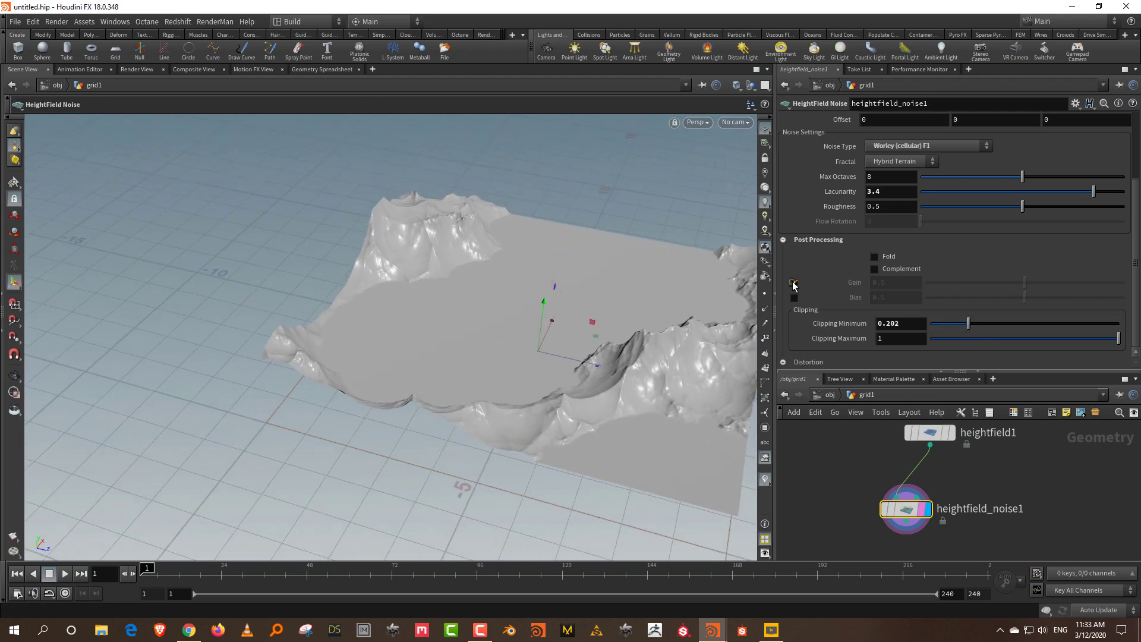
{"action": "left_click", "coordinate": [794, 297]}
{"action": "left_click", "coordinate": [1075, 297]}
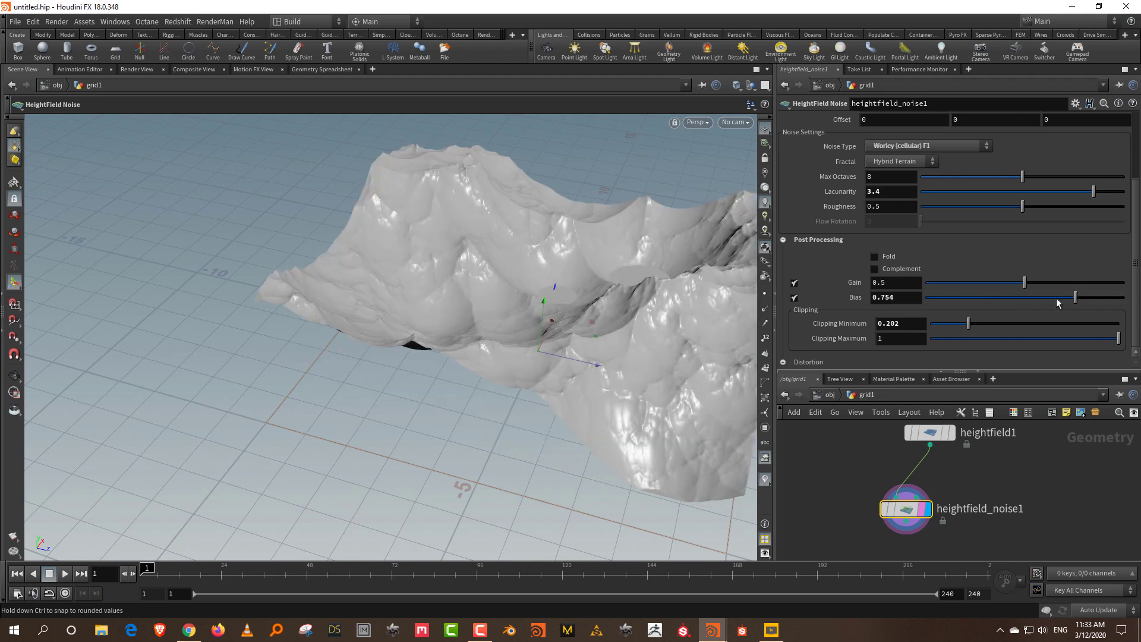
{"action": "left_click_drag", "start_coordinate": [1048, 299], "coordinate": [1029, 303]}
{"action": "left_click", "coordinate": [1057, 283]}
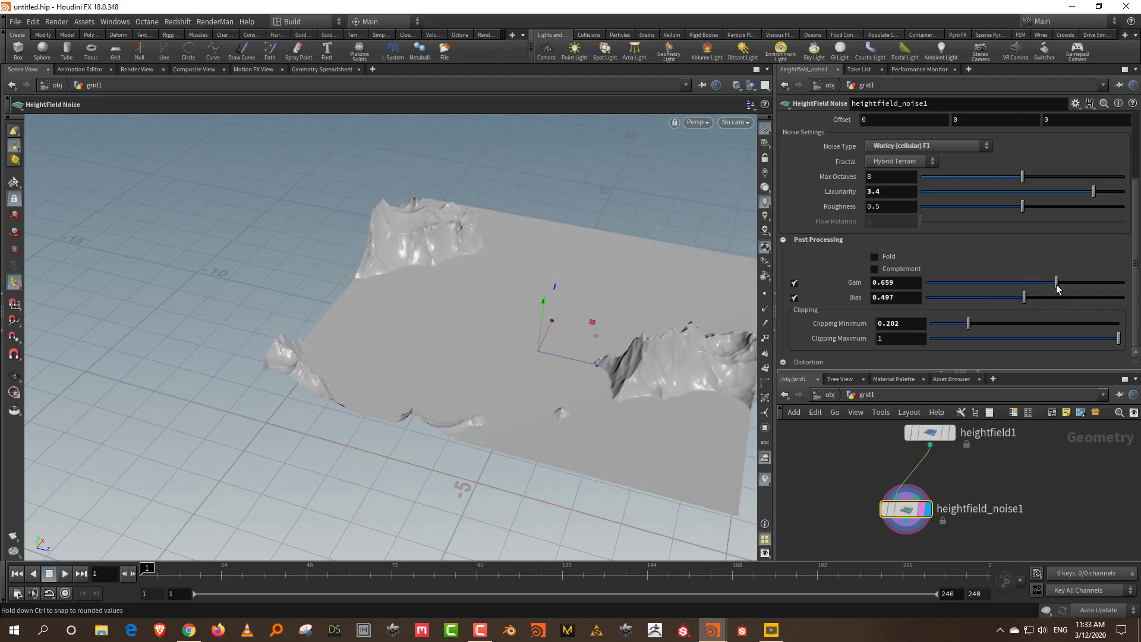
{"action": "left_click", "coordinate": [1002, 284]}
{"action": "left_click_drag", "start_coordinate": [988, 285], "coordinate": [992, 286]}
{"action": "left_click_drag", "start_coordinate": [643, 288], "coordinate": [572, 303], "text": "alt"}
{"action": "key", "text": "Return"}
Step: Shift the terrain noise by setting its X offset to 8.8
{"action": "scroll", "coordinate": [1137, 191], "scroll_direction": "up", "scroll_amount": 2}
{"action": "scroll", "coordinate": [1137, 192], "scroll_direction": "up", "scroll_amount": 2}
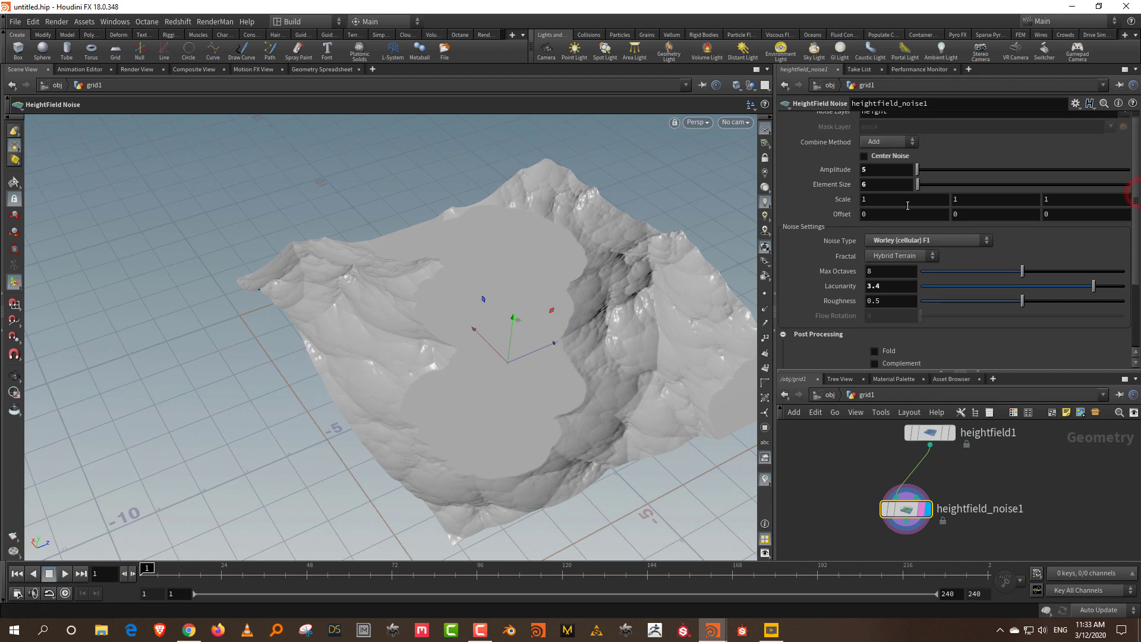
{"action": "middle_click_drag", "start_coordinate": [891, 214], "coordinate": [1137, 195]}
{"action": "key", "text": "alt"}
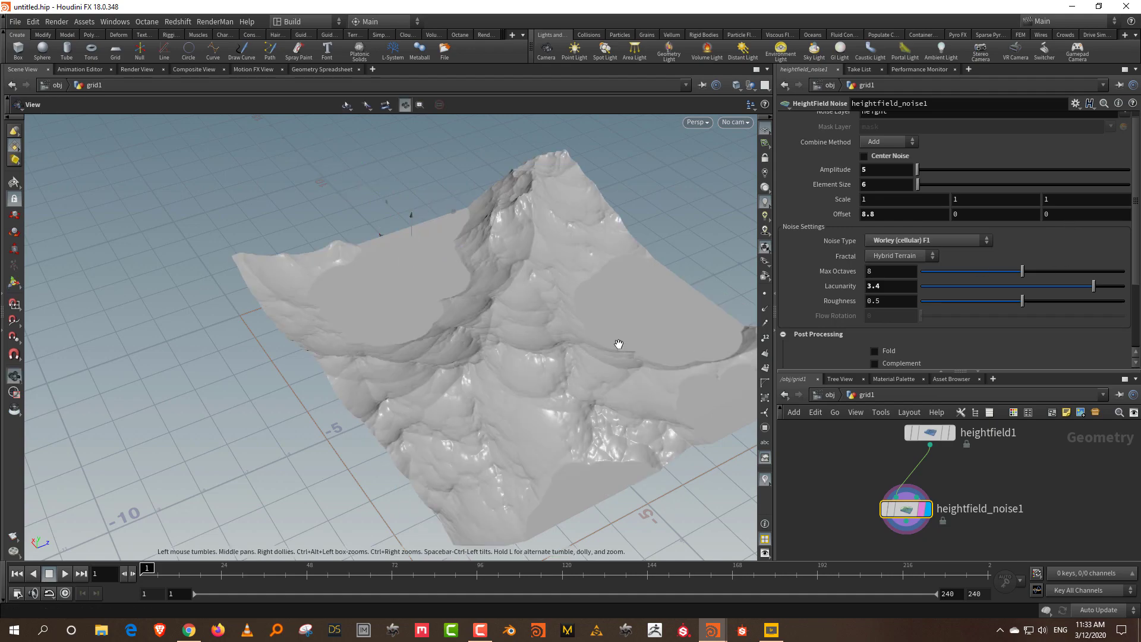
{"action": "left_click_drag", "start_coordinate": [618, 343], "coordinate": [619, 341]}
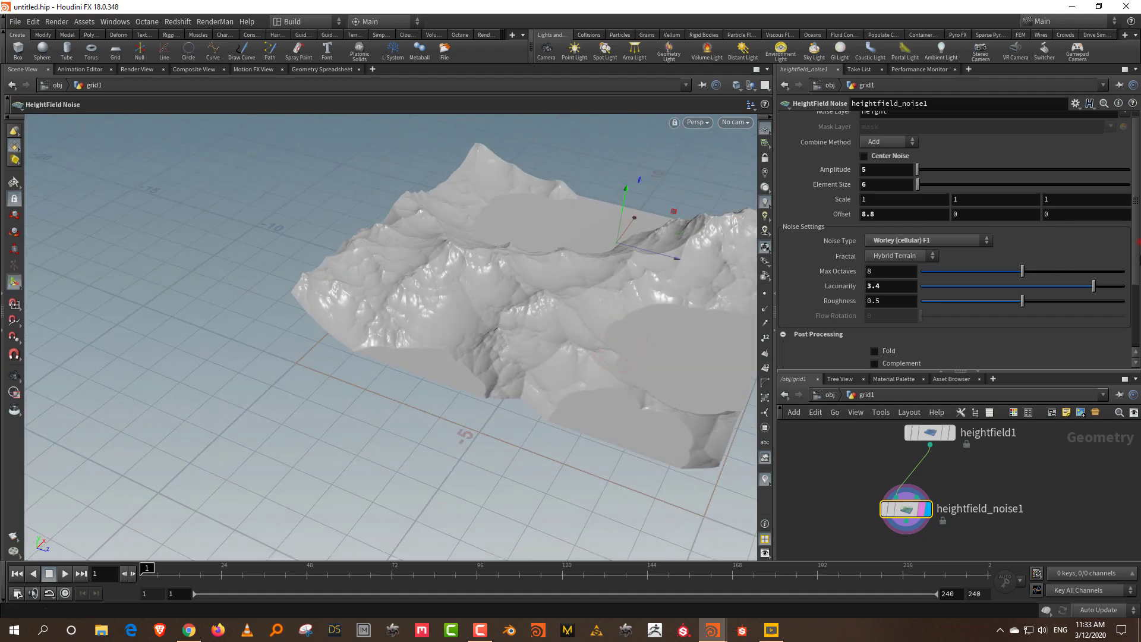
Step: Raise the noise's clipping minimum to 0.356 so more of the terrain becomes flat ground
{"action": "scroll", "coordinate": [1028, 284], "scroll_direction": "down", "scroll_amount": 3}
{"action": "scroll", "coordinate": [1027, 284], "scroll_direction": "up", "scroll_amount": 3}
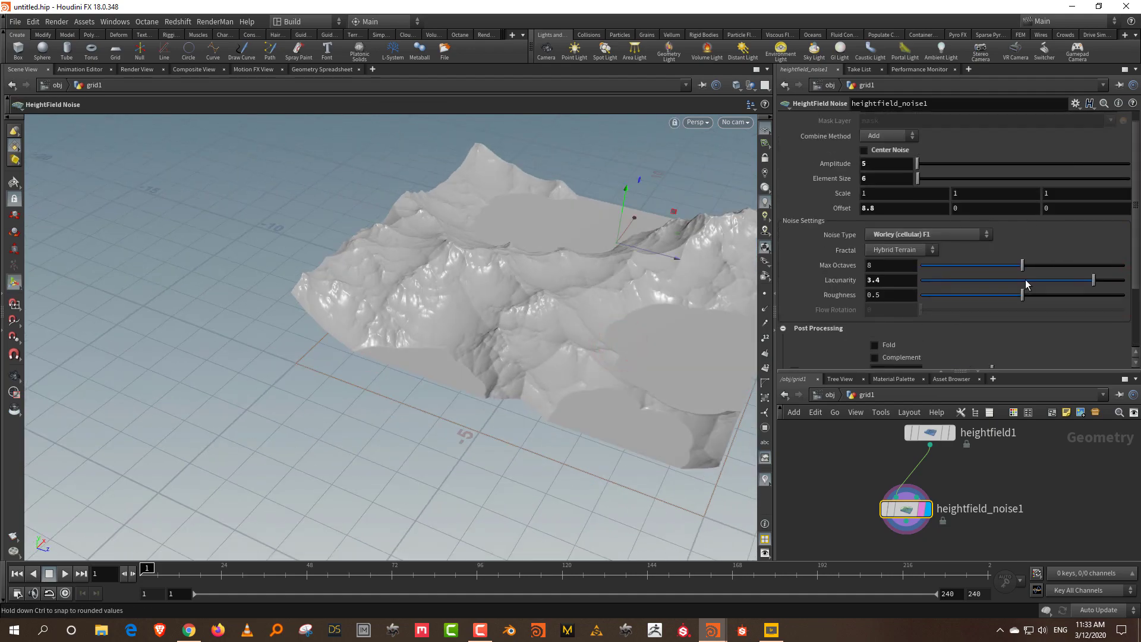
{"action": "scroll", "coordinate": [1132, 261], "scroll_direction": "down", "scroll_amount": 3}
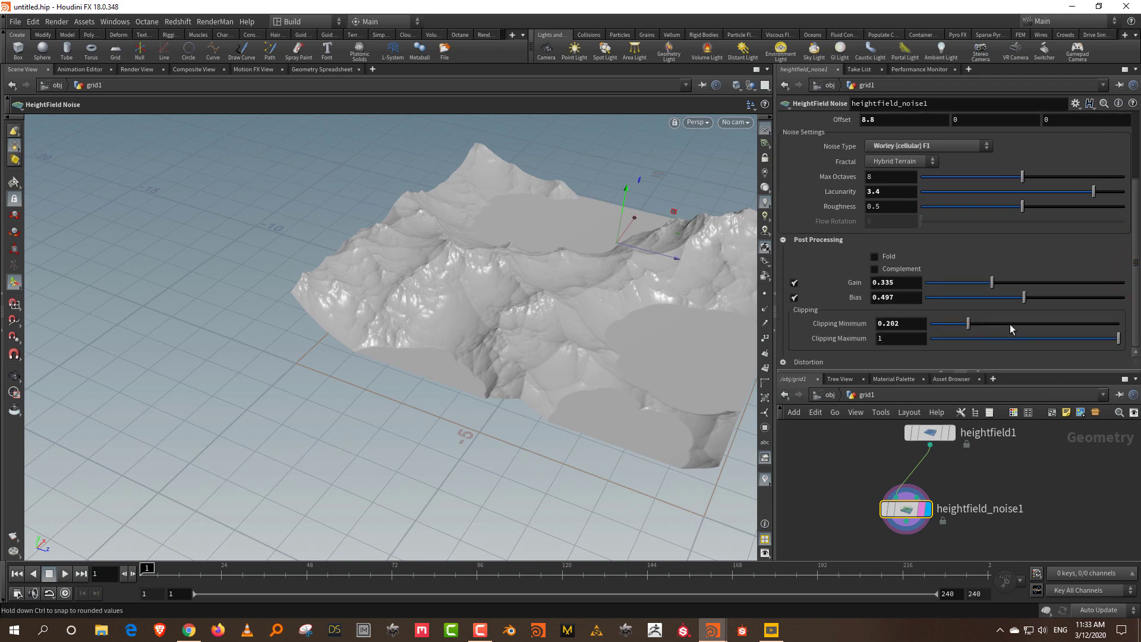
{"action": "left_click_drag", "start_coordinate": [1010, 323], "coordinate": [998, 328]}
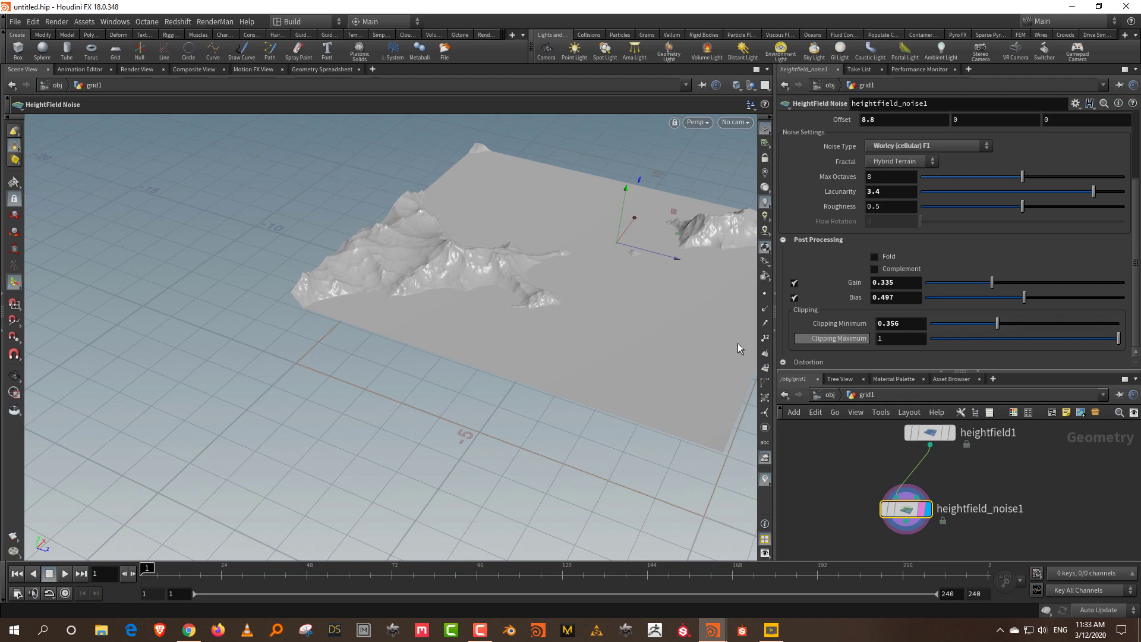
{"action": "left_click_drag", "start_coordinate": [616, 313], "coordinate": [585, 309], "text": "alt"}
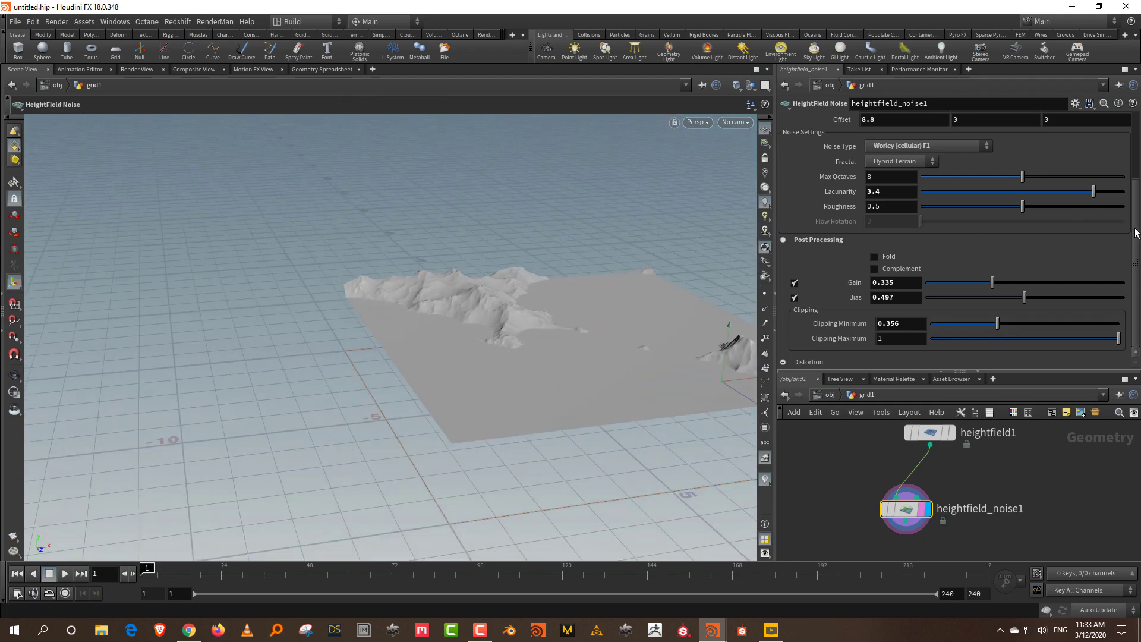
Step: Increase the noise amplitude to 8 and further to 16 for taller mountains
{"action": "scroll", "coordinate": [1125, 232], "scroll_direction": "up", "scroll_amount": 3}
{"action": "double_click", "coordinate": [865, 172]}
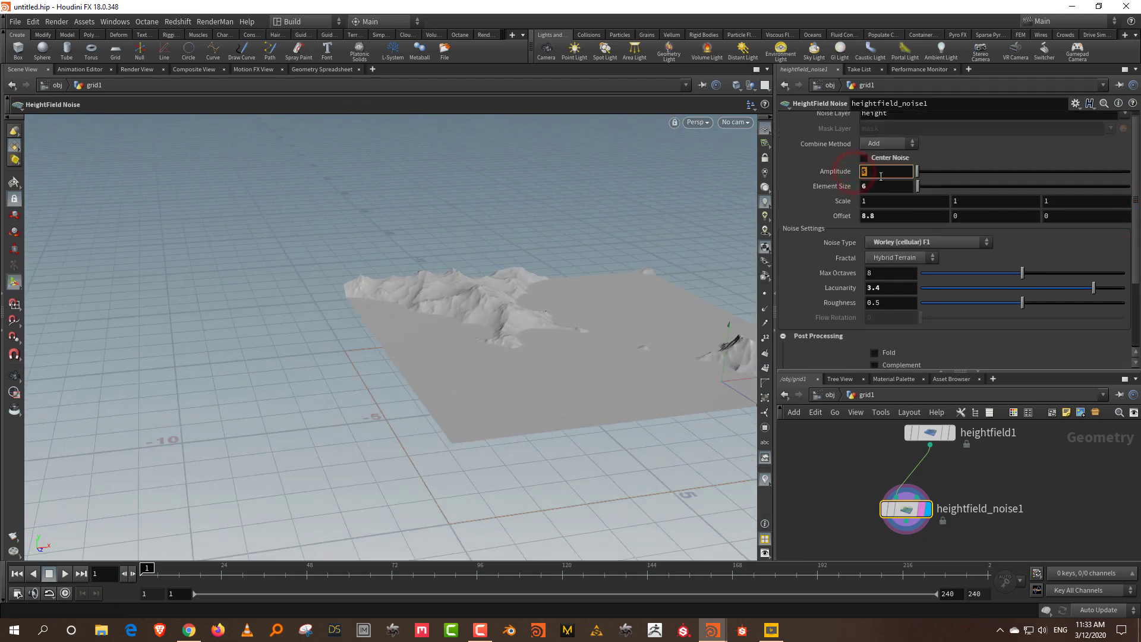
{"action": "key", "text": "Return"}
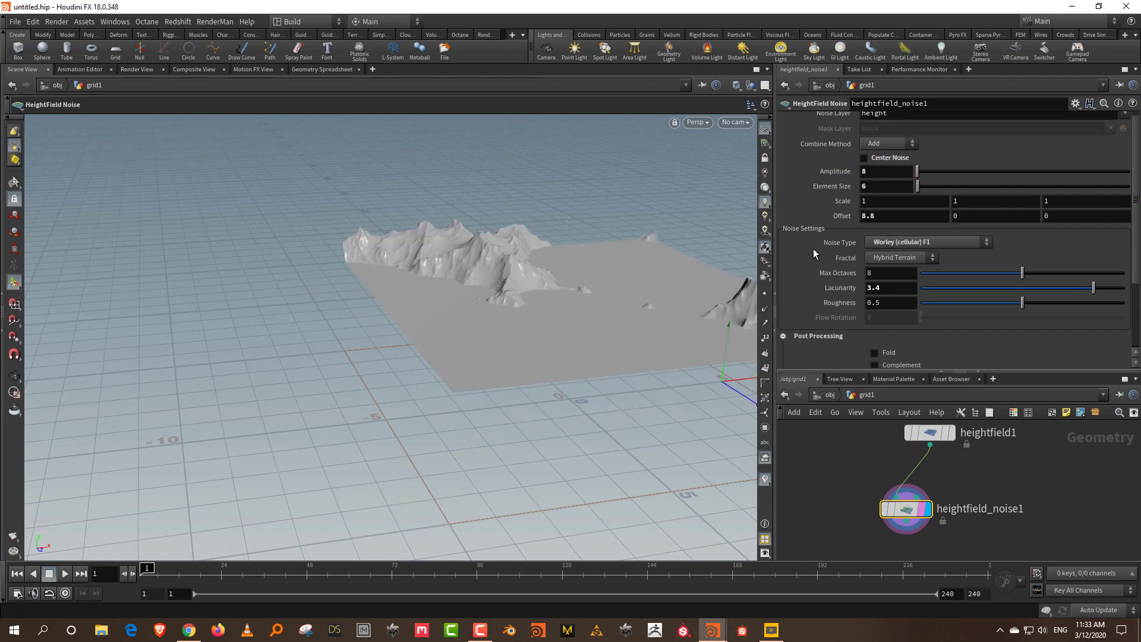
{"action": "left_click_drag", "start_coordinate": [619, 316], "coordinate": [498, 356], "text": "alt"}
{"action": "middle_click_drag", "start_coordinate": [891, 172], "coordinate": [951, 173]}
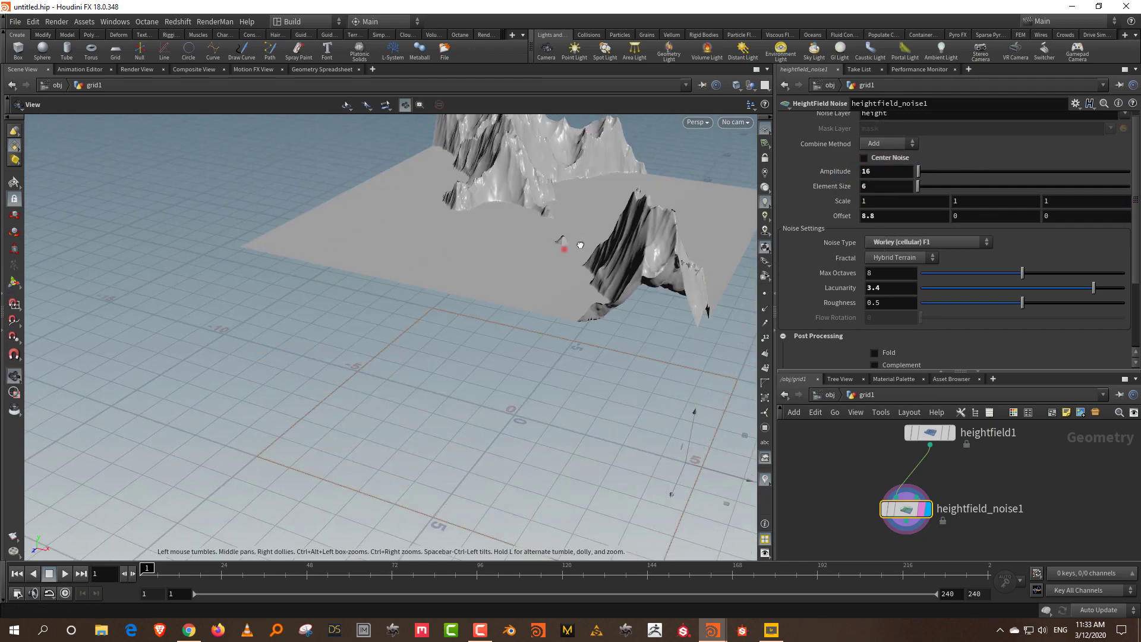
{"action": "left_click_drag", "start_coordinate": [579, 245], "coordinate": [583, 304], "text": "alt"}
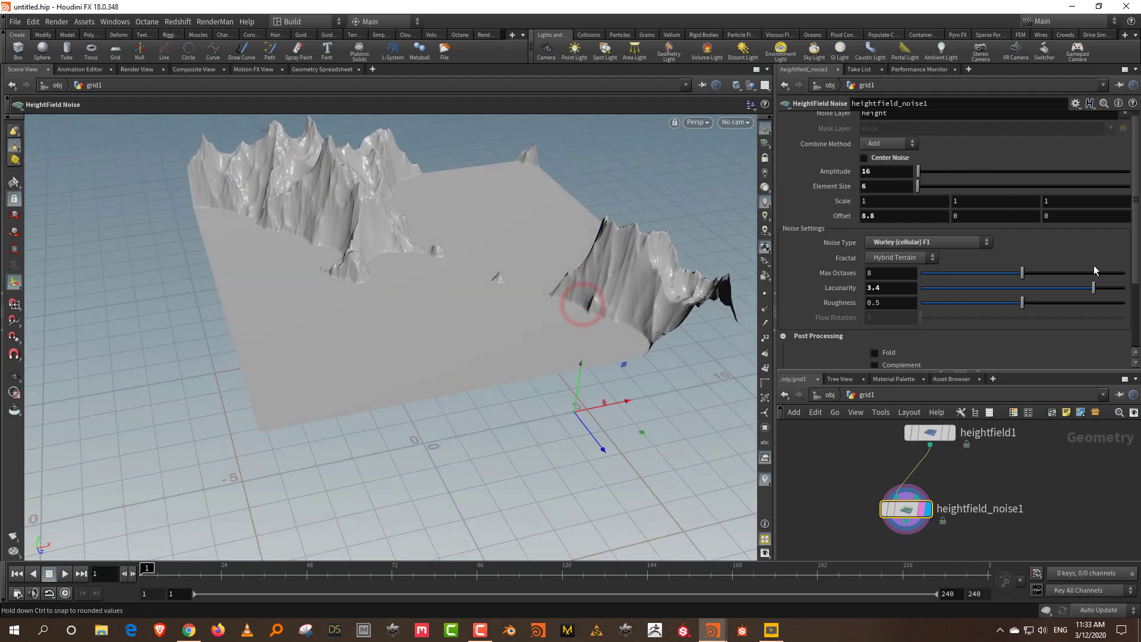
Step: Set the noise's gain to 0.246 and bias to 0.494, and enlarge the network area
{"action": "scroll", "coordinate": [1095, 270], "scroll_direction": "down", "scroll_amount": 4}
{"action": "left_click_drag", "start_coordinate": [992, 284], "coordinate": [1023, 302]}
{"action": "left_click_drag", "start_coordinate": [1030, 371], "coordinate": [1037, 283]}
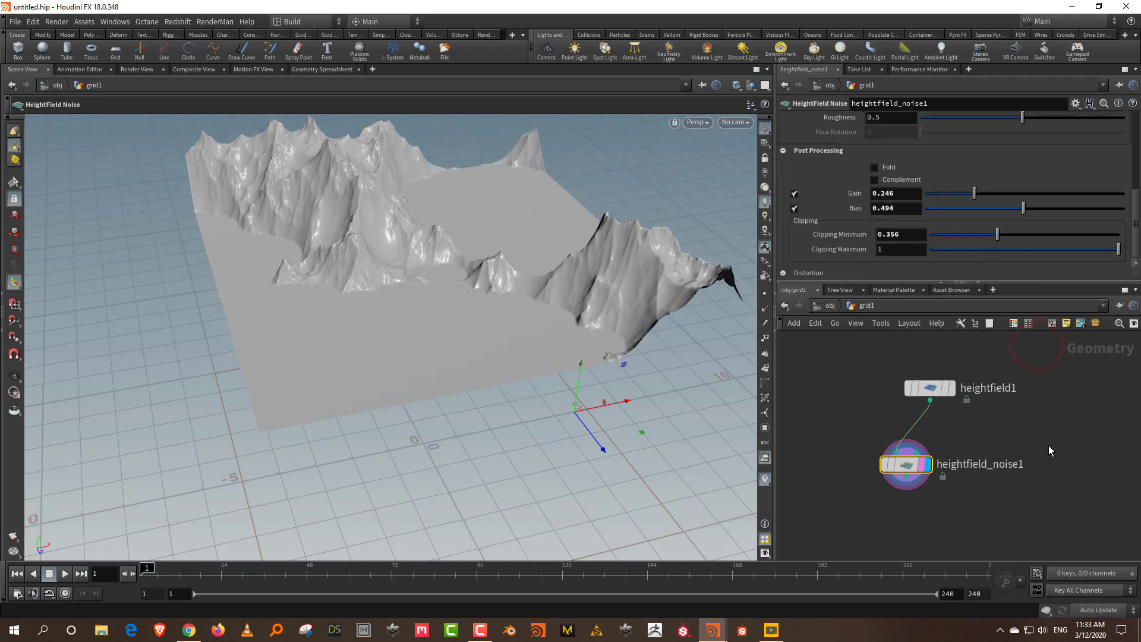
Step: Add a HeightField Remap node below heightfield_noise1, connected to its output, and display it
{"action": "left_click", "coordinate": [1001, 455]}
{"action": "key", "text": "Tab"}
{"action": "type", "text": "rem"}
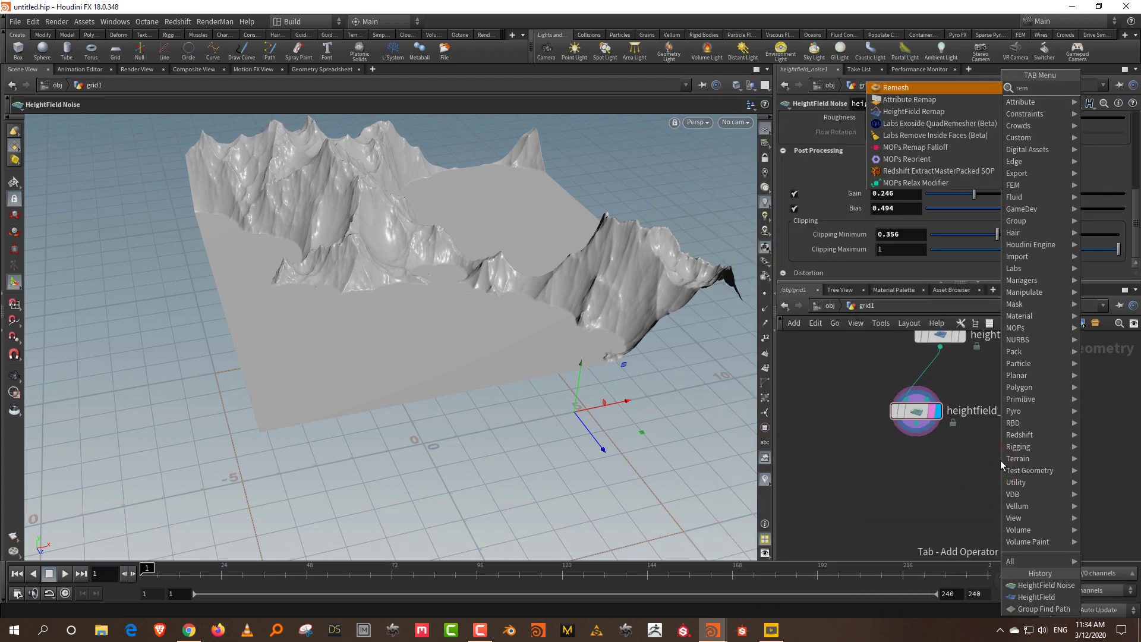
{"action": "type", "text": "ap"}
{"action": "left_click", "coordinate": [954, 99]}
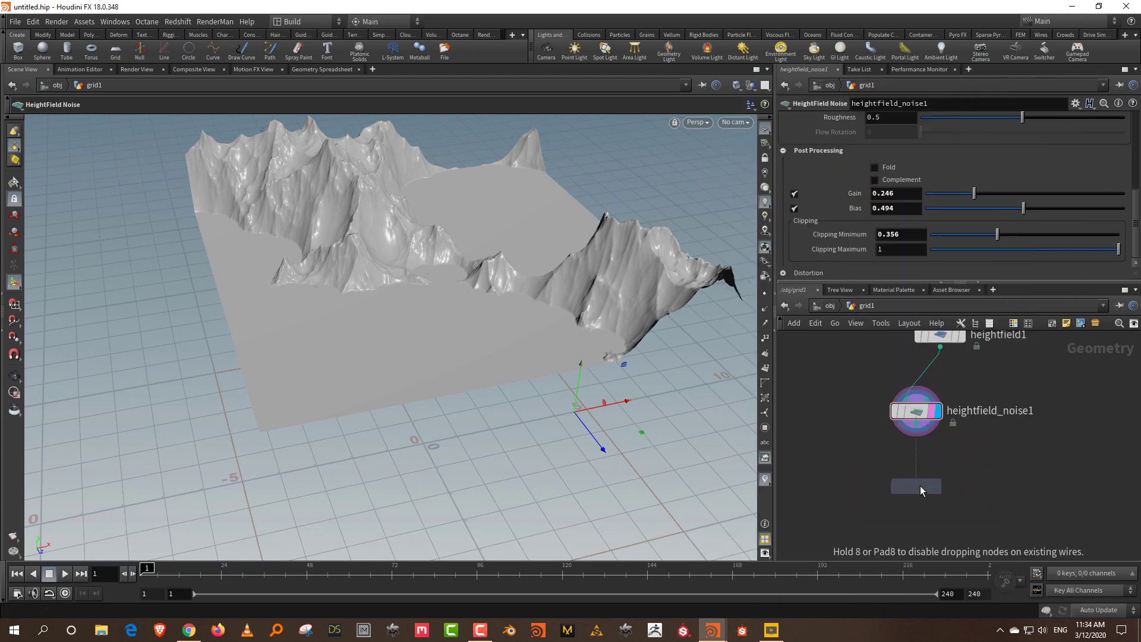
{"action": "left_click", "coordinate": [920, 490]}
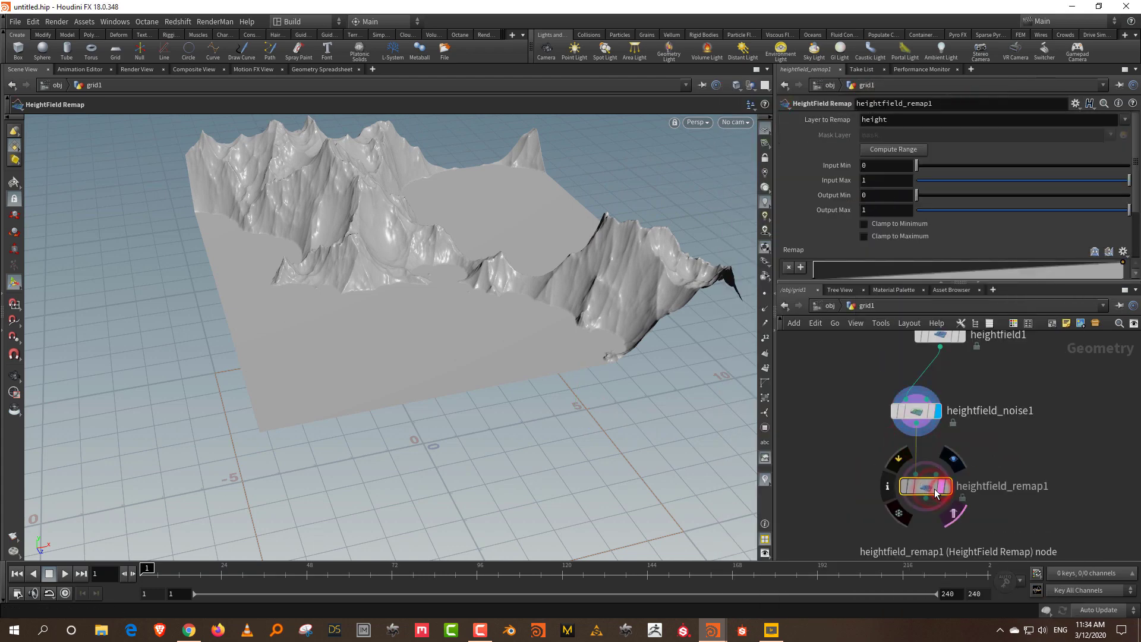
Step: Compute the height range on the remap node and set its output minimum to 0
{"action": "left_click", "coordinate": [901, 151]}
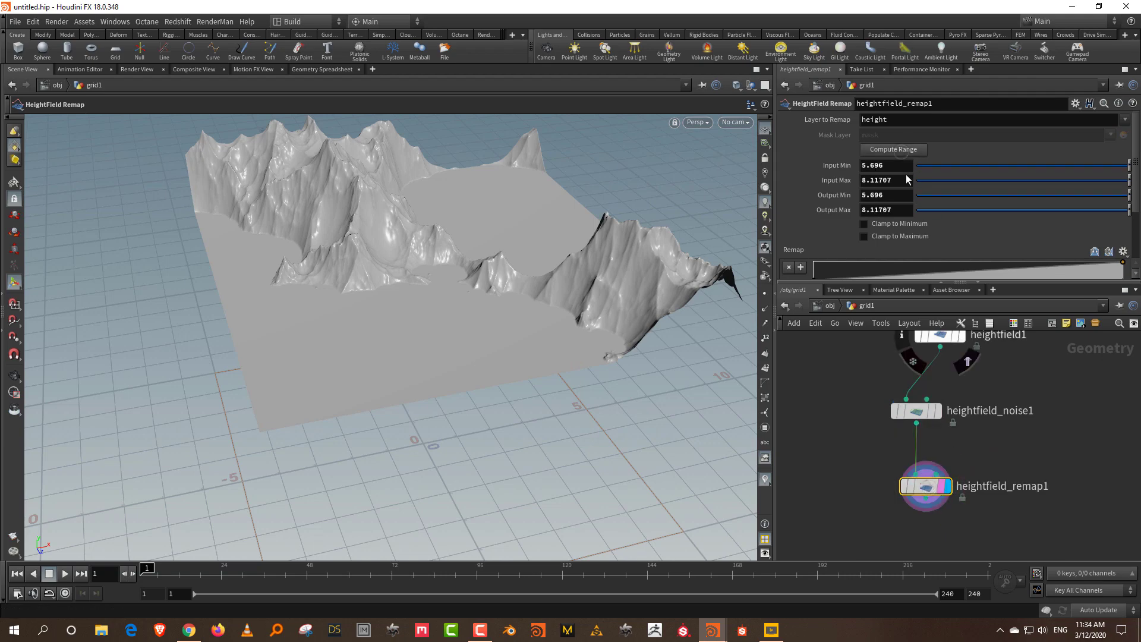
{"action": "left_click", "coordinate": [901, 197]}
{"action": "type", "text": "0"}
{"action": "key", "text": "Return"}
{"action": "left_click_drag", "start_coordinate": [630, 364], "coordinate": [668, 319], "text": "alt"}
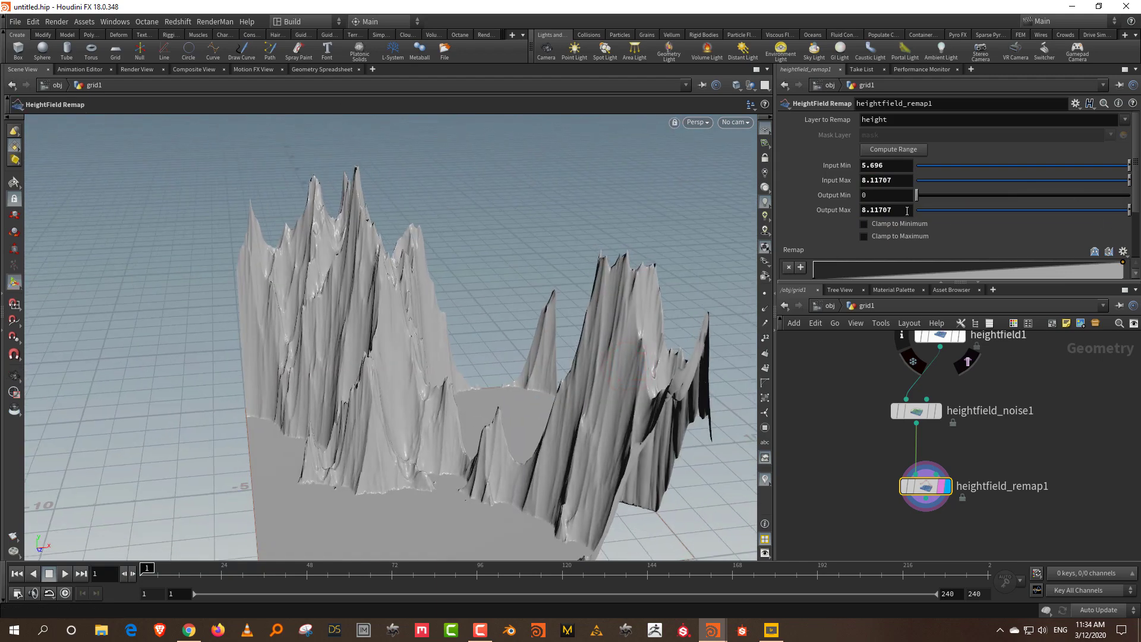
Step: Lower the remap's output maximum to 2.21707 to flatten the stretched mountains
{"action": "middle_click_drag", "start_coordinate": [906, 209], "coordinate": [576, 303]}
{"action": "key", "text": "Escape"}
{"action": "left_click_drag", "start_coordinate": [544, 380], "coordinate": [547, 304]}
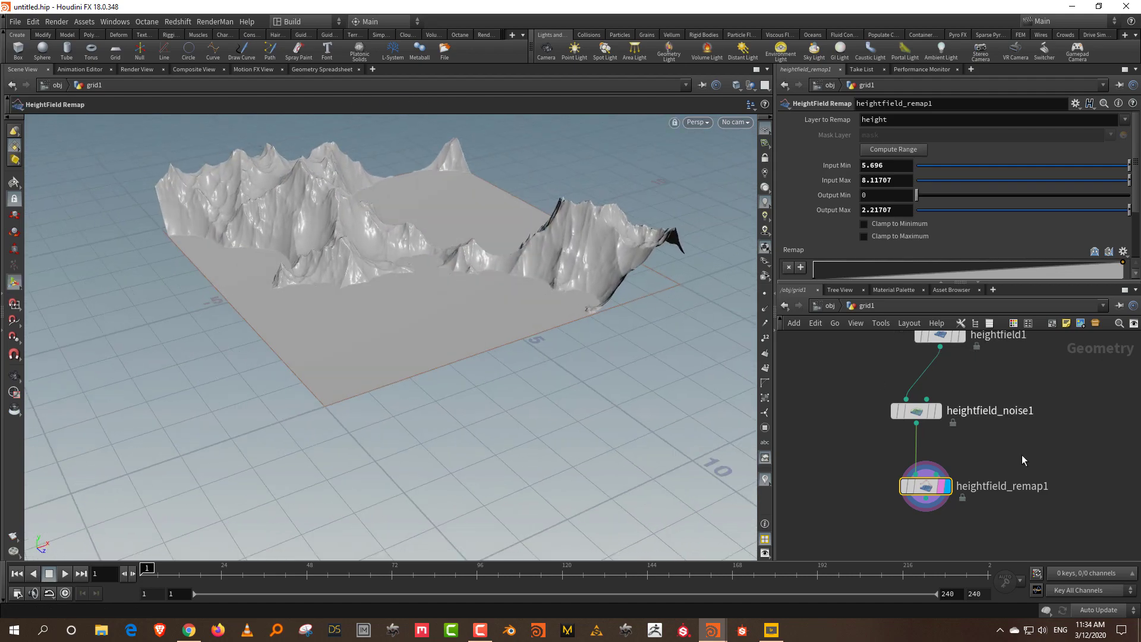
Step: Add a HeightField Flow Field node below heightfield_remap1, wire the remap into it and display it
{"action": "middle_click_drag", "start_coordinate": [951, 539], "coordinate": [954, 461]}
{"action": "left_click", "coordinate": [964, 480]}
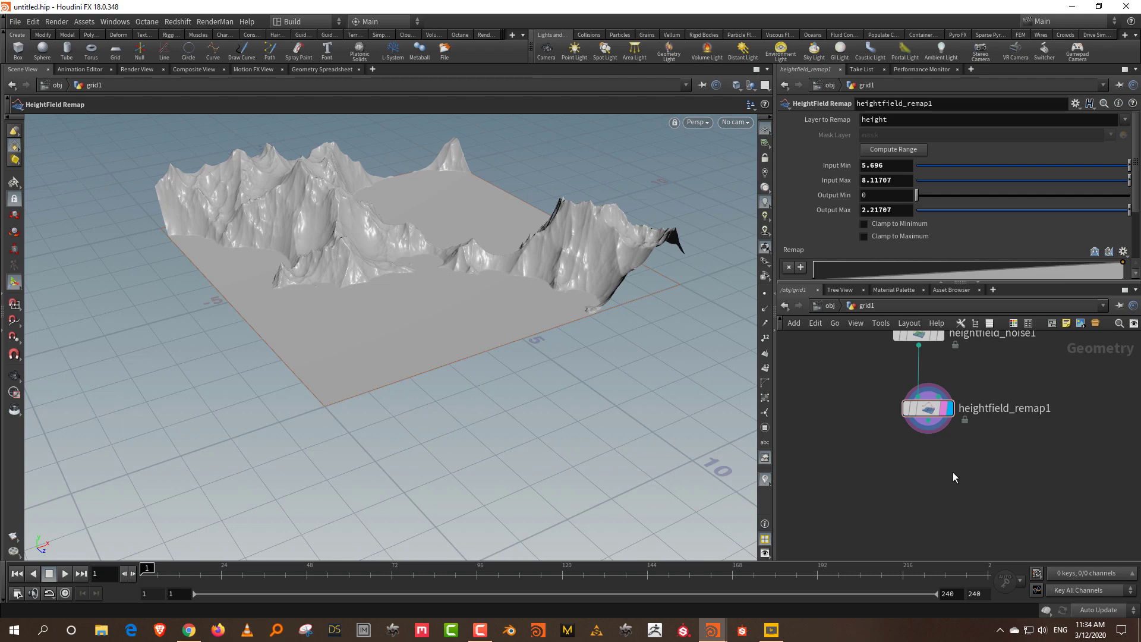
{"action": "key", "text": "Tab"}
{"action": "type", "text": "flo"}
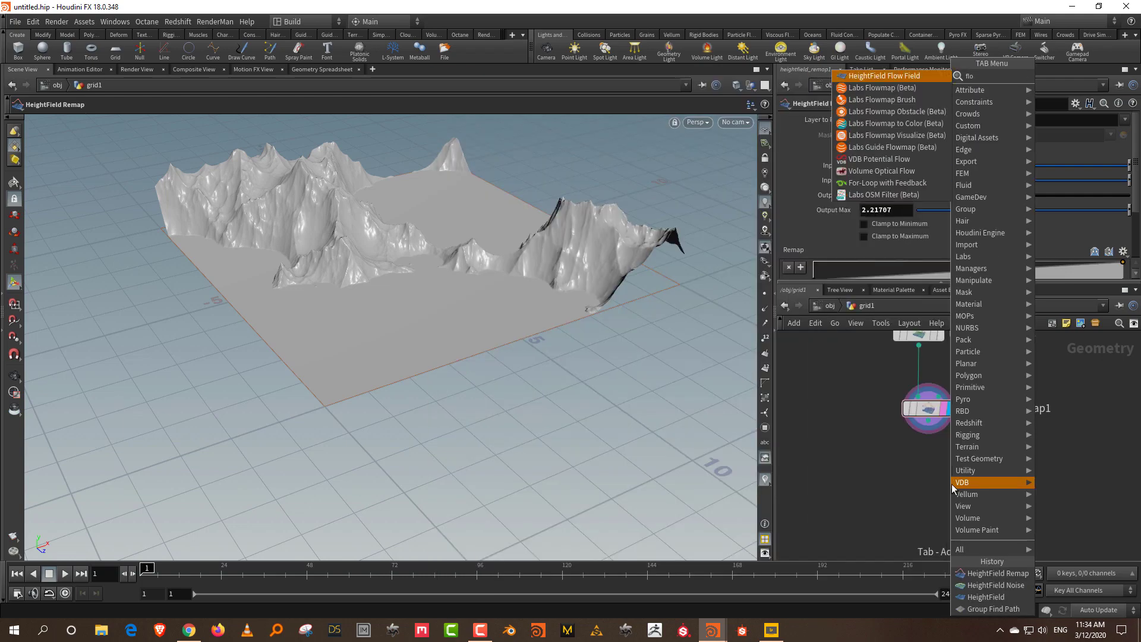
{"action": "type", "text": "w"}
{"action": "left_click", "coordinate": [920, 76]}
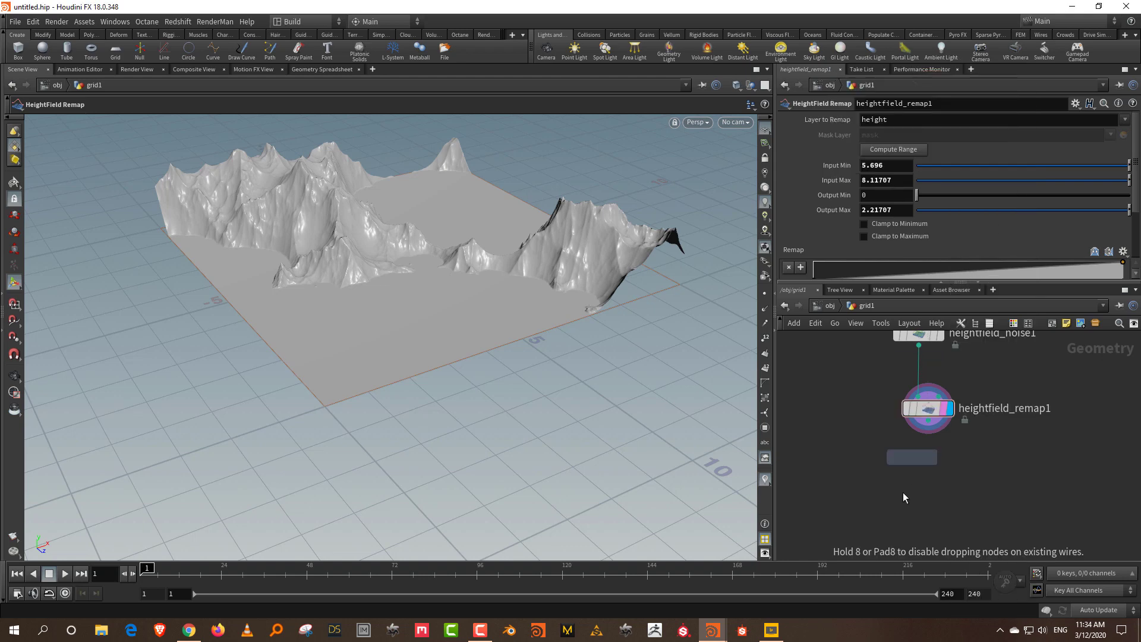
{"action": "left_click", "coordinate": [904, 508]}
{"action": "left_click_drag", "start_coordinate": [928, 421], "coordinate": [924, 513]}
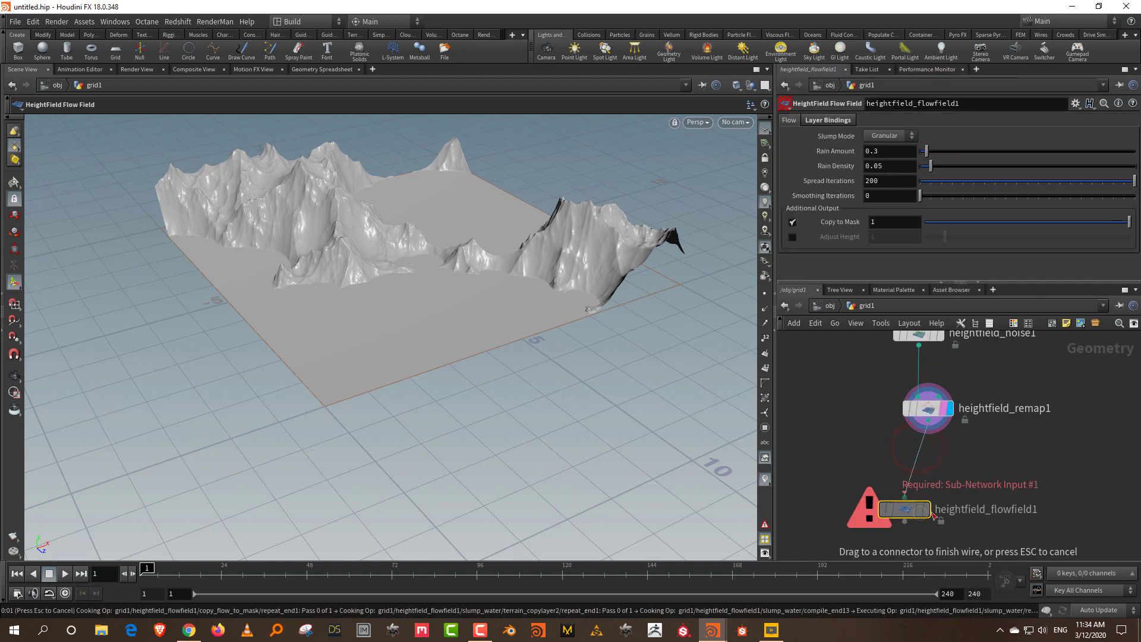
{"action": "left_click", "coordinate": [925, 513]}
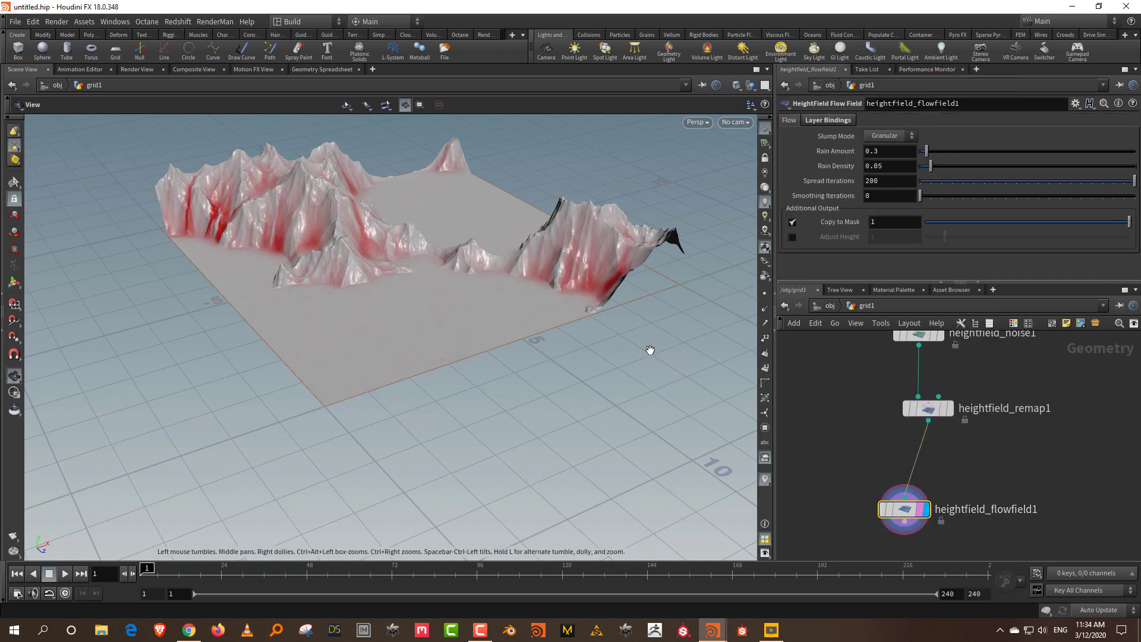
Step: Enable Adjust Height on the flow field node and set it to 0.2
{"action": "left_click_drag", "start_coordinate": [619, 363], "coordinate": [565, 366], "text": "alt"}
{"action": "middle_click_drag", "start_coordinate": [592, 338], "coordinate": [587, 425], "text": "alt"}
{"action": "key", "text": "Escape"}
{"action": "left_click", "coordinate": [792, 236]}
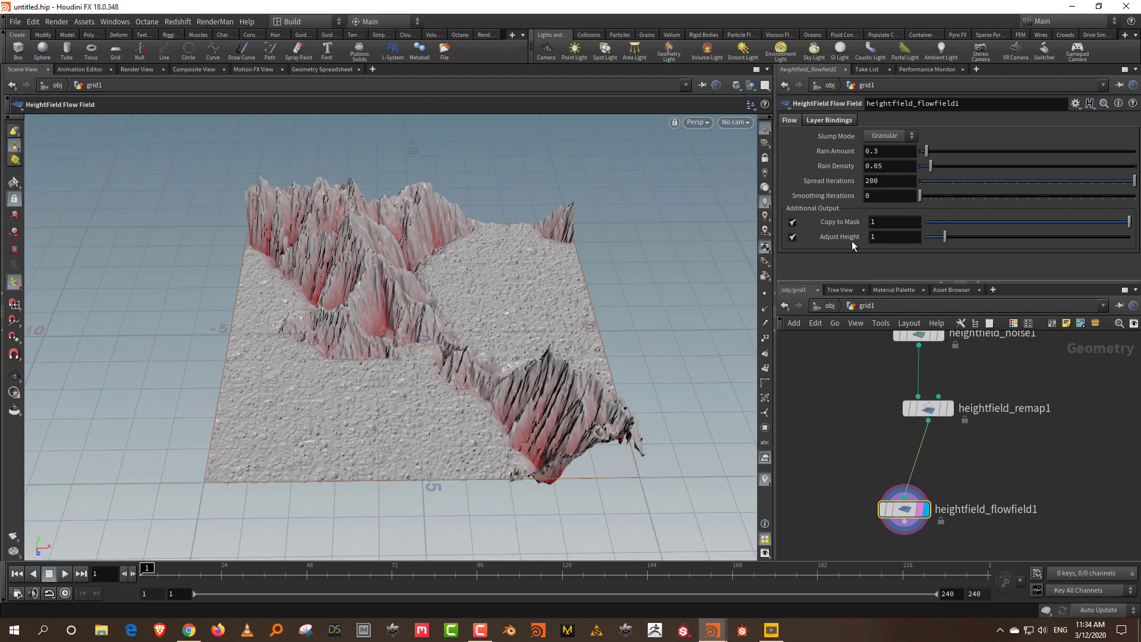
{"action": "left_click", "coordinate": [894, 240]}
{"action": "type", "text": "0.2"}
{"action": "key", "text": "Return"}
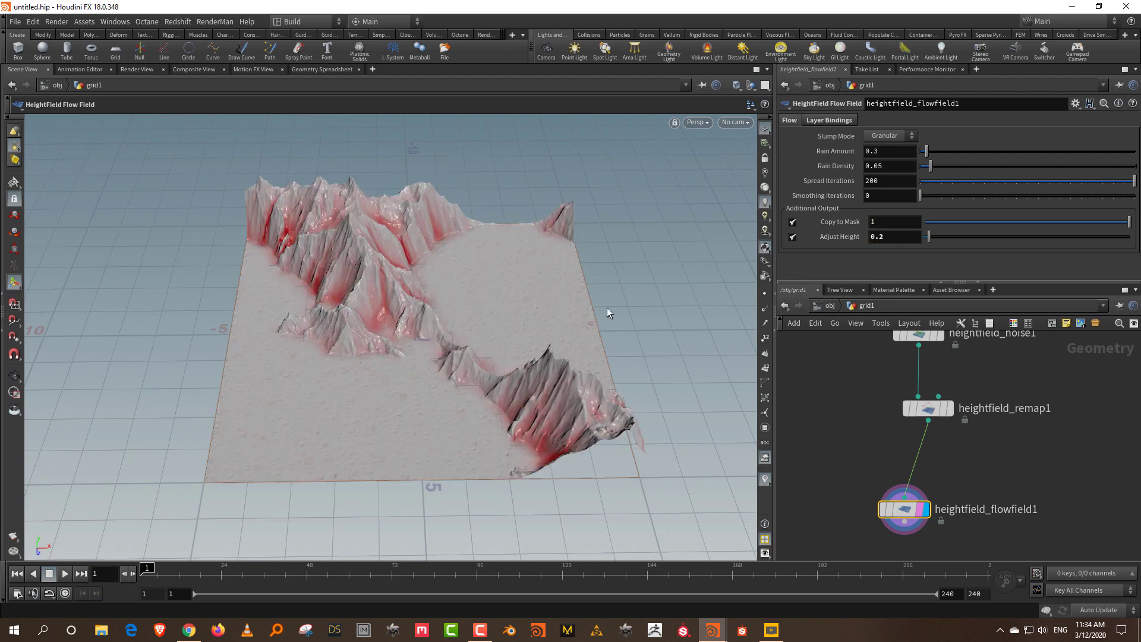
Step: Set the flow field's smoothing iterations to 14 and its rain amount to 0.5
{"action": "left_click_drag", "start_coordinate": [630, 285], "coordinate": [707, 242], "text": "alt"}
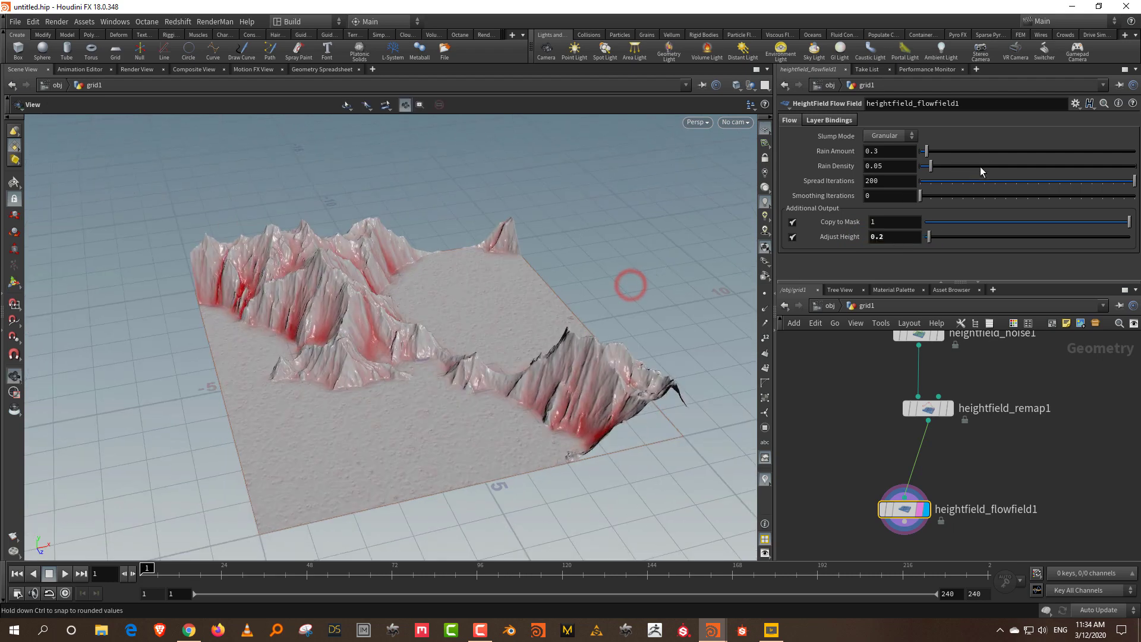
{"action": "left_click", "coordinate": [962, 198]}
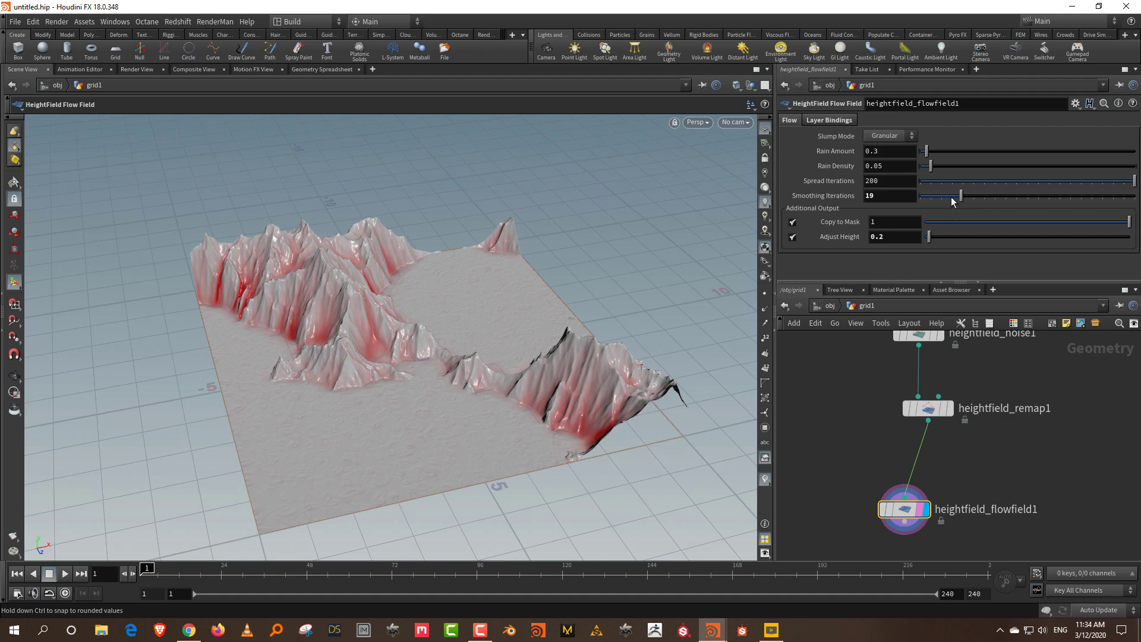
{"action": "left_click", "coordinate": [957, 152]}
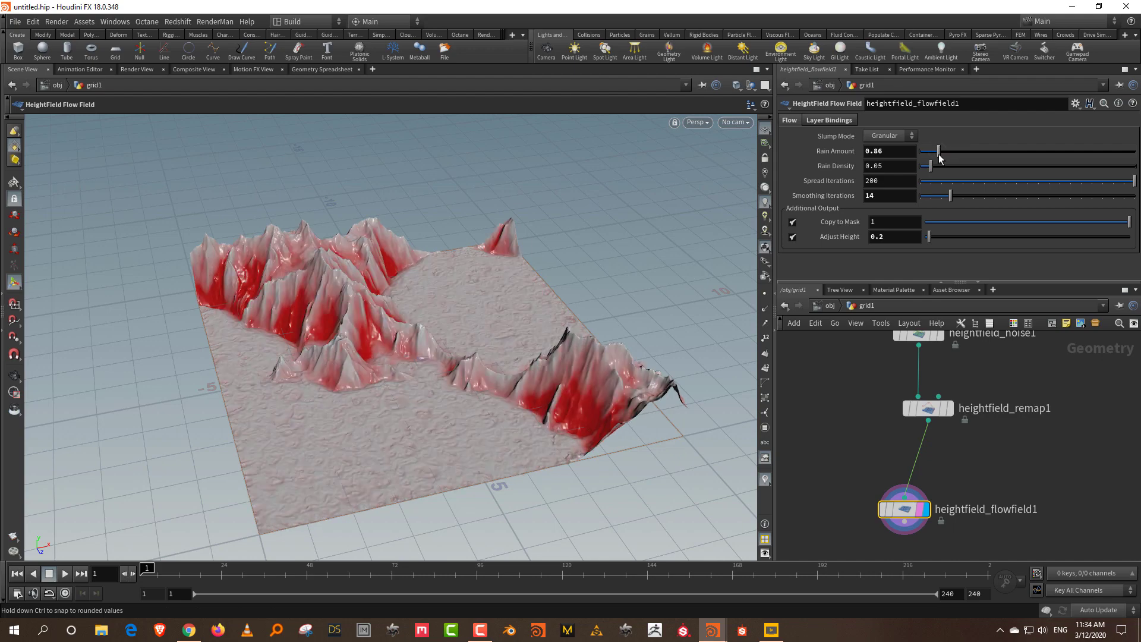
{"action": "key", "text": "Escape"}
{"action": "left_click_drag", "start_coordinate": [499, 333], "coordinate": [527, 335]}
{"action": "left_click", "coordinate": [931, 153]}
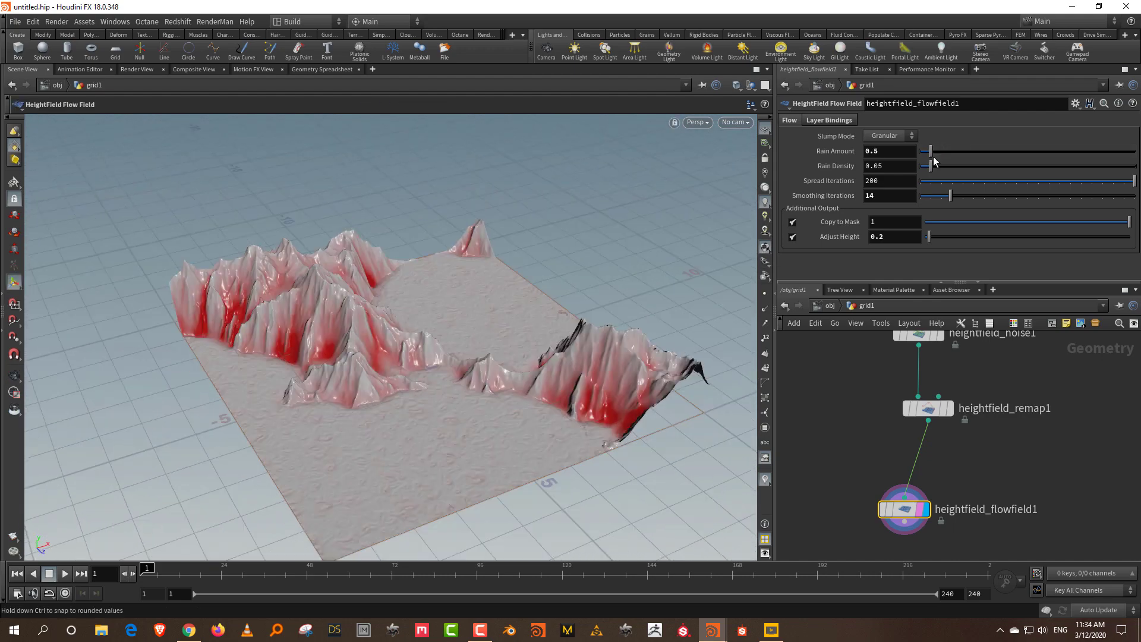
Step: Turn off Copy to Mask on the flow field node and check the terrain
{"action": "left_click", "coordinate": [793, 222]}
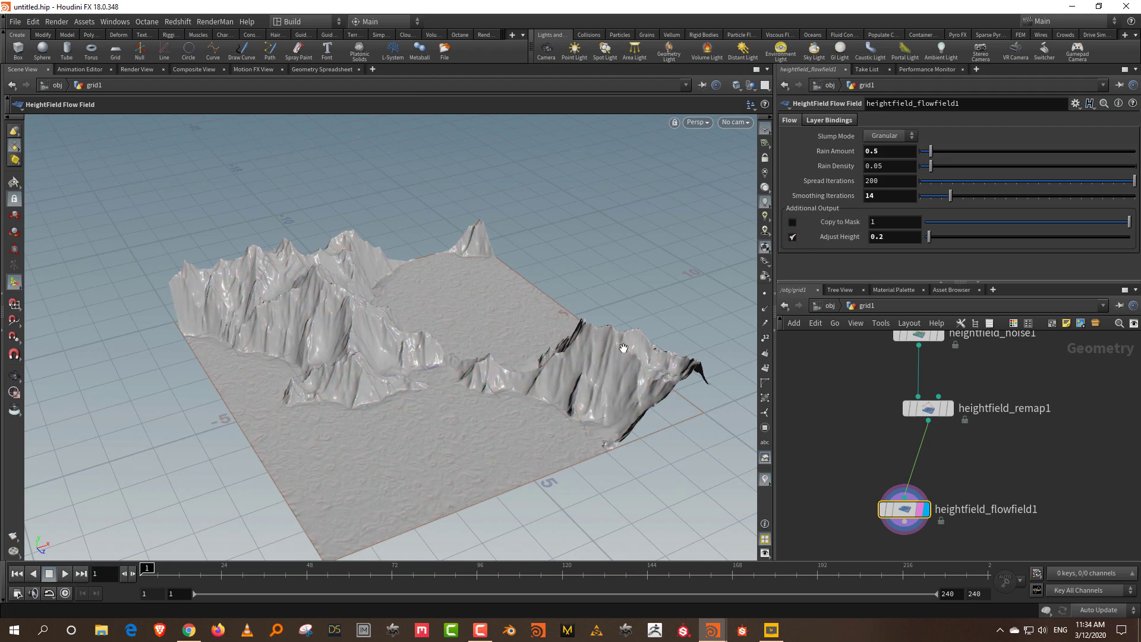
{"action": "key", "text": "Escape"}
{"action": "left_click_drag", "start_coordinate": [624, 347], "coordinate": [595, 324]}
{"action": "middle_click_drag", "start_coordinate": [976, 465], "coordinate": [977, 393]}
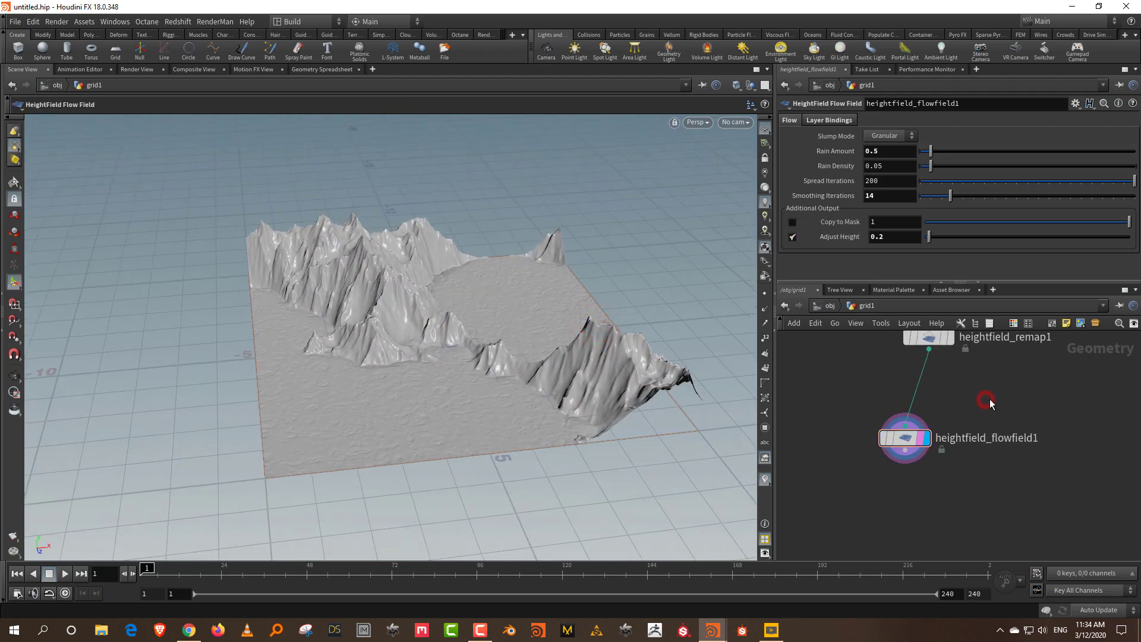
{"action": "key", "text": "Tab"}
{"action": "type", "text": "rem"}
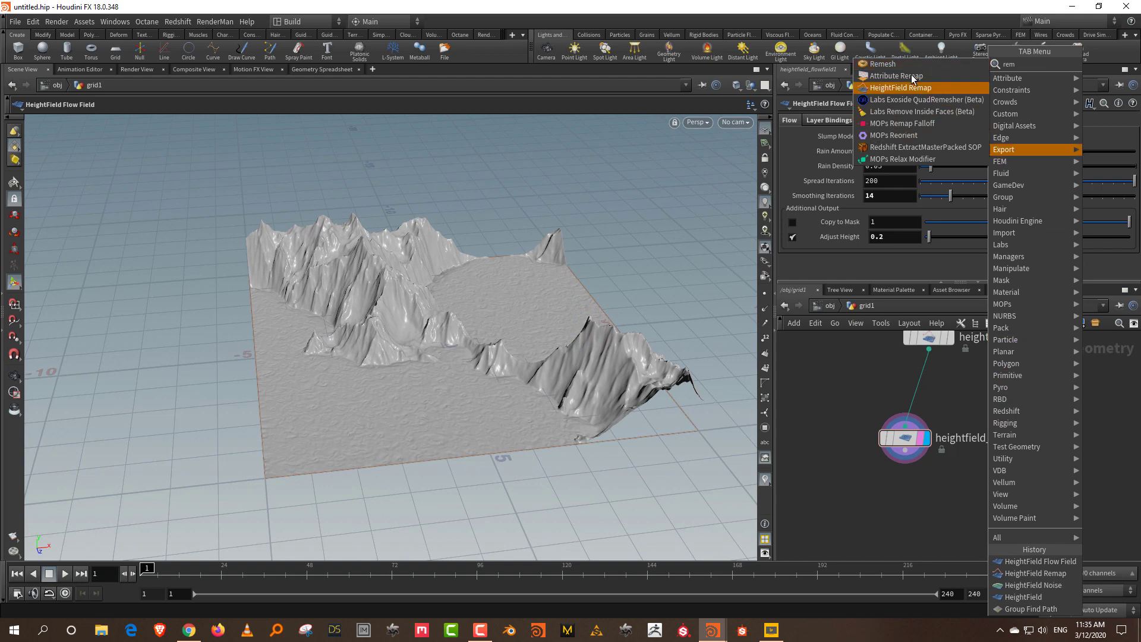
{"action": "left_click", "coordinate": [903, 76]}
{"action": "left_click", "coordinate": [1067, 402]}
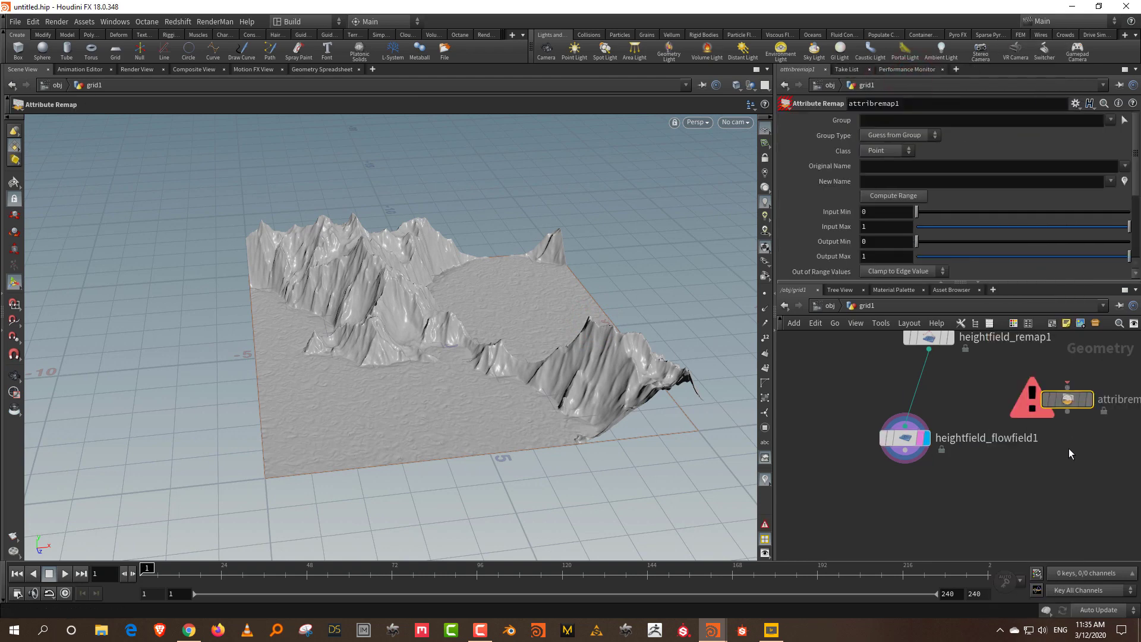
{"action": "key", "text": "Delete"}
Step: Add a second HeightField Remap node after heightfield_flowfield1, wire it in and display it
{"action": "key", "text": "Tab"}
{"action": "left_click", "coordinate": [1067, 576]}
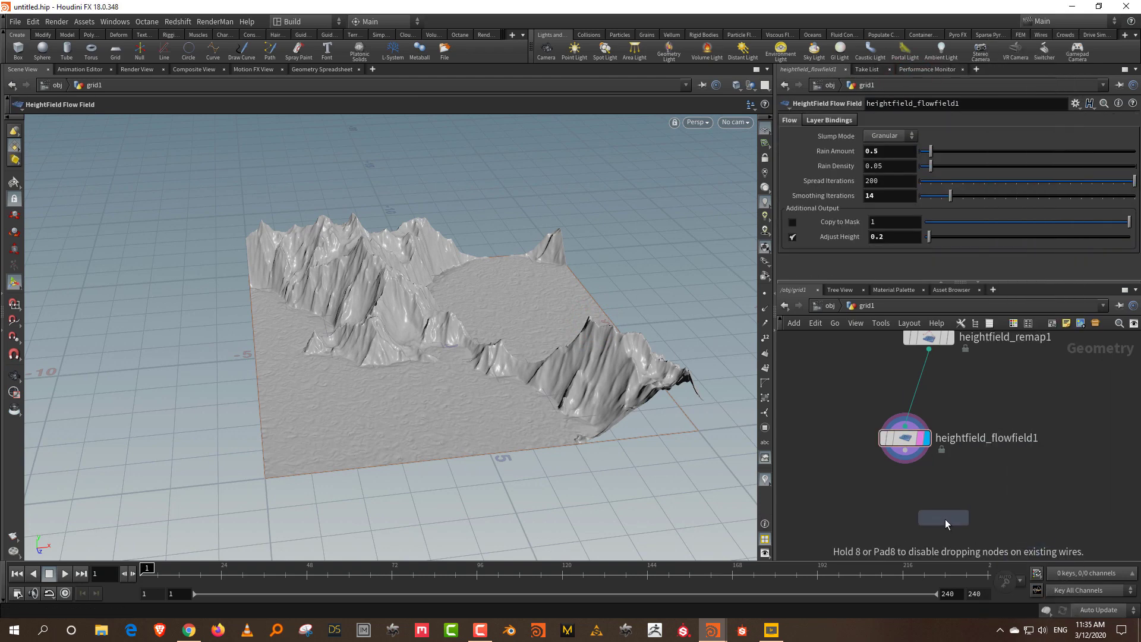
{"action": "left_click", "coordinate": [946, 523]}
{"action": "left_click_drag", "start_coordinate": [904, 460], "coordinate": [935, 506]}
{"action": "left_click", "coordinate": [968, 520]}
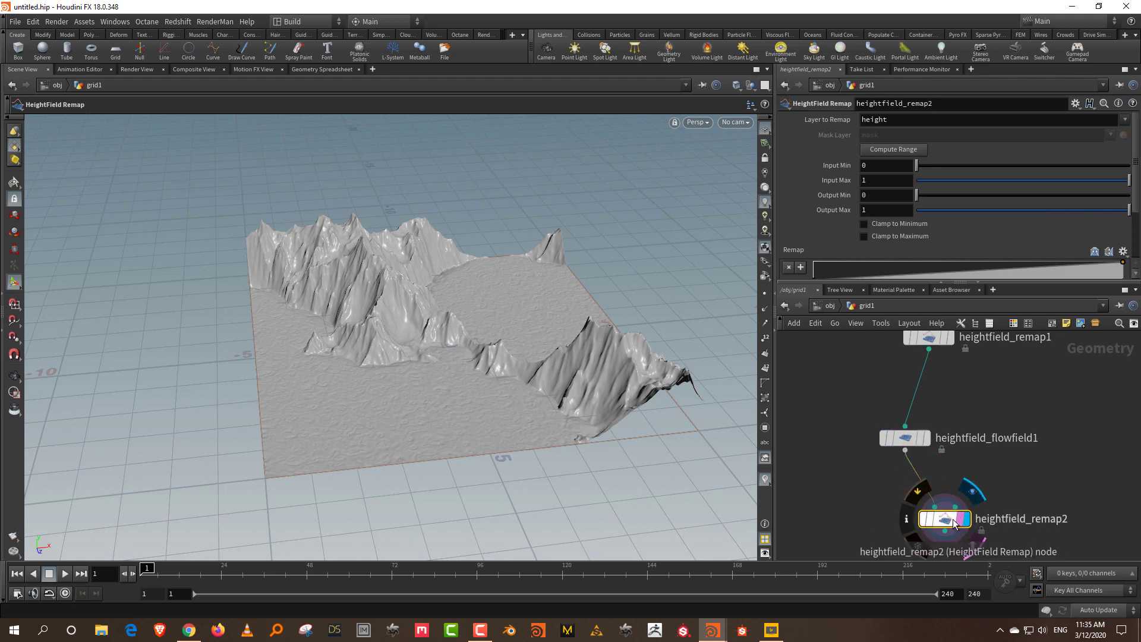
Step: Compute the height range on heightfield_remap2 and set its output minimum to 0 with Clamp to Minimum enabled
{"action": "left_click", "coordinate": [893, 149]}
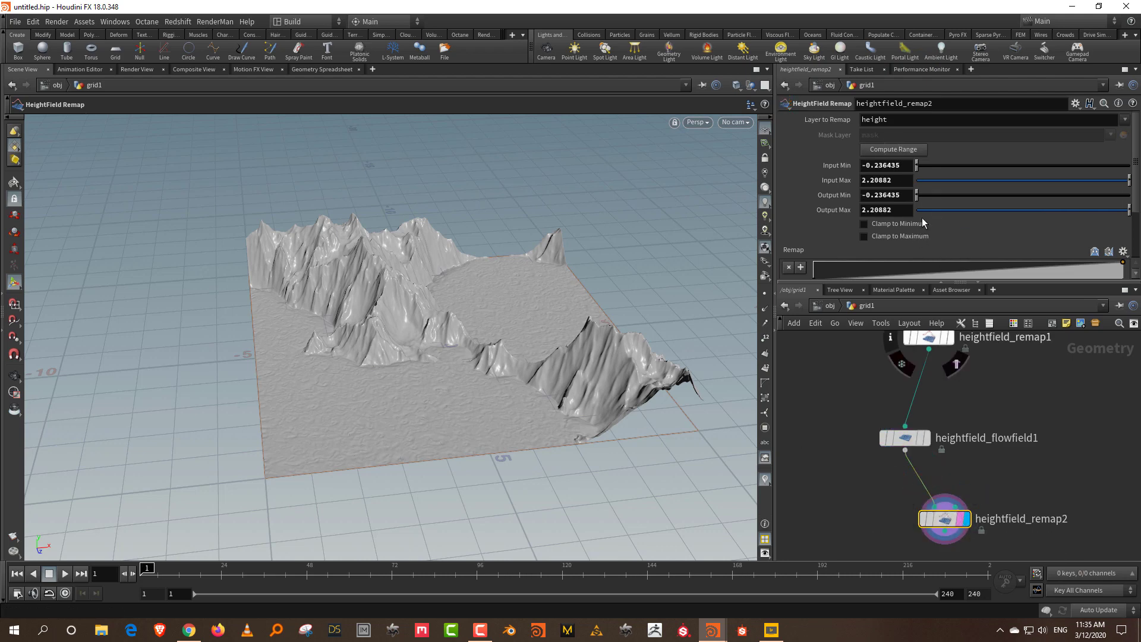
{"action": "left_click_drag", "start_coordinate": [917, 196], "coordinate": [889, 206]}
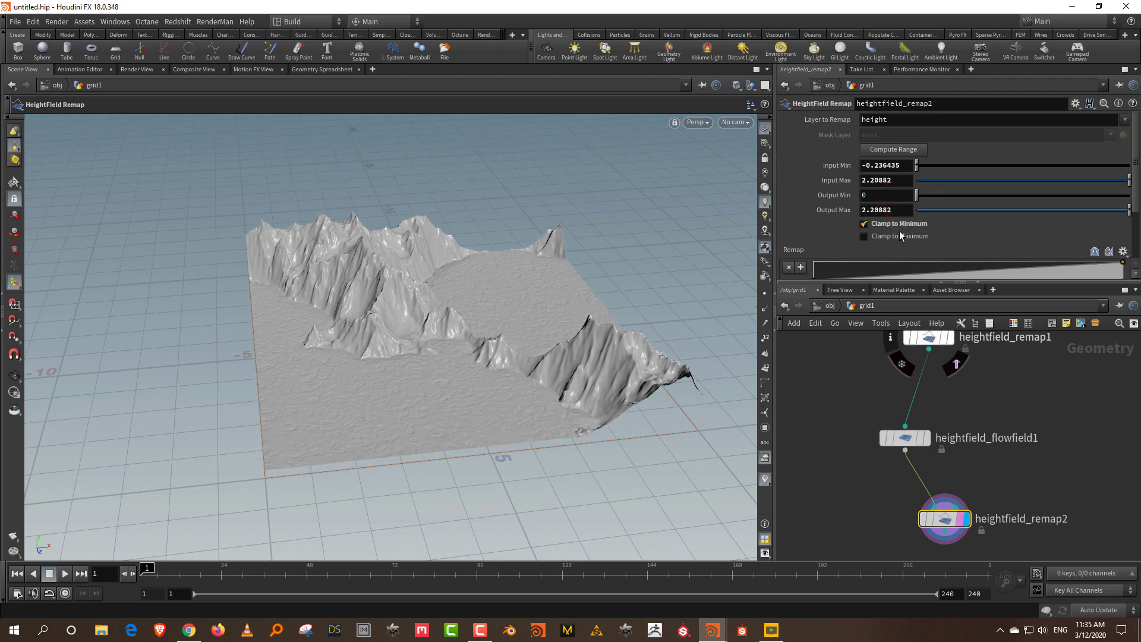
Step: Add a point to the remap ramp at position 0.0980769 with value 0 to flatten the rough ground
{"action": "left_click_drag", "start_coordinate": [1136, 204], "coordinate": [1135, 244]}
{"action": "left_click", "coordinate": [919, 216]}
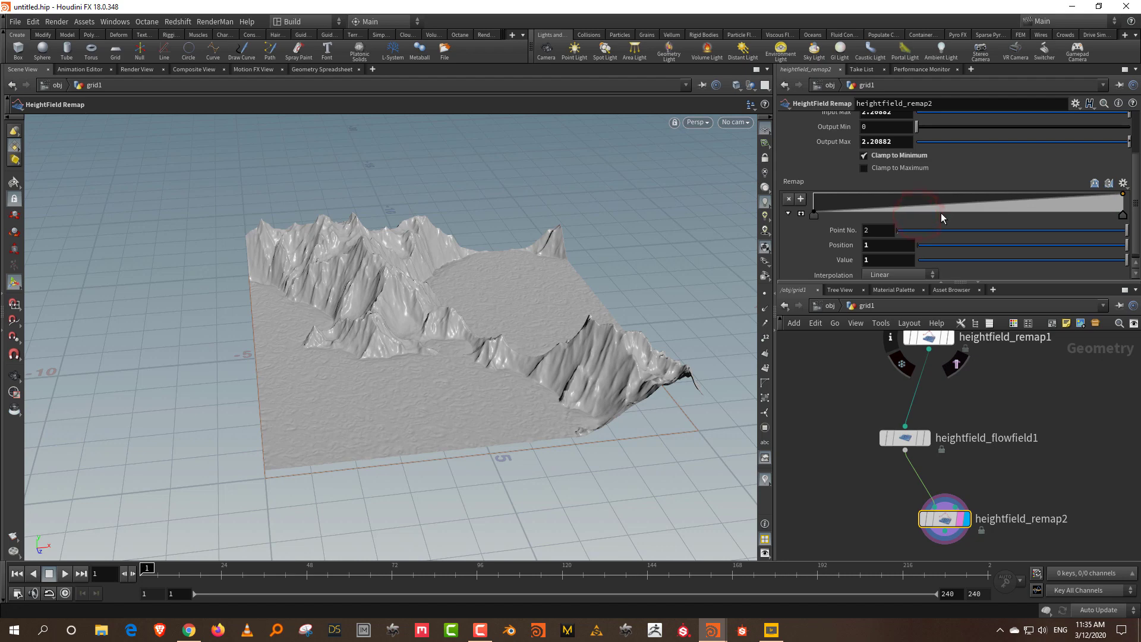
{"action": "left_click_drag", "start_coordinate": [929, 205], "coordinate": [844, 222]}
{"action": "key", "text": "ctrl+z"}
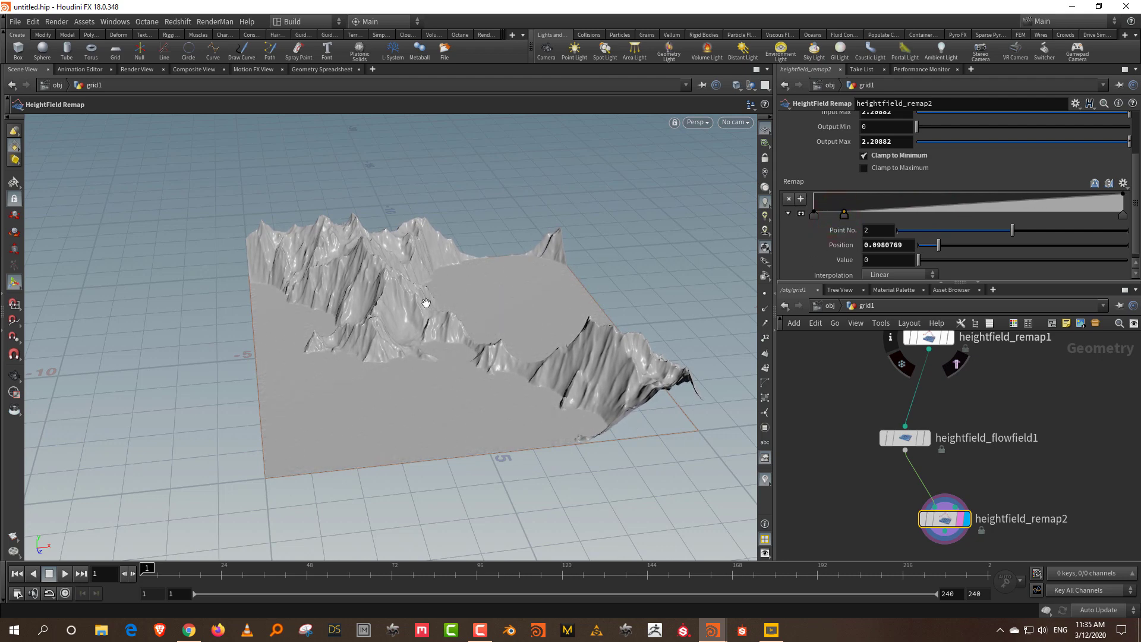
{"action": "left_click_drag", "start_coordinate": [426, 303], "coordinate": [458, 255]}
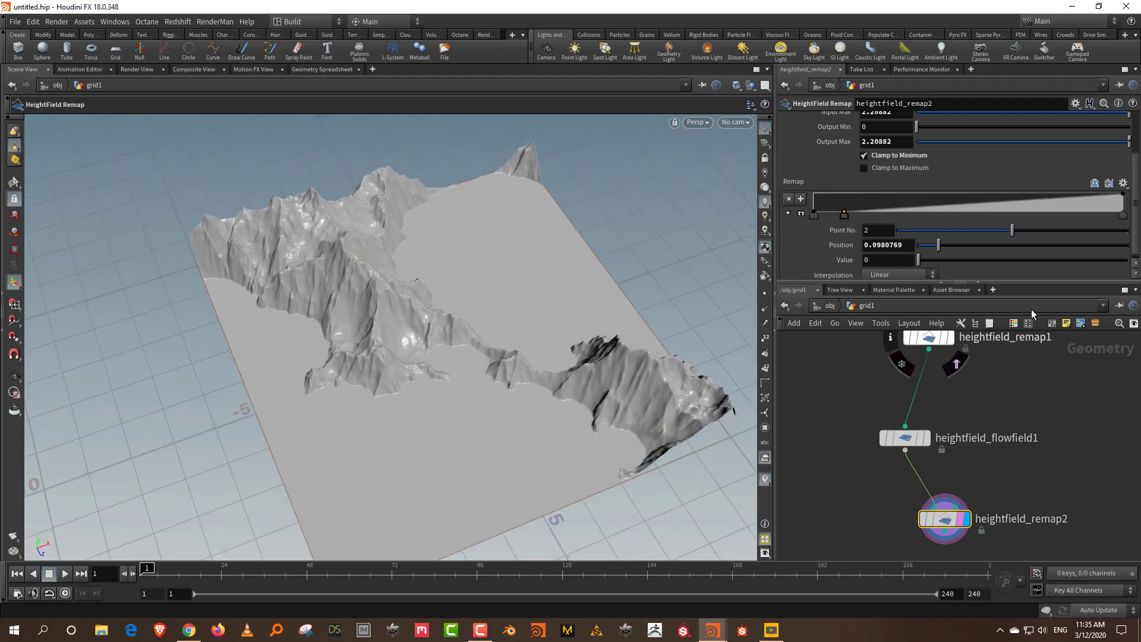
Step: Enlarge the network area and lay out all nodes automatically
{"action": "left_click_drag", "start_coordinate": [1004, 283], "coordinate": [1002, 209]}
{"action": "left_click_drag", "start_coordinate": [463, 360], "coordinate": [324, 326], "text": "alt"}
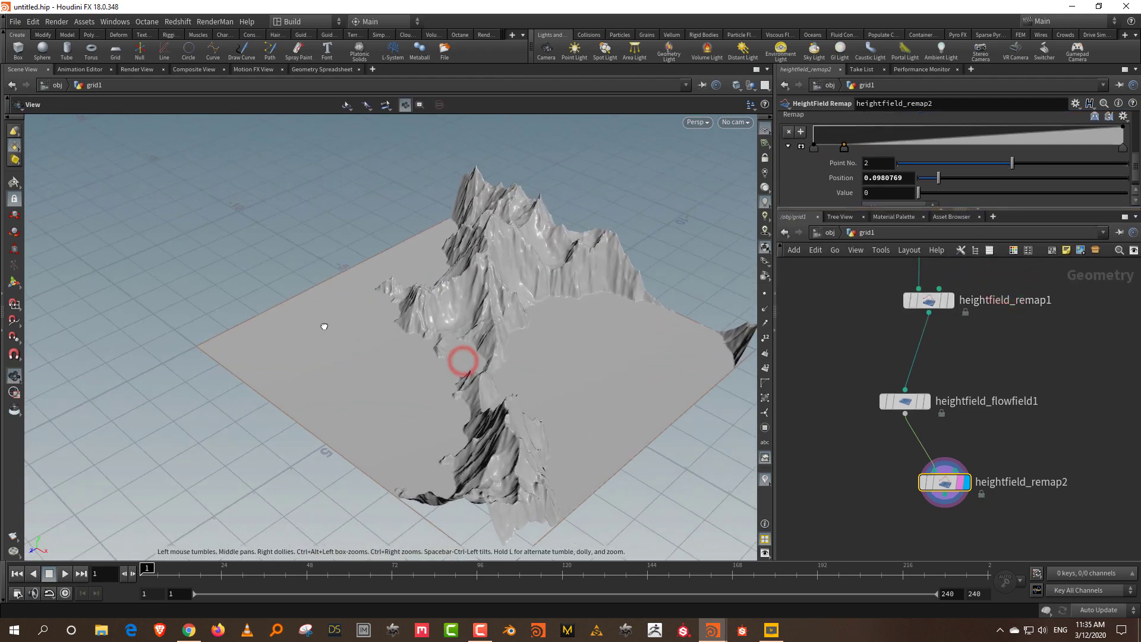
{"action": "scroll", "coordinate": [1017, 379], "scroll_direction": "down", "scroll_amount": 3}
{"action": "key", "text": "l"}
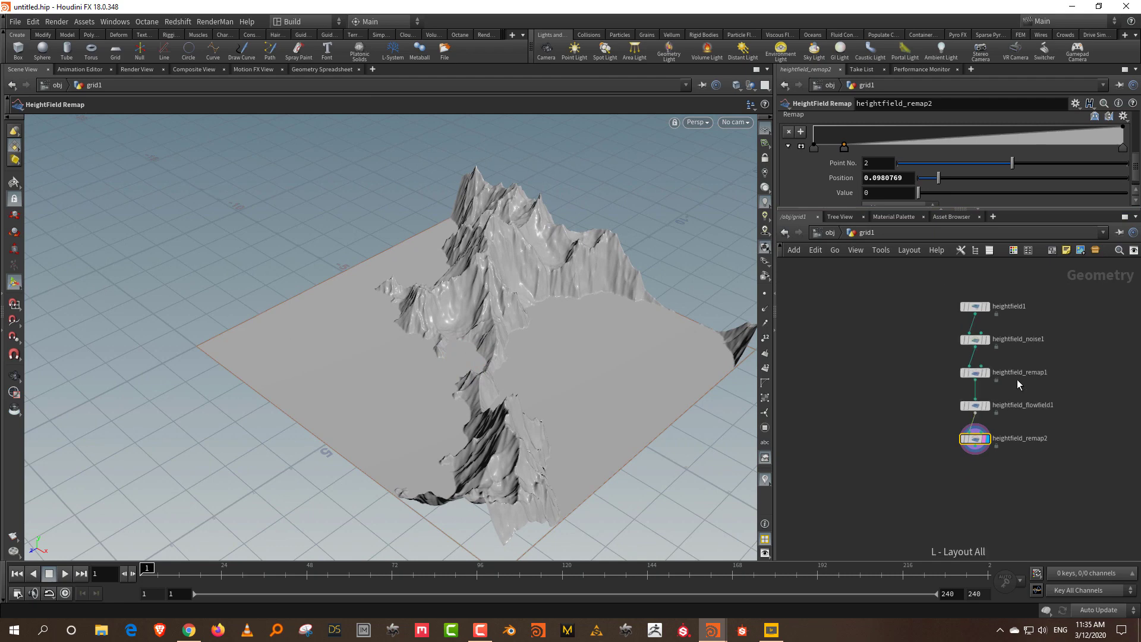
{"action": "scroll", "coordinate": [1017, 379], "scroll_direction": "up", "scroll_amount": 3}
Step: Add a HeightField Visualize node connected below heightfield_remap2 and display it
{"action": "middle_click_drag", "start_coordinate": [1013, 378], "coordinate": [1006, 205]}
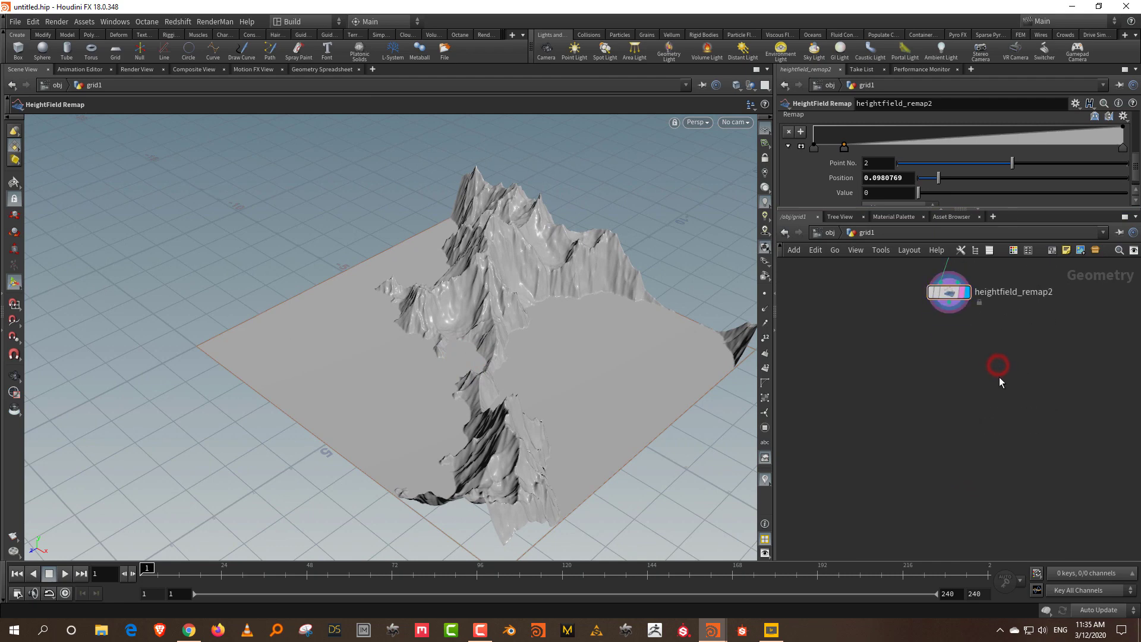
{"action": "key", "text": "Tab"}
{"action": "type", "text": "visu"}
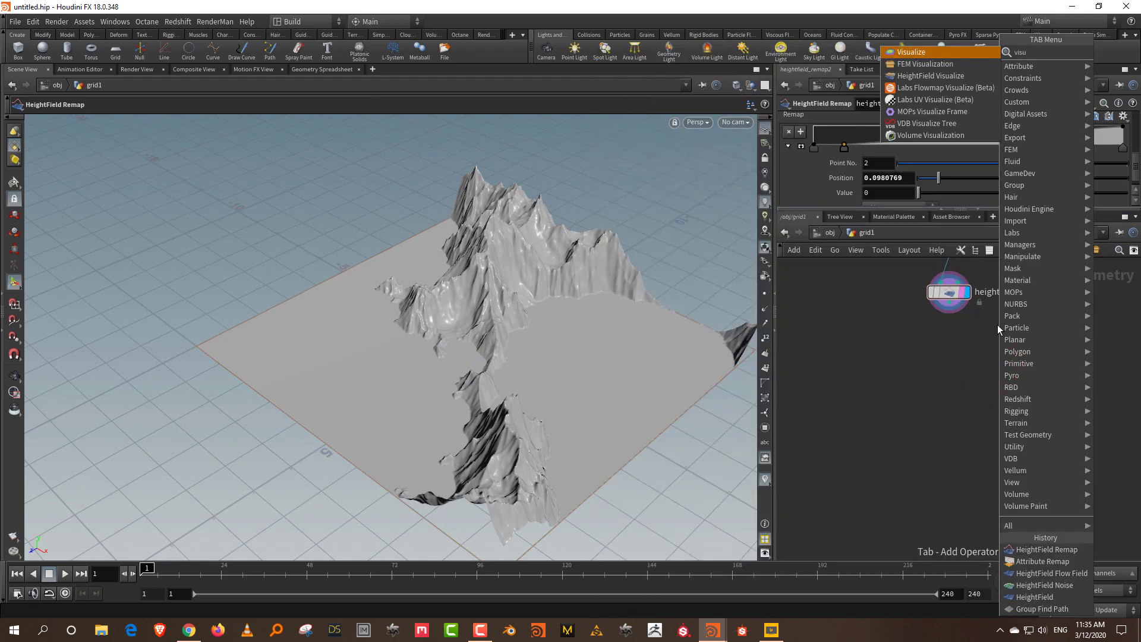
{"action": "left_click", "coordinate": [930, 76]}
{"action": "left_click", "coordinate": [947, 395]}
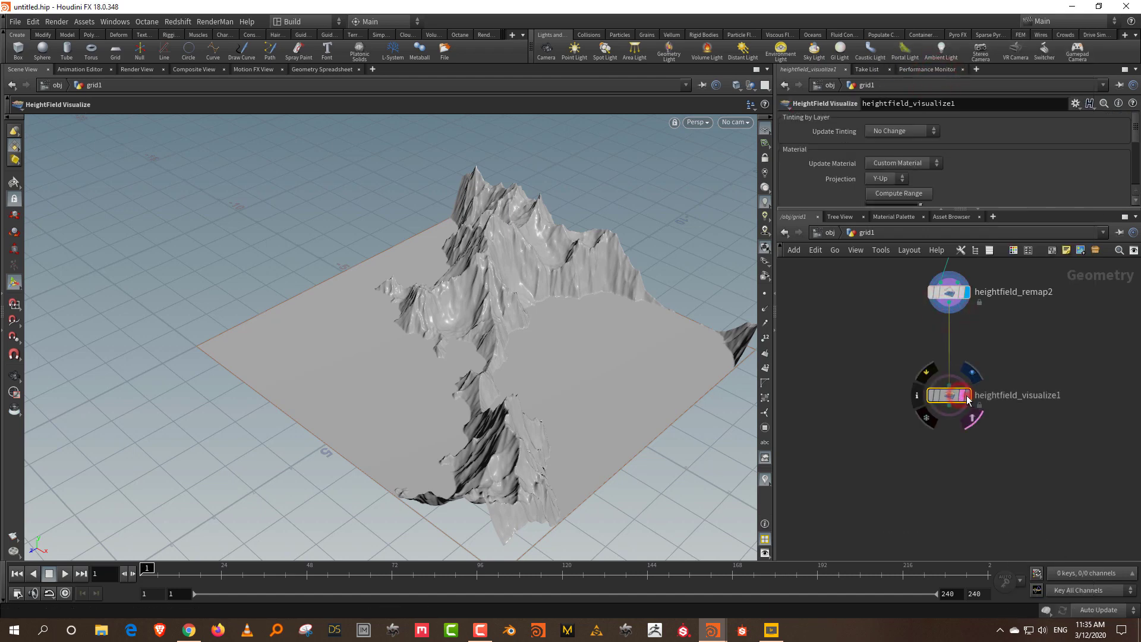
{"action": "left_click", "coordinate": [966, 395]}
Step: Compute the elevation range for the terrain coloring and enlarge the parameter area to reveal the whole height ramp
{"action": "left_click", "coordinate": [894, 194]}
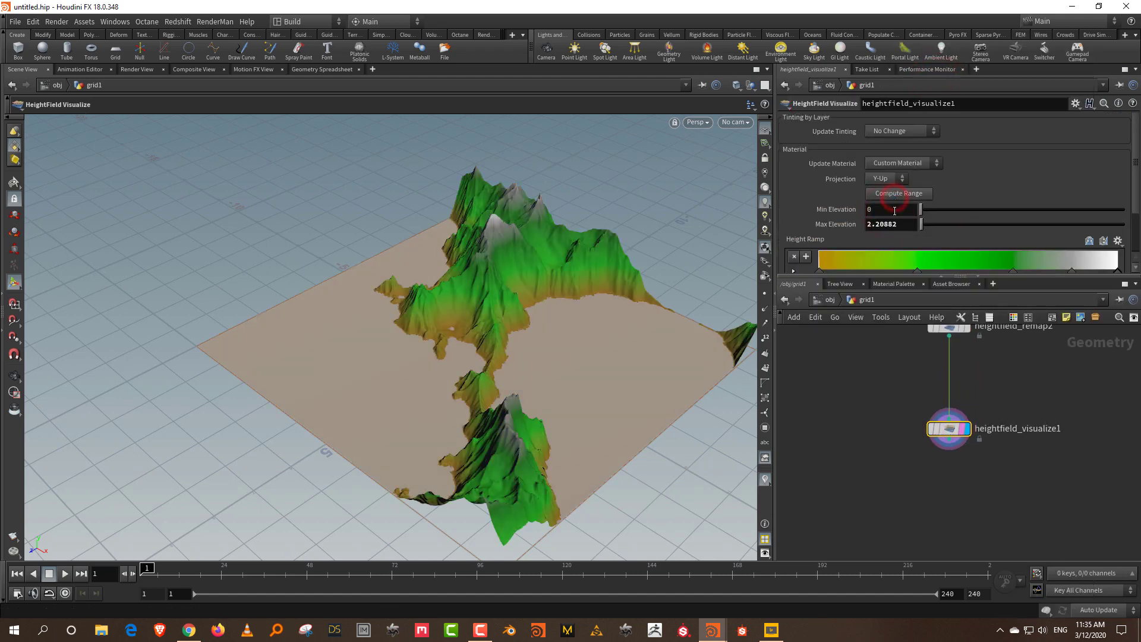
{"action": "left_click_drag", "start_coordinate": [895, 275], "coordinate": [897, 343]}
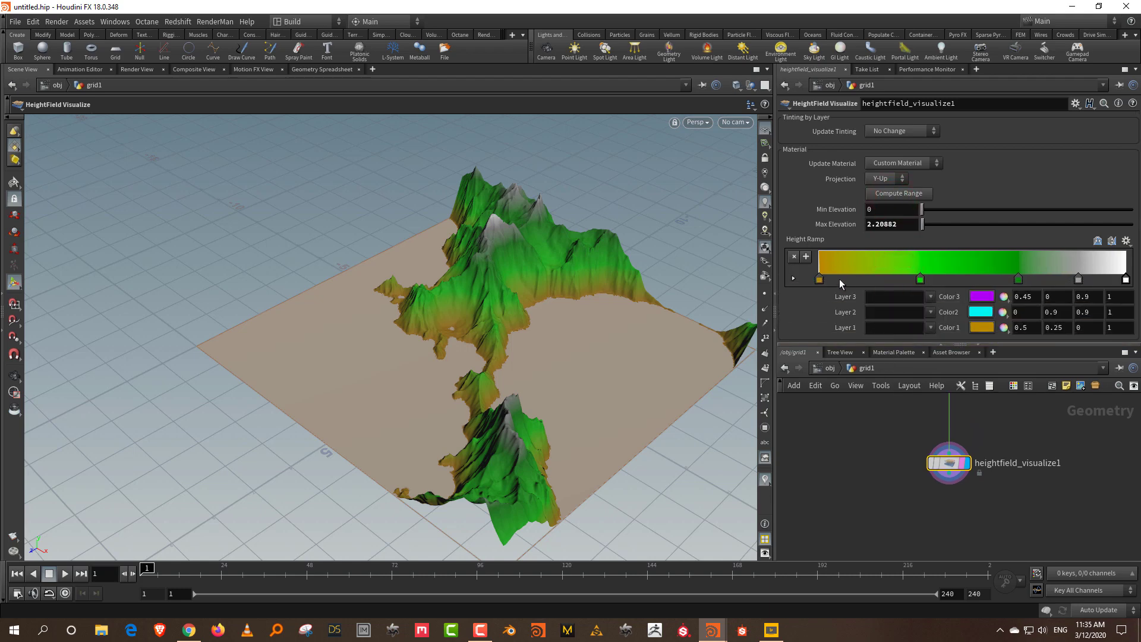
Step: Recolor the height ramp's lowest point from brown to dark blue with hue 204, saturation 1 and value 0.367
{"action": "double_click", "coordinate": [819, 278]}
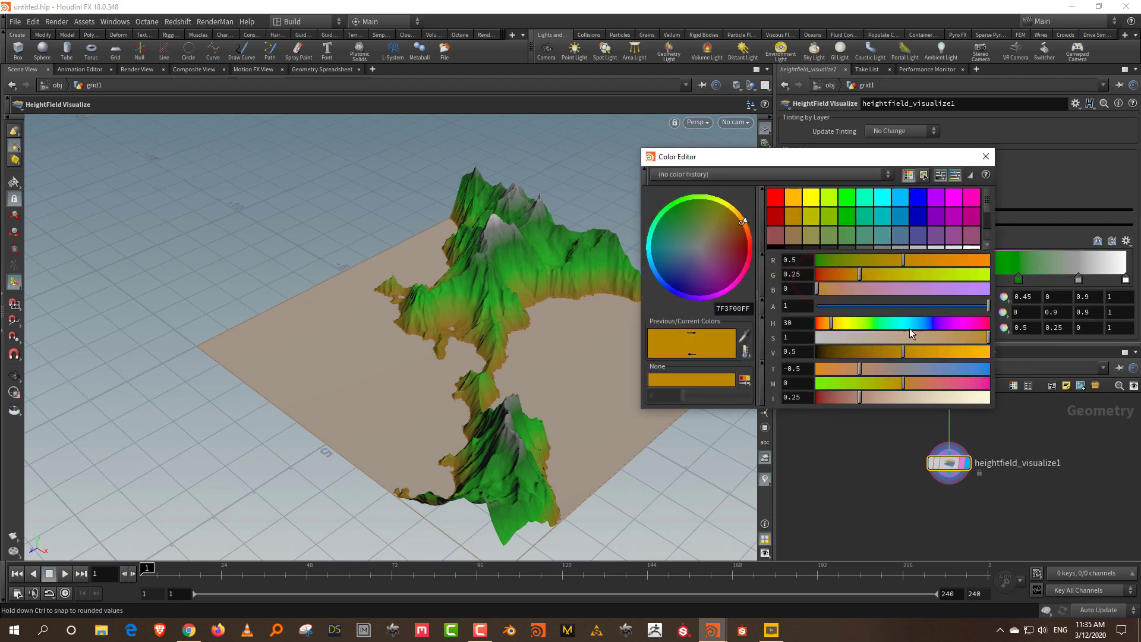
{"action": "left_click", "coordinate": [913, 326]}
{"action": "left_click", "coordinate": [956, 339]}
{"action": "left_click_drag", "start_coordinate": [938, 352], "coordinate": [994, 345]}
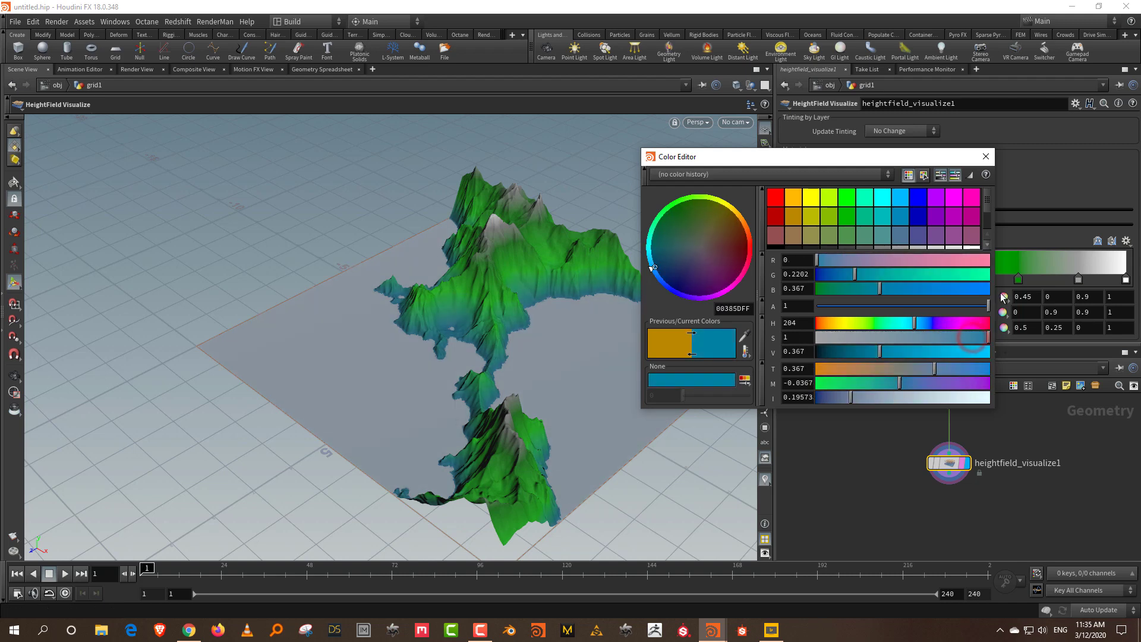
{"action": "left_click", "coordinate": [985, 157]}
Step: Set the elevation range to a minimum of -0.2 and maximum of 14, and shift the blue ramp point's hue to about 219
{"action": "left_click_drag", "start_coordinate": [921, 224], "coordinate": [925, 225]}
{"action": "middle_click_drag", "start_coordinate": [893, 209], "coordinate": [852, 208]}
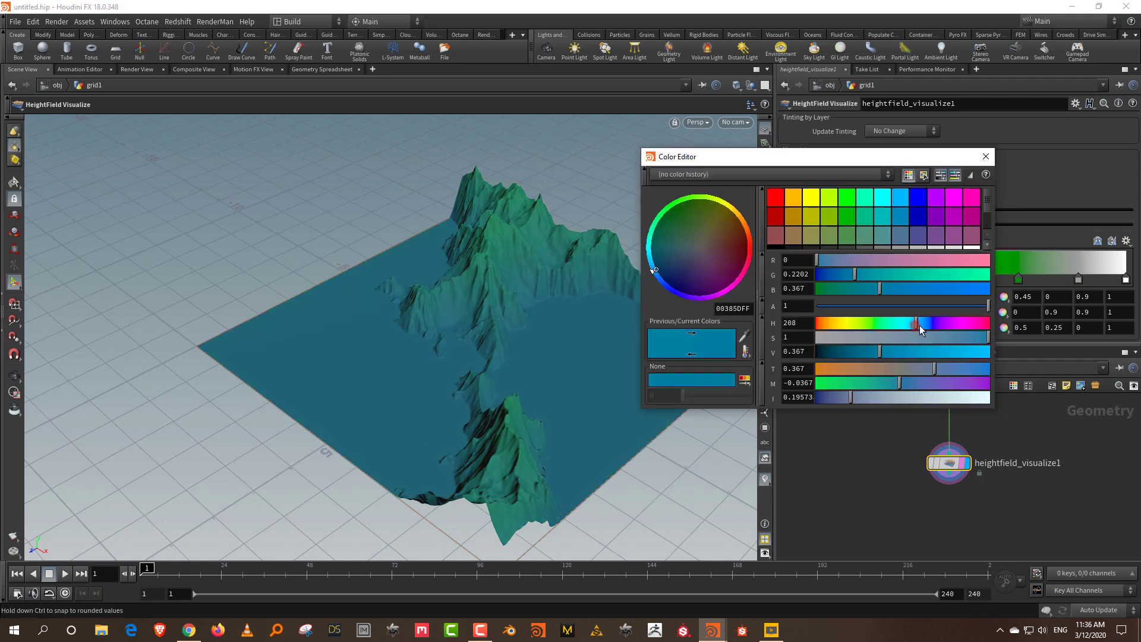
{"action": "left_click_drag", "start_coordinate": [915, 325], "coordinate": [922, 326]}
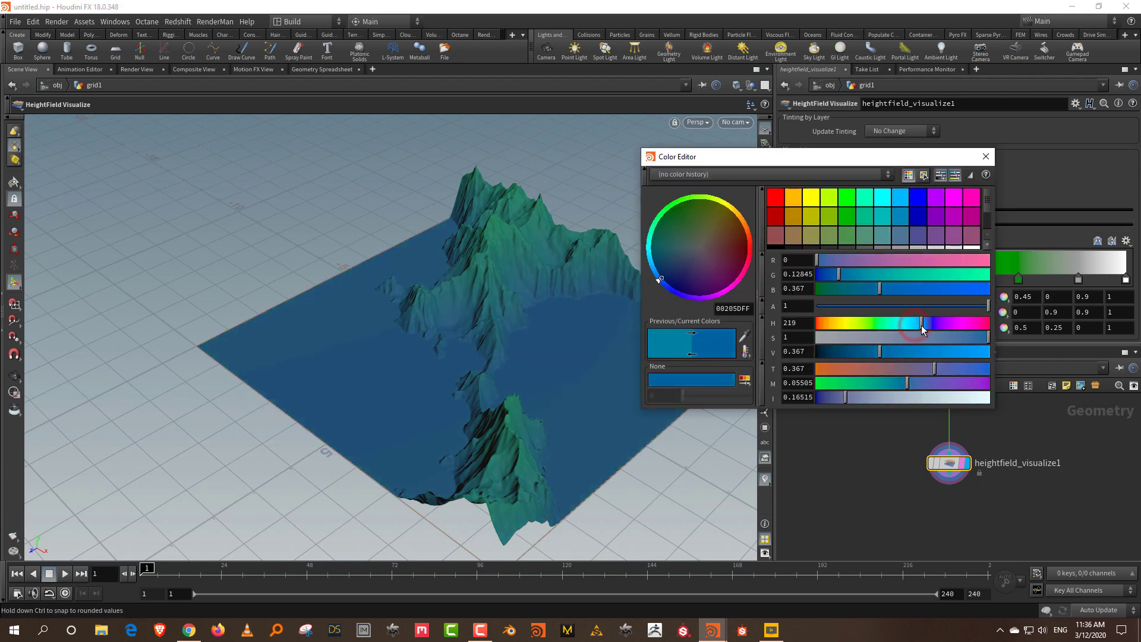
{"action": "left_click", "coordinate": [985, 156]}
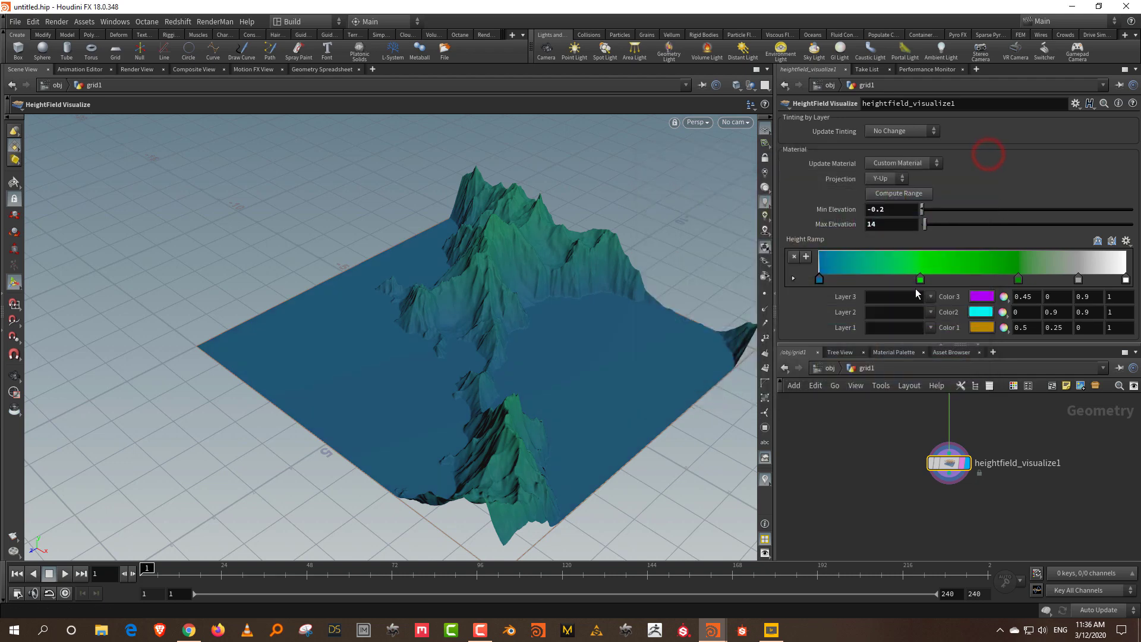
Step: Remove both green points from the height ramp and move the grey point to about a quarter of its length
{"action": "left_click_drag", "start_coordinate": [920, 279], "coordinate": [921, 340]}
{"action": "left_click_drag", "start_coordinate": [1018, 279], "coordinate": [917, 340]}
{"action": "left_click_drag", "start_coordinate": [1079, 278], "coordinate": [887, 276]}
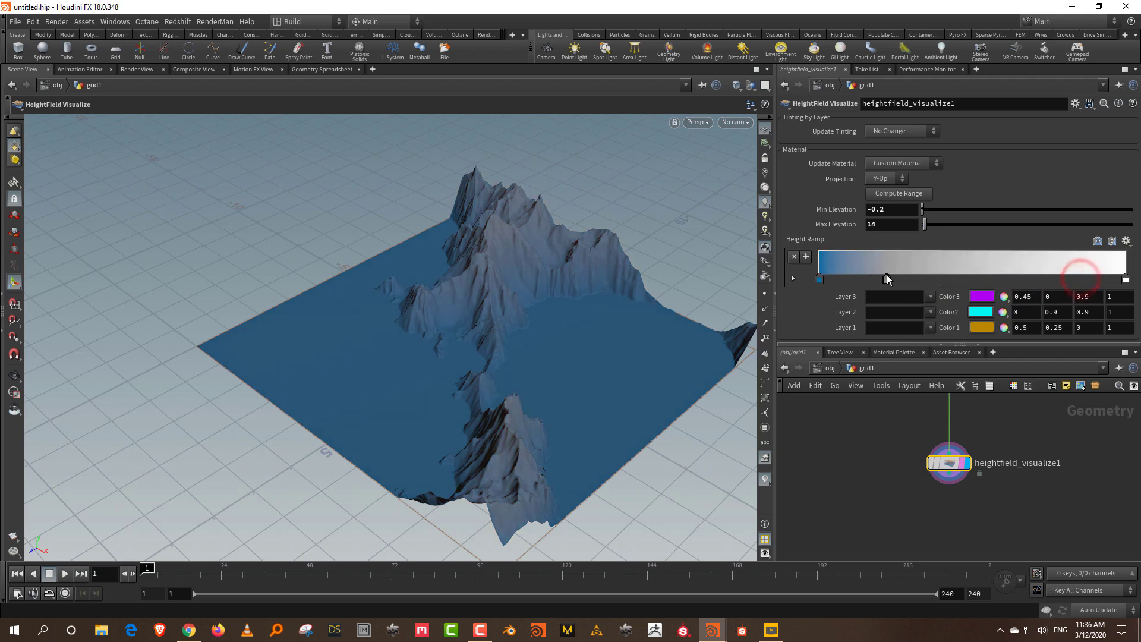
Step: Add a brown ramp point with hue 26 beside the blue one, and shift the grey and white points toward the blue end
{"action": "double_click", "coordinate": [840, 278]}
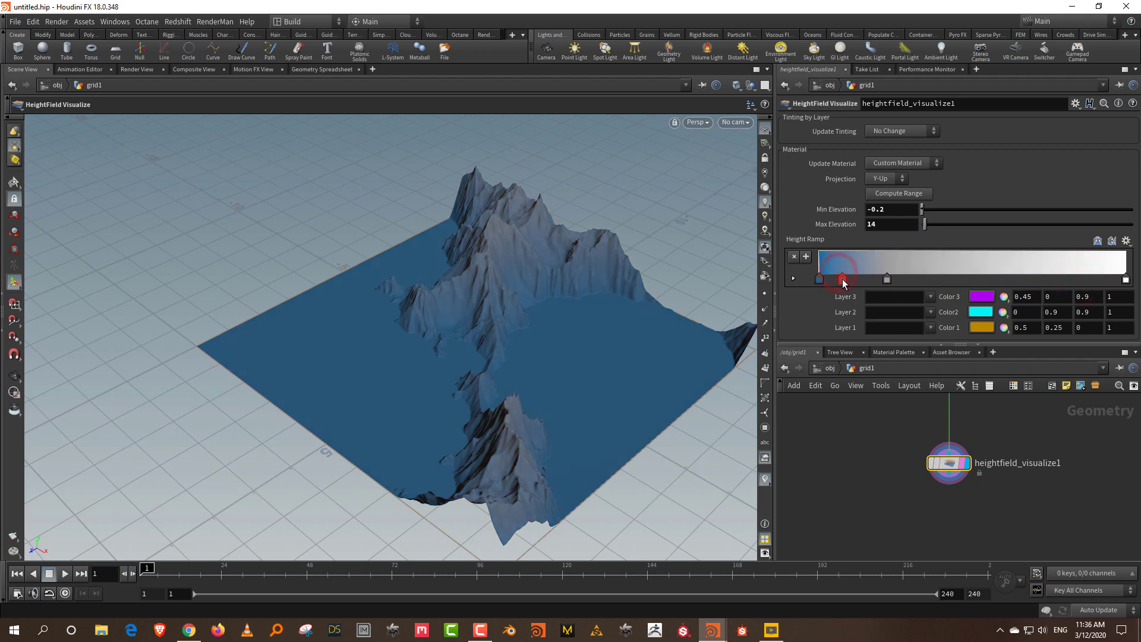
{"action": "left_click_drag", "start_coordinate": [864, 321], "coordinate": [829, 322]}
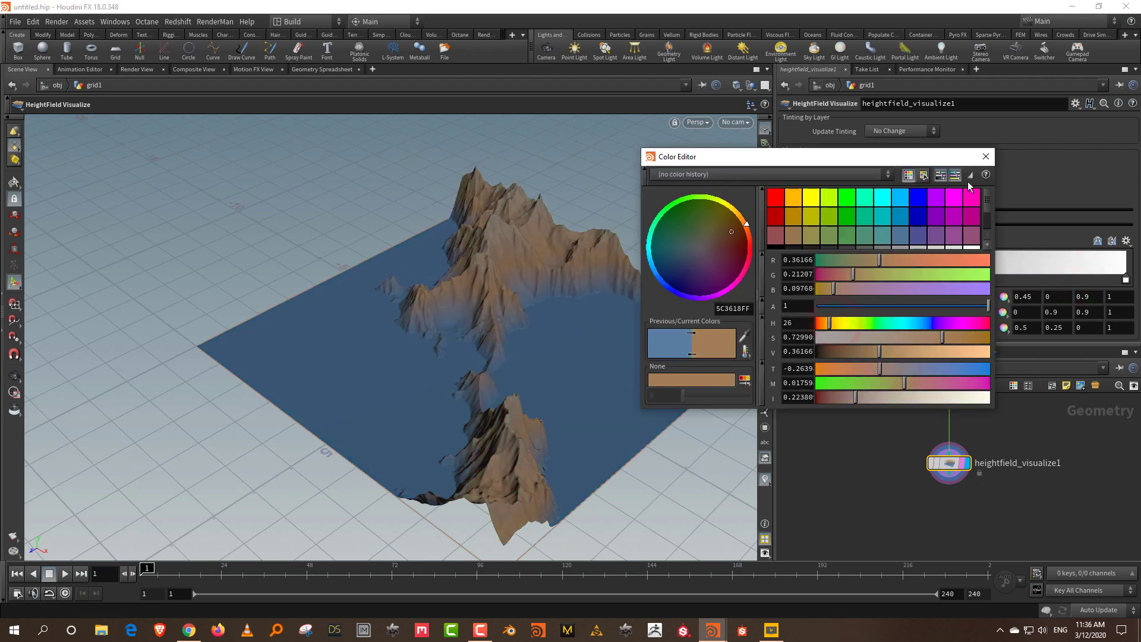
{"action": "left_click", "coordinate": [990, 155]}
{"action": "mouse_move", "coordinate": [840, 278]}
{"action": "left_mouse_down"}
{"action": "mouse_move", "coordinate": [829, 279]}
{"action": "mouse_move", "coordinate": [858, 280]}
{"action": "mouse_move", "coordinate": [834, 280]}
{"action": "left_mouse_up"}
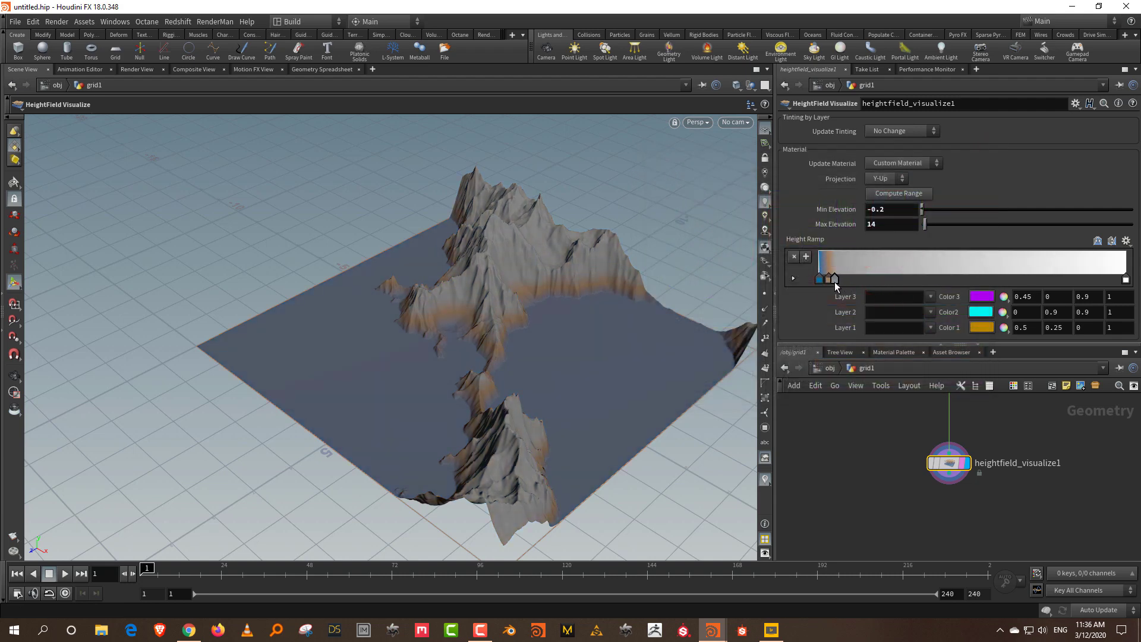
{"action": "left_click", "coordinate": [928, 279]}
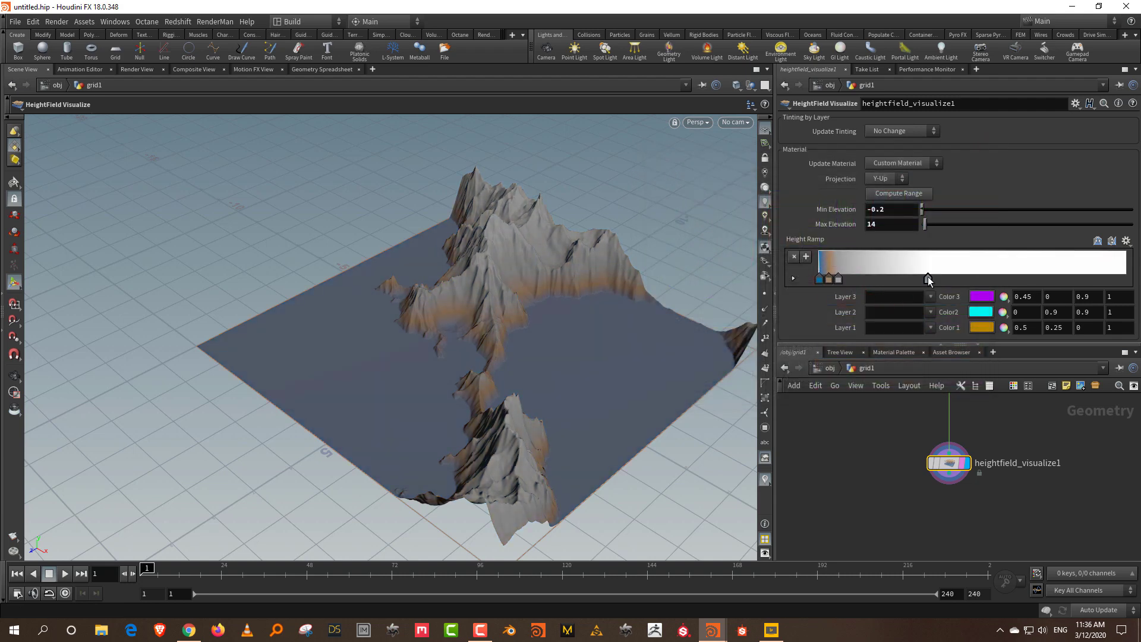
Step: Set Color 3 to dark green (0, 0.298, 0.0298) and assign the flow layer to Layer 3
{"action": "left_click", "coordinate": [982, 296]}
{"action": "left_click", "coordinate": [882, 322]}
{"action": "left_click", "coordinate": [894, 352]}
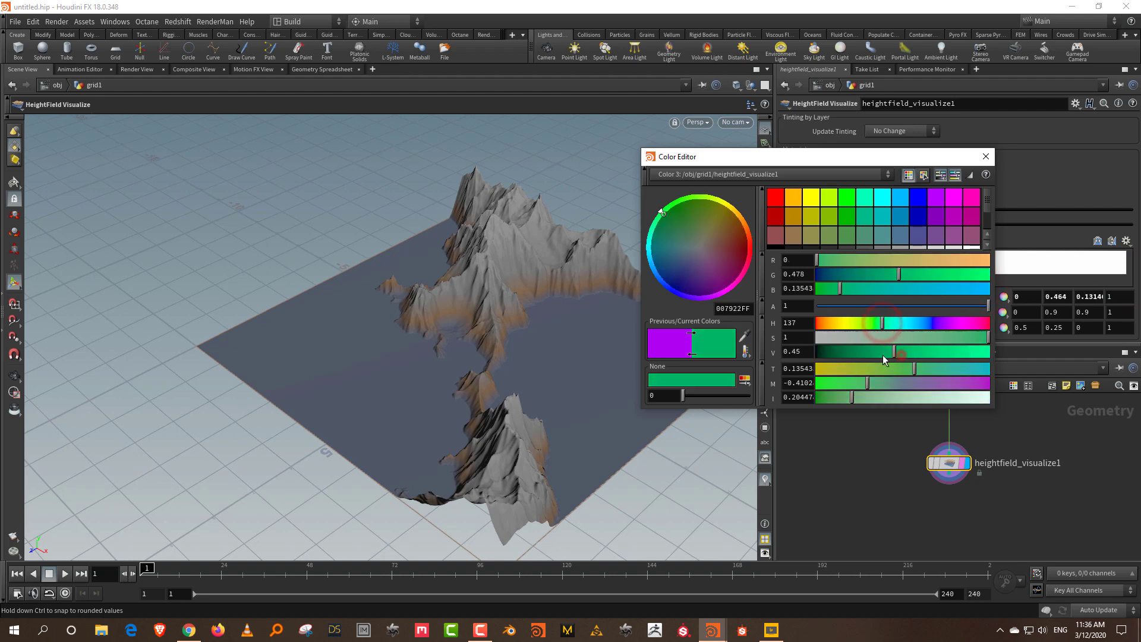
{"action": "left_click_drag", "start_coordinate": [883, 356], "coordinate": [865, 354]}
{"action": "left_click", "coordinate": [985, 157]}
{"action": "left_click", "coordinate": [930, 297]}
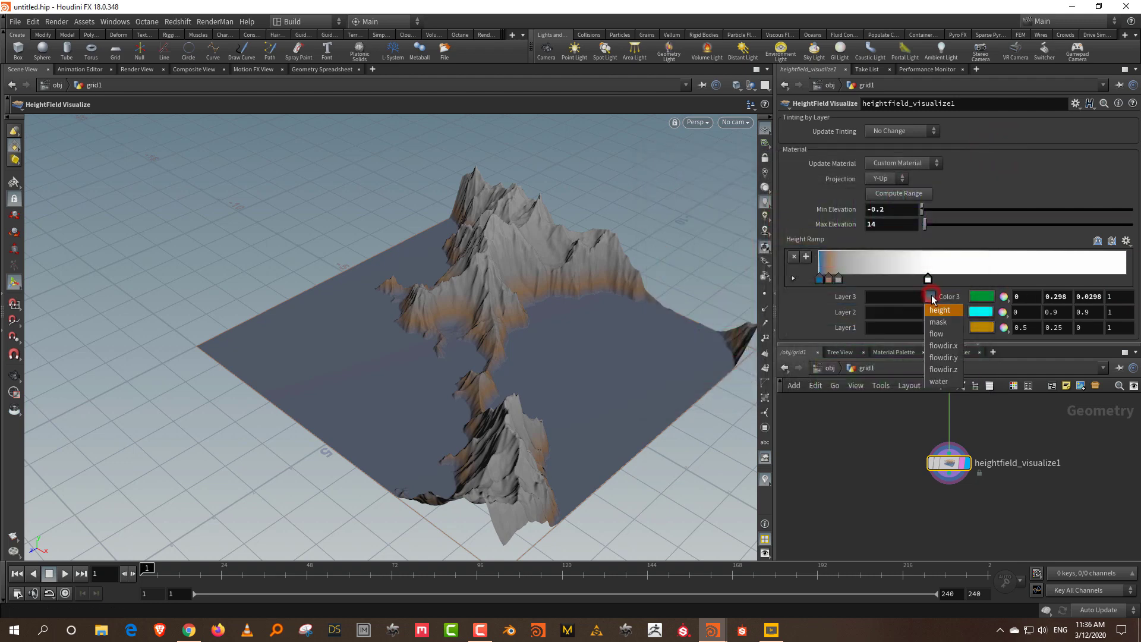
{"action": "left_click", "coordinate": [940, 336]}
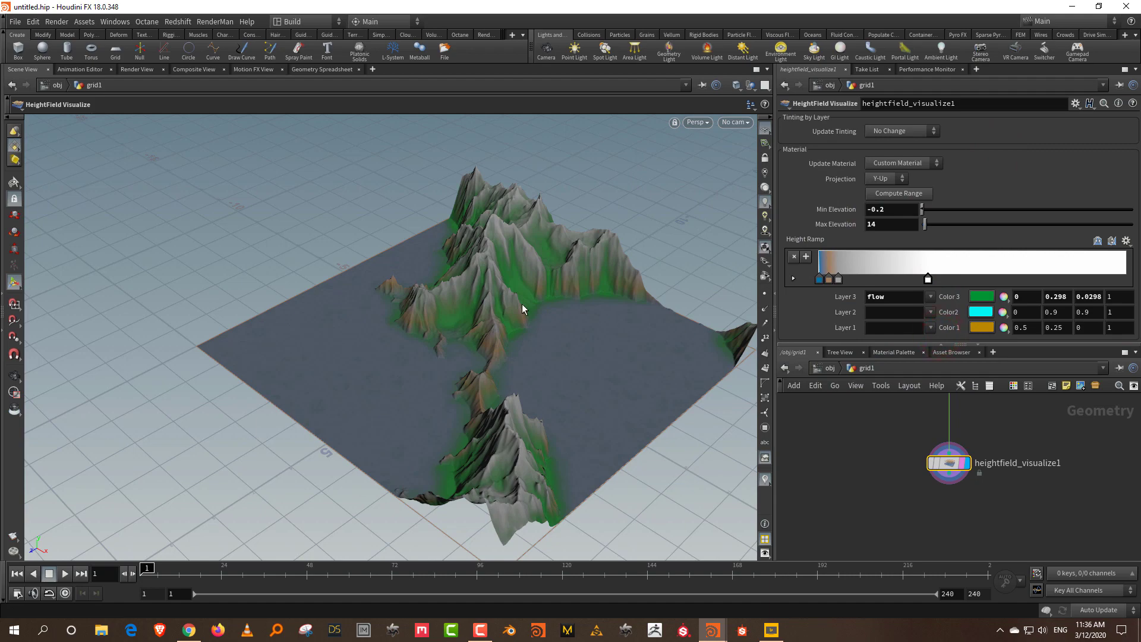
Step: Spread the grey, brown and blue ramp points slightly upward so the flat ground is solid blue
{"action": "left_click_drag", "start_coordinate": [519, 306], "coordinate": [628, 311], "text": "alt"}
{"action": "left_click", "coordinate": [837, 281]}
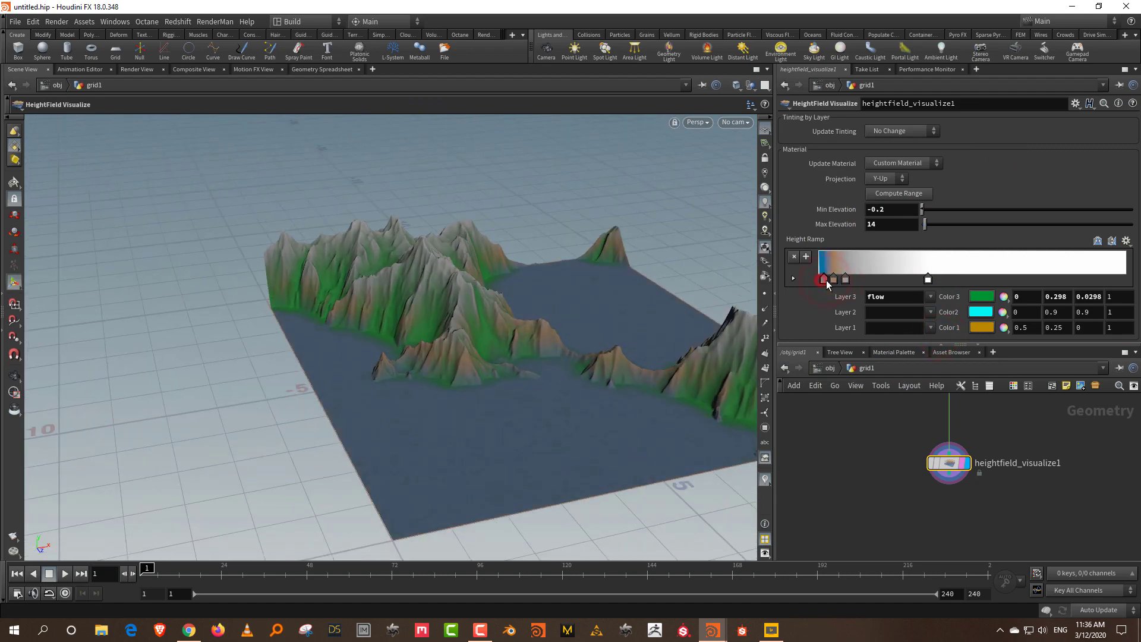
{"action": "left_click_drag", "start_coordinate": [826, 280], "coordinate": [828, 280]}
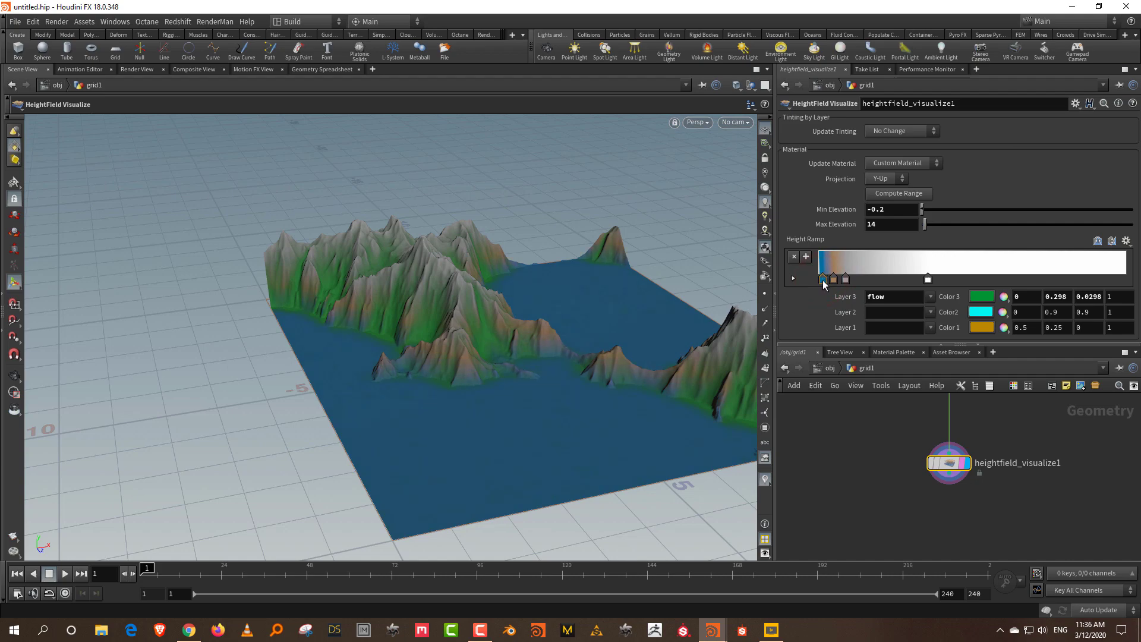
{"action": "left_click_drag", "start_coordinate": [604, 290], "coordinate": [590, 311], "text": "alt"}
{"action": "left_click_drag", "start_coordinate": [590, 262], "coordinate": [546, 324], "text": "alt"}
{"action": "right_click_drag", "start_coordinate": [545, 323], "coordinate": [552, 237], "text": "alt"}
{"action": "left_click_drag", "start_coordinate": [553, 252], "coordinate": [631, 213], "text": "alt"}
{"action": "right_click_drag", "start_coordinate": [631, 213], "coordinate": [611, 308], "text": "alt"}
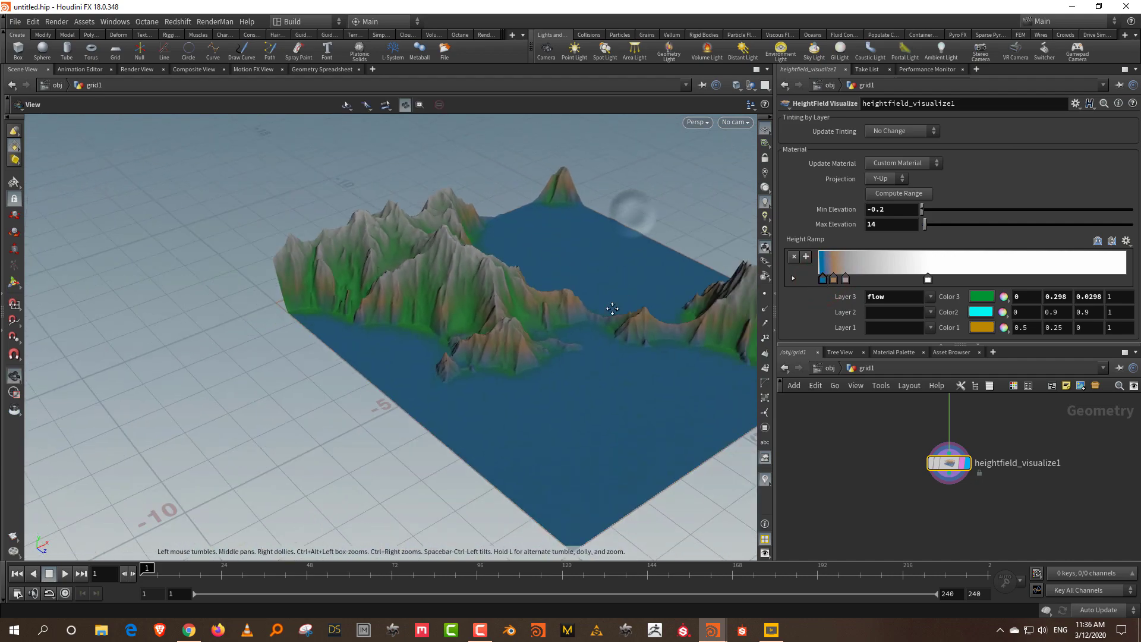
{"action": "middle_click_drag", "start_coordinate": [611, 308], "coordinate": [585, 344], "text": "alt"}
Step: Lay out the nodes, add a HeightField Mask by Feature node below heightfield_visualize1, connect it and display it
{"action": "left_click_drag", "start_coordinate": [925, 344], "coordinate": [924, 217]}
{"action": "scroll", "coordinate": [921, 338], "scroll_direction": "down", "scroll_amount": 4}
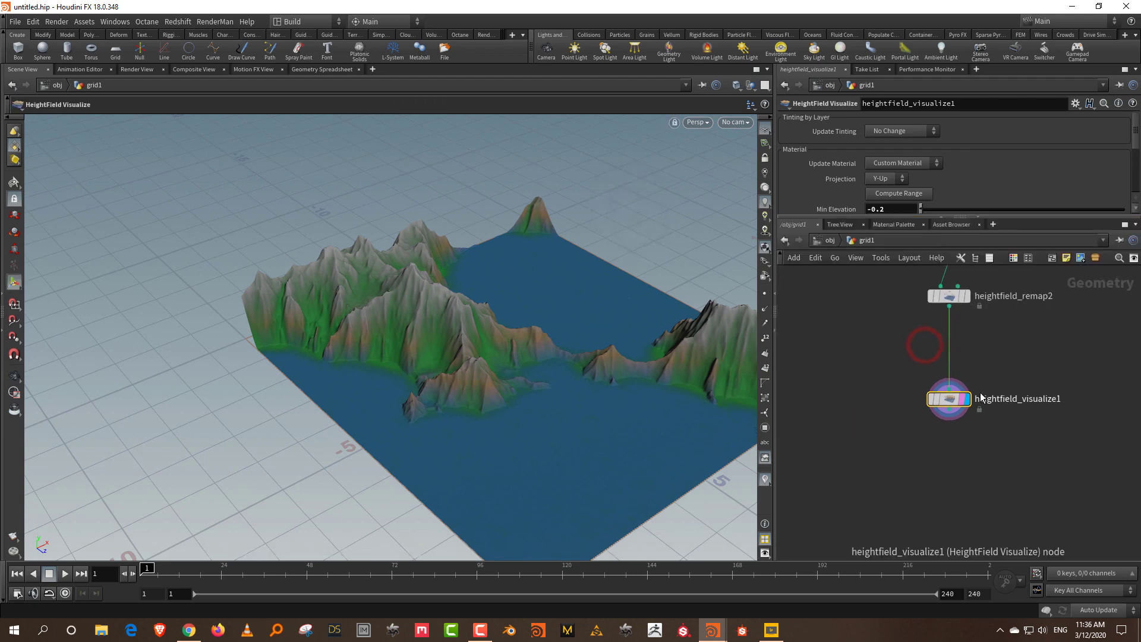
{"action": "key", "text": "l"}
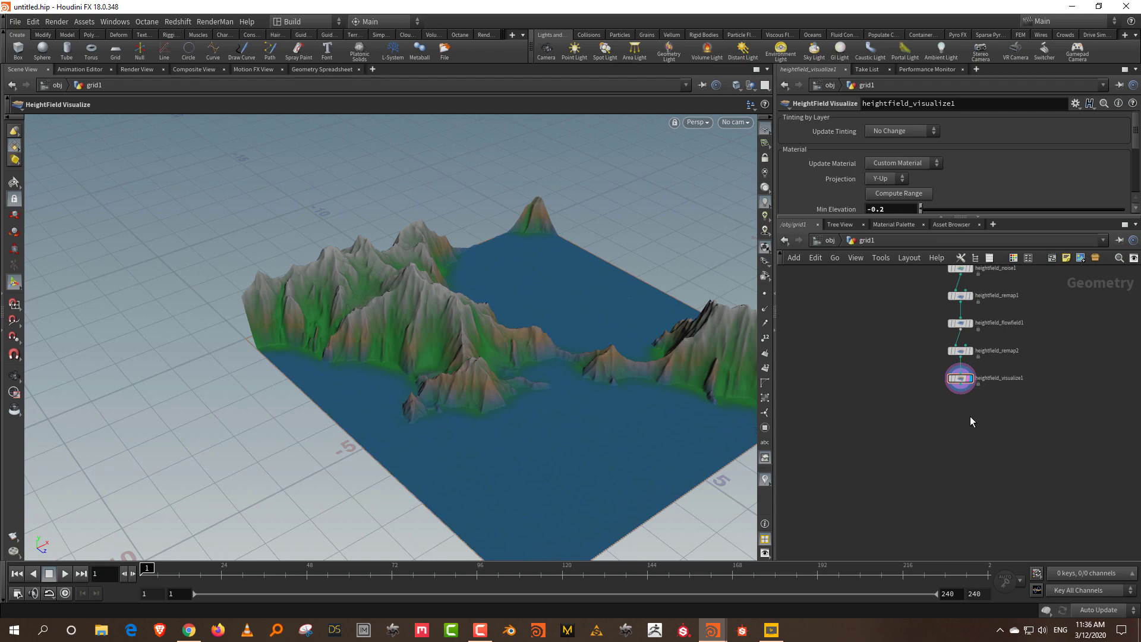
{"action": "key", "text": "Tab"}
{"action": "type", "text": "mask"}
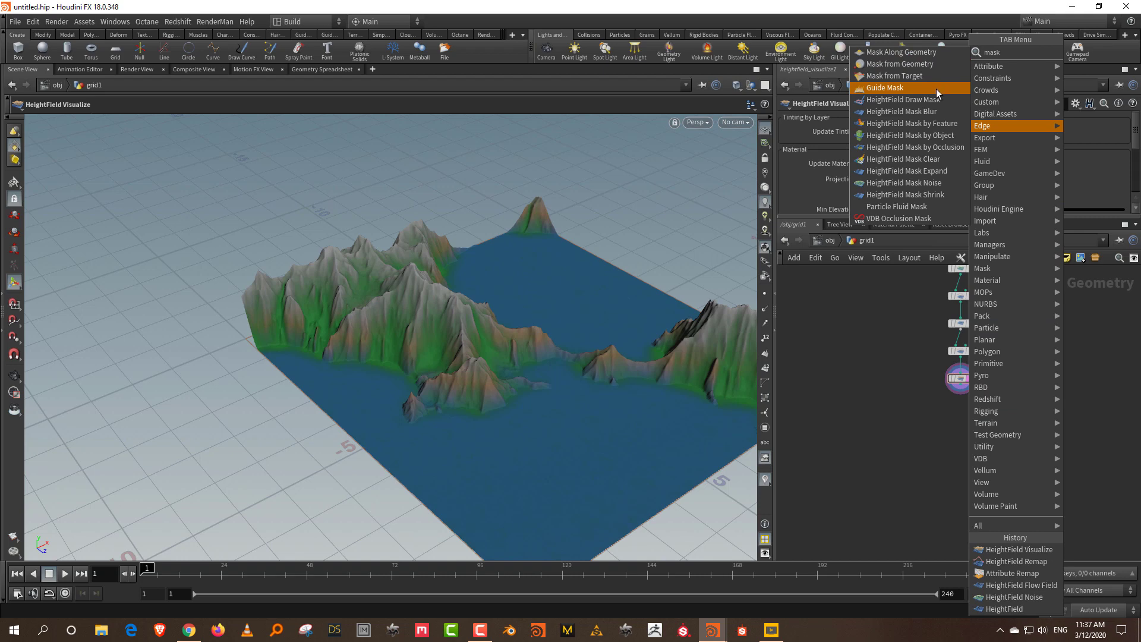
{"action": "left_click", "coordinate": [930, 123]}
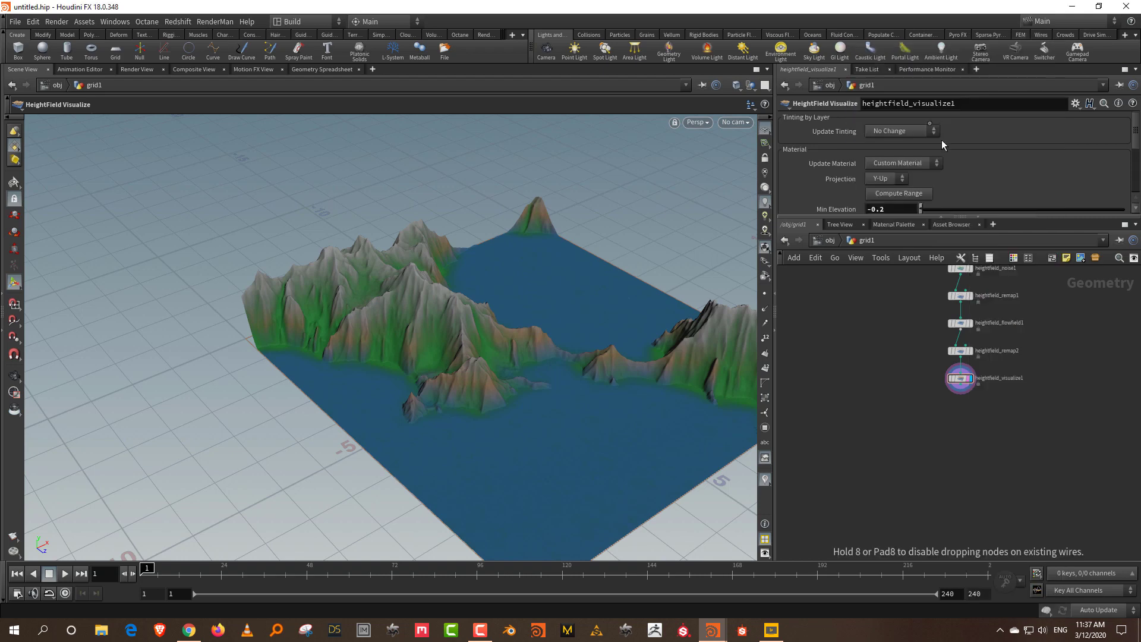
{"action": "left_click", "coordinate": [958, 448]}
{"action": "left_click", "coordinate": [963, 390]}
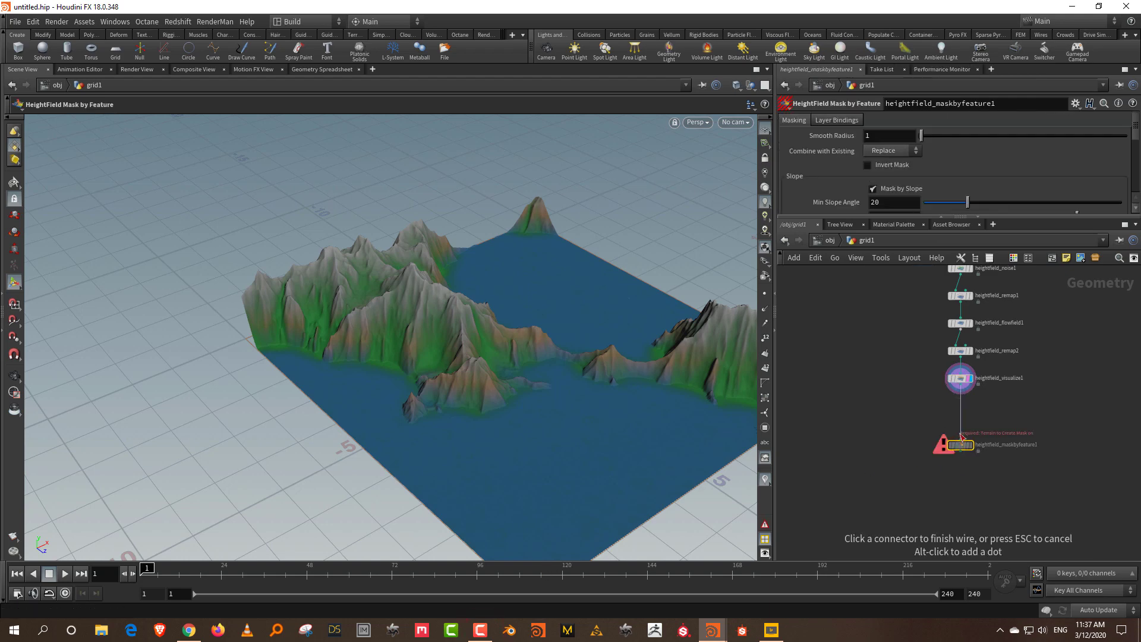
{"action": "left_click", "coordinate": [960, 439]}
{"action": "left_click", "coordinate": [974, 450]}
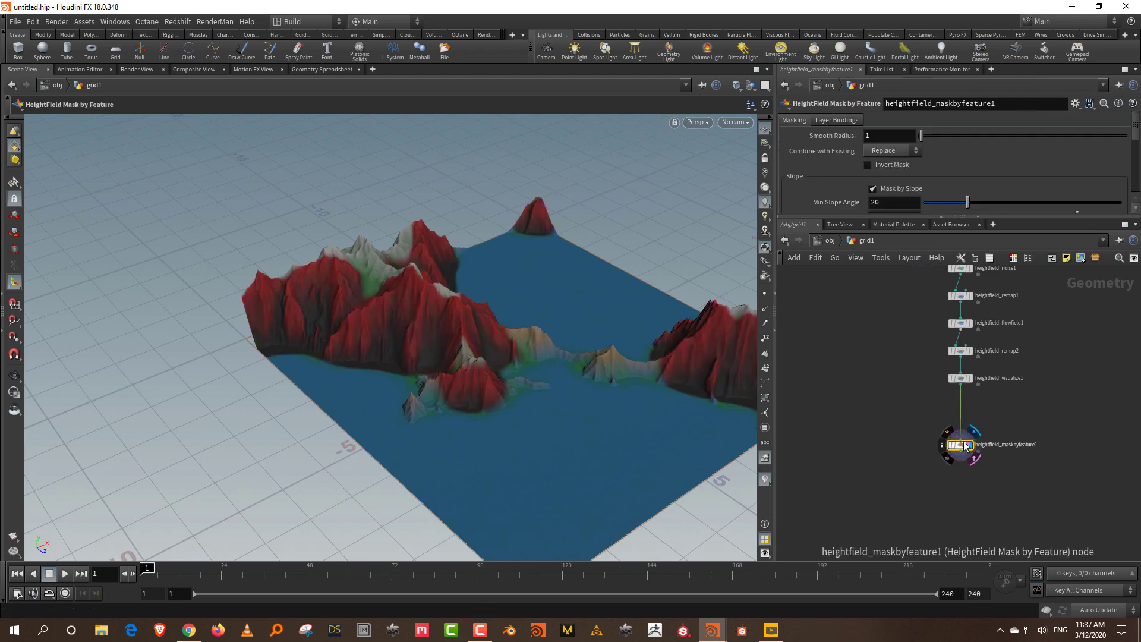
Step: Mask by height instead of slope, compute the height range, and invert the mask
{"action": "left_click", "coordinate": [901, 188]}
{"action": "left_click_drag", "start_coordinate": [908, 216], "coordinate": [908, 324]}
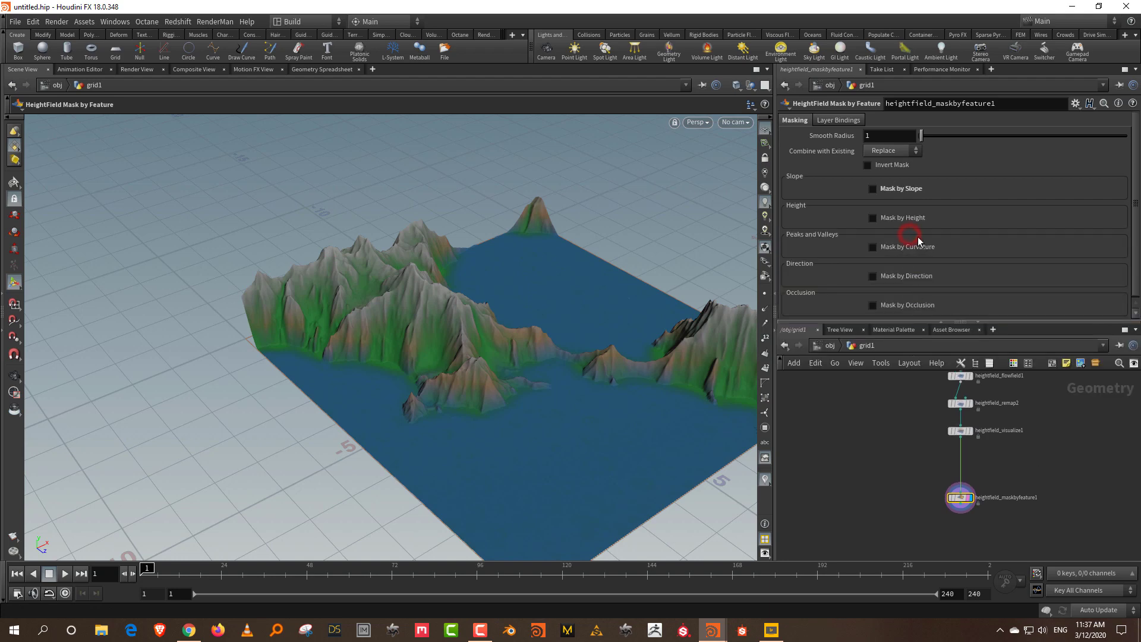
{"action": "left_click", "coordinate": [903, 218]}
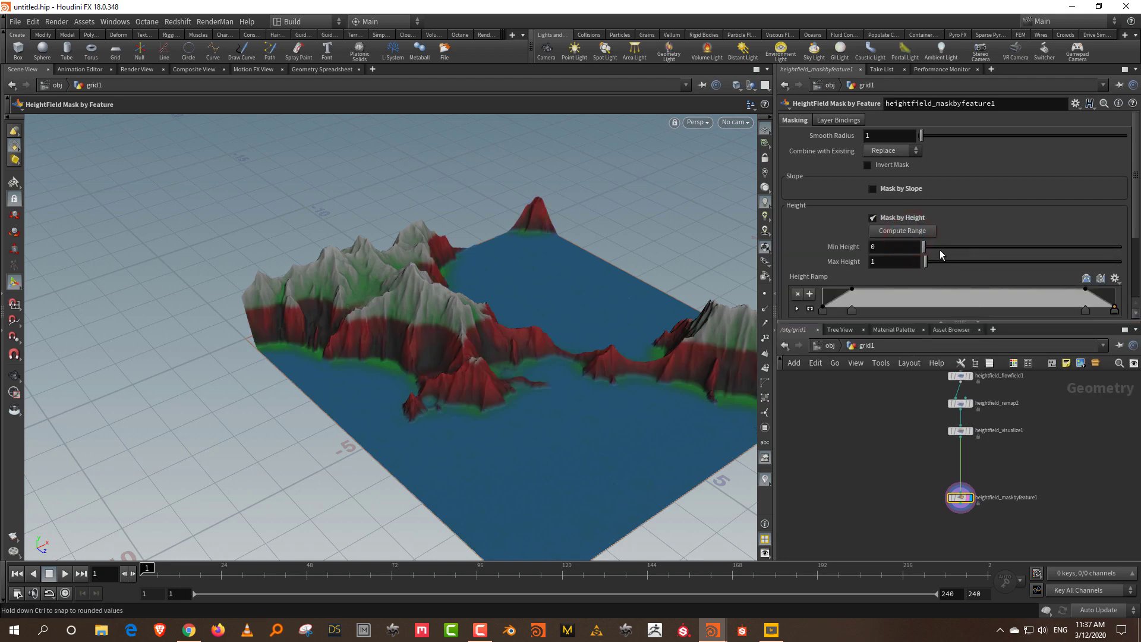
{"action": "left_click", "coordinate": [911, 231]}
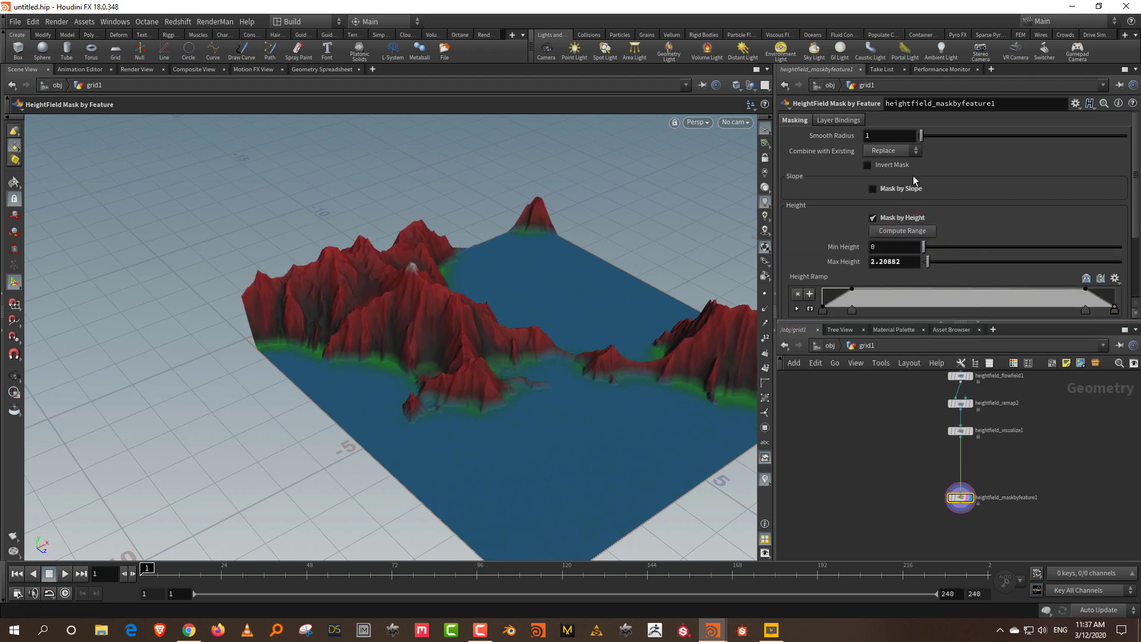
{"action": "left_click", "coordinate": [893, 165]}
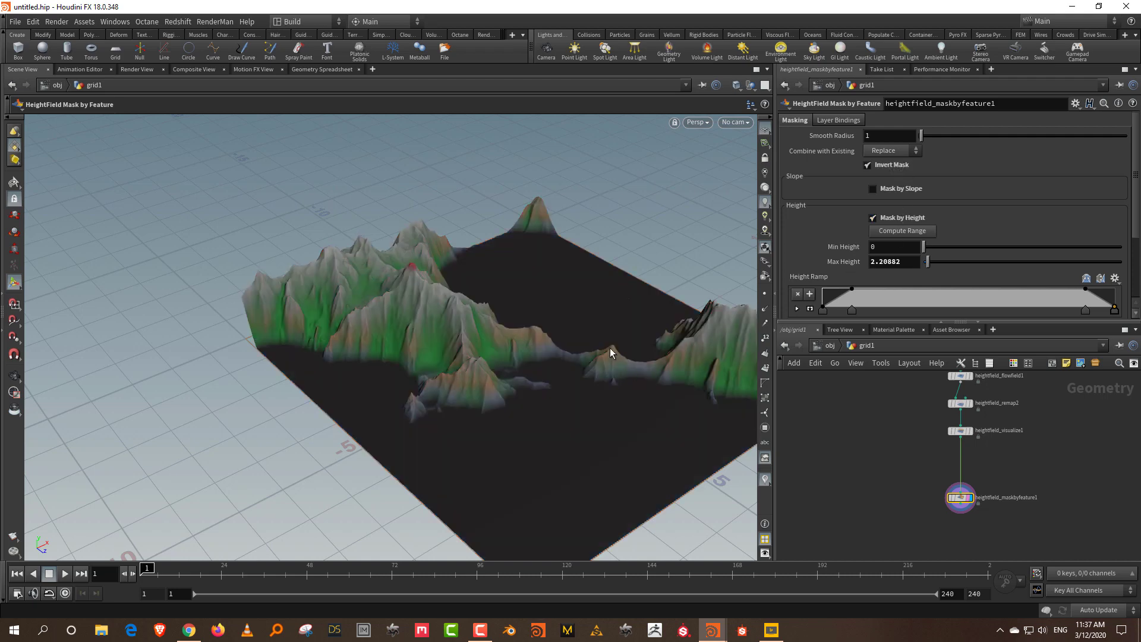
Step: Bypass heightfield_visualize1 to inspect the mask on the uncolored terrain
{"action": "middle_click_drag", "start_coordinate": [1015, 455], "coordinate": [1000, 449]}
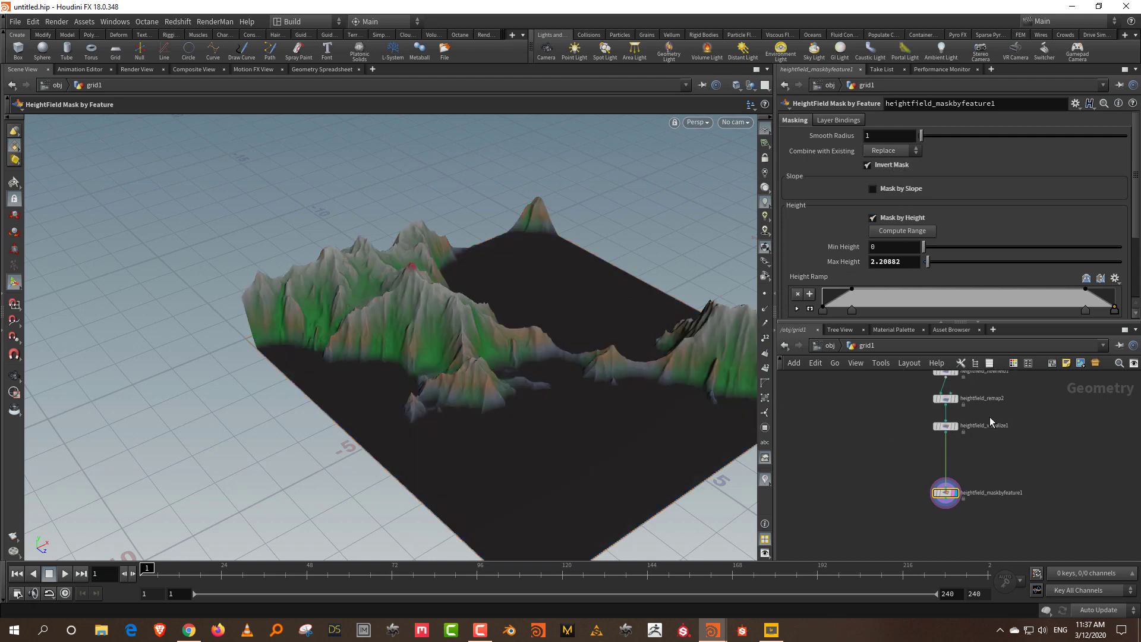
{"action": "left_click_drag", "start_coordinate": [912, 455], "coordinate": [915, 451]}
{"action": "left_click", "coordinate": [954, 425]}
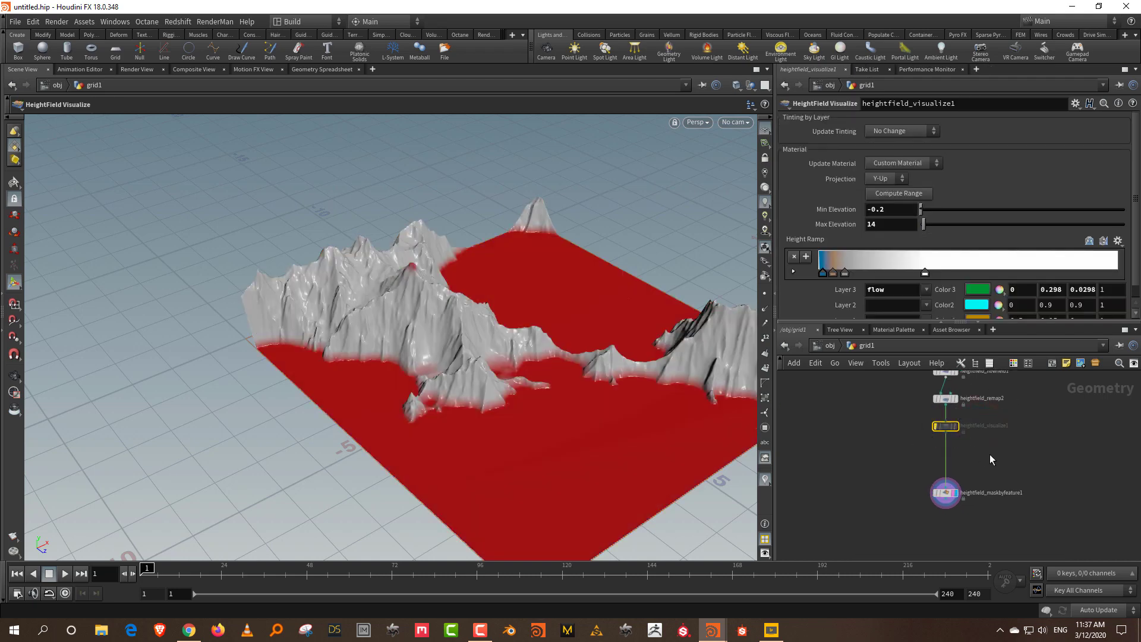
{"action": "left_click_drag", "start_coordinate": [666, 375], "coordinate": [543, 333], "text": "alt"}
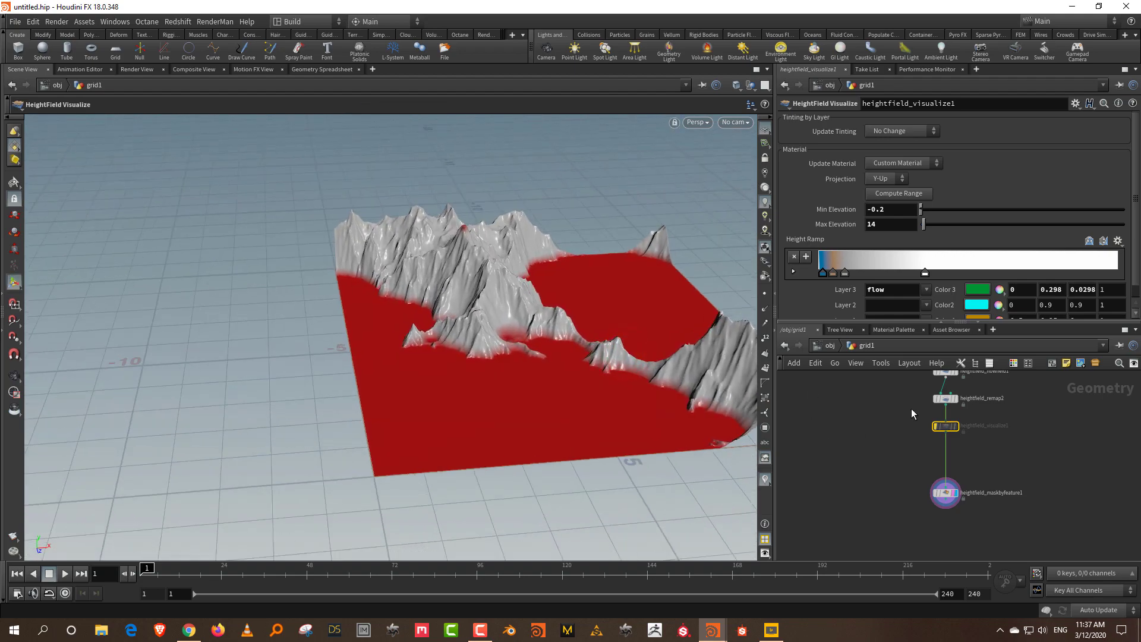
Step: Raise the Max Height of heightfield_maskbyfeature1 to 7.20882 and re-enable heightfield_visualize1
{"action": "left_click_drag", "start_coordinate": [1015, 458], "coordinate": [915, 517]}
{"action": "mouse_move", "coordinate": [916, 262]}
{"action": "middle_mouse_down"}
{"action": "mouse_move", "coordinate": [920, 271]}
{"action": "mouse_move", "coordinate": [976, 260]}
{"action": "mouse_move", "coordinate": [949, 262]}
{"action": "mouse_move", "coordinate": [953, 239]}
{"action": "middle_mouse_up"}
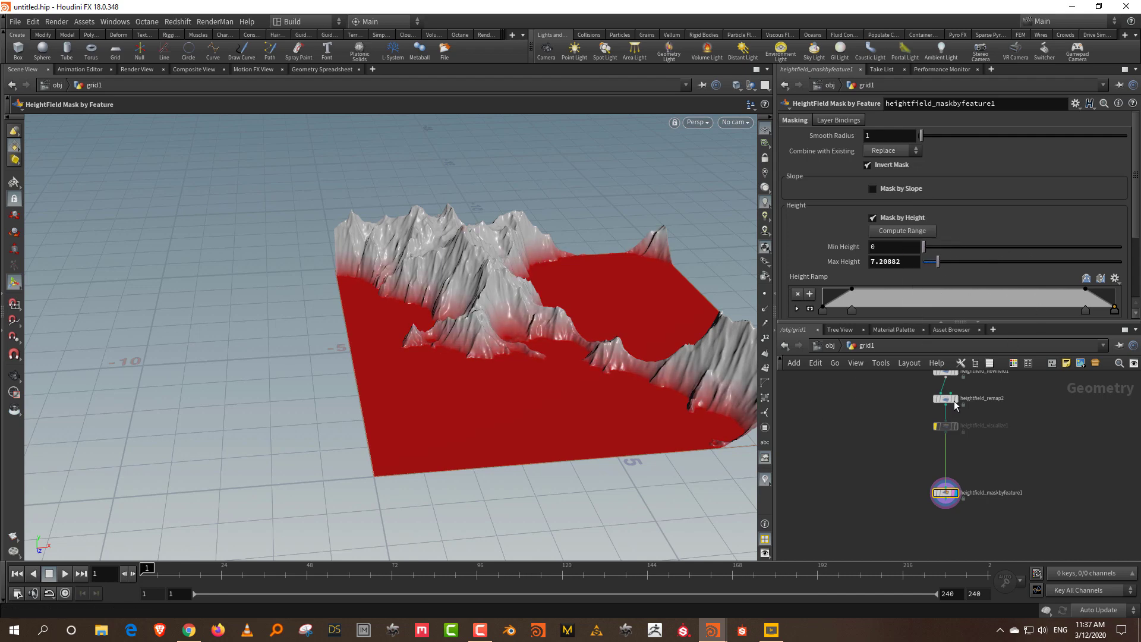
{"action": "left_click_drag", "start_coordinate": [1003, 414], "coordinate": [931, 450]}
{"action": "left_click", "coordinate": [931, 418]}
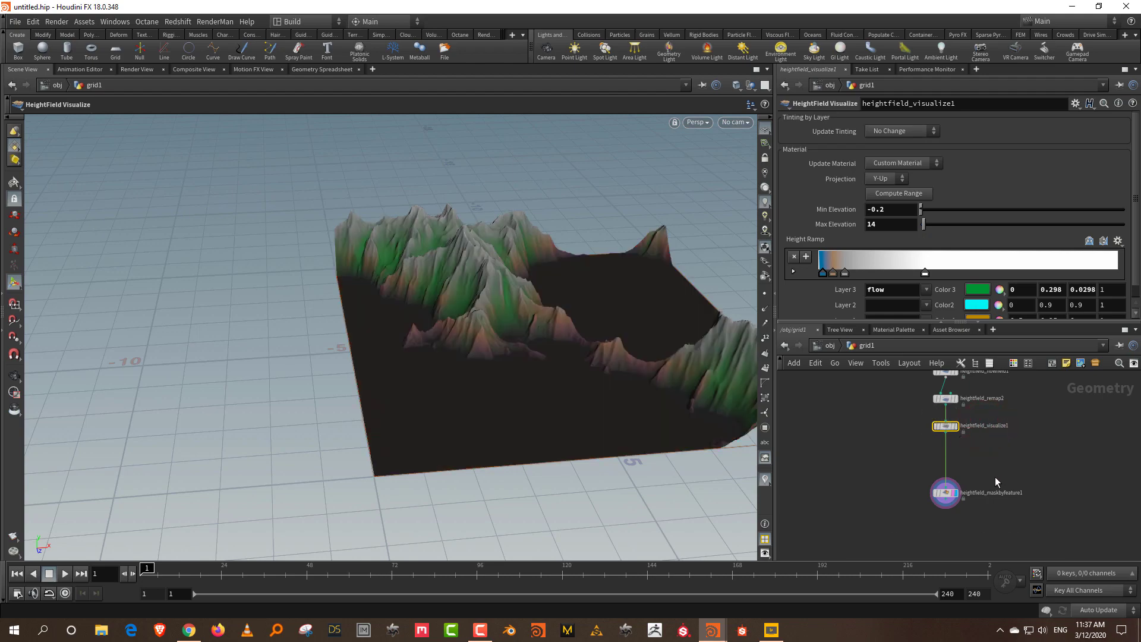
Step: Add a Convert HeightField node below heightfield_maskbyfeature1, connect it and display the polygon terrain
{"action": "middle_click_drag", "start_coordinate": [996, 469], "coordinate": [990, 408]}
{"action": "key", "text": "Tab"}
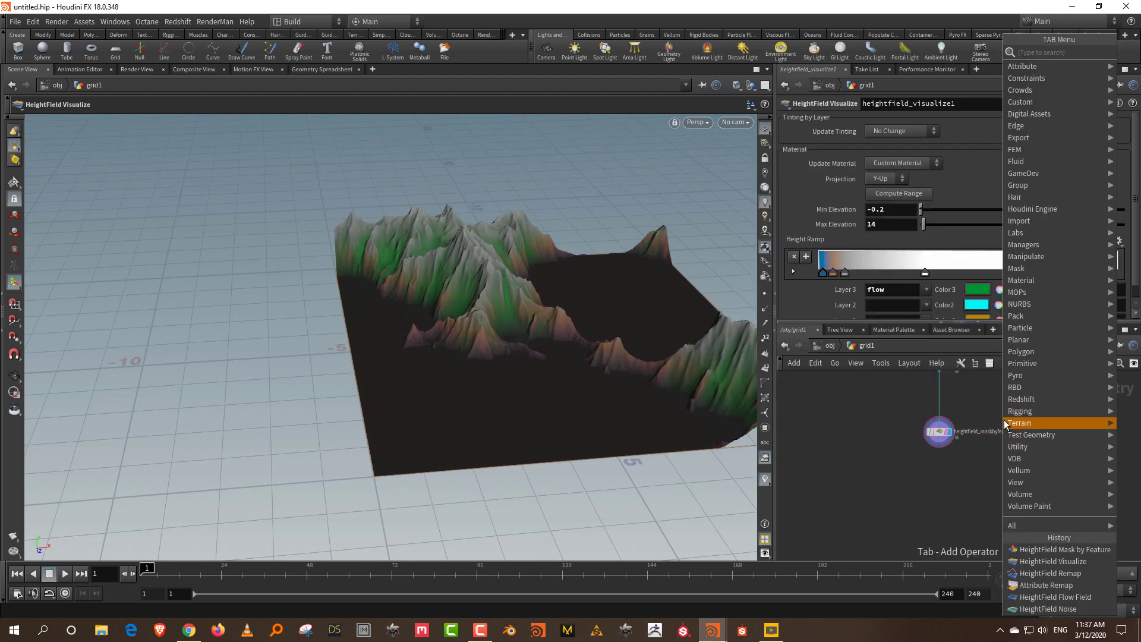
{"action": "type", "text": "convert"}
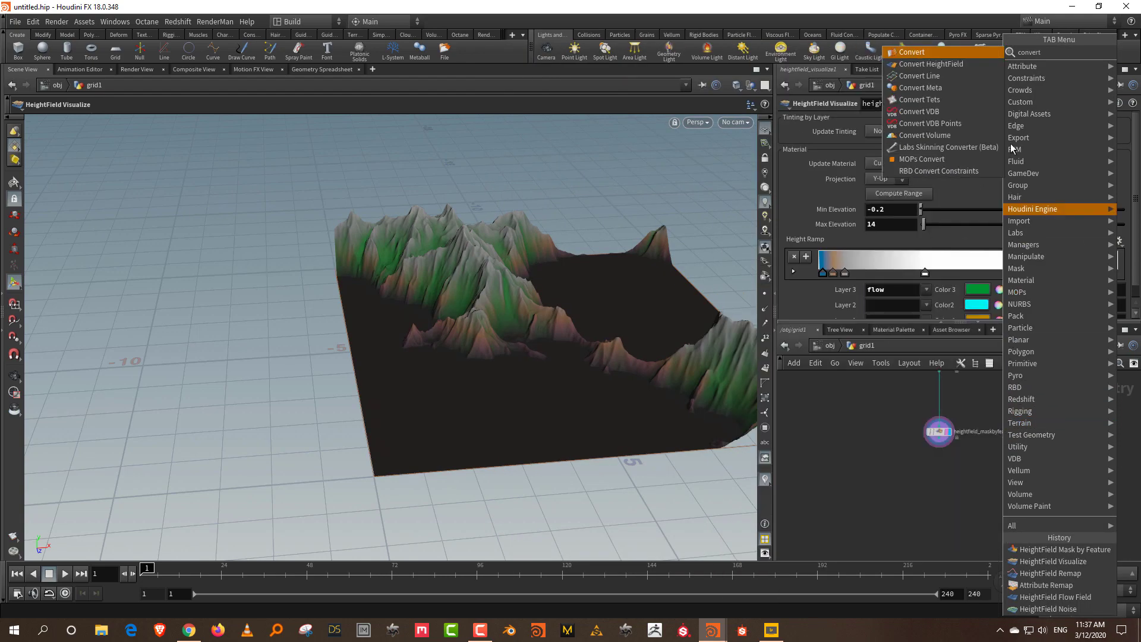
{"action": "left_click", "coordinate": [961, 64]}
{"action": "left_click", "coordinate": [930, 488]}
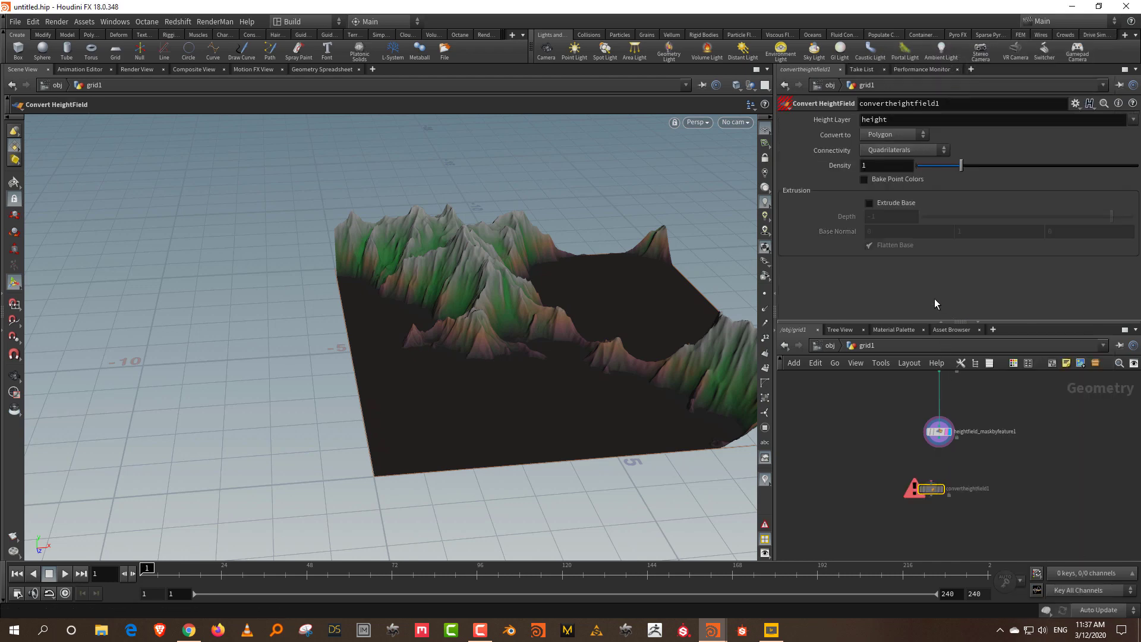
{"action": "left_click", "coordinate": [949, 439]}
{"action": "left_click", "coordinate": [931, 483]}
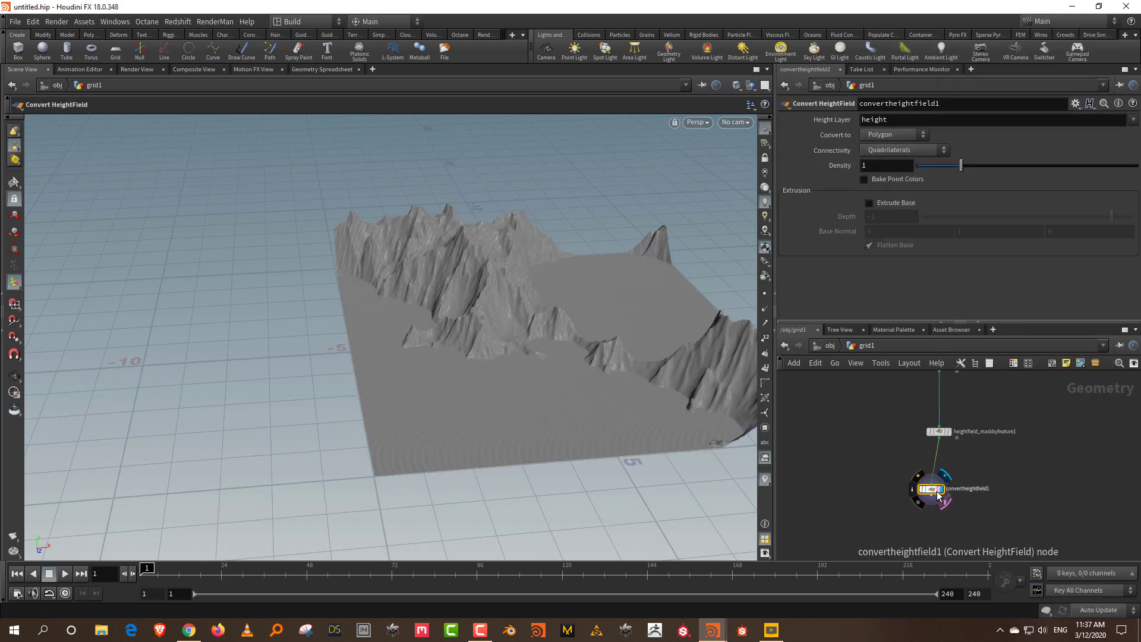
Step: Enable Bake Point Colors on convertheightfield1 and inspect the colored polygon terrain
{"action": "left_click", "coordinate": [900, 179]}
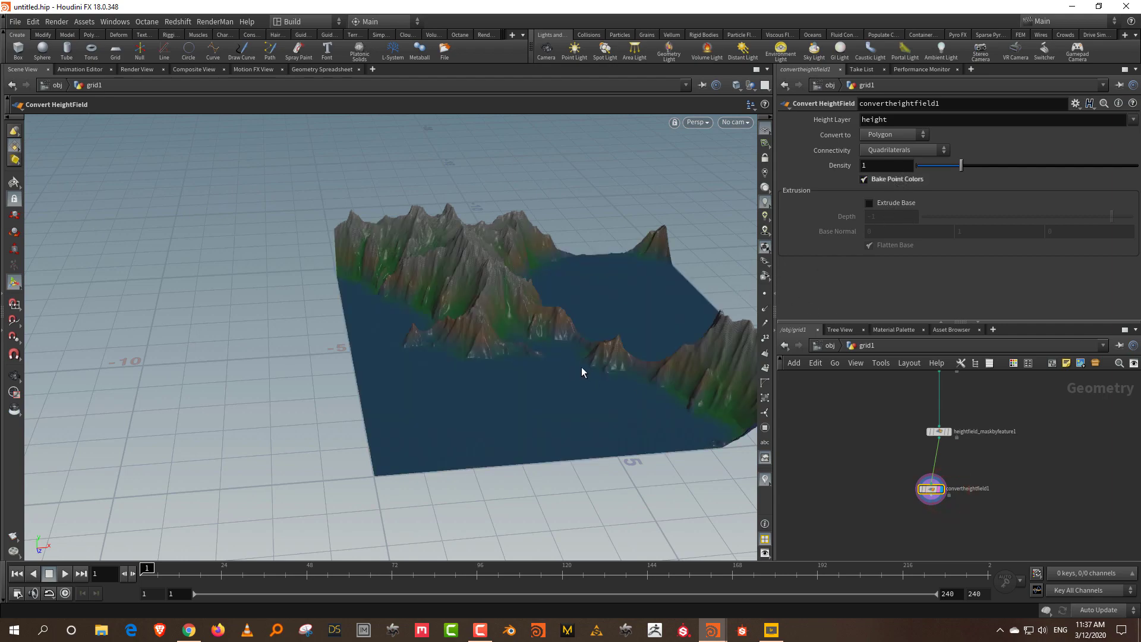
{"action": "key", "text": "shift+w"}
{"action": "left_click_drag", "start_coordinate": [662, 354], "coordinate": [634, 349], "text": "alt"}
{"action": "middle_click_drag", "start_coordinate": [647, 362], "coordinate": [561, 404], "text": "alt"}
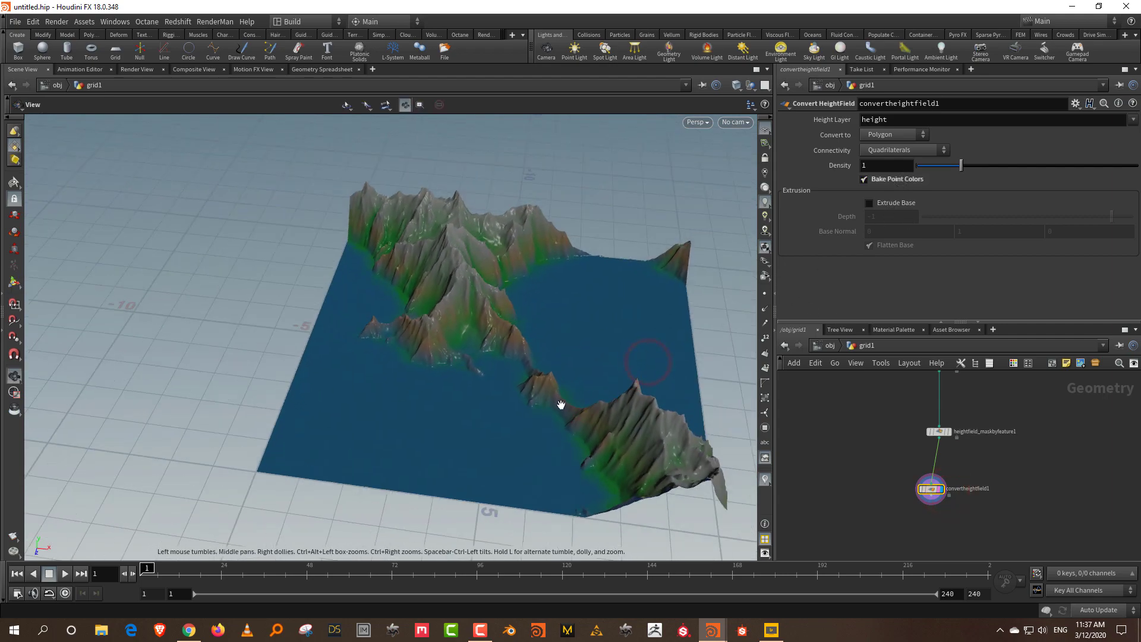
{"action": "left_click_drag", "start_coordinate": [561, 404], "coordinate": [612, 405]}
{"action": "left_click", "coordinate": [993, 478]}
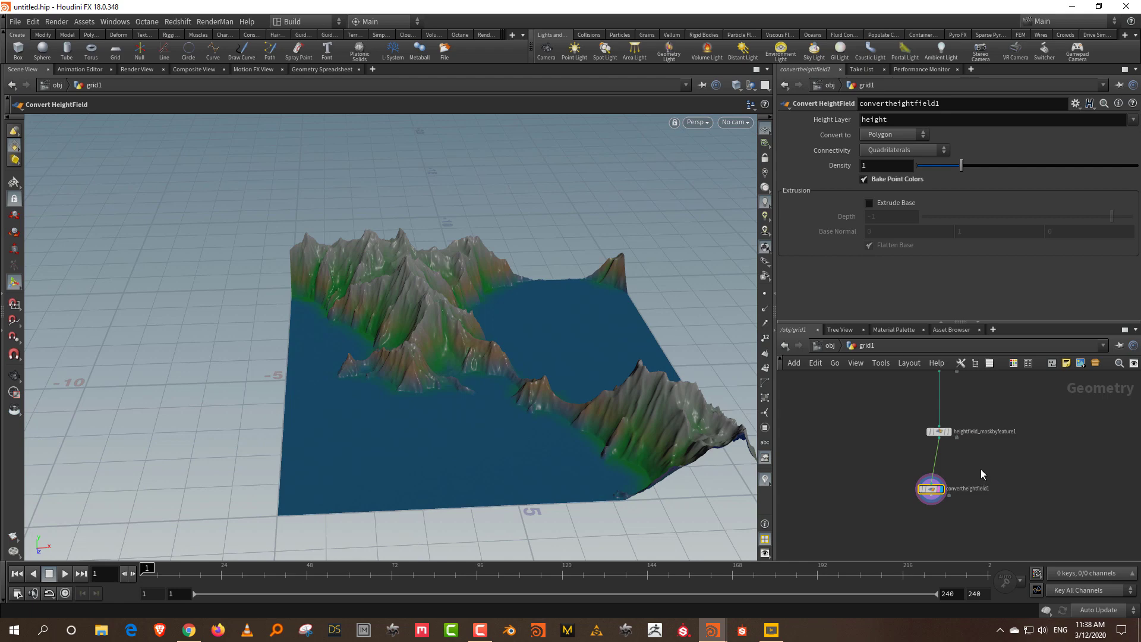
Step: Try a Density of 2 on convertheightfield1 and inspect the mountain detail and its wireframe up close
{"action": "left_click", "coordinate": [853, 169]}
{"action": "key", "text": "Return"}
{"action": "right_click_drag", "start_coordinate": [542, 387], "coordinate": [458, 301], "text": "alt"}
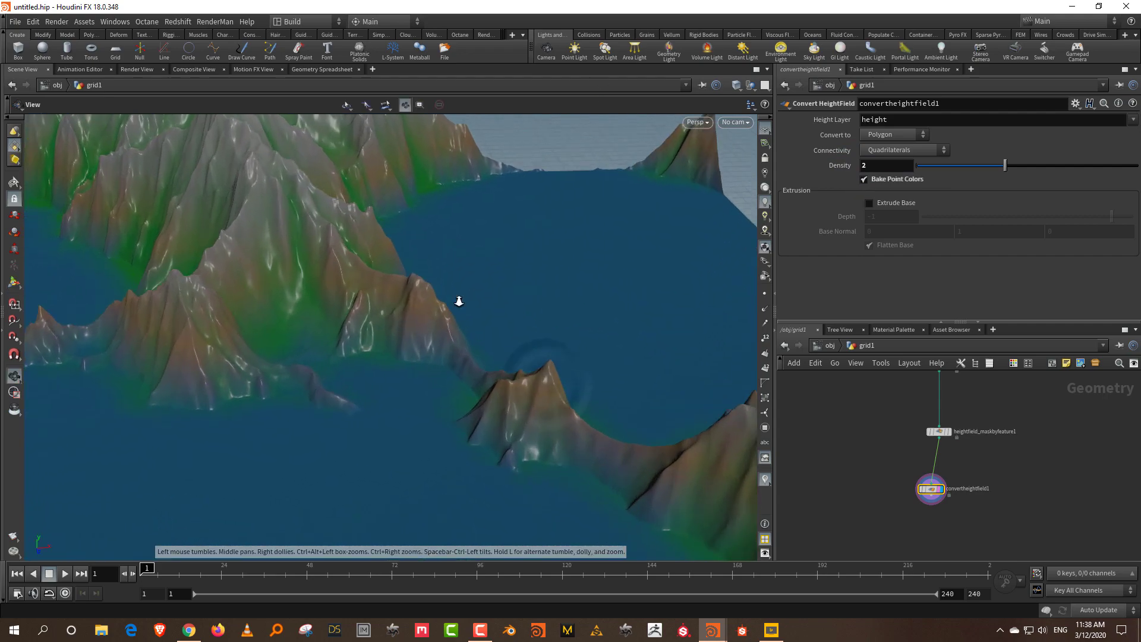
{"action": "mouse_move", "coordinate": [454, 367]}
{"action": "right_mouse_down", "text": "alt"}
{"action": "mouse_move", "coordinate": [468, 239]}
{"action": "mouse_move", "coordinate": [529, 341]}
{"action": "right_mouse_up", "text": "alt"}
{"action": "key", "text": "w"}
{"action": "key", "text": "w"}
{"action": "left_click", "coordinate": [1022, 460]}
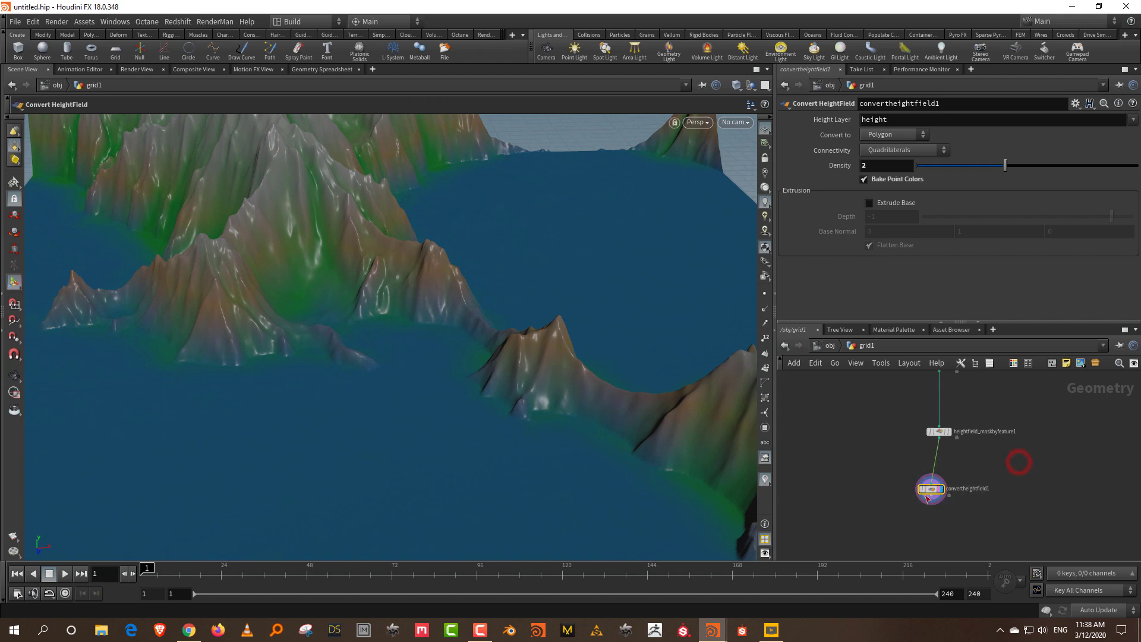
Step: Move convertheightfield1 aside, enable its Extrude Base option, and set its Density to 1
{"action": "left_click_drag", "start_coordinate": [930, 488], "coordinate": [870, 480]}
{"action": "left_click", "coordinate": [892, 205]}
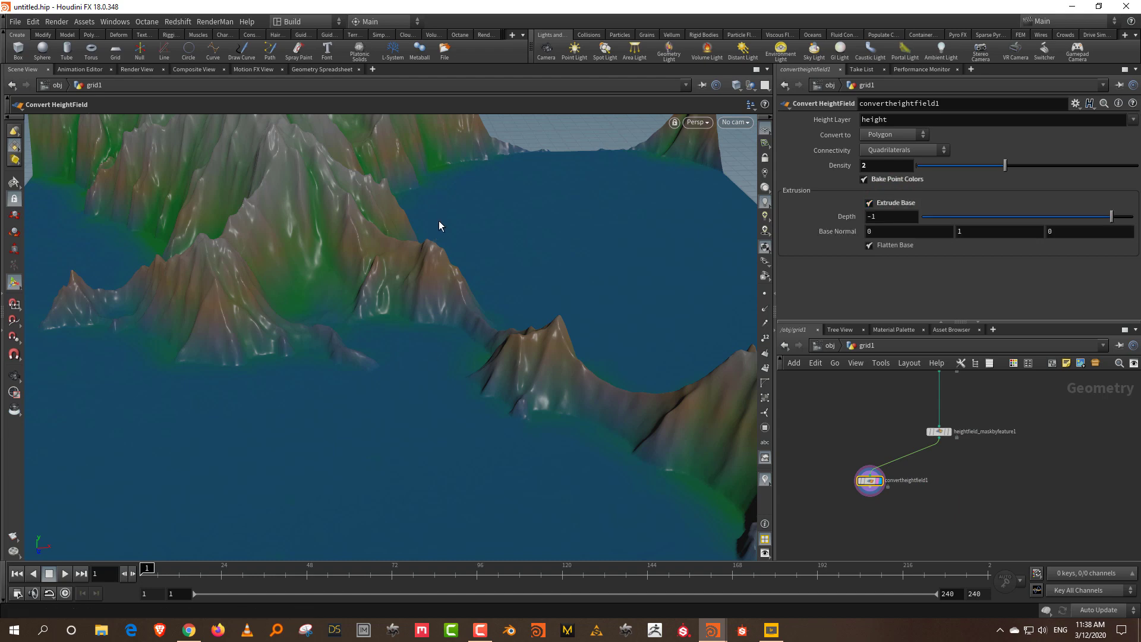
{"action": "right_click_drag", "start_coordinate": [438, 224], "coordinate": [446, 483], "text": "alt"}
{"action": "left_click_drag", "start_coordinate": [446, 483], "coordinate": [461, 346]}
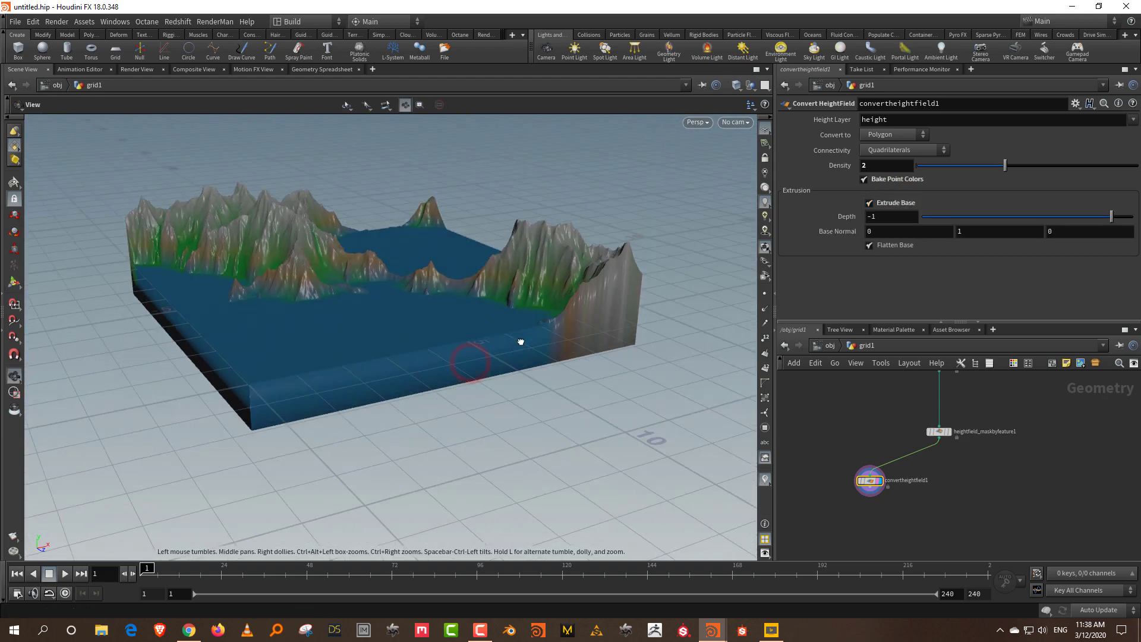
{"action": "double_click", "coordinate": [868, 165]}
{"action": "type", "text": "1"}
{"action": "key", "text": "Return"}
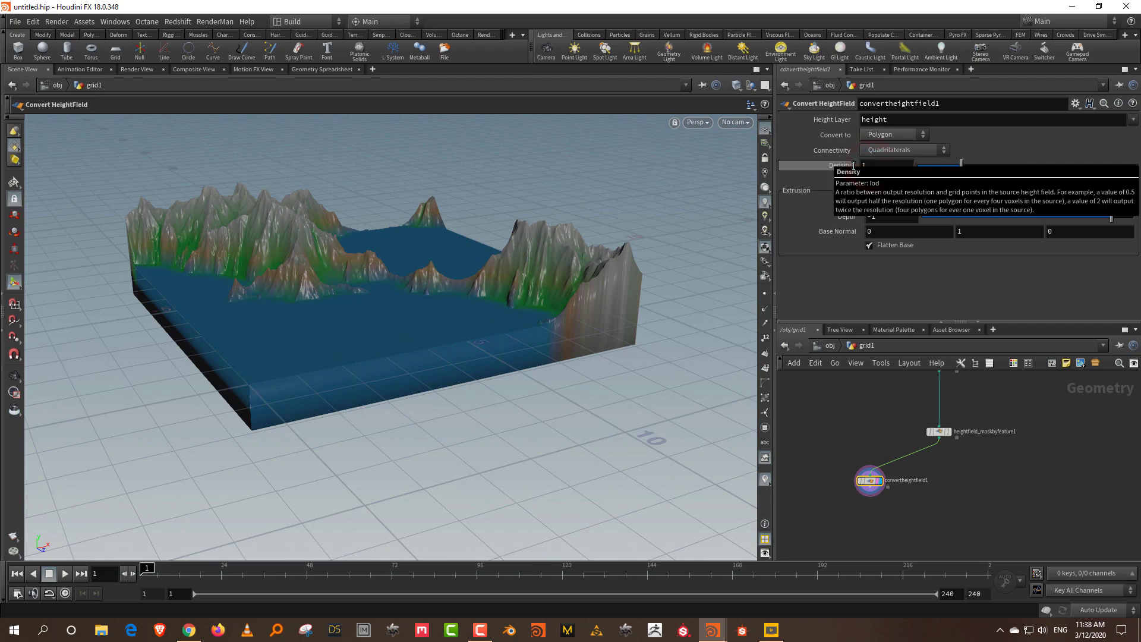
Step: Add a second Convert HeightField node, connect it to heightfield_maskbyfeature1, and display it
{"action": "left_click", "coordinate": [968, 465]}
{"action": "key", "text": "Tab"}
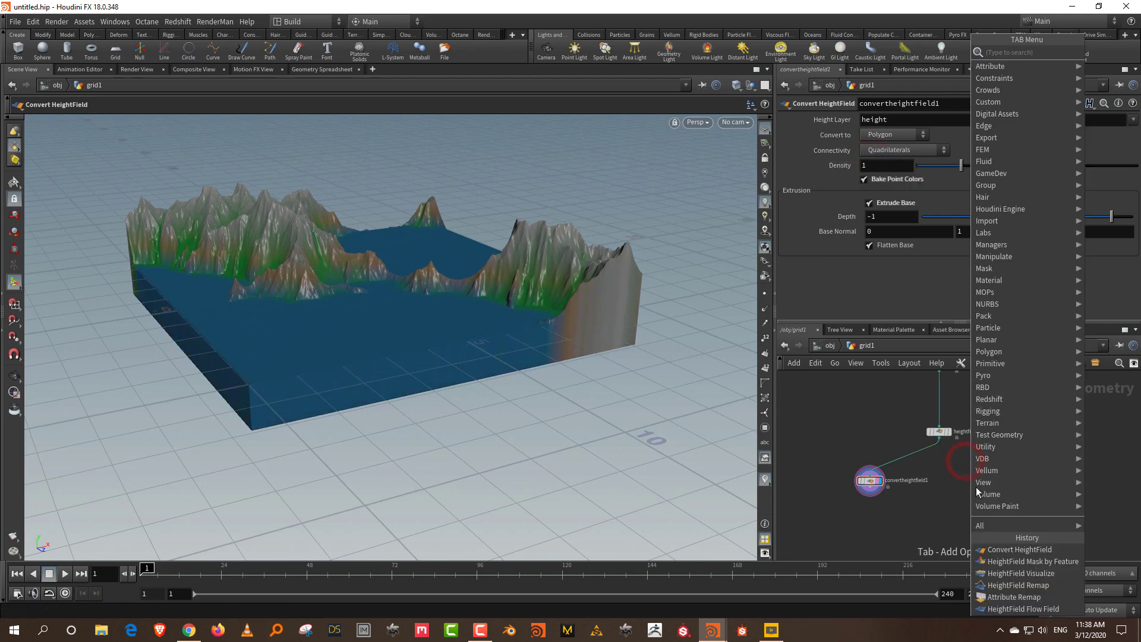
{"action": "left_click", "coordinate": [1008, 545]}
{"action": "left_click", "coordinate": [983, 475]}
{"action": "scroll", "coordinate": [948, 440], "scroll_direction": "up", "scroll_amount": 3}
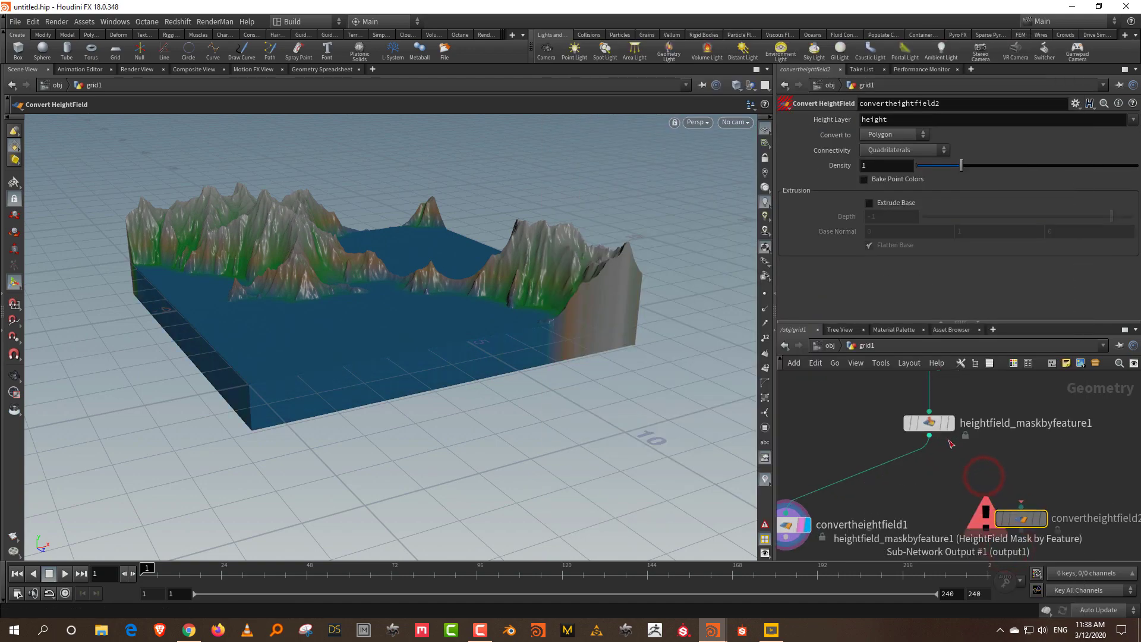
{"action": "left_click_drag", "start_coordinate": [931, 438], "coordinate": [1021, 506]}
{"action": "left_click", "coordinate": [1041, 518]}
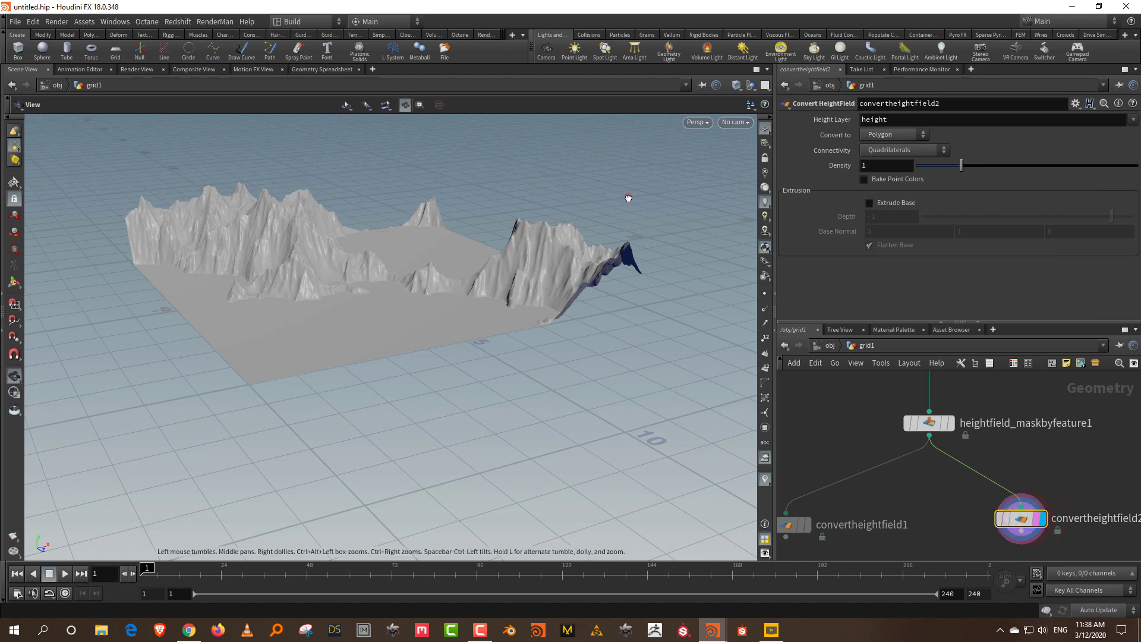
{"action": "left_click_drag", "start_coordinate": [629, 197], "coordinate": [631, 222], "text": "alt"}
Step: Set the Density of convertheightfield2 to 0.3 and inspect the coarser terrain
{"action": "left_click_drag", "start_coordinate": [871, 166], "coordinate": [835, 177]}
{"action": "type", "text": "0."}
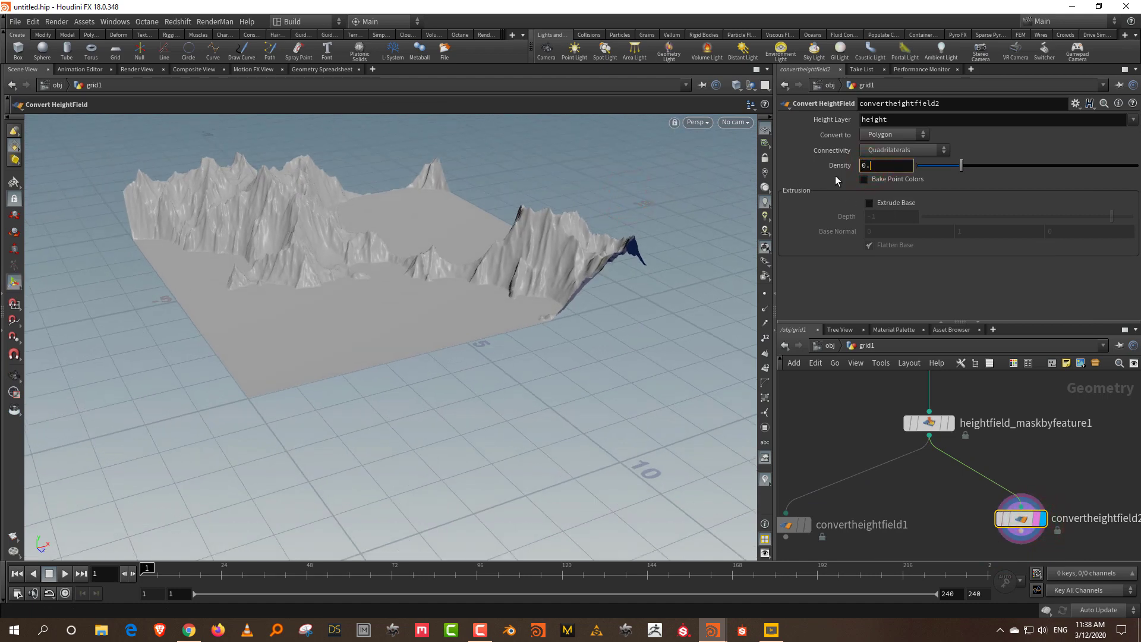
{"action": "type", "text": "3"}
{"action": "key", "text": "Return"}
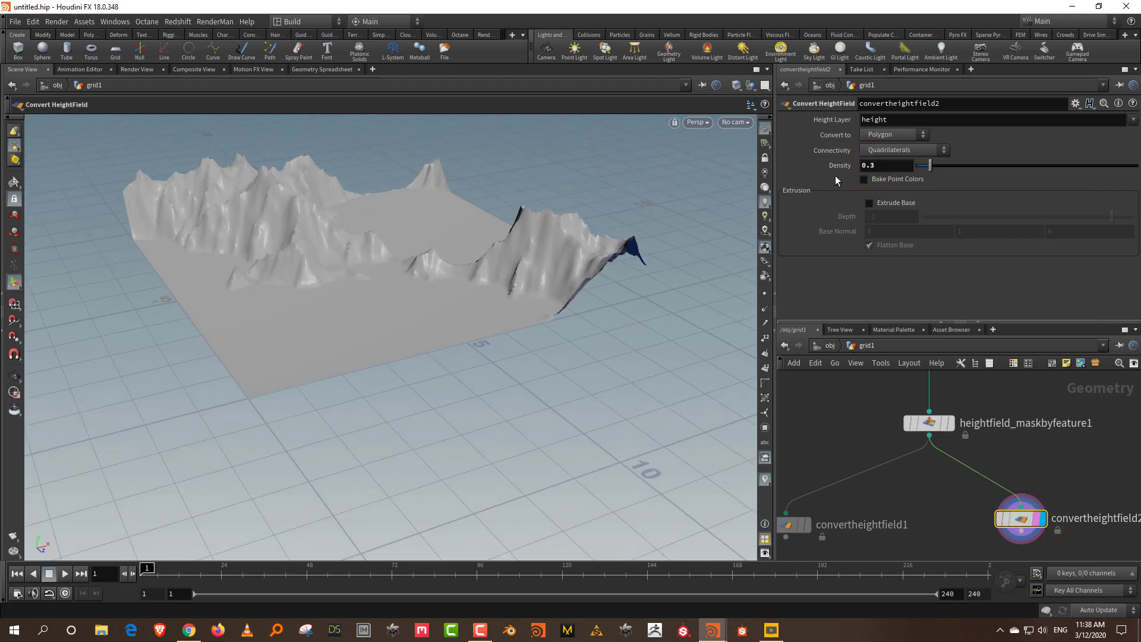
{"action": "left_click_drag", "start_coordinate": [600, 358], "coordinate": [603, 386], "text": "alt"}
{"action": "key", "text": "shift+w"}
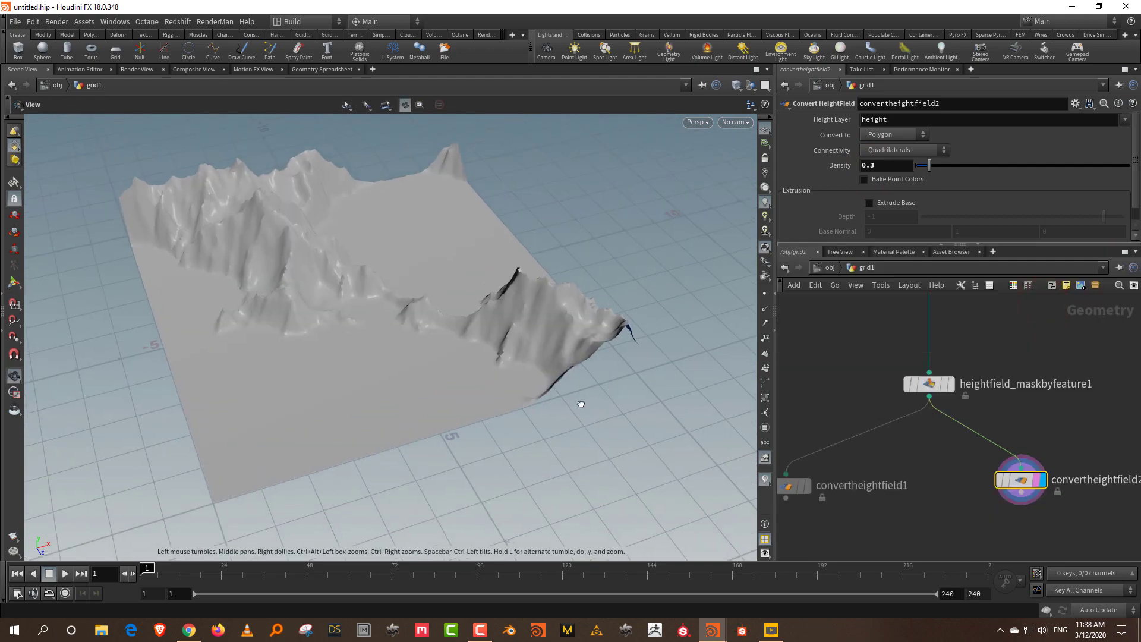
{"action": "left_click_drag", "start_coordinate": [580, 404], "coordinate": [581, 405], "text": "alt"}
Step: Check the node info of convertheightfield2 for its point and polygon counts and attributes
{"action": "middle_click_drag", "start_coordinate": [1088, 443], "coordinate": [1051, 401]}
{"action": "left_click", "coordinate": [1048, 415]}
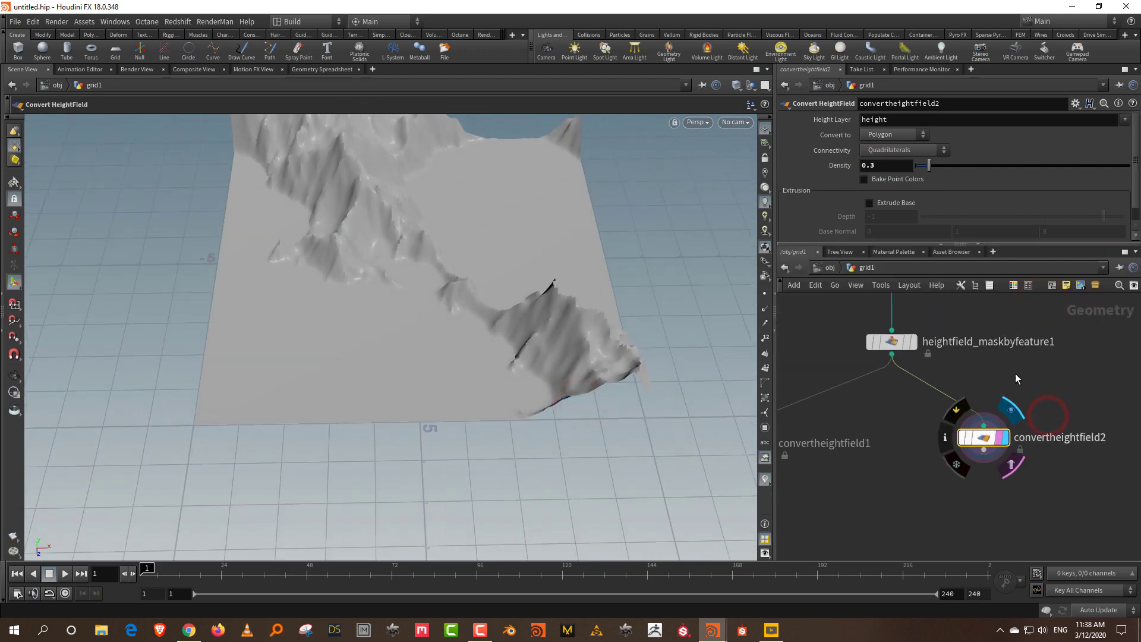
{"action": "mouse_move", "coordinate": [946, 438]}
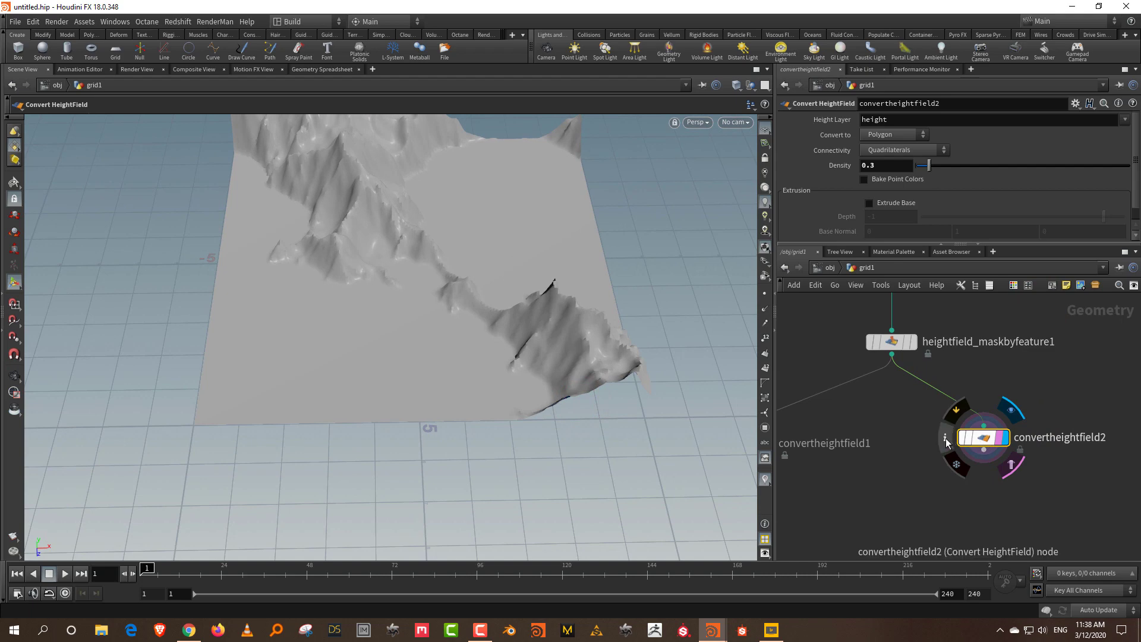
{"action": "left_click", "coordinate": [945, 438]}
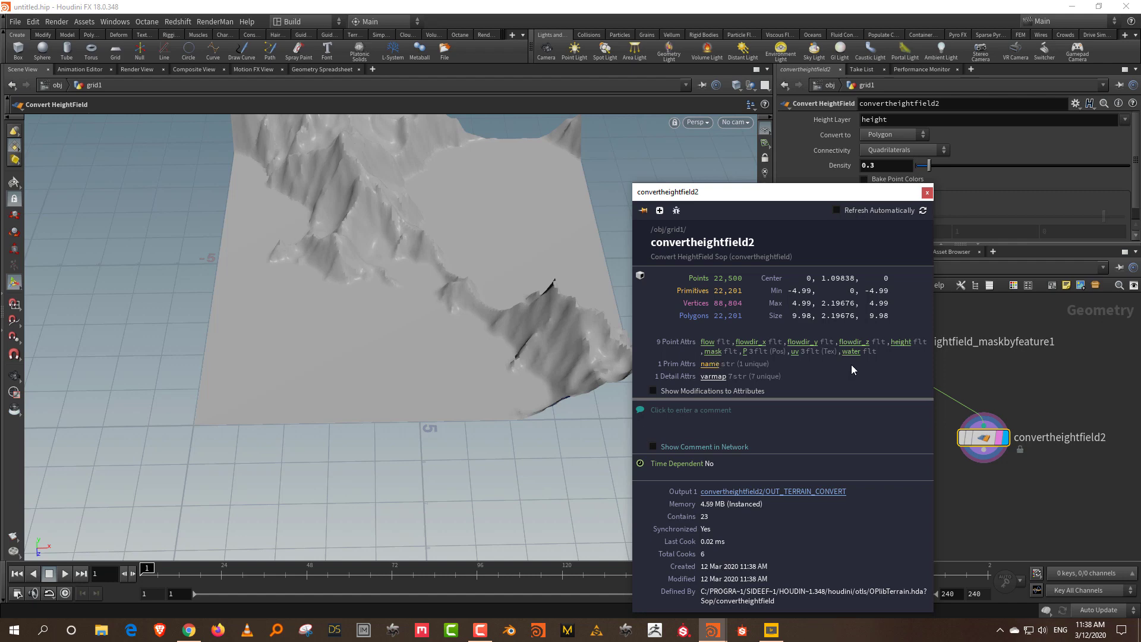
{"action": "left_click", "coordinate": [1067, 407]}
Step: Add a Remesh node below convertheightfield2, connect and display it, and show the terrain in wireframe
{"action": "left_click", "coordinate": [1032, 405]}
{"action": "key", "text": "Tab"}
{"action": "type", "text": "rem"}
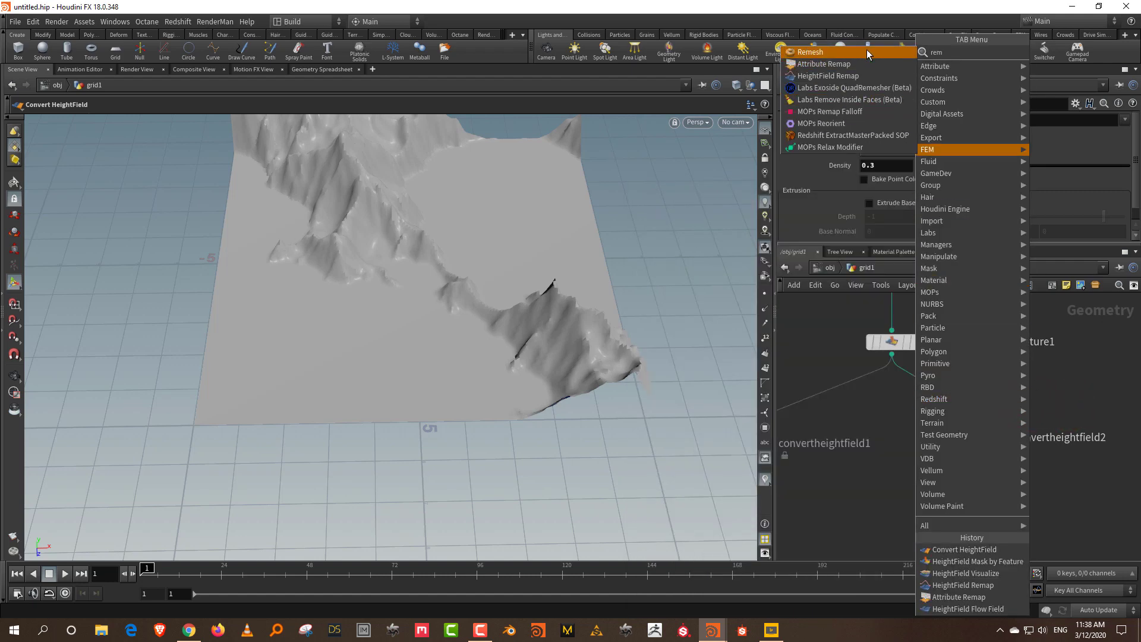
{"action": "left_click", "coordinate": [868, 54]}
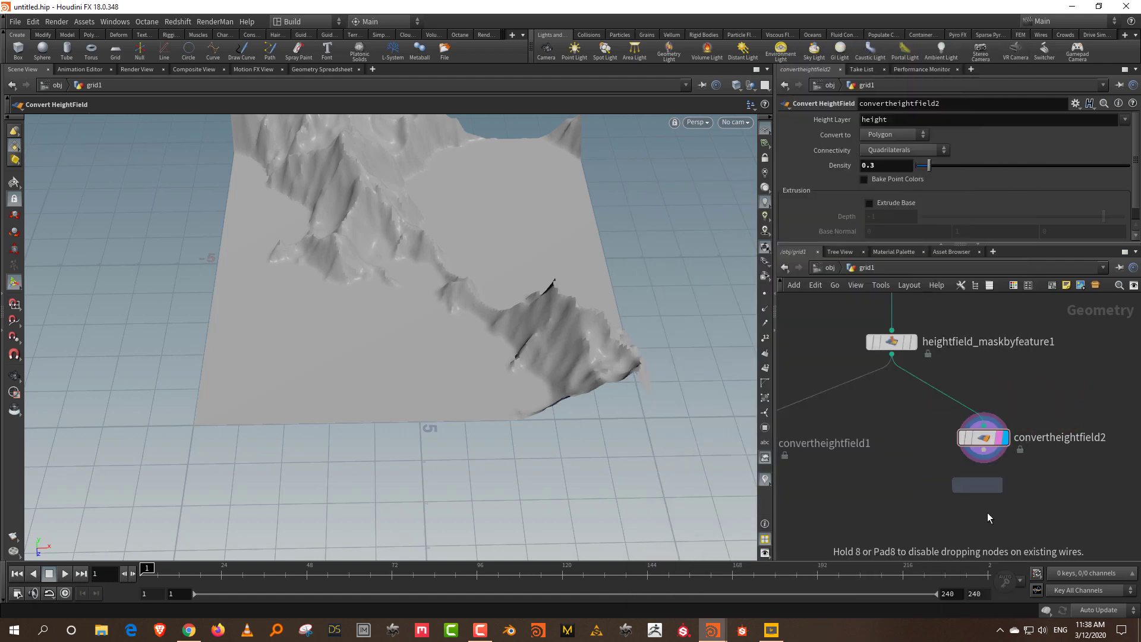
{"action": "left_click", "coordinate": [985, 518]}
{"action": "key", "text": "w"}
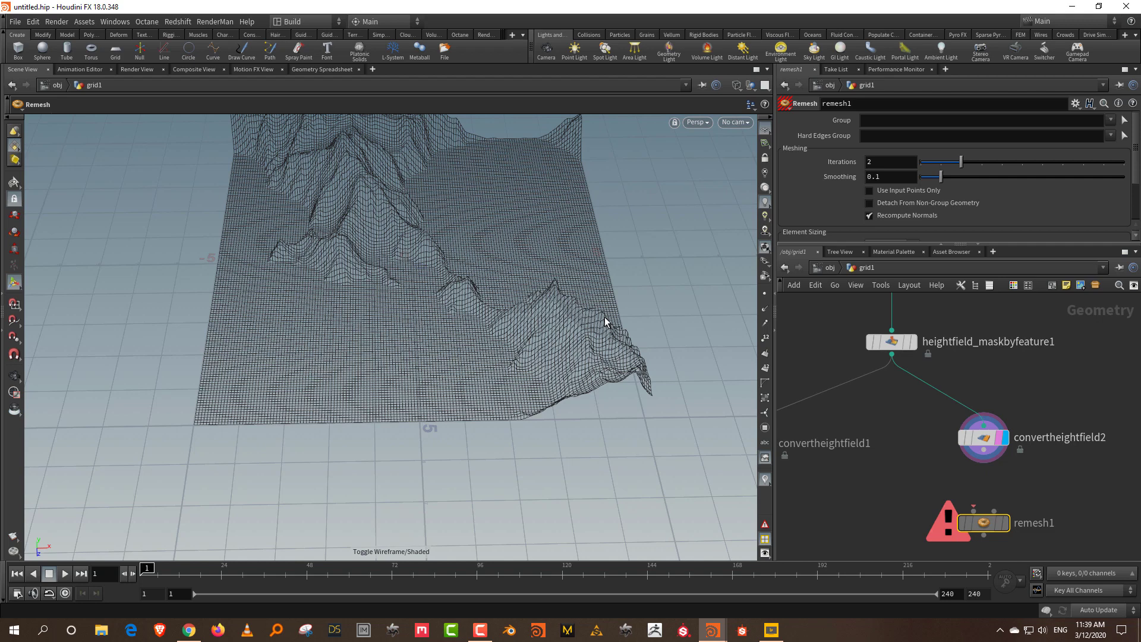
{"action": "left_click", "coordinate": [990, 431]}
{"action": "left_click", "coordinate": [973, 512]}
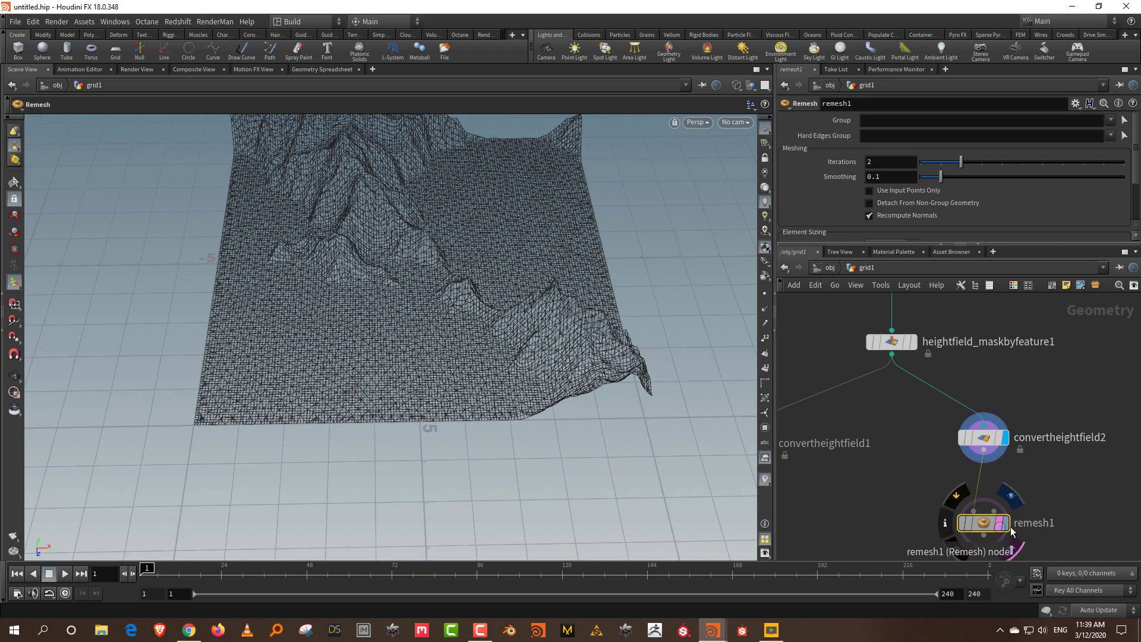
{"action": "left_click", "coordinate": [1005, 523]}
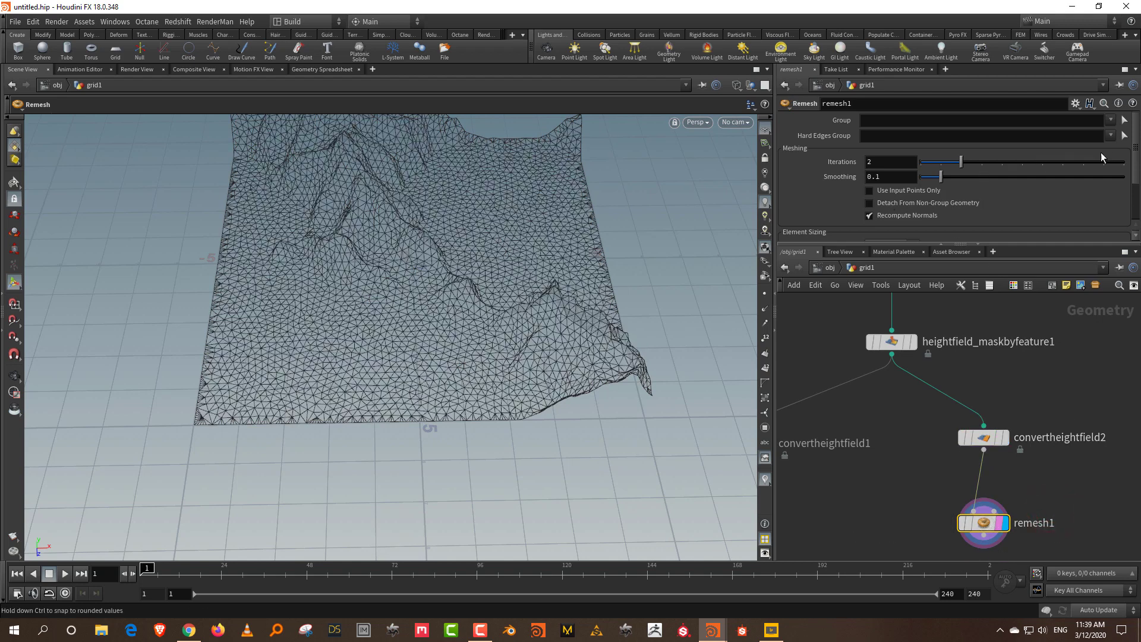
Step: Set the Target Size of remesh1 to 0.15
{"action": "scroll", "coordinate": [1100, 152], "scroll_direction": "down", "scroll_amount": 3}
{"action": "left_click", "coordinate": [895, 197]}
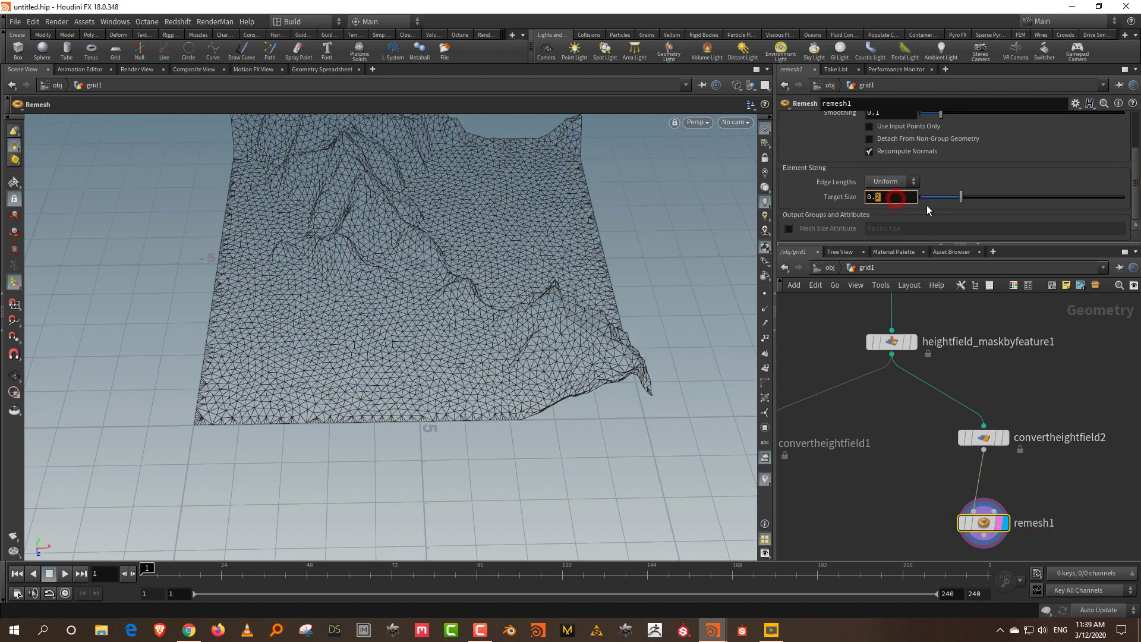
{"action": "type", "text": "15"}
{"action": "key", "text": "Return"}
Step: Check the node info of remesh1 for its point and polygon counts and examine the triangulated terrain
{"action": "middle_click_drag", "start_coordinate": [1045, 416], "coordinate": [1022, 340]}
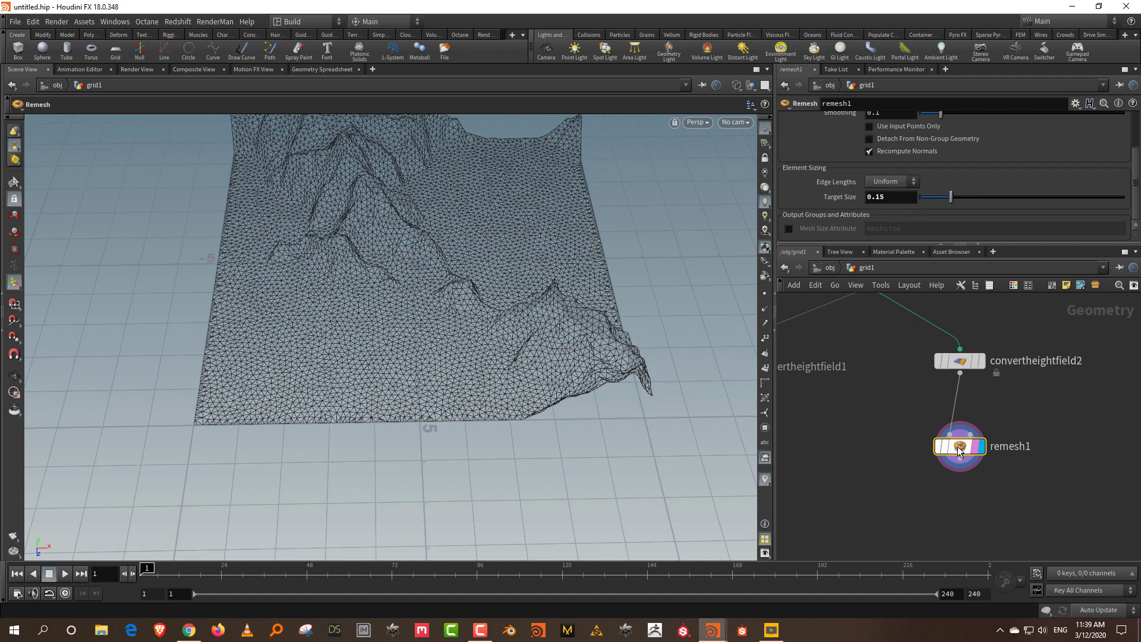
{"action": "left_click", "coordinate": [922, 447]}
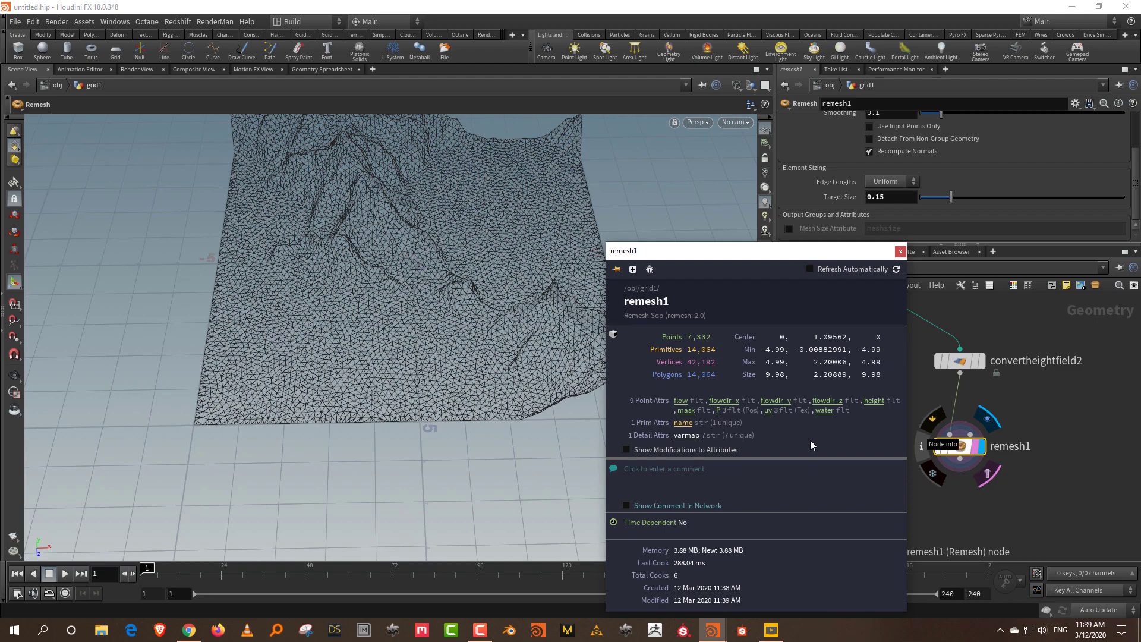
{"action": "left_click", "coordinate": [1031, 507]}
{"action": "middle_click_drag", "start_coordinate": [968, 493], "coordinate": [967, 446]}
{"action": "key", "text": "Escape"}
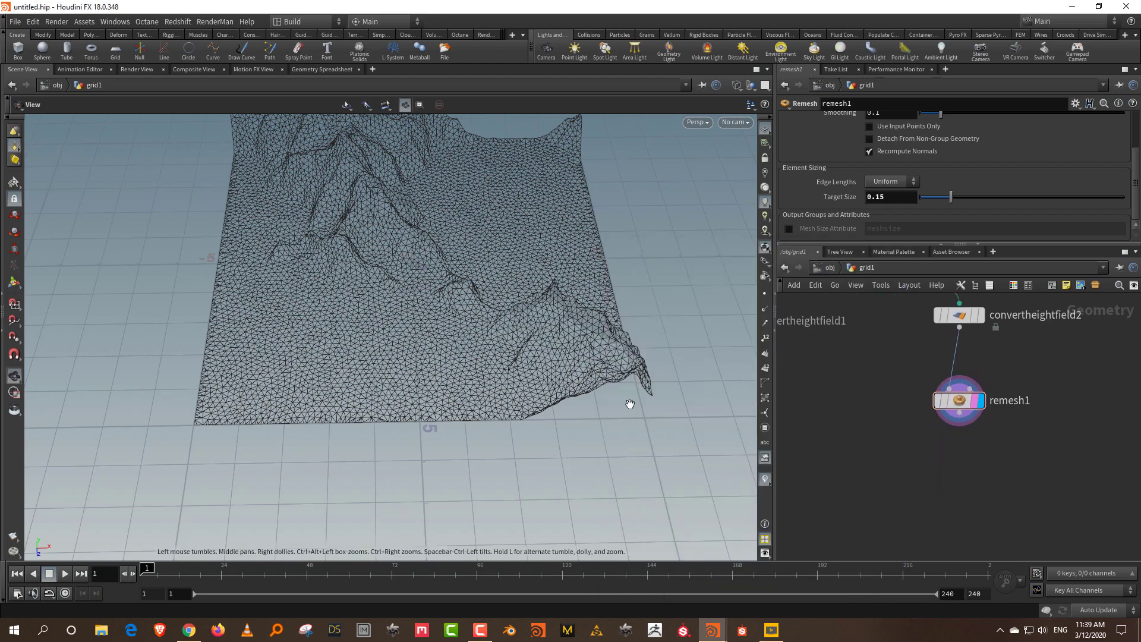
{"action": "left_click_drag", "start_coordinate": [629, 399], "coordinate": [553, 376]}
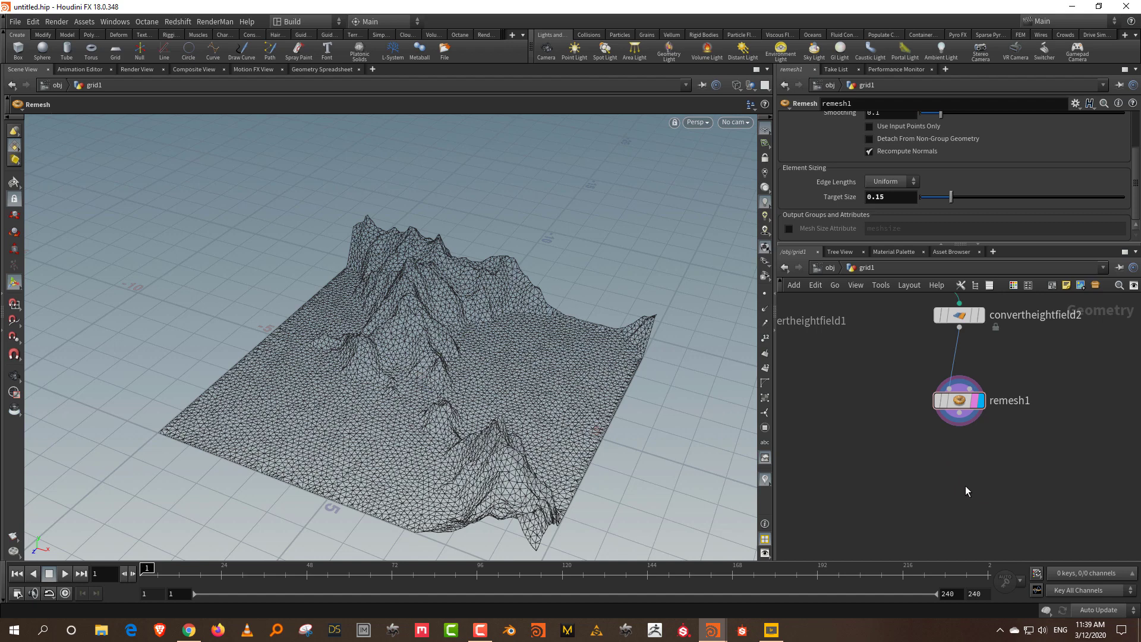
Step: Add an Attribute Promote node below remesh1, connect it, and display its output
{"action": "key", "text": "Tab"}
{"action": "type", "text": "prom"}
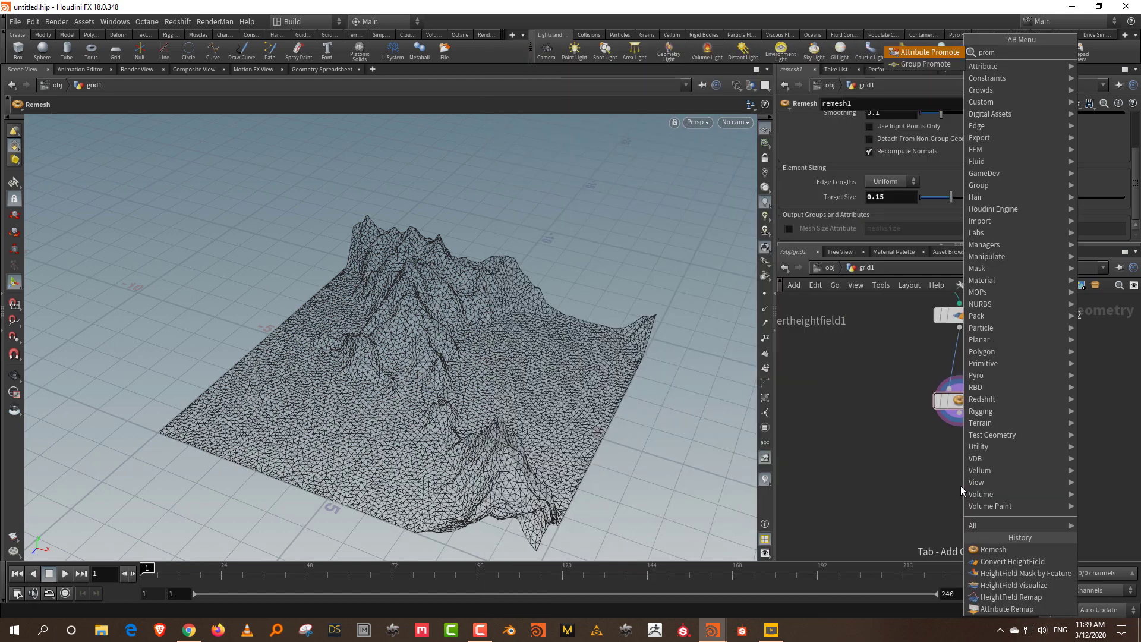
{"action": "left_click", "coordinate": [930, 51]}
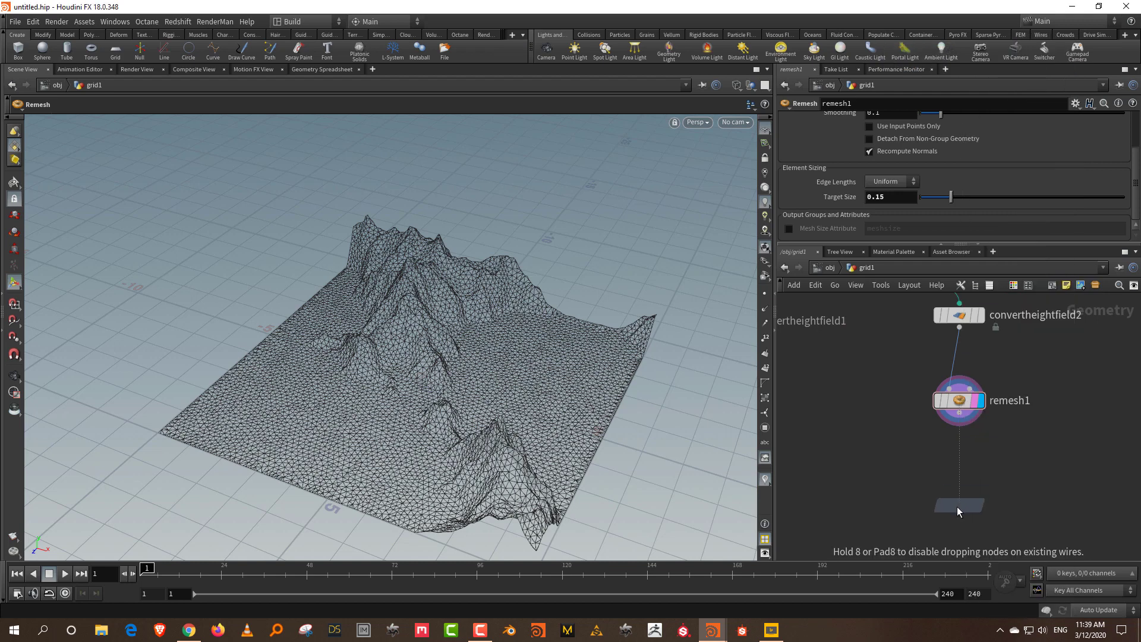
{"action": "left_click", "coordinate": [956, 506]}
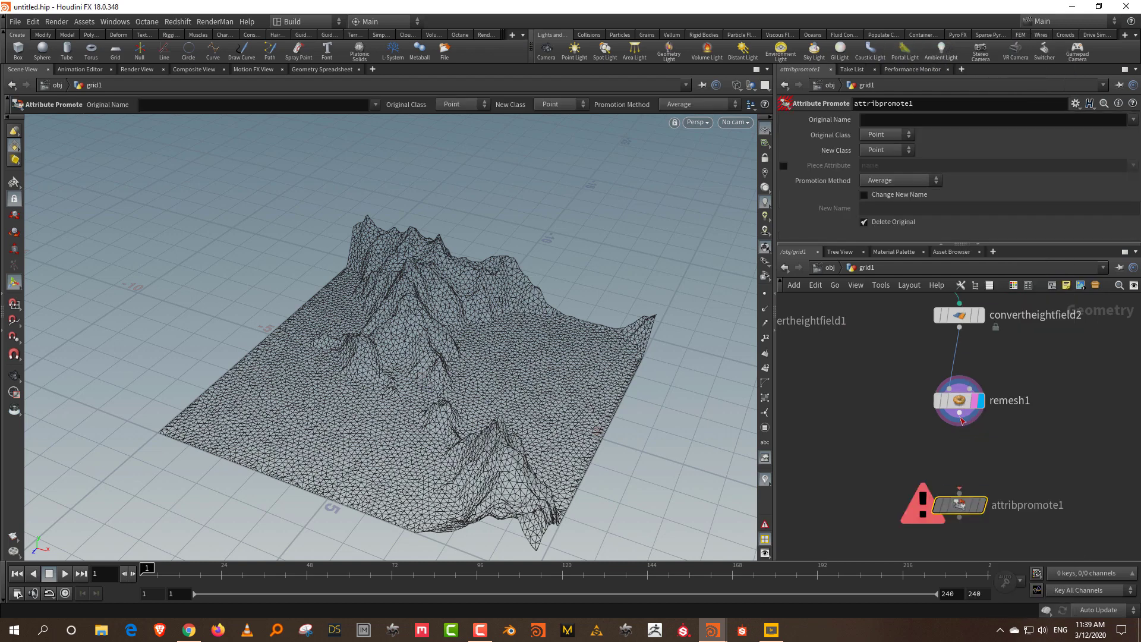
{"action": "left_click", "coordinate": [981, 505]}
Step: Promote the mask attribute from Point to Primitive in attribpromote1
{"action": "left_click", "coordinate": [1132, 119]}
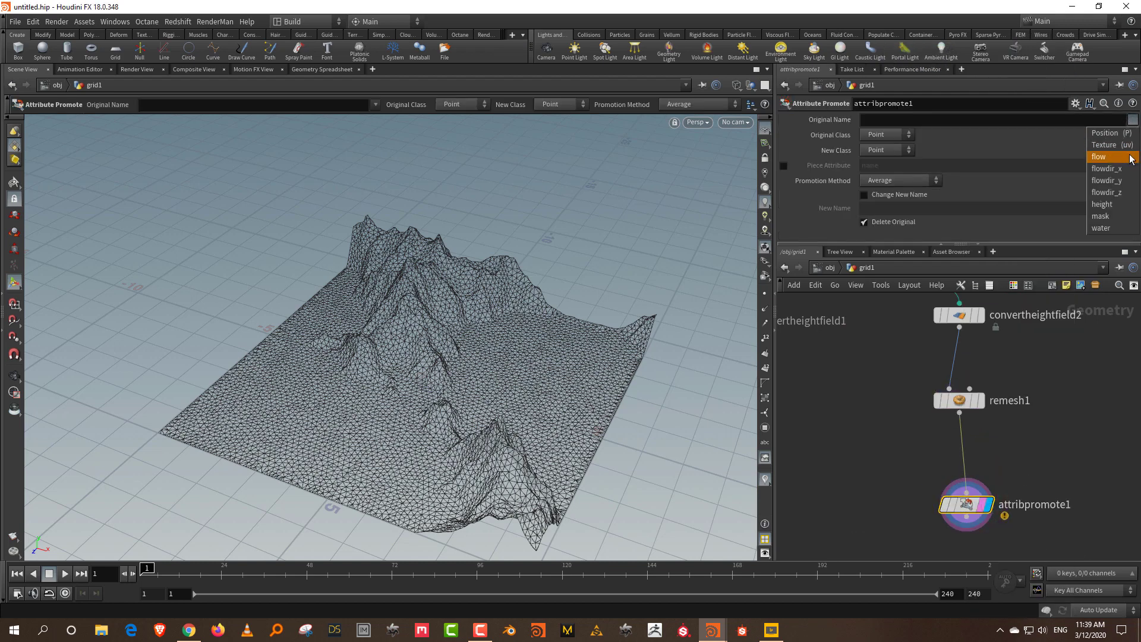
{"action": "left_click", "coordinate": [1125, 216]}
{"action": "left_click", "coordinate": [898, 152]}
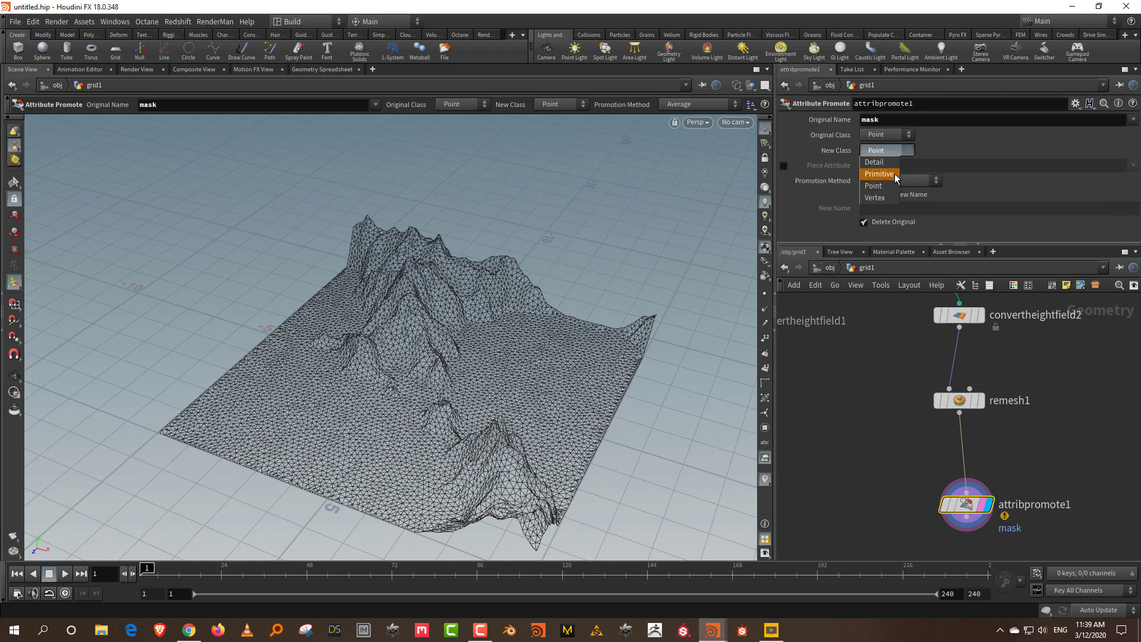
{"action": "left_click", "coordinate": [895, 175]}
Step: Add a Group Expression node below attribpromote1, connect it, and display its output
{"action": "middle_click_drag", "start_coordinate": [1067, 471], "coordinate": [1058, 418]}
{"action": "left_click_drag", "start_coordinate": [960, 452], "coordinate": [953, 428]}
{"action": "key", "text": "Tab"}
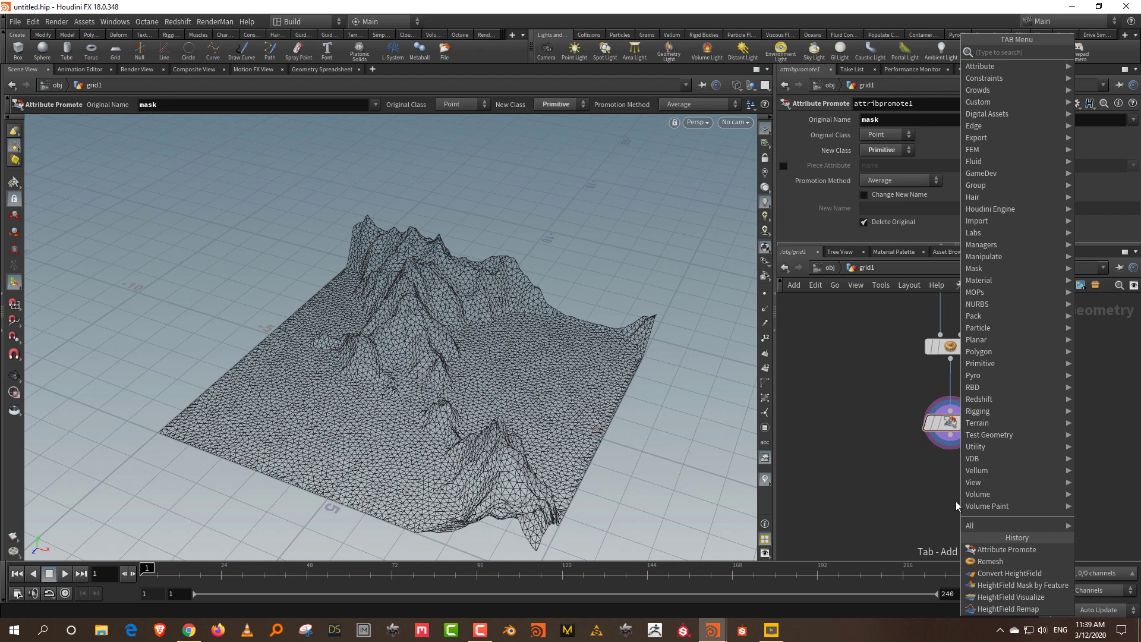
{"action": "type", "text": "group"}
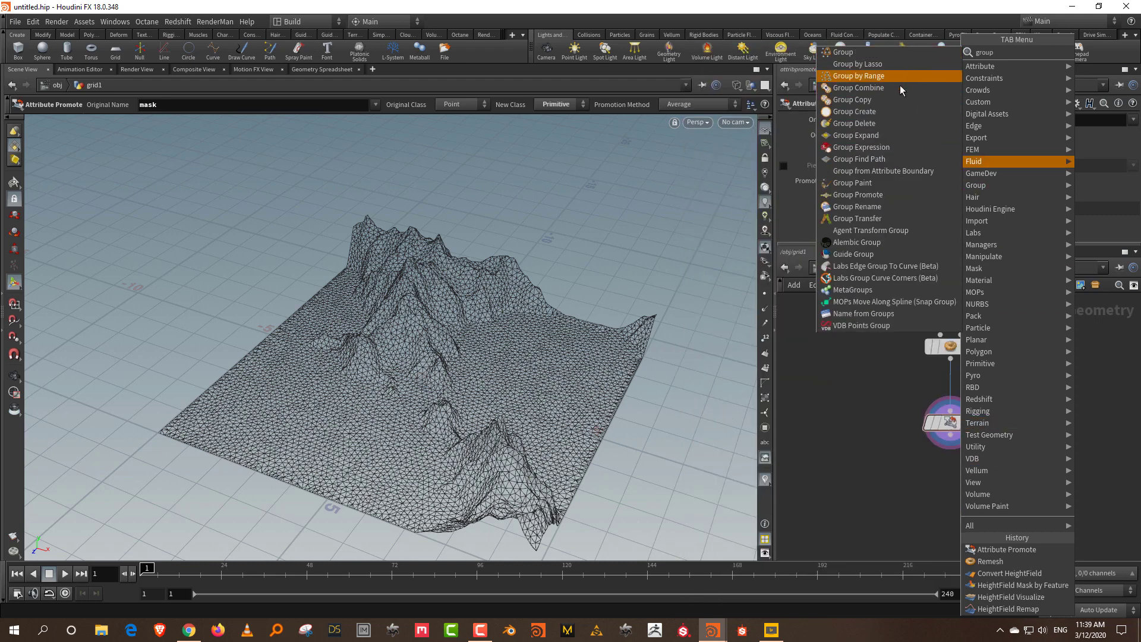
{"action": "left_click", "coordinate": [896, 145]}
{"action": "left_click", "coordinate": [949, 522]}
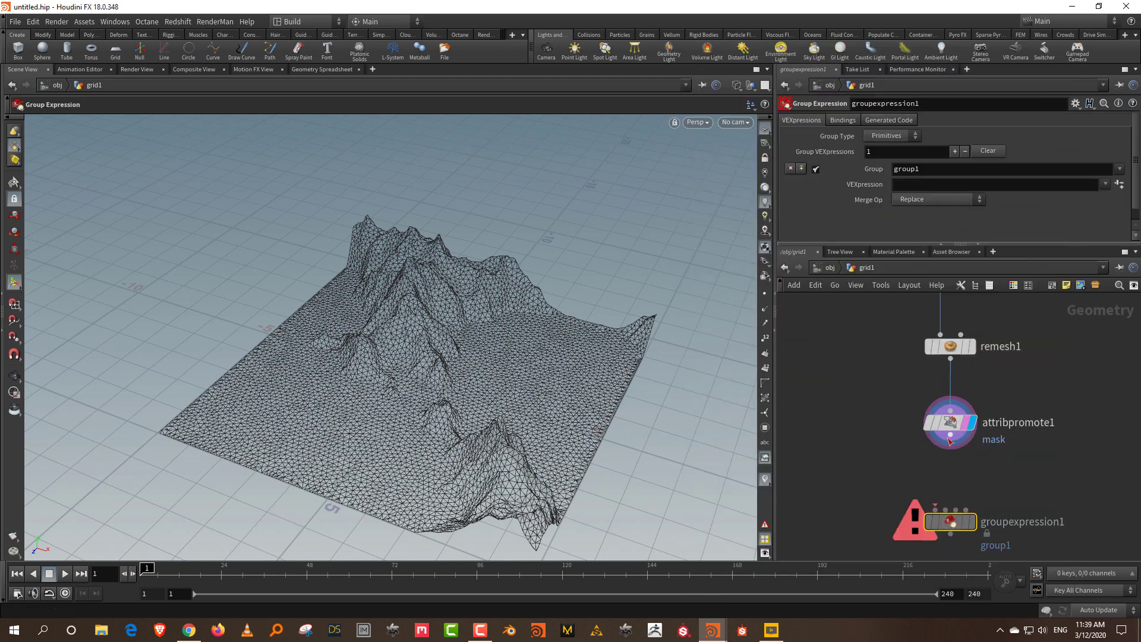
{"action": "left_click", "coordinate": [949, 442]}
{"action": "left_click", "coordinate": [950, 509]}
{"action": "left_click_drag", "start_coordinate": [913, 245], "coordinate": [917, 309]}
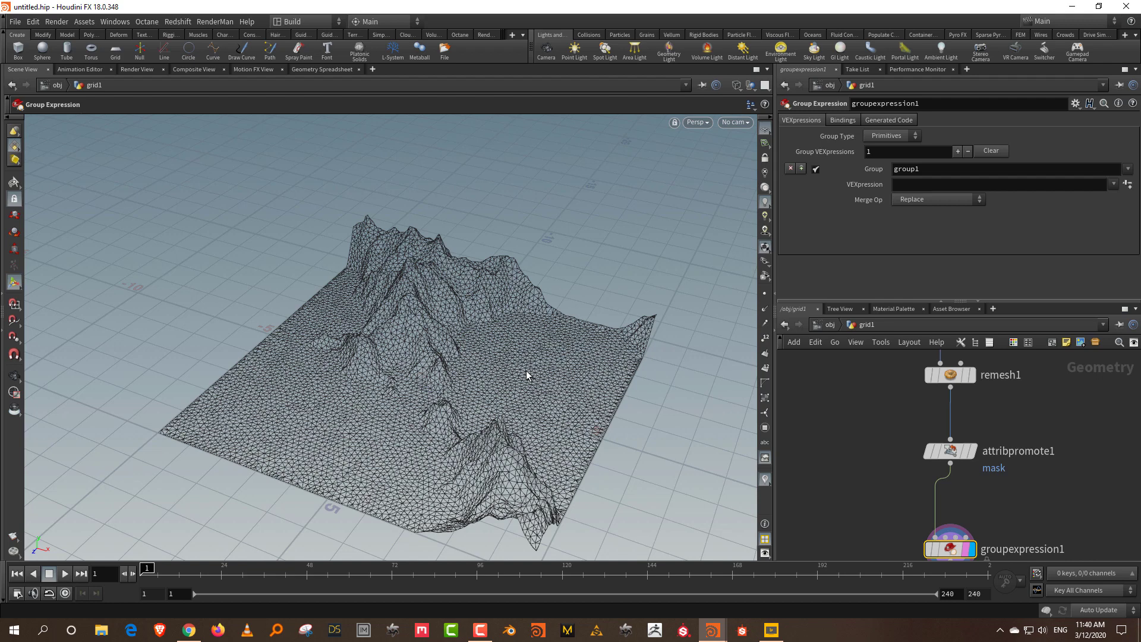
{"action": "left_click", "coordinate": [901, 172]}
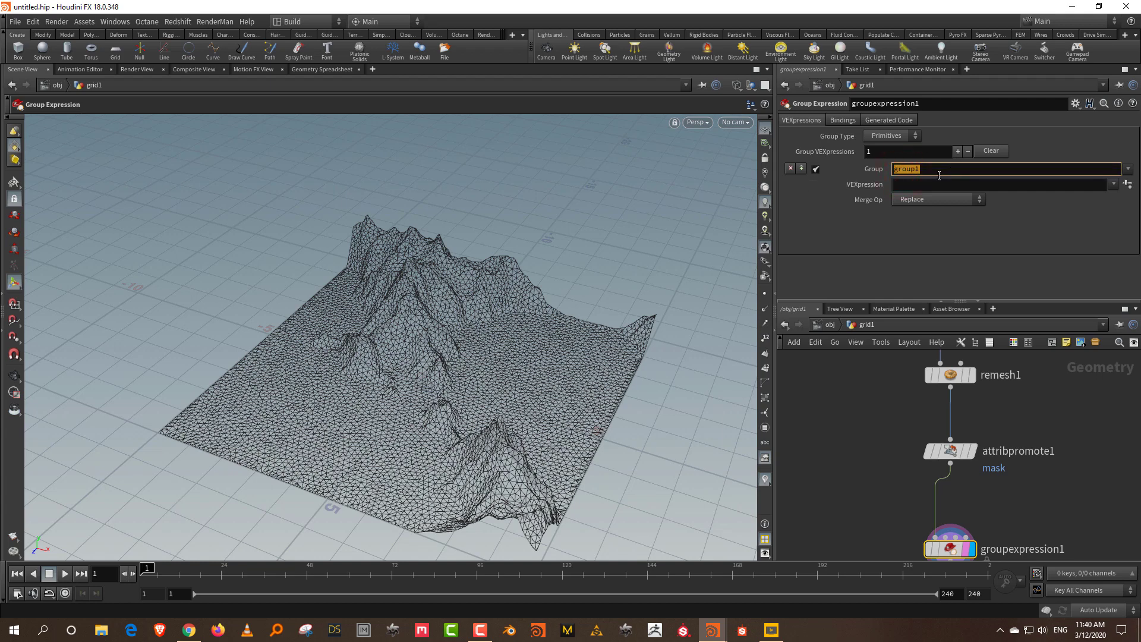
{"action": "type", "text": "ori"}
{"action": "key", "text": "Return"}
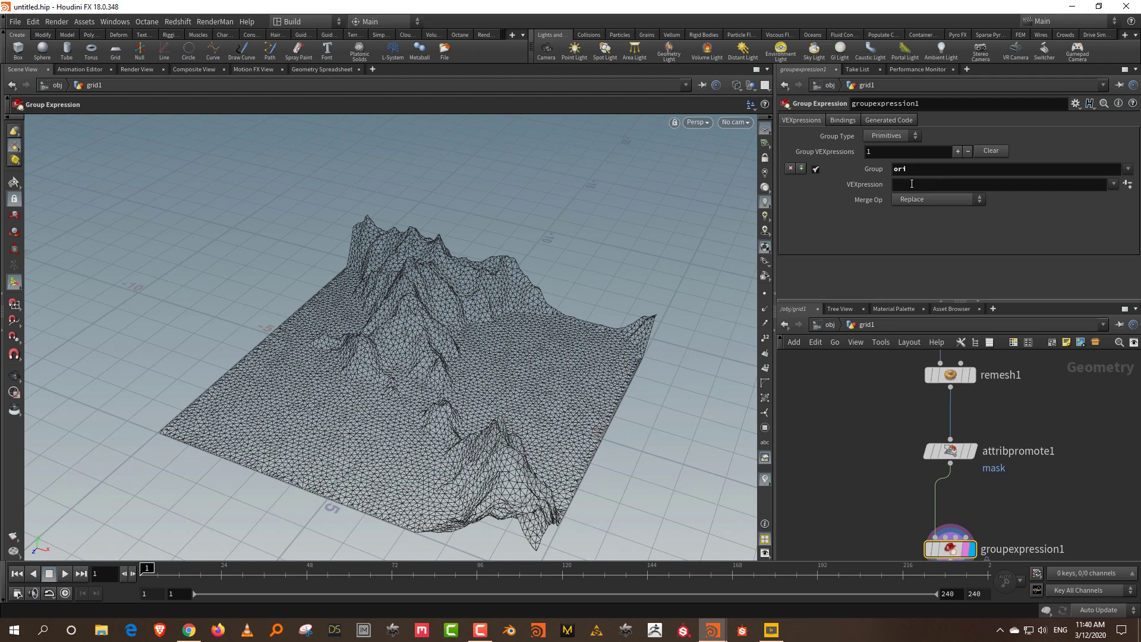
{"action": "left_click", "coordinate": [911, 184]}
{"action": "type", "text": "@mask"}
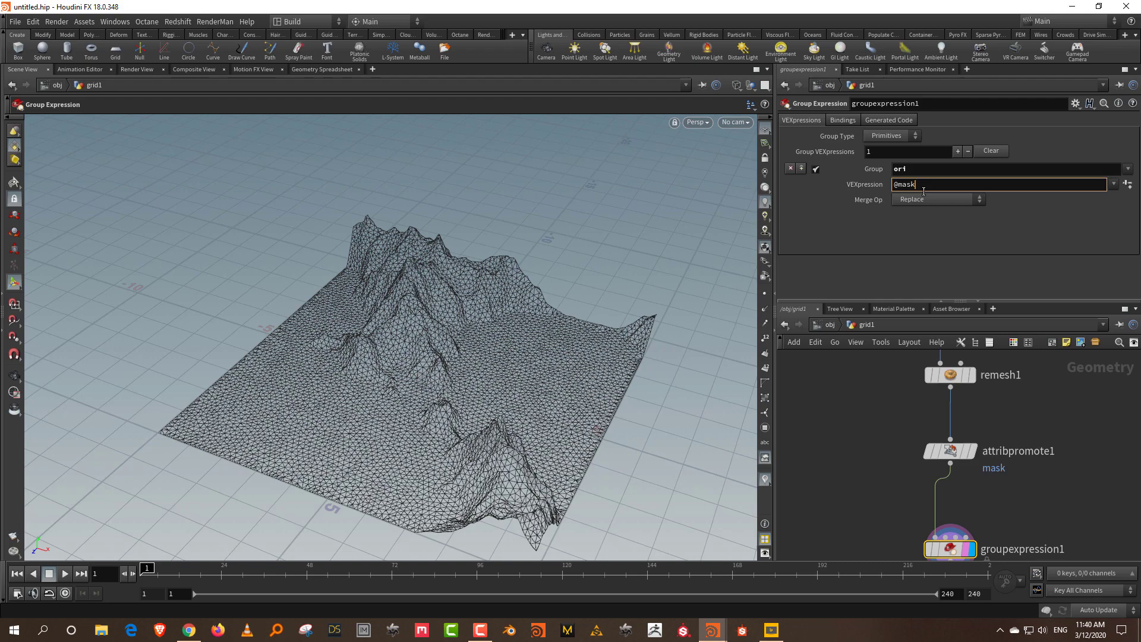
{"action": "type", "text": ">0.9"}
{"action": "key", "text": "Return"}
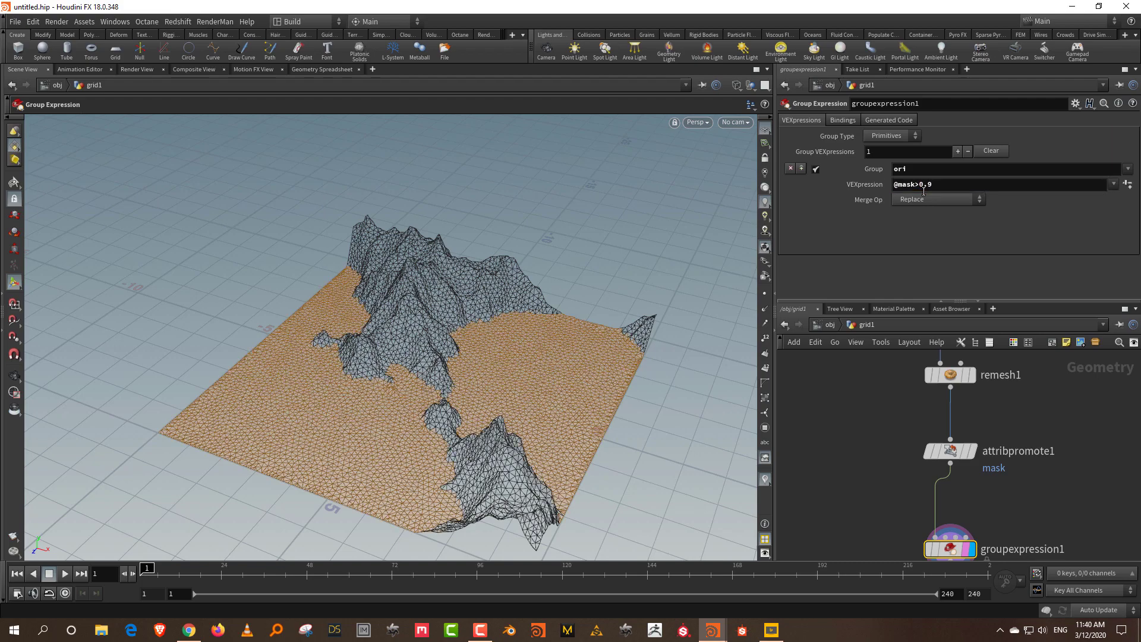
Step: Duplicate groupexpression1 and place the copy beside it as a second branch from attribpromote1
{"action": "left_click_drag", "start_coordinate": [595, 342], "coordinate": [618, 338], "text": "alt"}
{"action": "middle_click_drag", "start_coordinate": [1013, 497], "coordinate": [1016, 420]}
{"action": "left_click", "coordinate": [1027, 444]}
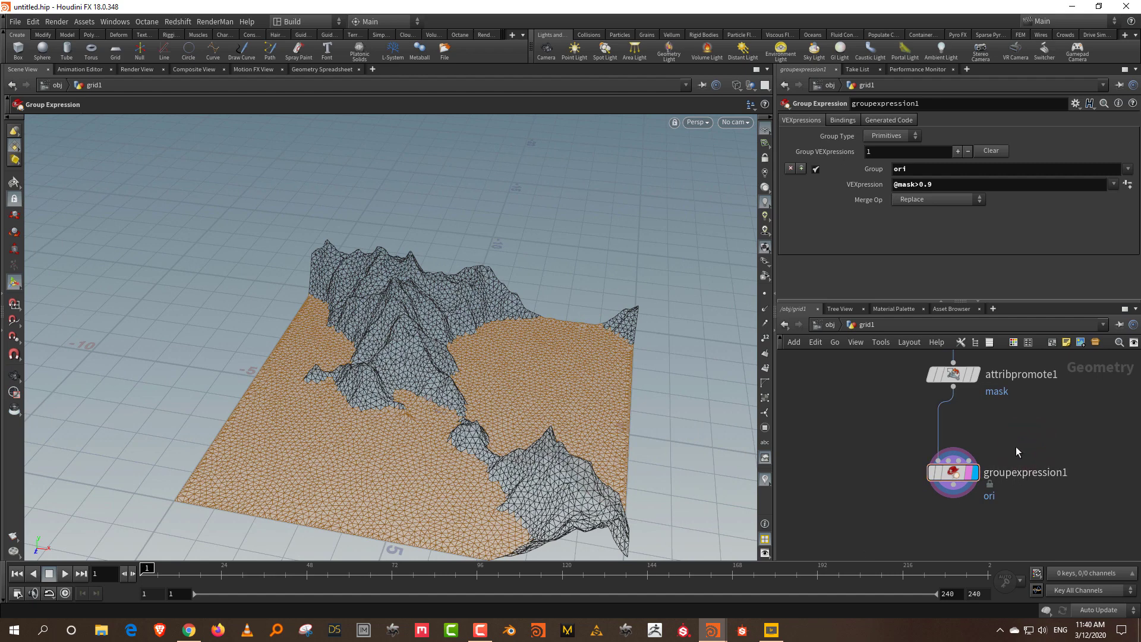
{"action": "left_click", "coordinate": [996, 468]}
{"action": "key", "text": "ctrl+c"}
{"action": "key", "text": "ctrl+v"}
{"action": "left_click_drag", "start_coordinate": [1003, 449], "coordinate": [821, 457]}
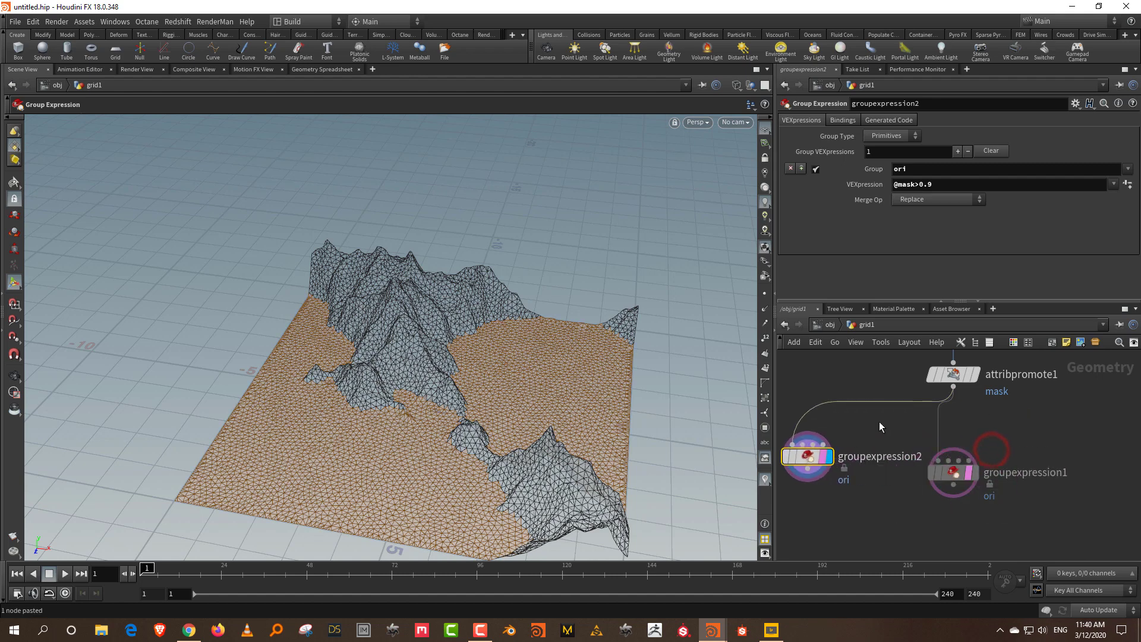
{"action": "double_click", "coordinate": [899, 169]}
{"action": "type", "text": "bound"}
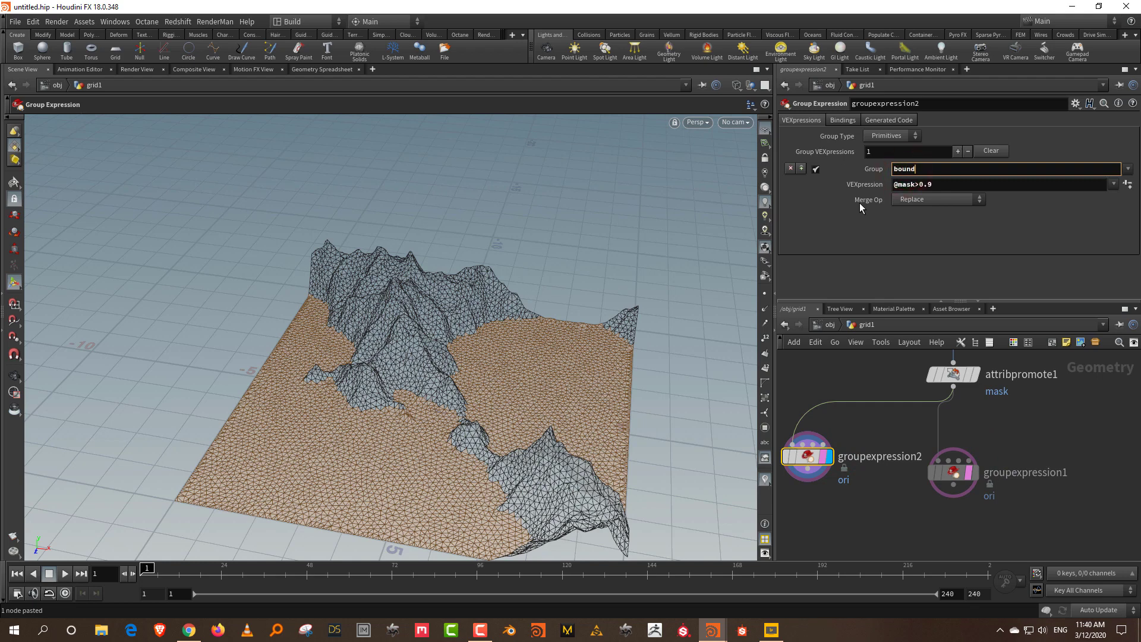
{"action": "key", "text": "Return"}
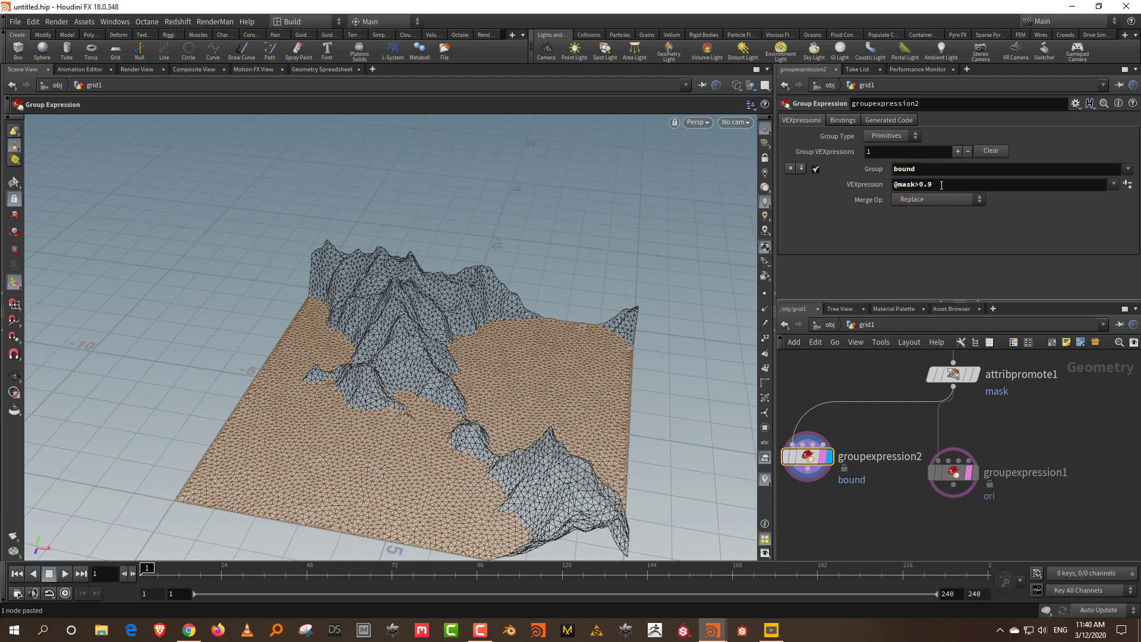
{"action": "left_click", "coordinate": [941, 185]}
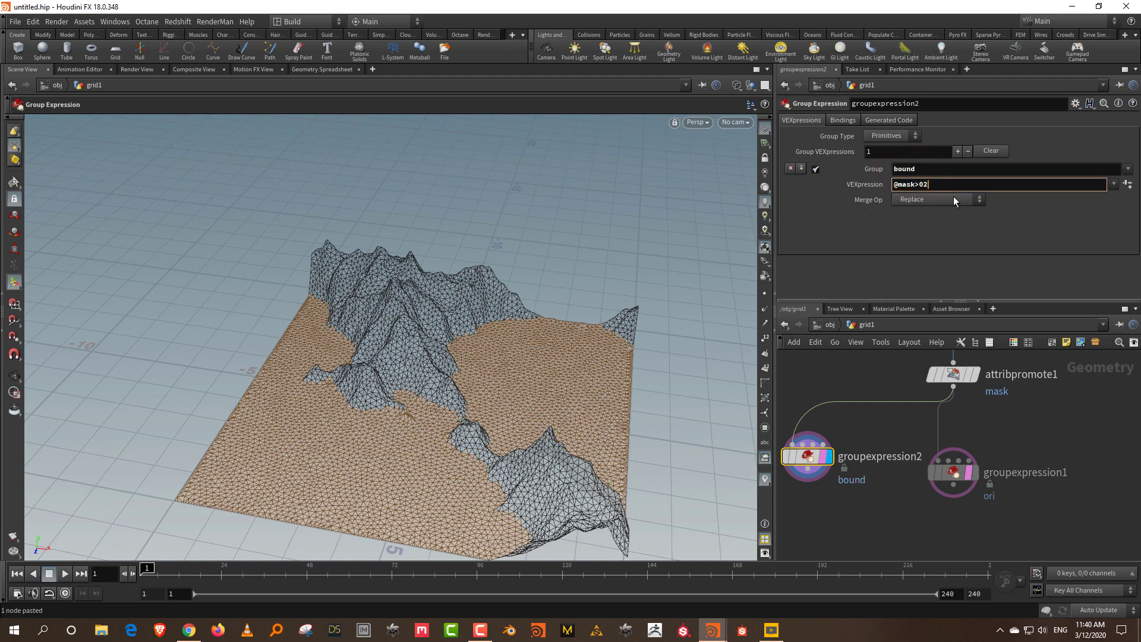
{"action": "type", "text": "2"}
{"action": "key", "text": "Return"}
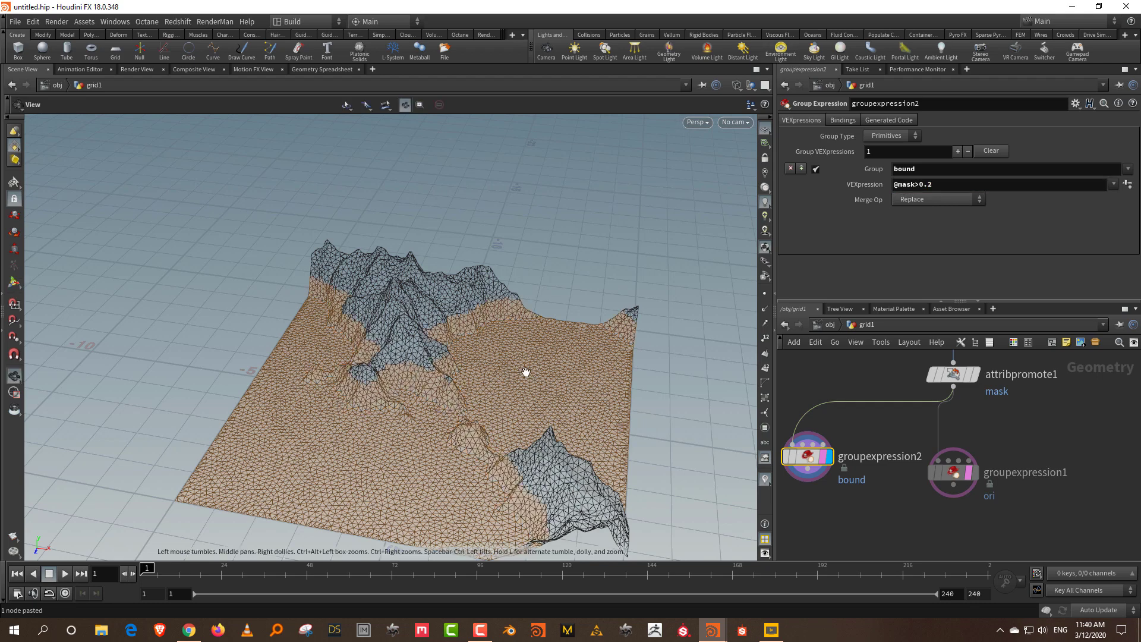
{"action": "left_click_drag", "start_coordinate": [501, 374], "coordinate": [486, 424], "text": "alt"}
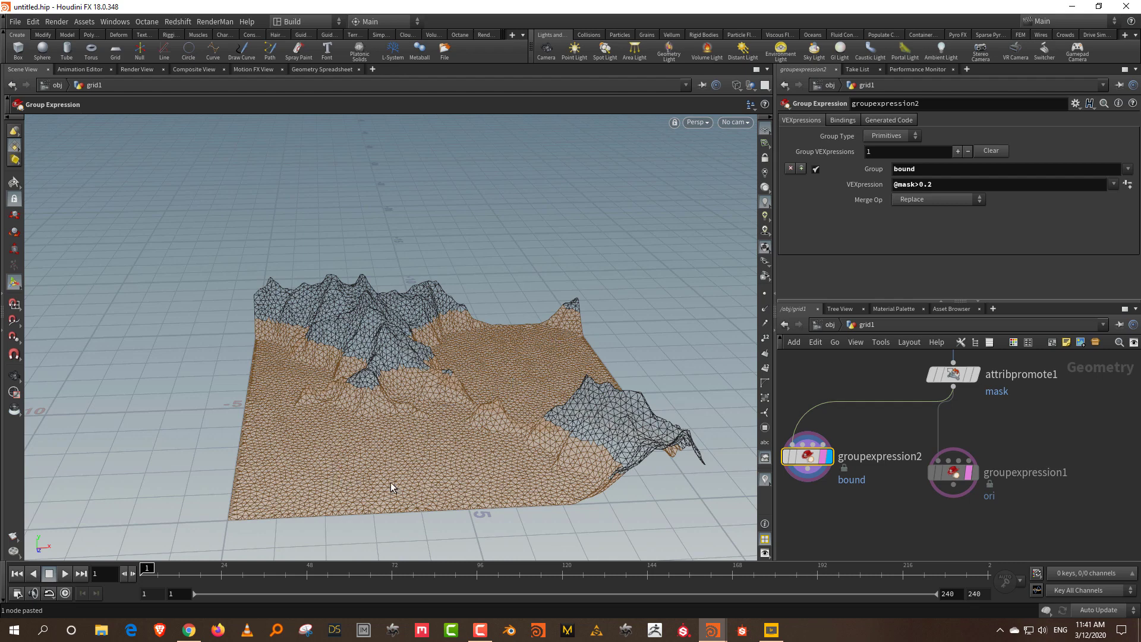
Step: Display the output of groupexpression1 and move the node farther away from groupexpression2
{"action": "middle_click_drag", "start_coordinate": [1004, 474], "coordinate": [991, 424]}
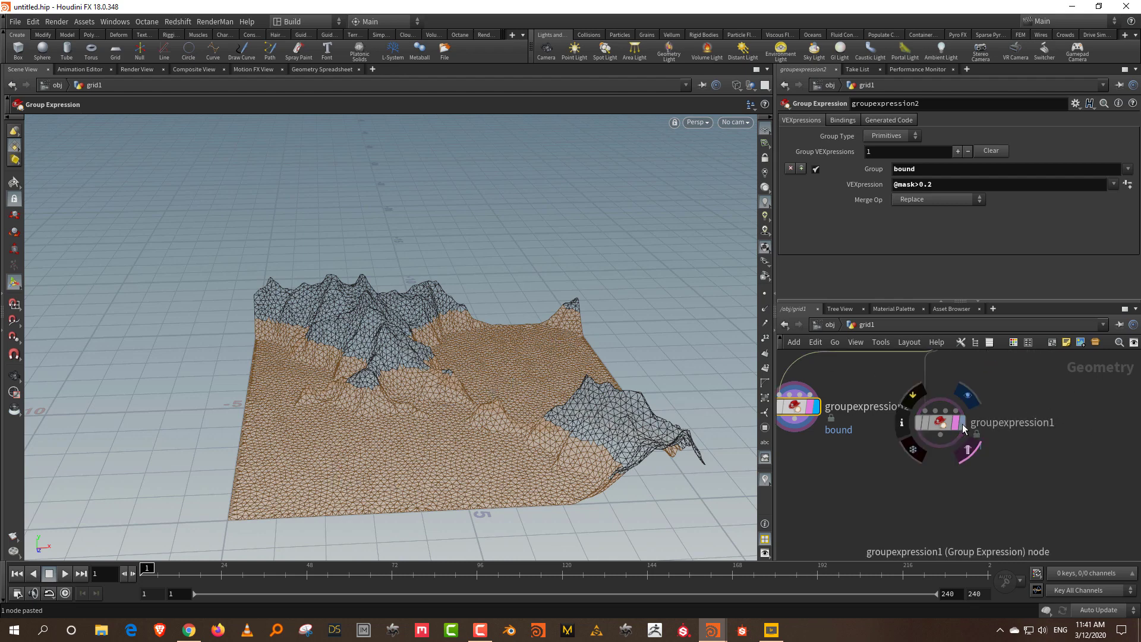
{"action": "left_click", "coordinate": [961, 422]}
{"action": "left_click_drag", "start_coordinate": [940, 423], "coordinate": [988, 421]}
{"action": "left_click_drag", "start_coordinate": [1071, 392], "coordinate": [949, 474]}
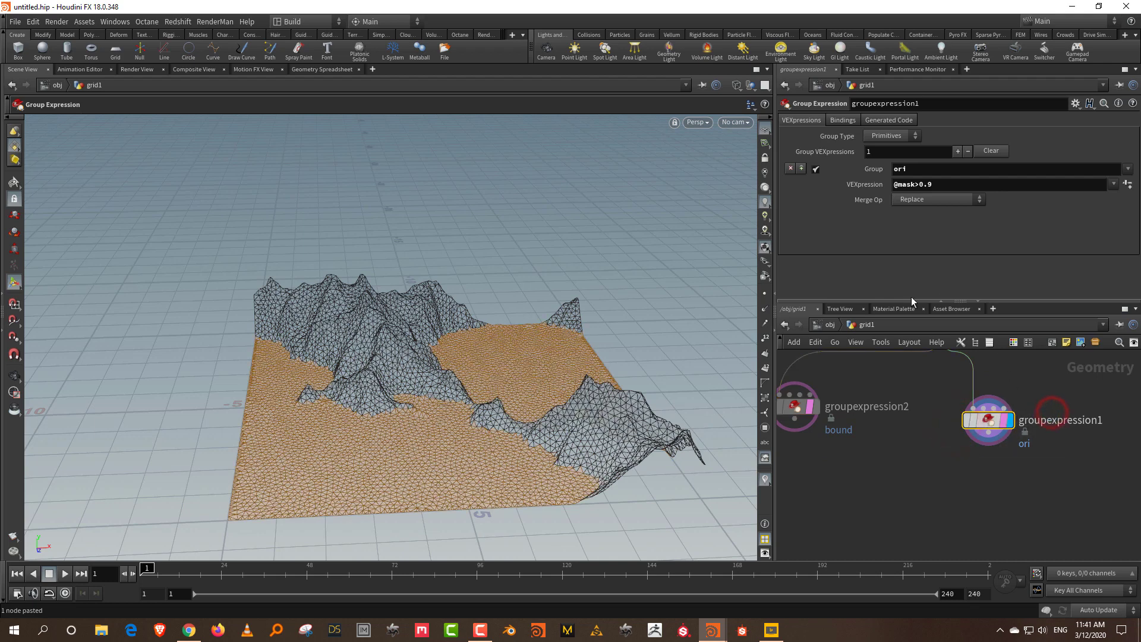
{"action": "left_click_drag", "start_coordinate": [913, 301], "coordinate": [915, 226]}
{"action": "middle_click_drag", "start_coordinate": [982, 436], "coordinate": [948, 437]}
{"action": "left_click", "coordinate": [955, 449]}
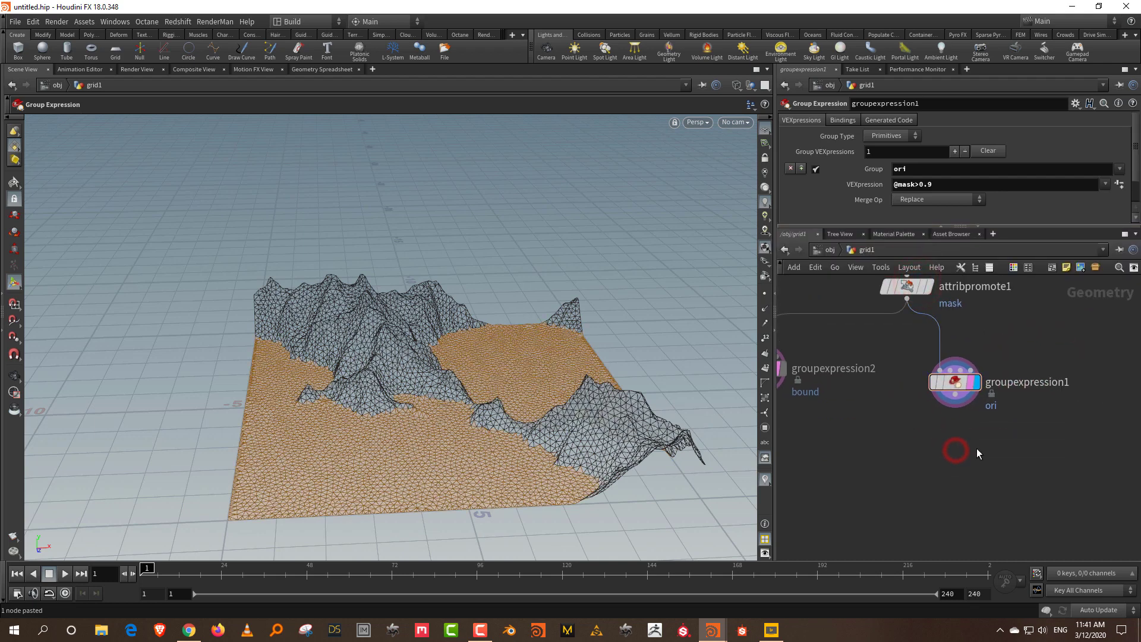
Step: Add a Scatter node below groupexpression1, connect it, and display its output
{"action": "key", "text": "Tab"}
{"action": "type", "text": "scatt"}
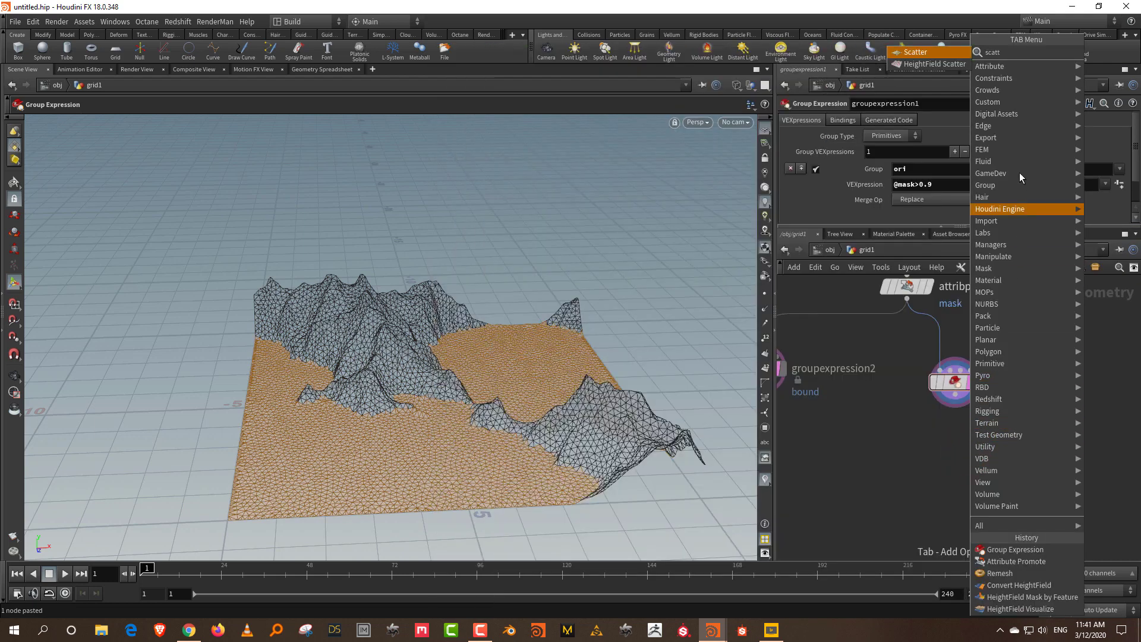
{"action": "left_click", "coordinate": [943, 52]}
{"action": "left_click", "coordinate": [996, 494]}
{"action": "left_click_drag", "start_coordinate": [954, 394], "coordinate": [995, 482]}
{"action": "left_click", "coordinate": [1015, 495]}
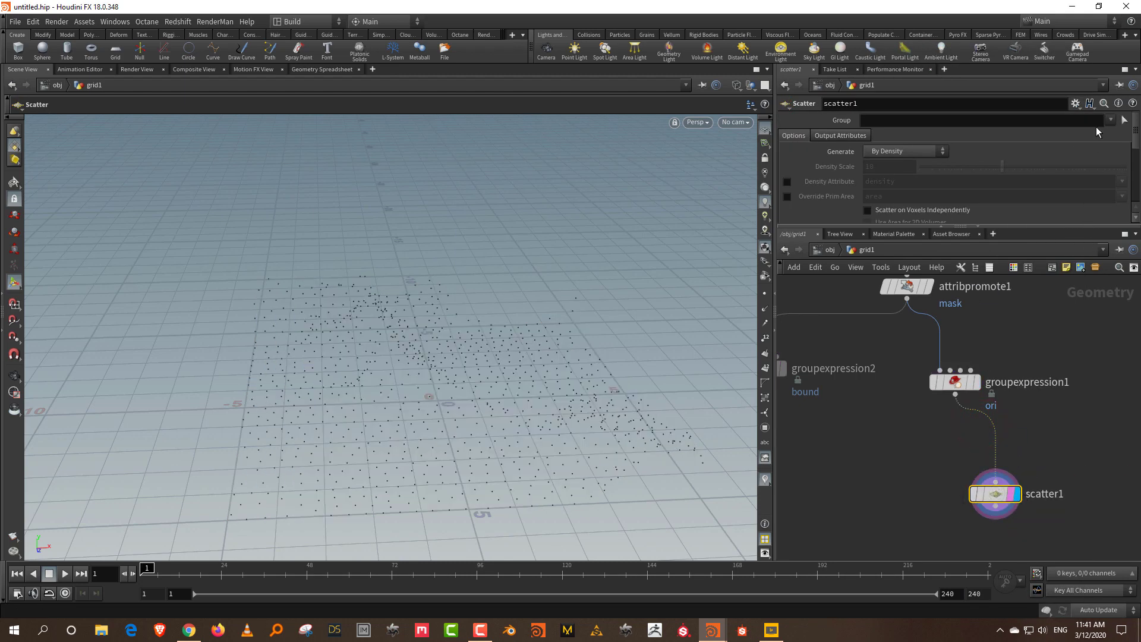
Step: Restrict scatter1 to the ori group and set its Force Total Count to 3
{"action": "left_click", "coordinate": [1109, 120]}
{"action": "left_click", "coordinate": [1097, 145]}
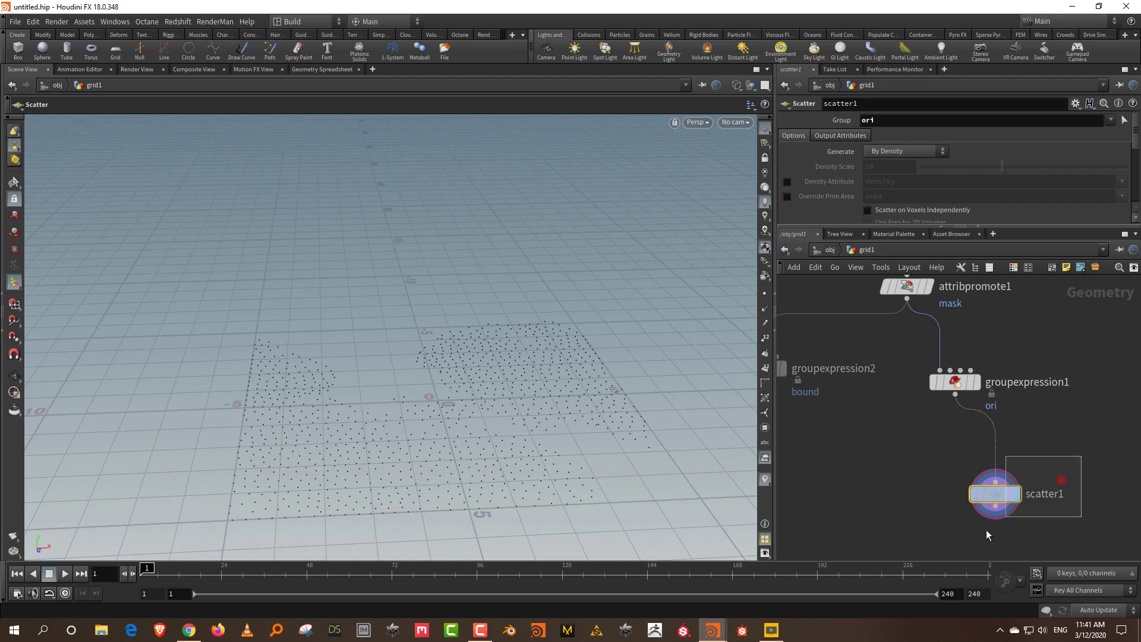
{"action": "left_click_drag", "start_coordinate": [858, 226], "coordinate": [857, 325]}
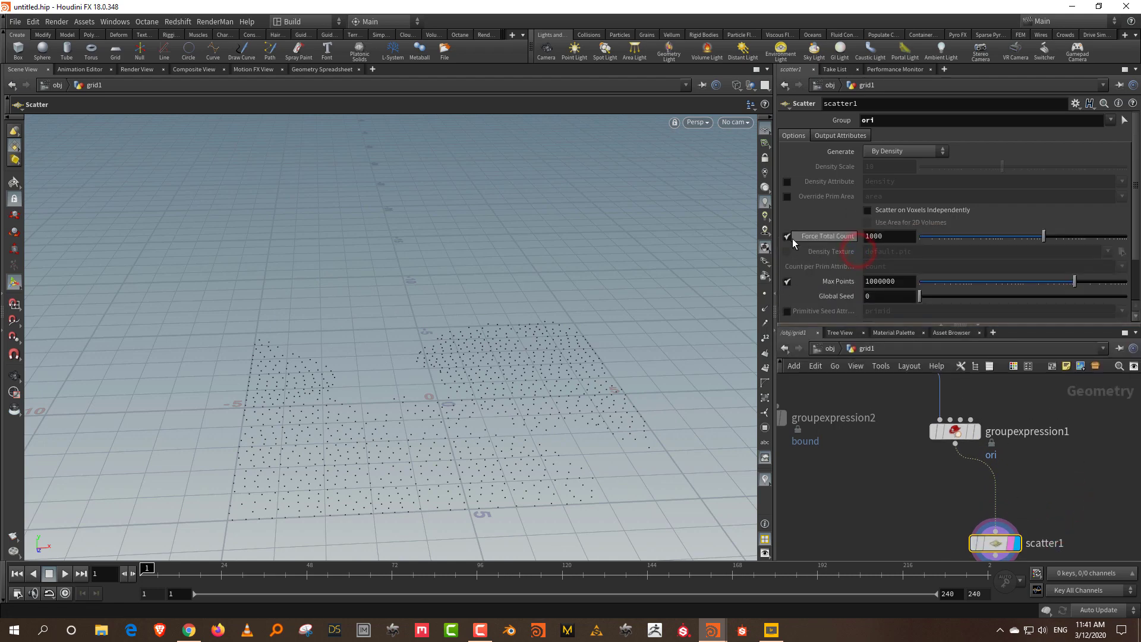
{"action": "double_click", "coordinate": [874, 236]}
{"action": "type", "text": "3"}
{"action": "key", "text": "Return"}
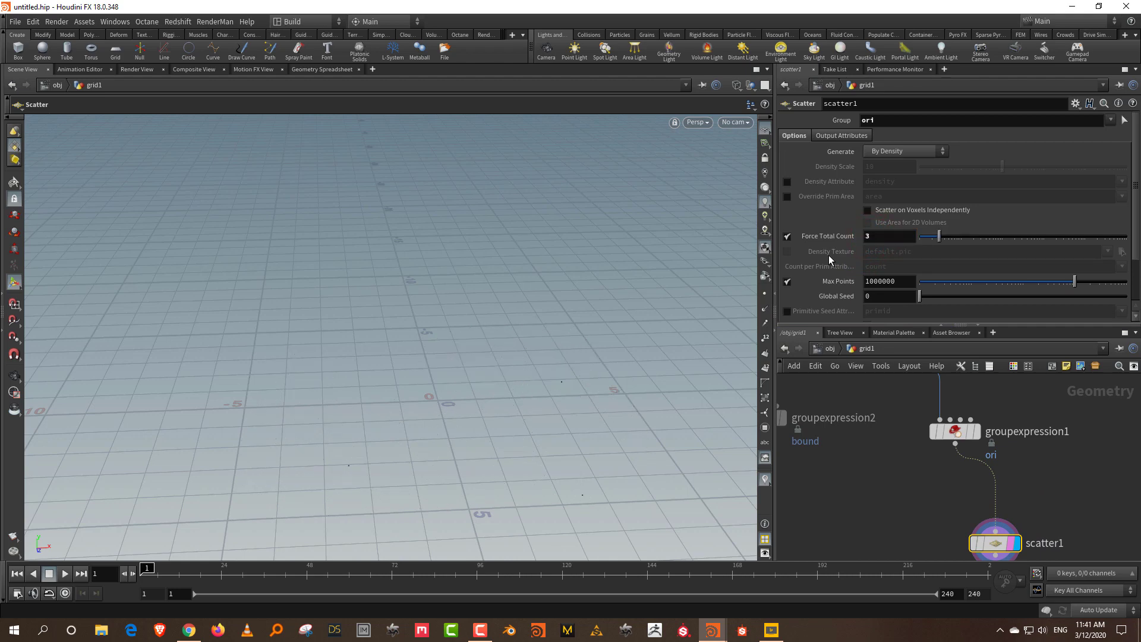
Step: Align groupexpression1 directly above scatter1 in the network
{"action": "key", "text": "Escape"}
{"action": "left_click_drag", "start_coordinate": [583, 397], "coordinate": [559, 366]}
{"action": "left_click_drag", "start_coordinate": [916, 325], "coordinate": [917, 214]}
{"action": "middle_click_drag", "start_coordinate": [1068, 463], "coordinate": [1028, 426]}
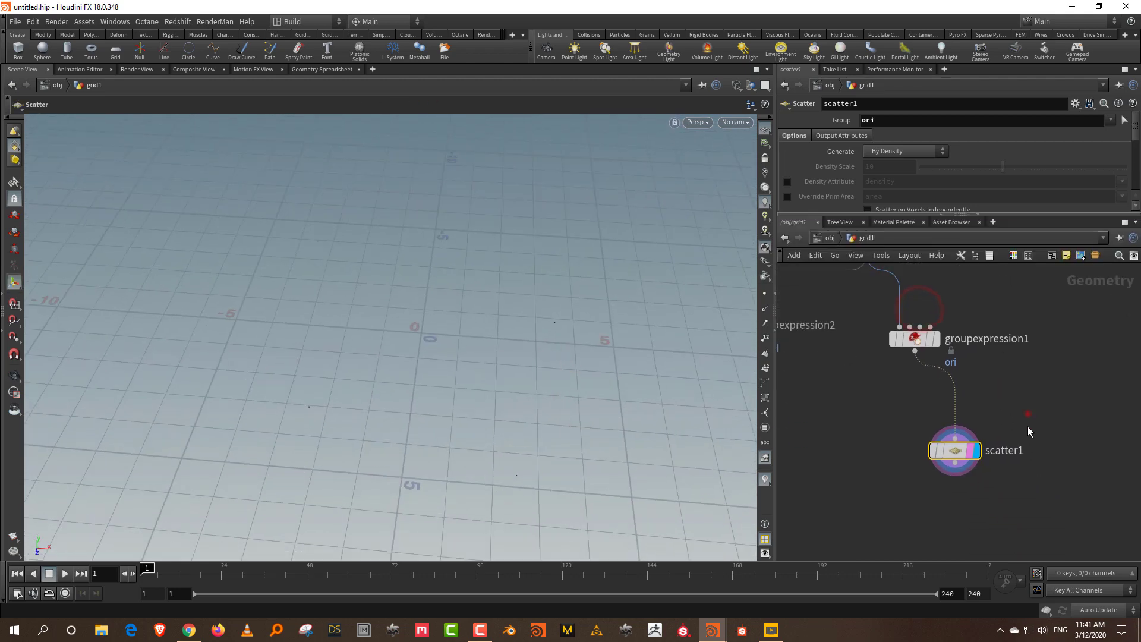
{"action": "left_click", "coordinate": [1028, 416]}
{"action": "left_click_drag", "start_coordinate": [918, 346], "coordinate": [959, 354]}
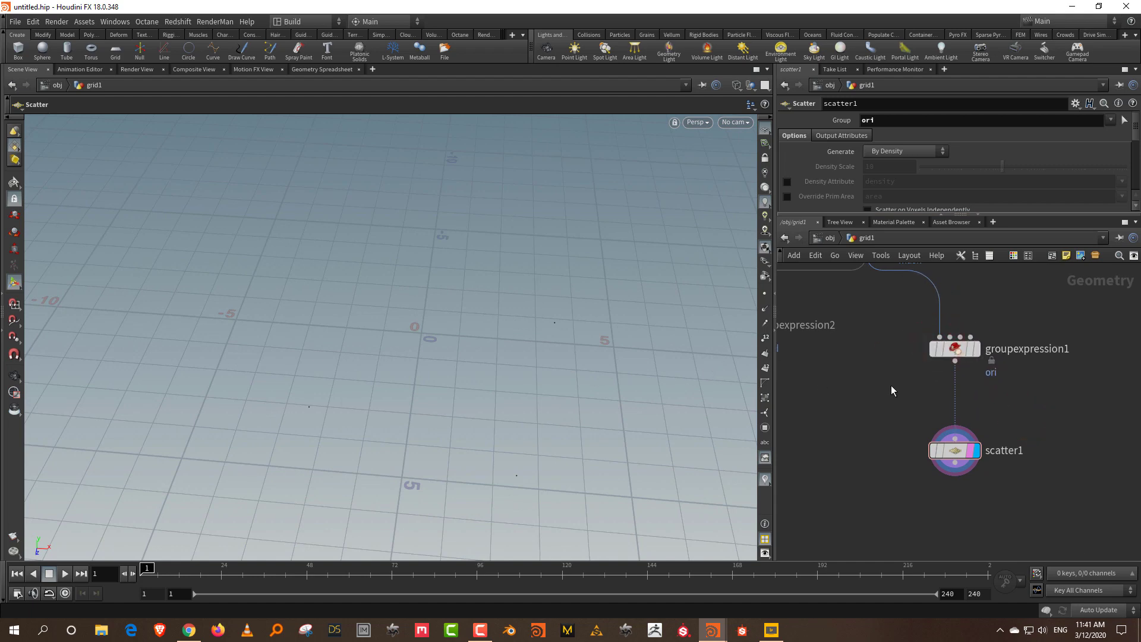
Step: Add a Sphere node beside scatter1
{"action": "key", "text": "Tab"}
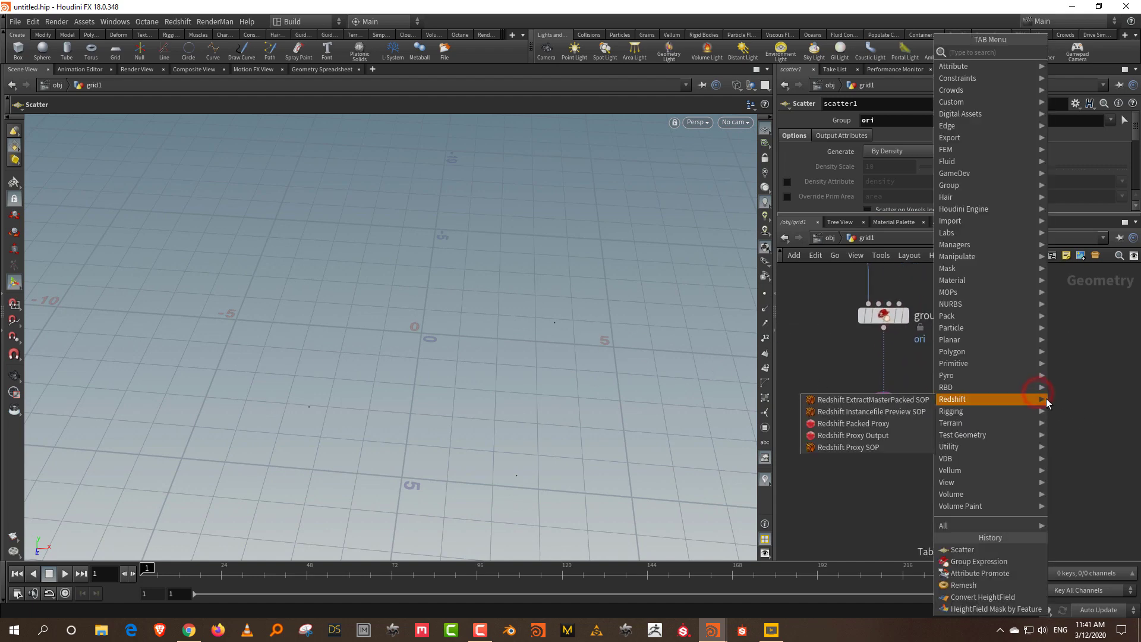
{"action": "type", "text": "sp"}
{"action": "key", "text": "BackSpace"}
{"action": "key", "text": "BackSpace"}
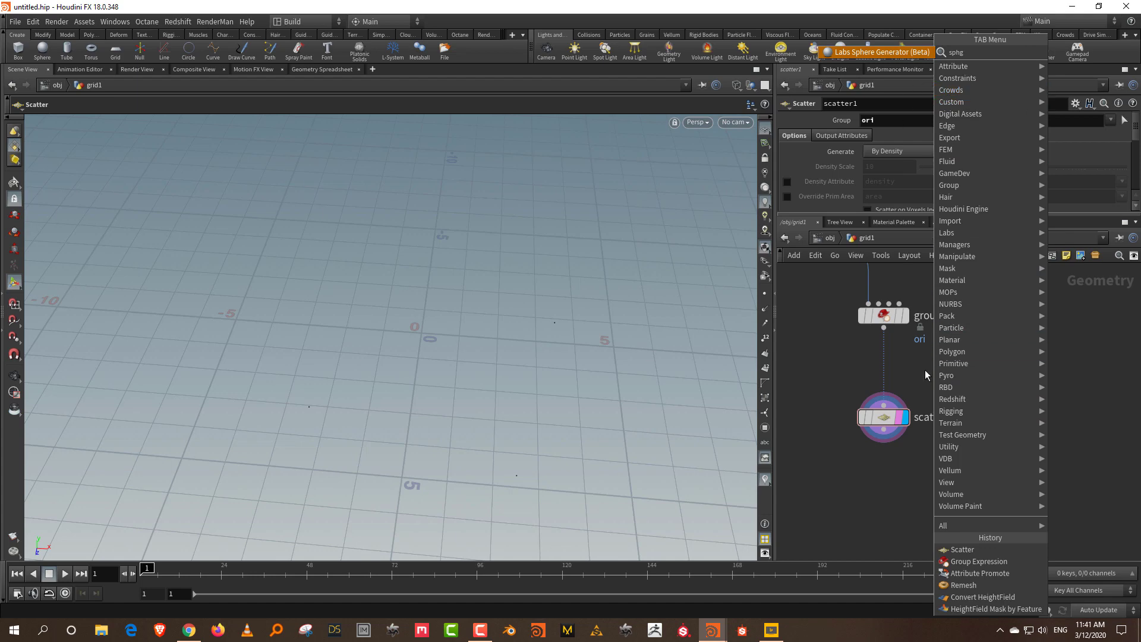
{"action": "type", "text": "sp"}
{"action": "key", "text": "Return"}
{"action": "left_click", "coordinate": [1039, 426]}
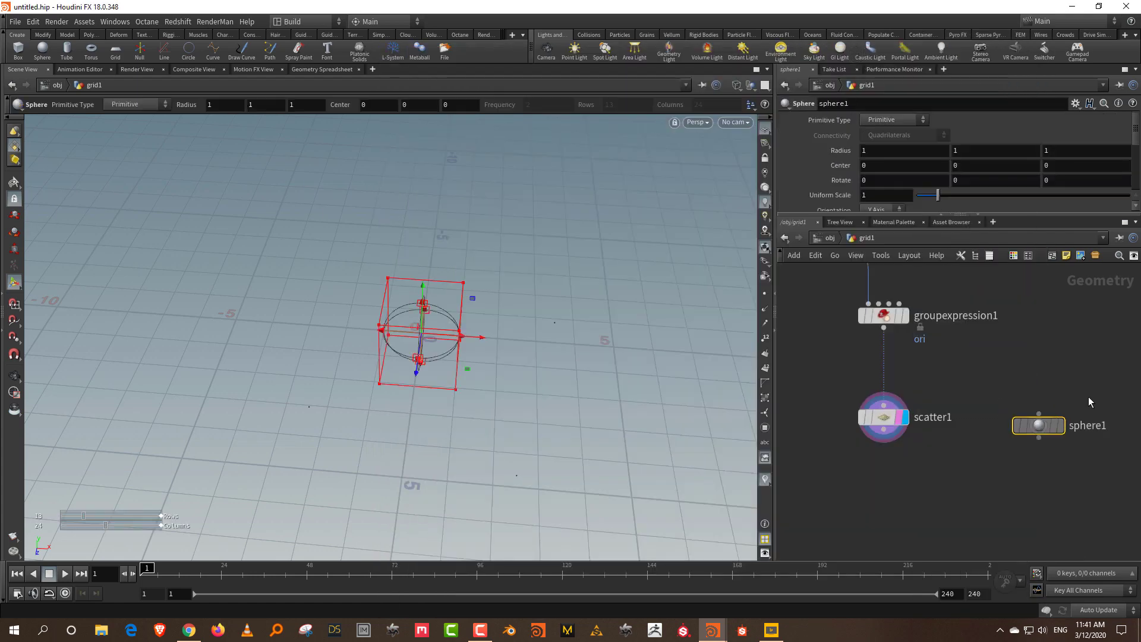
Step: Set sphere1 to the Polygon primitive type with a radius of 0.3 on all axes
{"action": "left_click", "coordinate": [886, 121]}
{"action": "left_click", "coordinate": [882, 133]}
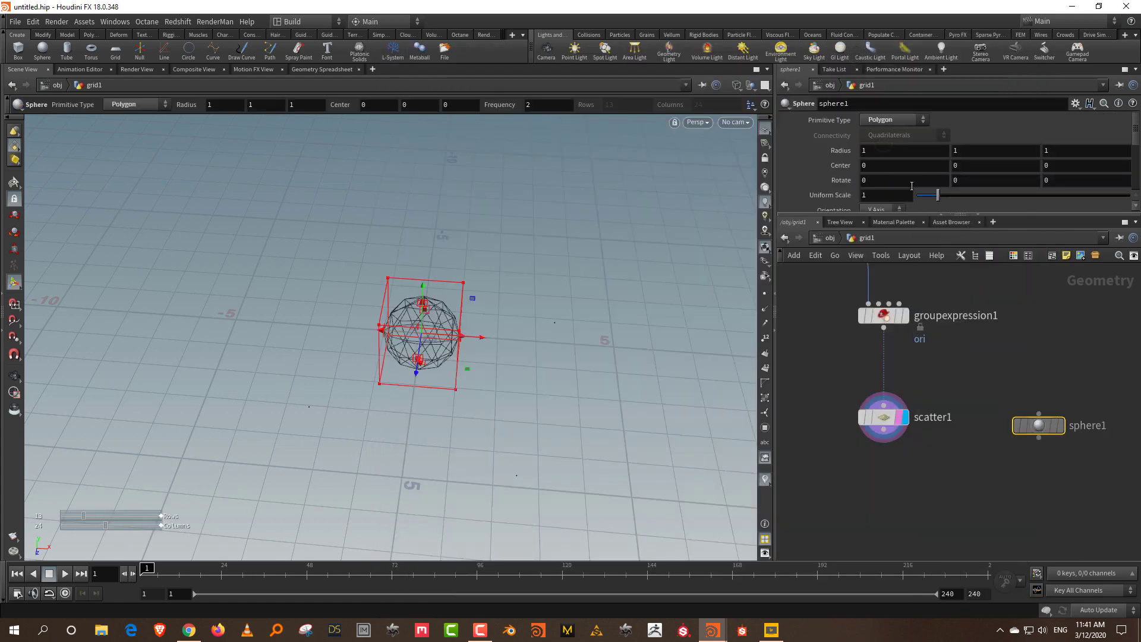
{"action": "middle_click_drag", "start_coordinate": [842, 151], "coordinate": [796, 164]}
Step: Add a Copy to Points node, connect sphere1 as the source and scatter1 as the target points, and display its output
{"action": "right_click", "coordinate": [963, 480]}
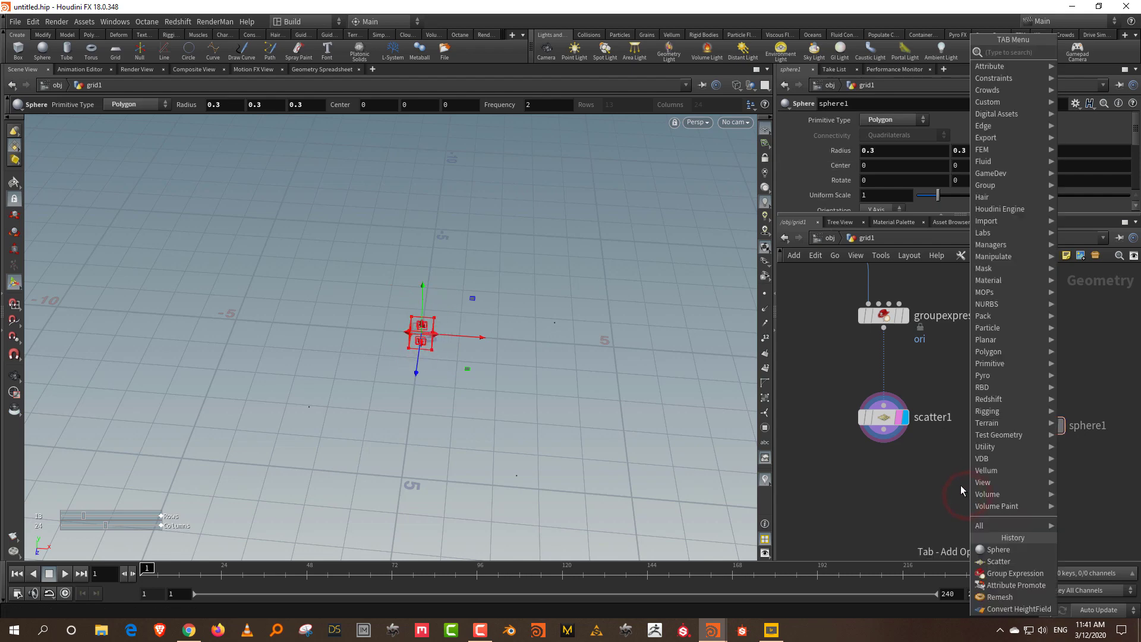
{"action": "type", "text": "cop"}
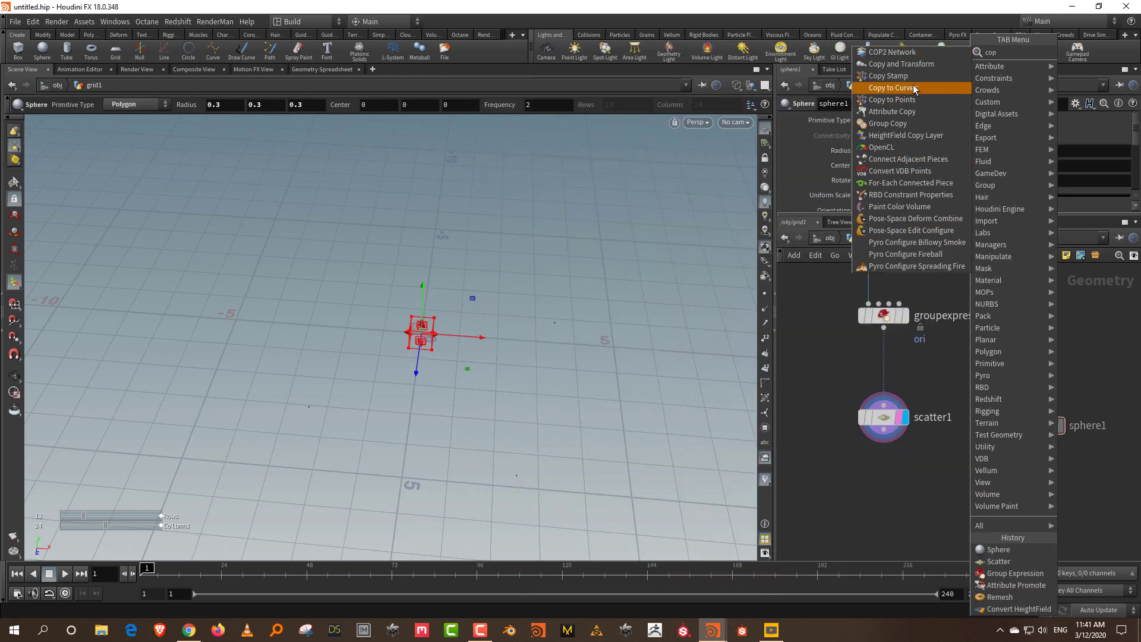
{"action": "left_click", "coordinate": [891, 99]}
{"action": "left_click", "coordinate": [953, 517]}
{"action": "left_click_drag", "start_coordinate": [906, 443], "coordinate": [962, 509]}
{"action": "left_click_drag", "start_coordinate": [1039, 438], "coordinate": [941, 509]}
{"action": "left_click", "coordinate": [974, 521]}
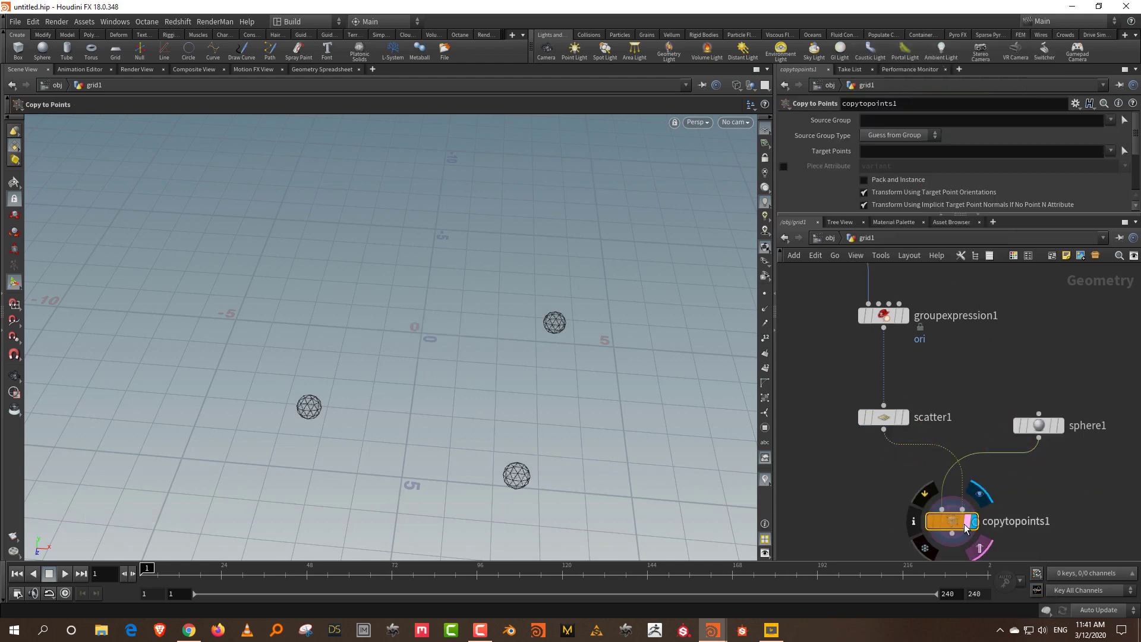
Step: Add a Group node in the open space below the network's two group expression branches
{"action": "middle_click_drag", "start_coordinate": [947, 455], "coordinate": [1001, 439]}
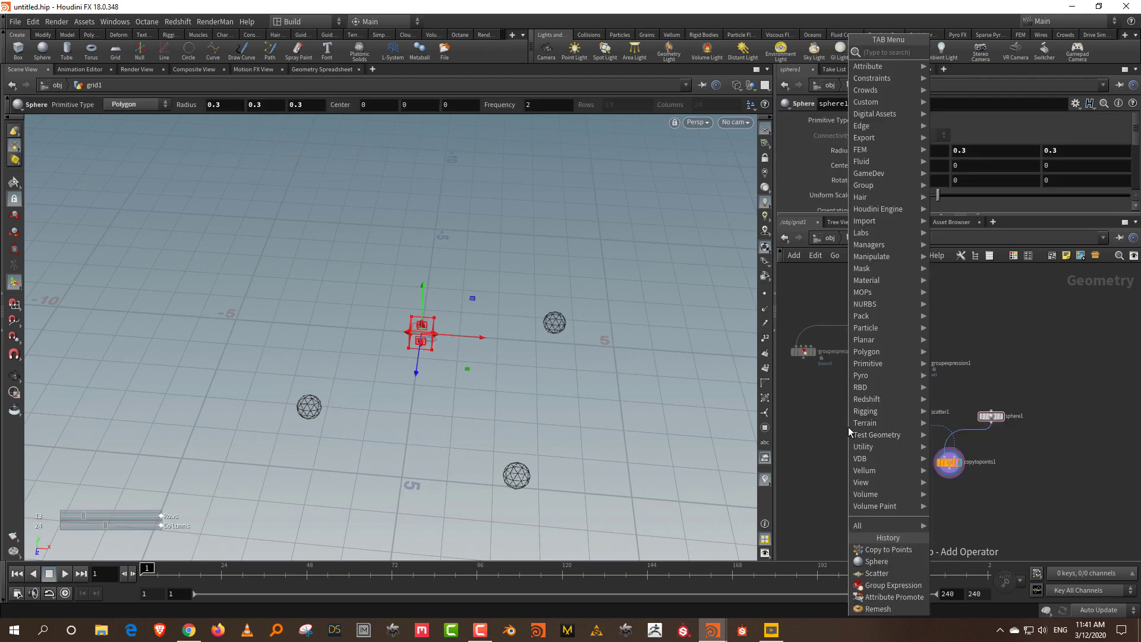
{"action": "type", "text": "group"}
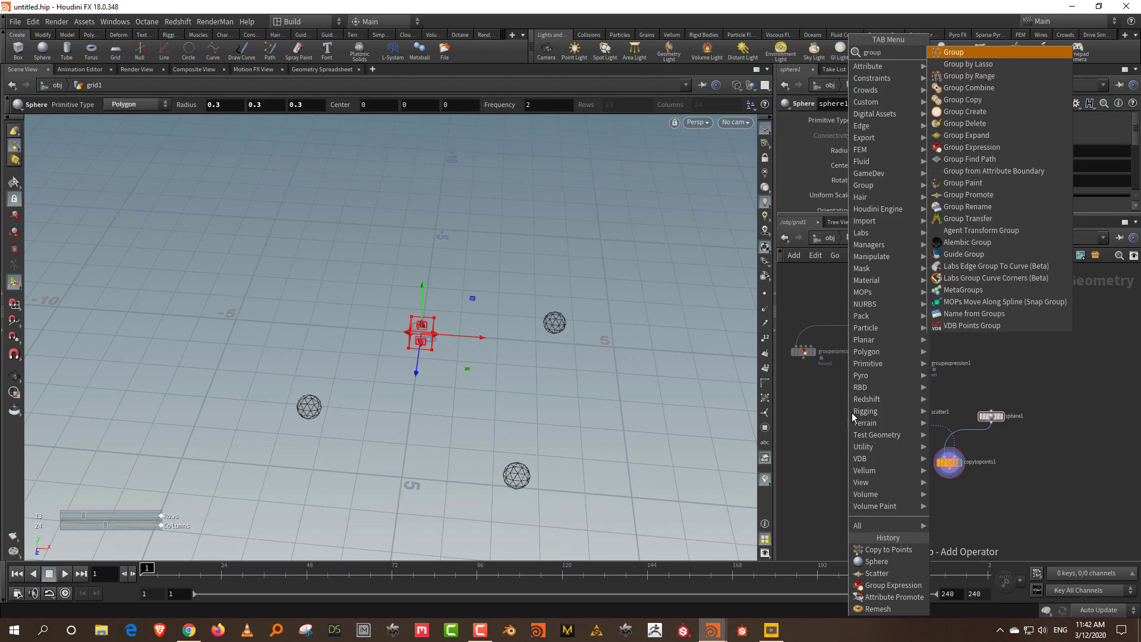
{"action": "left_click", "coordinate": [963, 55]}
{"action": "left_click", "coordinate": [868, 476]}
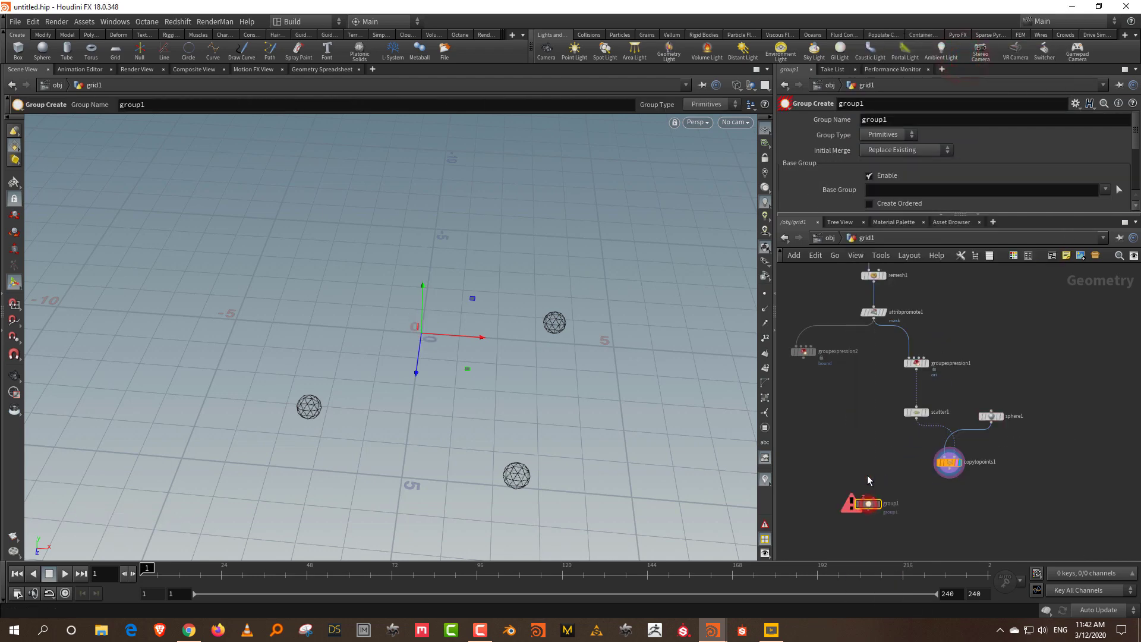
Step: Move groupexpression2 closer to group1, connect it to group1's first input, and place group1 a little lower
{"action": "scroll", "coordinate": [867, 475], "scroll_direction": "up", "scroll_amount": 2}
{"action": "left_click_drag", "start_coordinate": [790, 330], "coordinate": [850, 391]}
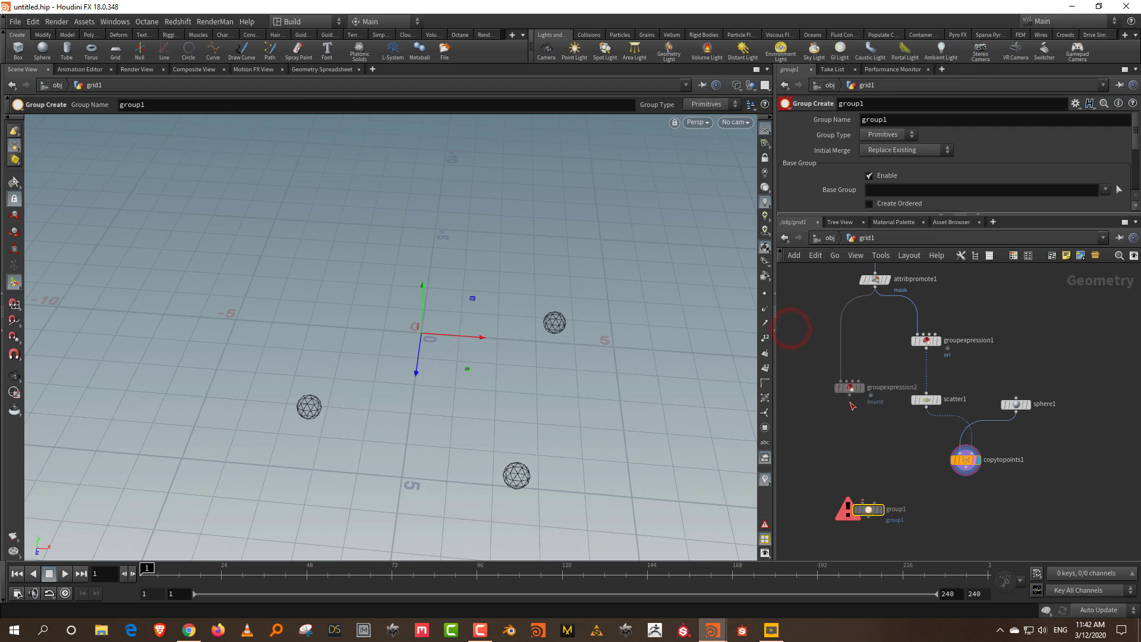
{"action": "left_click", "coordinate": [849, 395]}
{"action": "left_click", "coordinate": [853, 499]}
{"action": "middle_click_drag", "start_coordinate": [893, 469], "coordinate": [893, 401]}
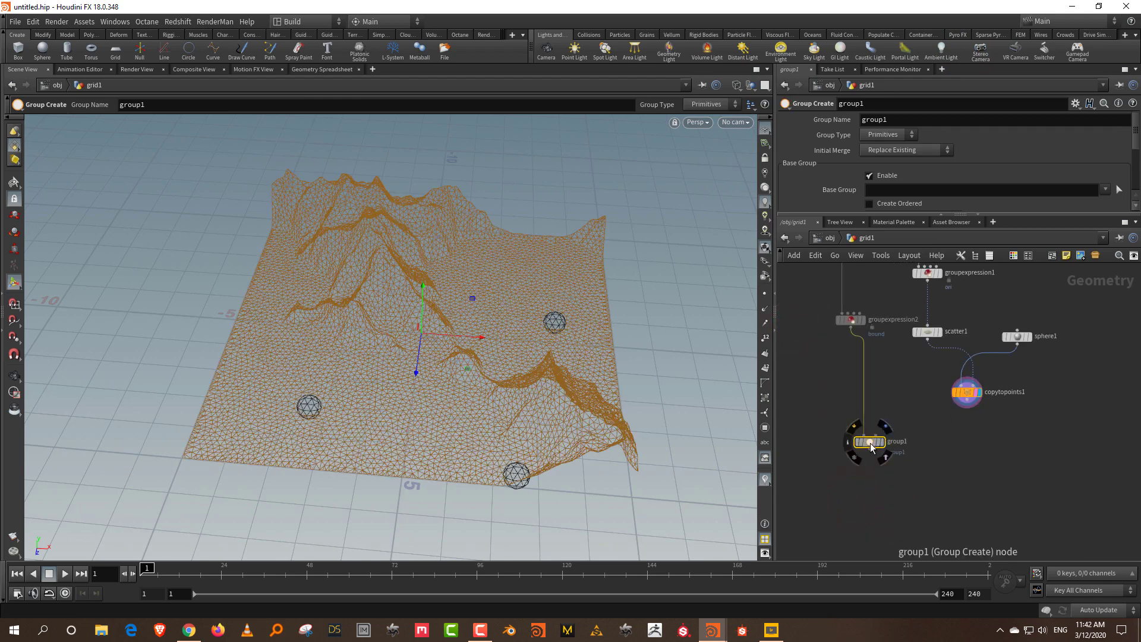
{"action": "left_click_drag", "start_coordinate": [869, 442], "coordinate": [879, 471]}
{"action": "left_click", "coordinate": [946, 445]}
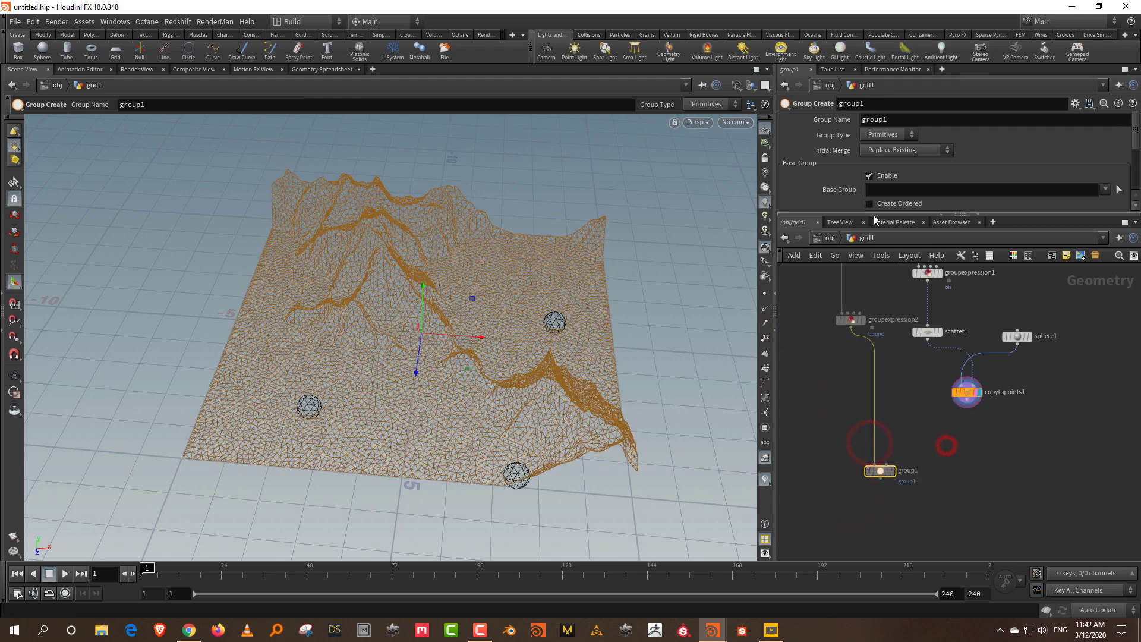
Step: Set group1's group type to Points and name the group start
{"action": "left_click", "coordinate": [884, 134]}
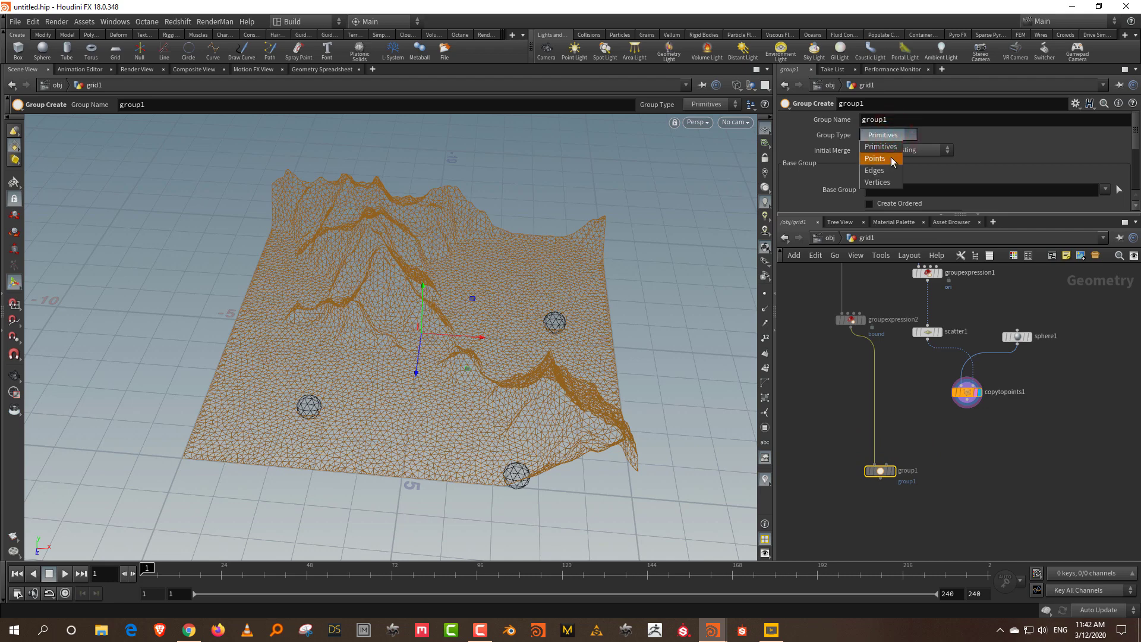
{"action": "left_click", "coordinate": [875, 159]}
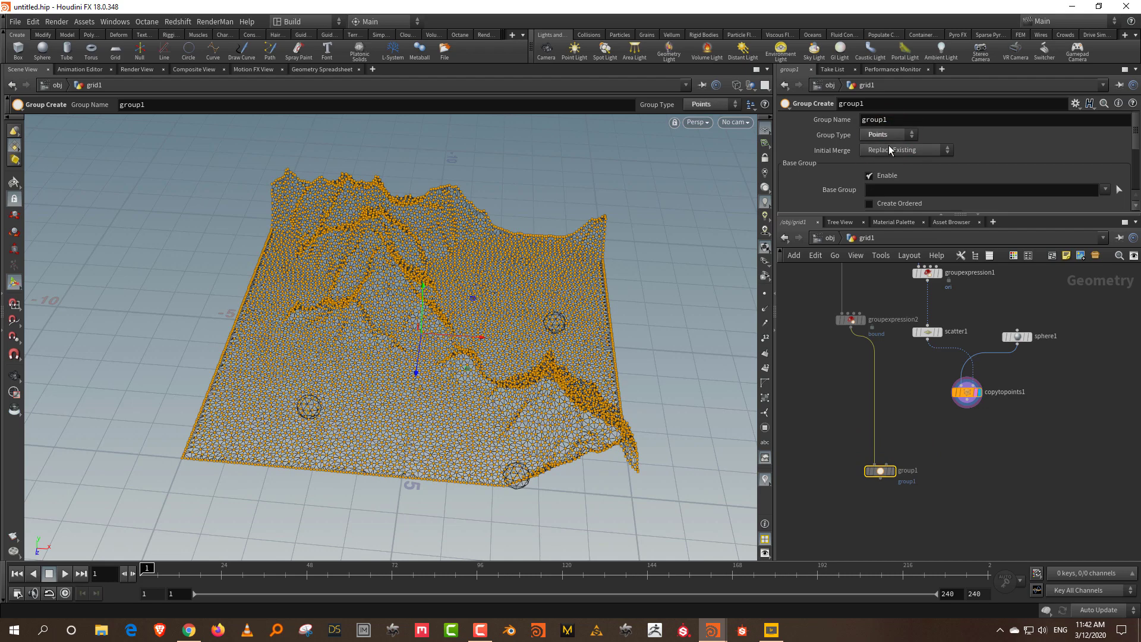
{"action": "double_click", "coordinate": [897, 120]}
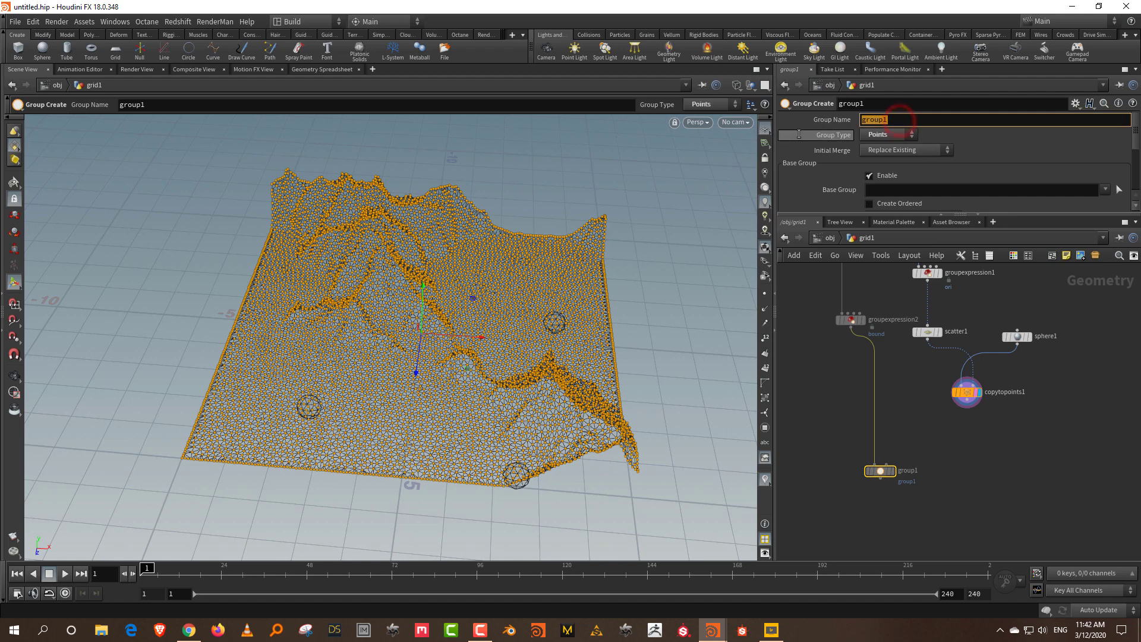
{"action": "type", "text": "start"}
{"action": "key", "text": "Return"}
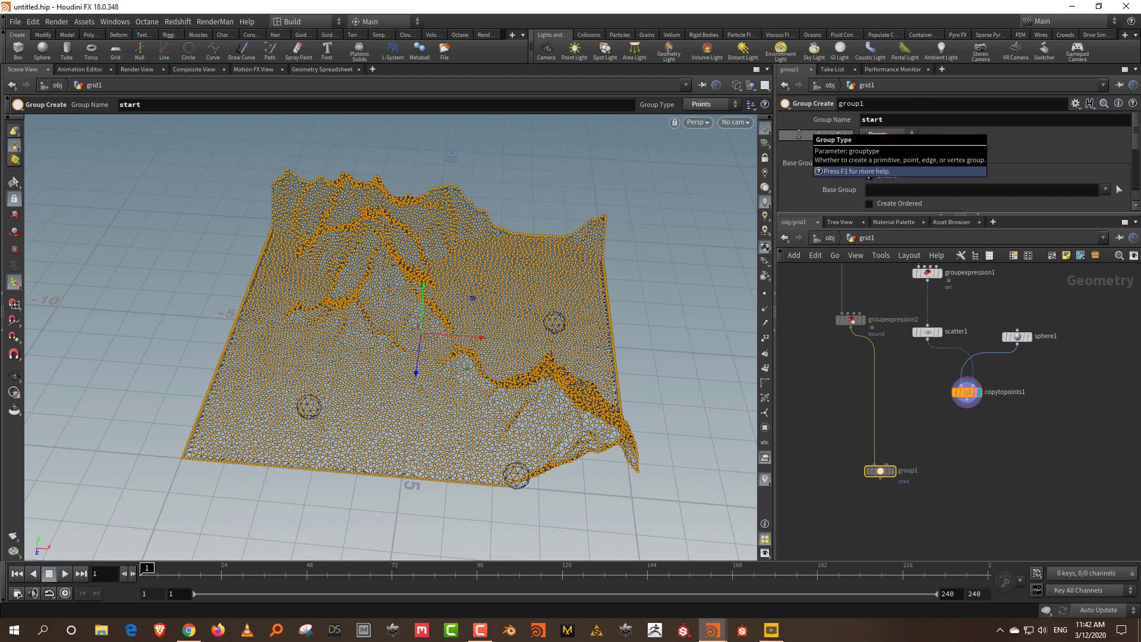
Step: Disable group1's Base Group and enable Keep in Bounding Regions with the Bounding Object (points or vertices only) type
{"action": "scroll", "coordinate": [862, 158], "scroll_direction": "down", "scroll_amount": 1}
{"action": "left_click", "coordinate": [879, 159]}
{"action": "scroll", "coordinate": [833, 185], "scroll_direction": "down", "scroll_amount": 5}
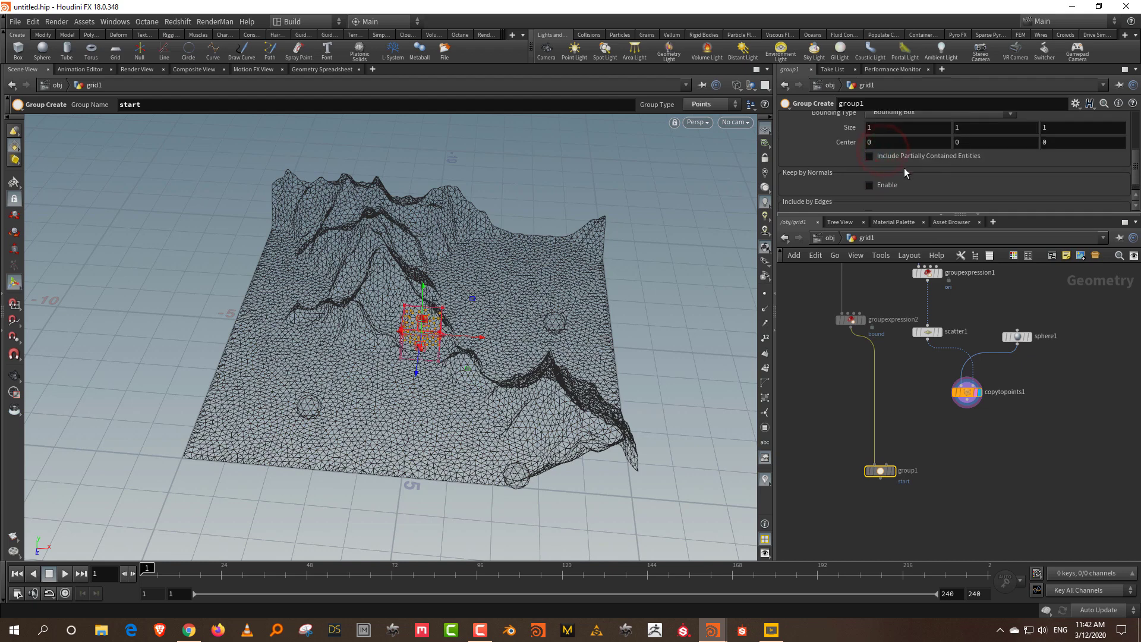
{"action": "scroll", "coordinate": [904, 168], "scroll_direction": "up", "scroll_amount": 1}
{"action": "left_click", "coordinate": [906, 148]}
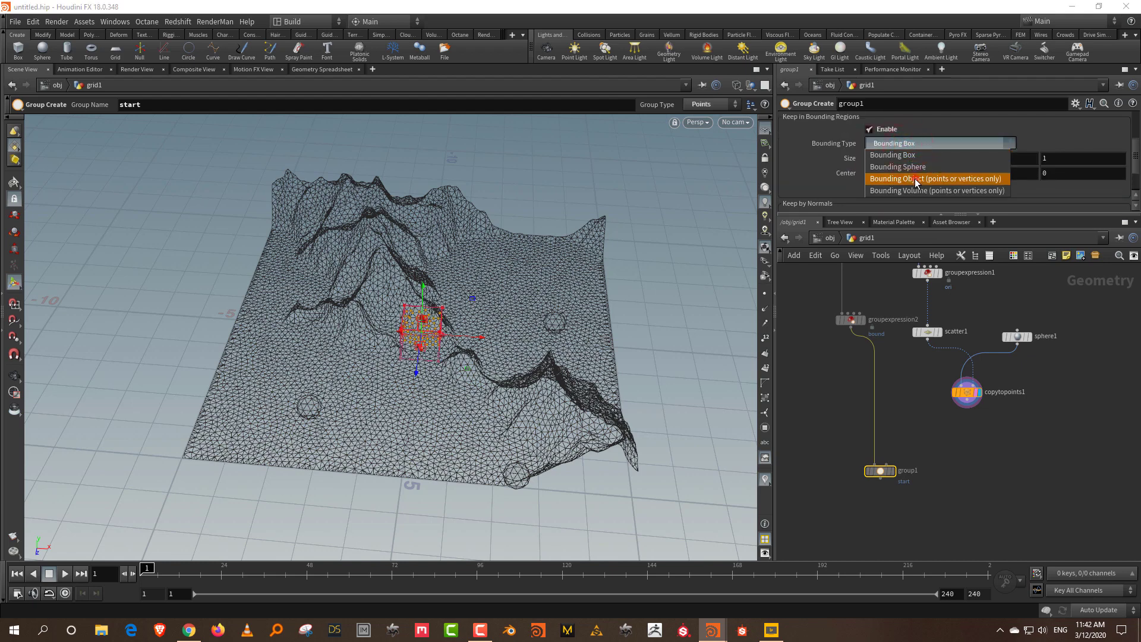
{"action": "left_click", "coordinate": [914, 178]}
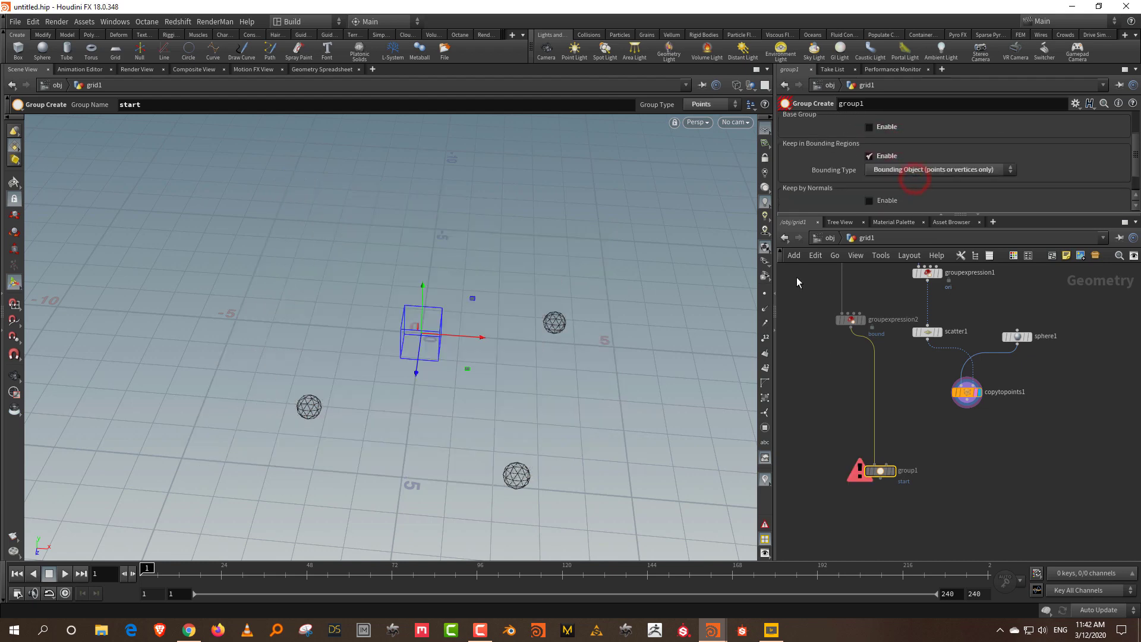
Step: Connect copytopoints1 to group1's second input as the bounding object and display group1 to check the grouped points
{"action": "left_click", "coordinate": [967, 402]}
{"action": "left_click", "coordinate": [886, 464]}
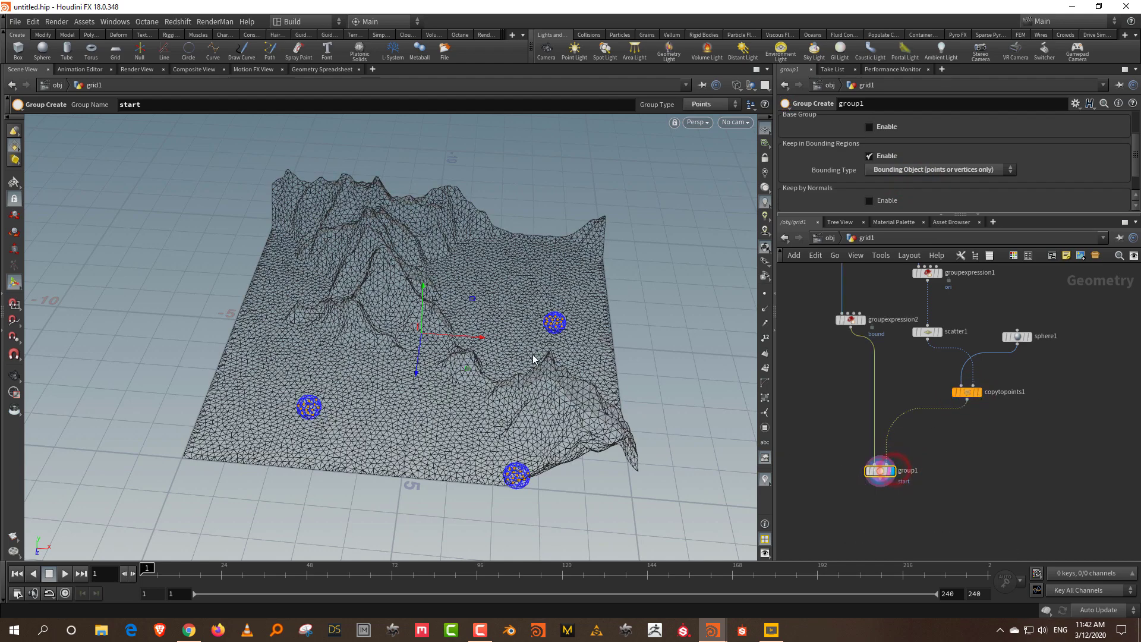
{"action": "left_click_drag", "start_coordinate": [604, 393], "coordinate": [623, 424], "text": "alt"}
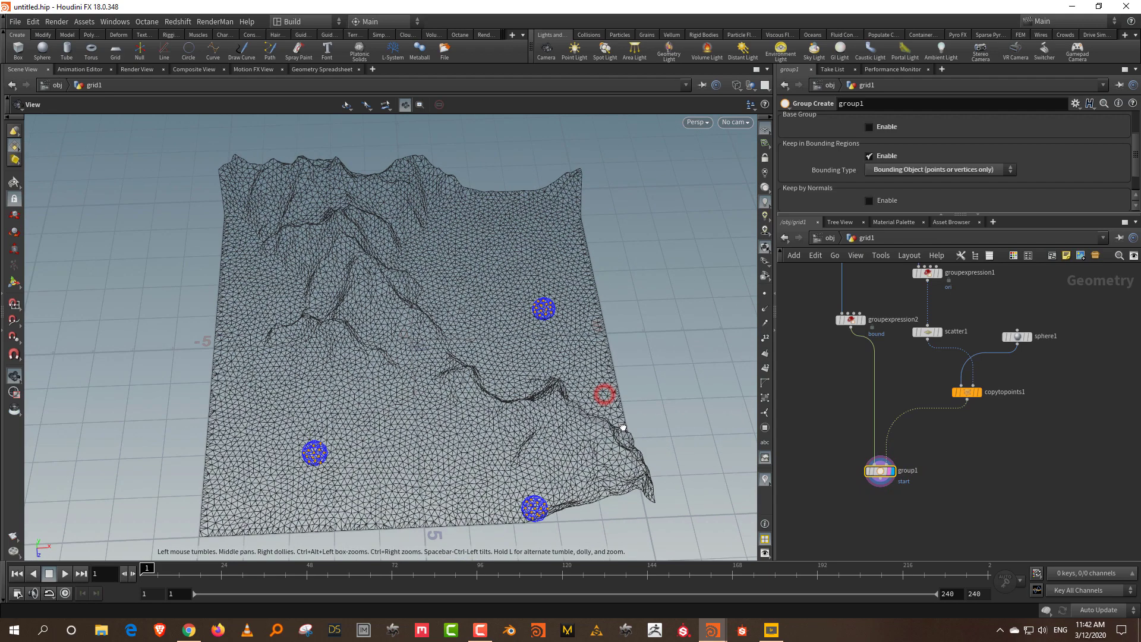
{"action": "scroll", "coordinate": [963, 441], "scroll_direction": "up", "scroll_amount": 2}
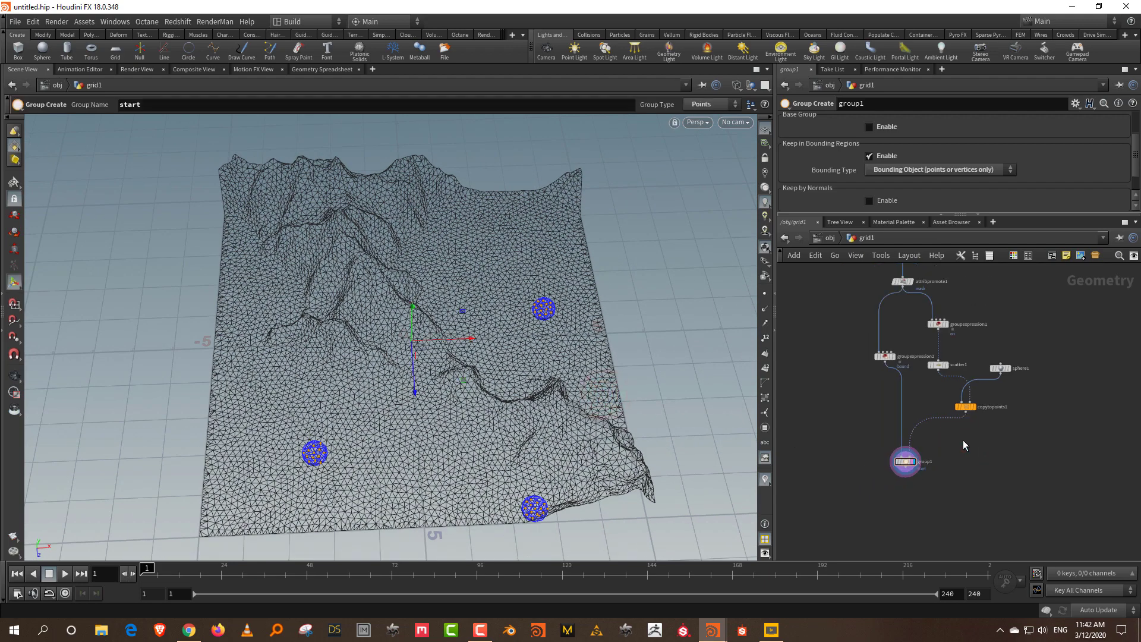
Step: Add a Group Promote node below group1, connect it to group1's output, and display it
{"action": "middle_click_drag", "start_coordinate": [962, 440], "coordinate": [966, 402]}
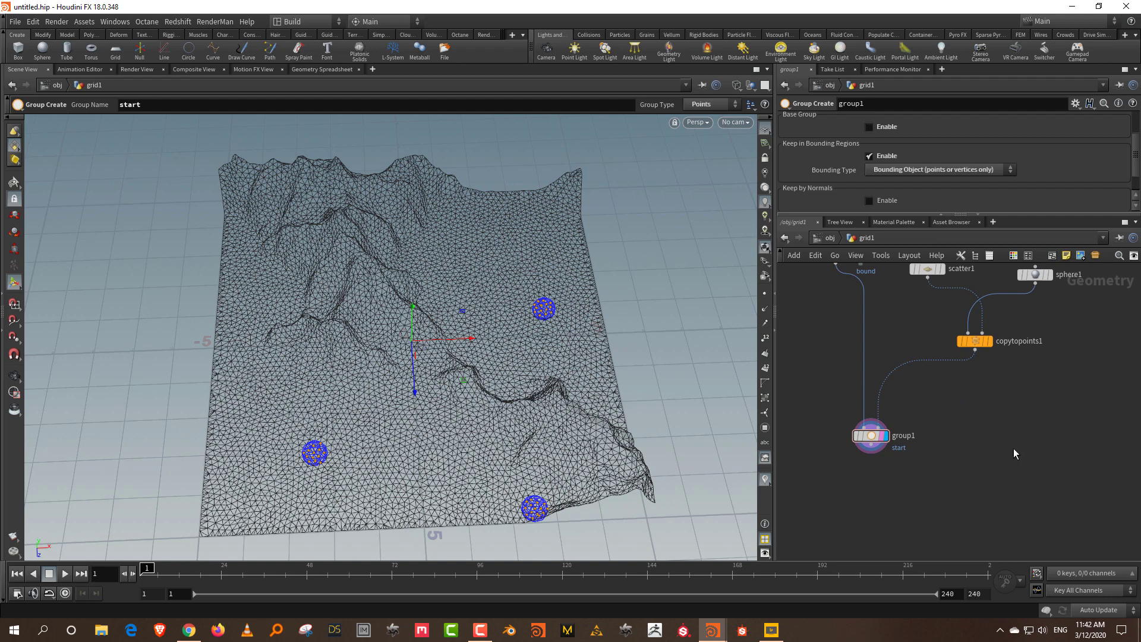
{"action": "key", "text": "Tab"}
{"action": "type", "text": "group"}
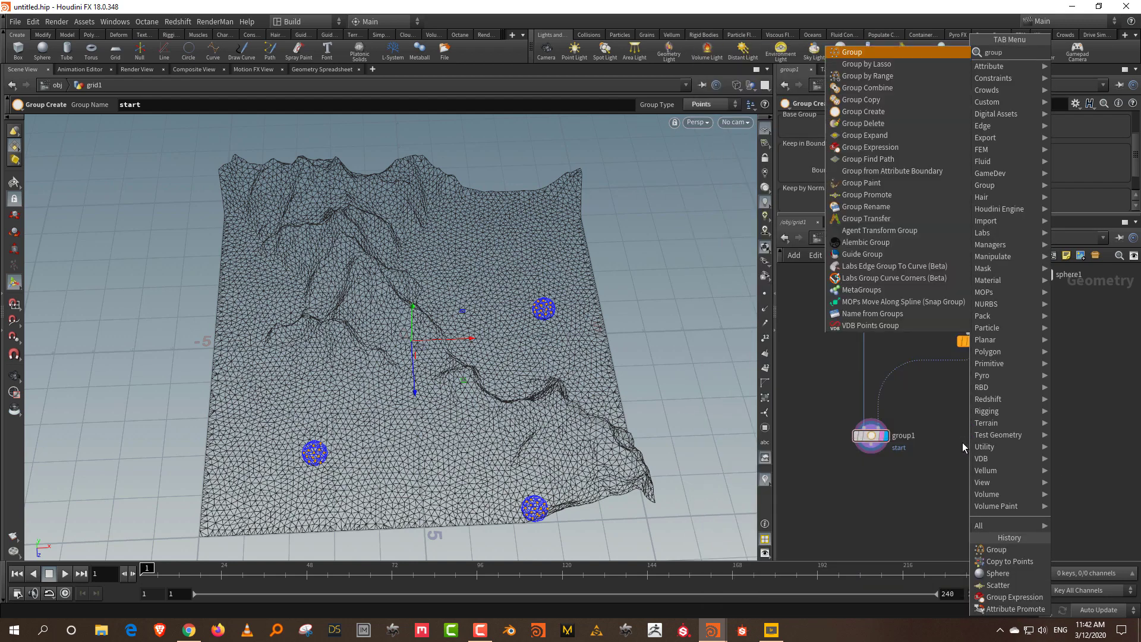
{"action": "type", "text": " pro"}
{"action": "left_click", "coordinate": [1088, 54]}
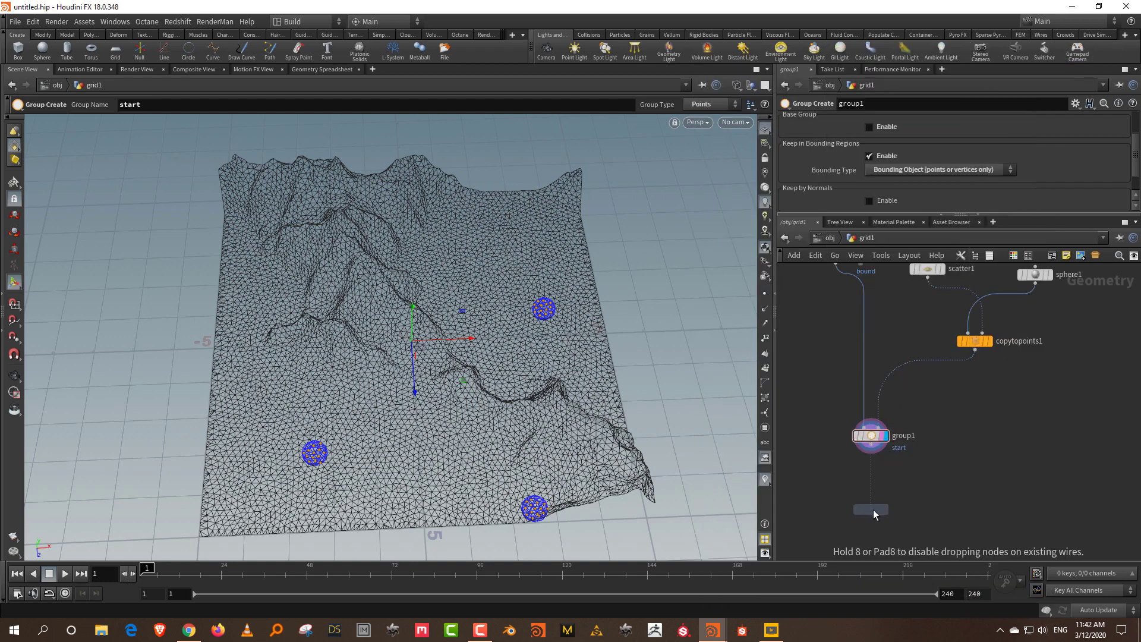
{"action": "left_click", "coordinate": [872, 510]}
{"action": "left_click", "coordinate": [873, 452]}
{"action": "left_click", "coordinate": [872, 503]}
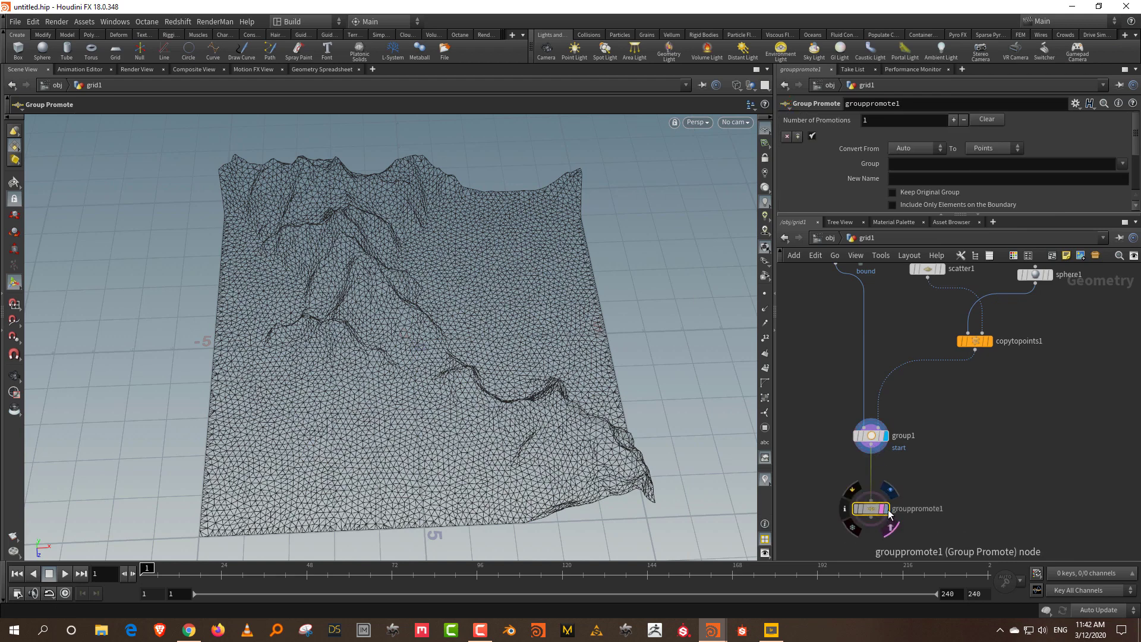
Step: Set grouppromote1 to convert the start group from Points to Primitives
{"action": "left_click", "coordinate": [919, 149]}
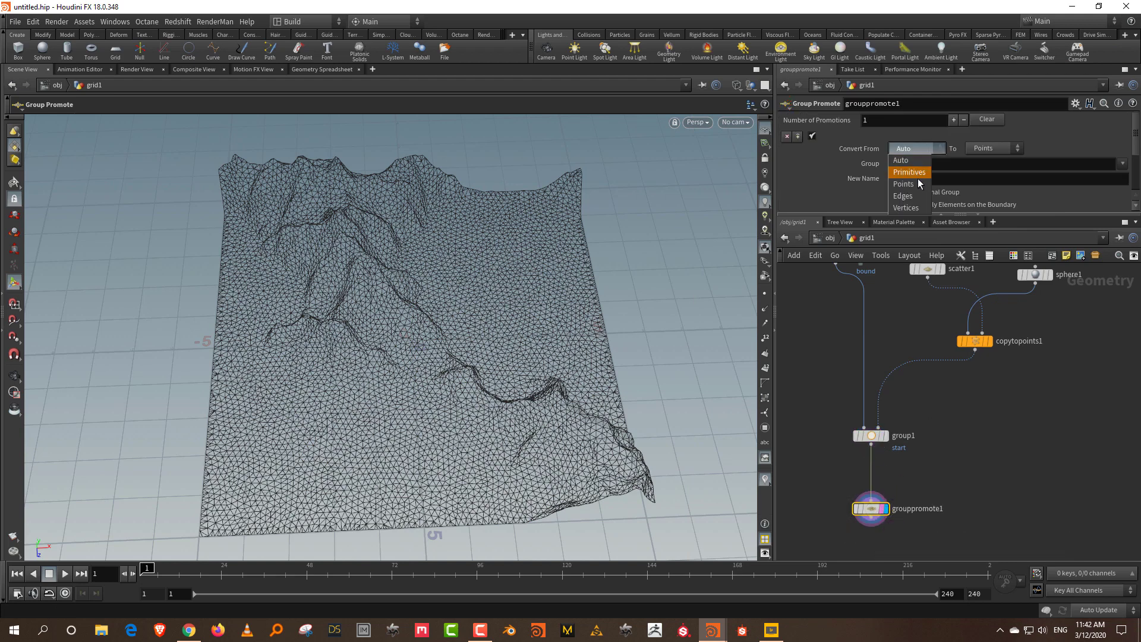
{"action": "left_click", "coordinate": [917, 179]}
{"action": "left_click", "coordinate": [1004, 147]}
{"action": "left_click", "coordinate": [993, 168]}
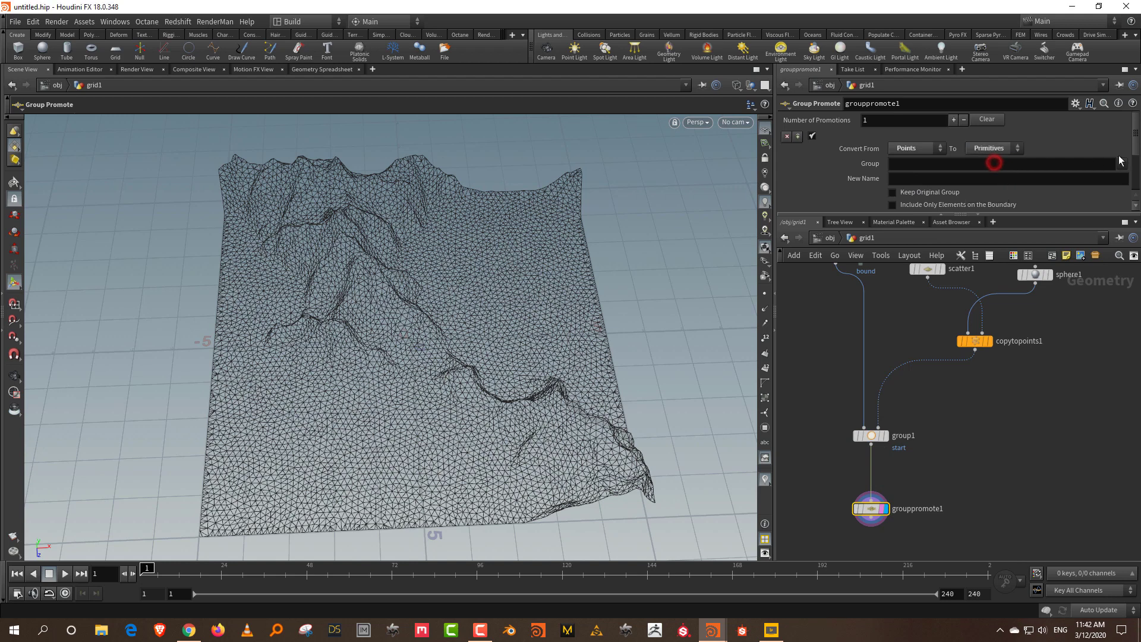
{"action": "left_click", "coordinate": [1120, 168]}
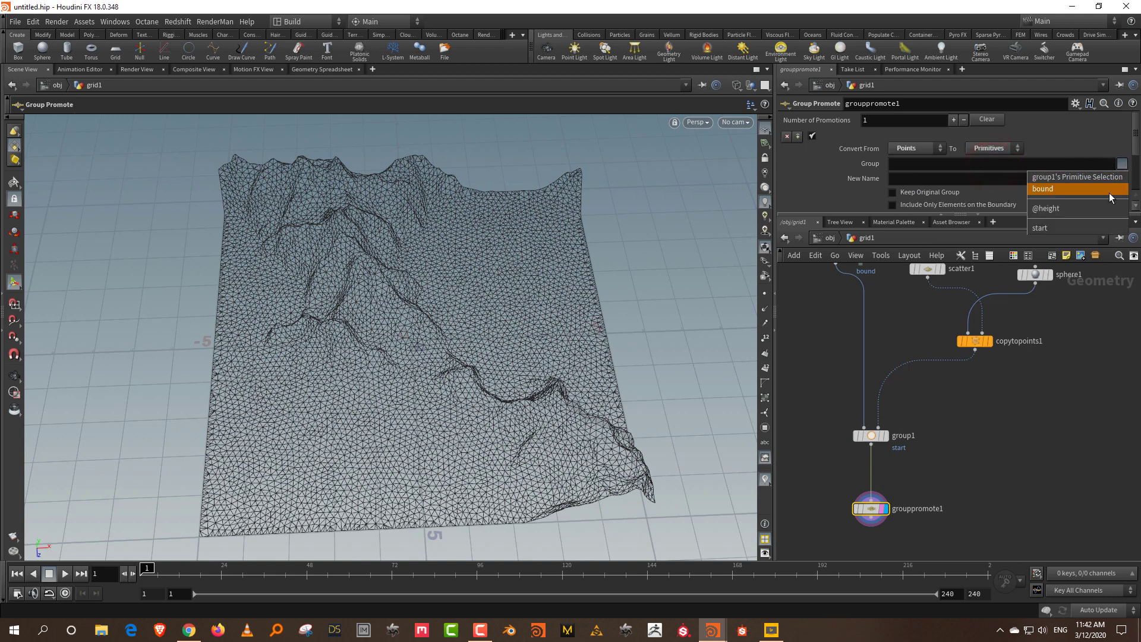
{"action": "left_click", "coordinate": [1093, 228]}
{"action": "left_click", "coordinate": [1082, 412]}
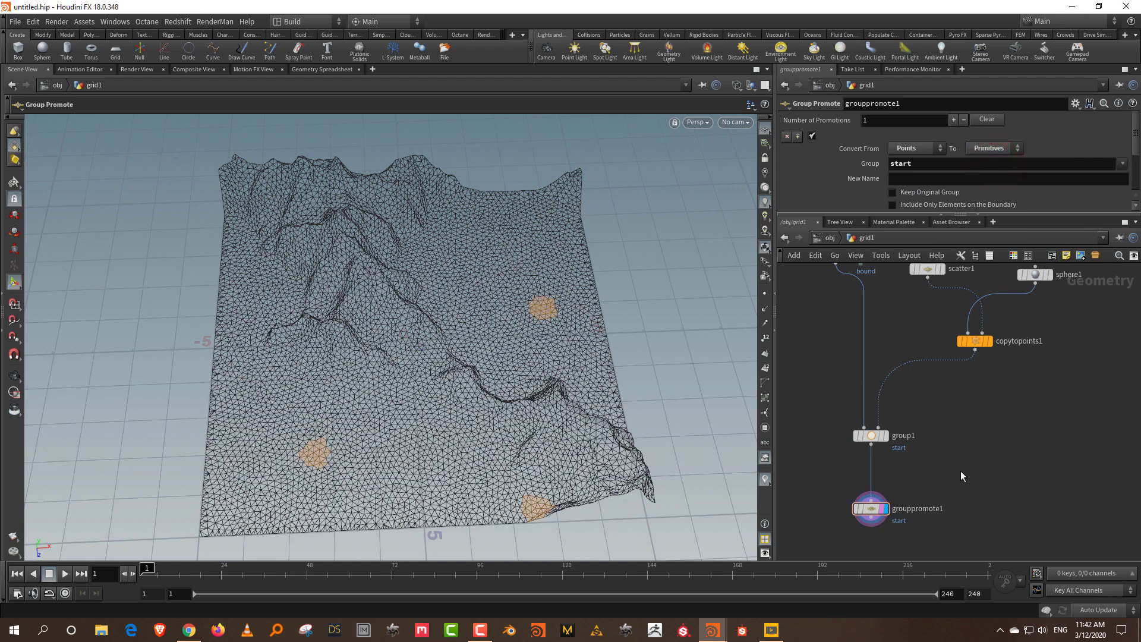
Step: Add a Group Find Path node below grouppromote1 and connect grouppromote1's output to it
{"action": "middle_click_drag", "start_coordinate": [960, 471], "coordinate": [1043, 321]}
{"action": "left_click", "coordinate": [990, 439]}
{"action": "middle_click_drag", "start_coordinate": [1037, 375], "coordinate": [1019, 469]}
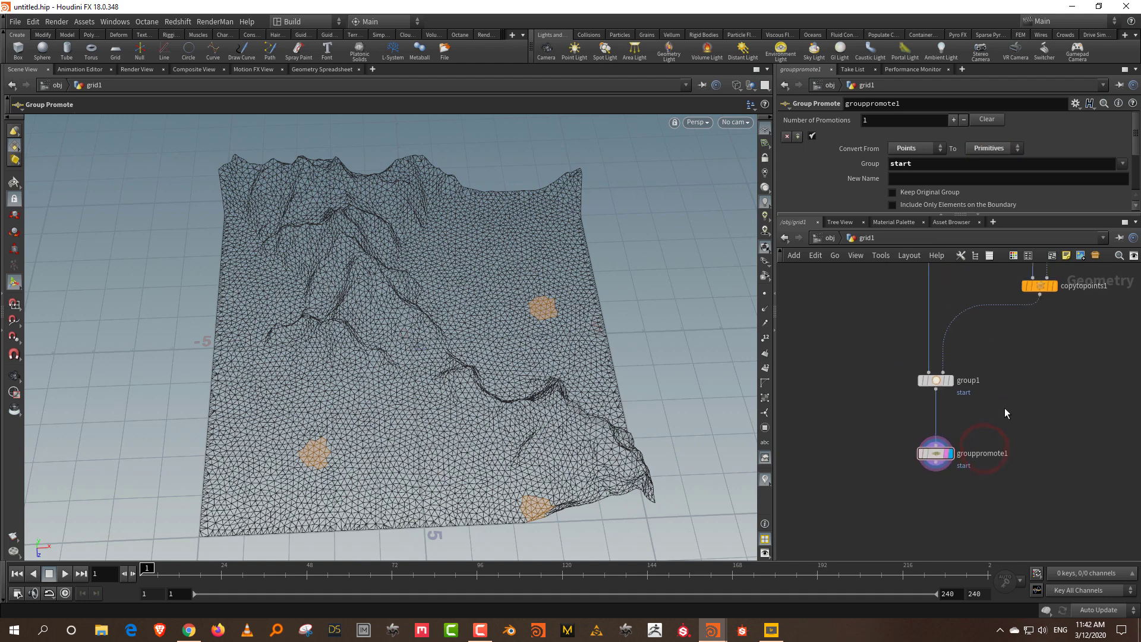
{"action": "middle_click", "coordinate": [908, 451]}
{"action": "key", "text": "Tab"}
{"action": "type", "text": "group"}
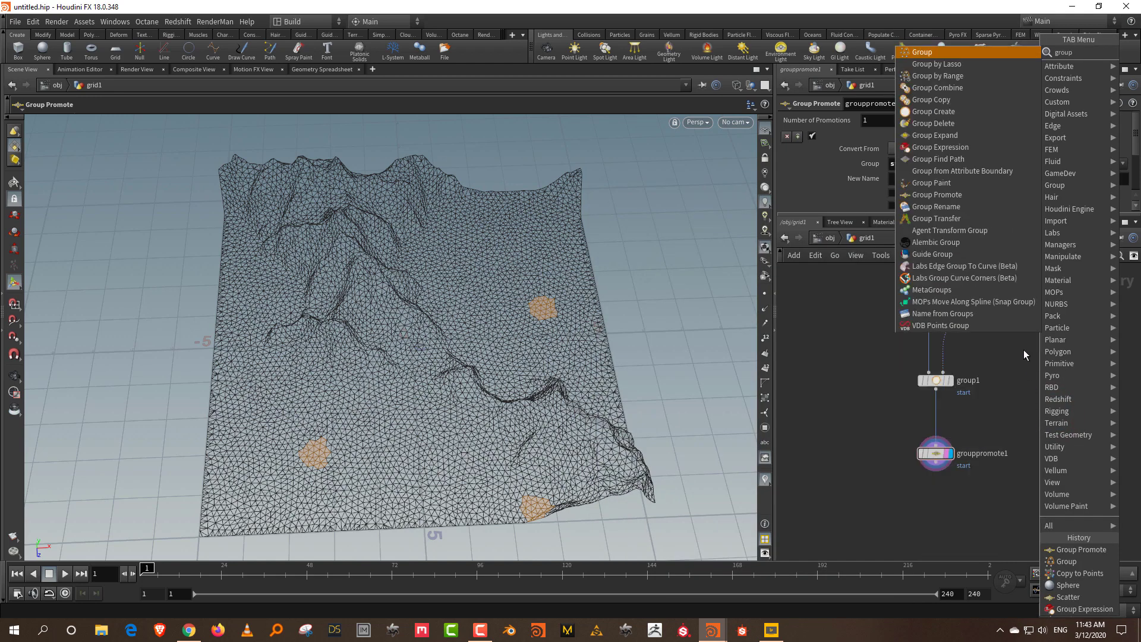
{"action": "left_click", "coordinate": [945, 158]}
{"action": "left_click", "coordinate": [930, 469]}
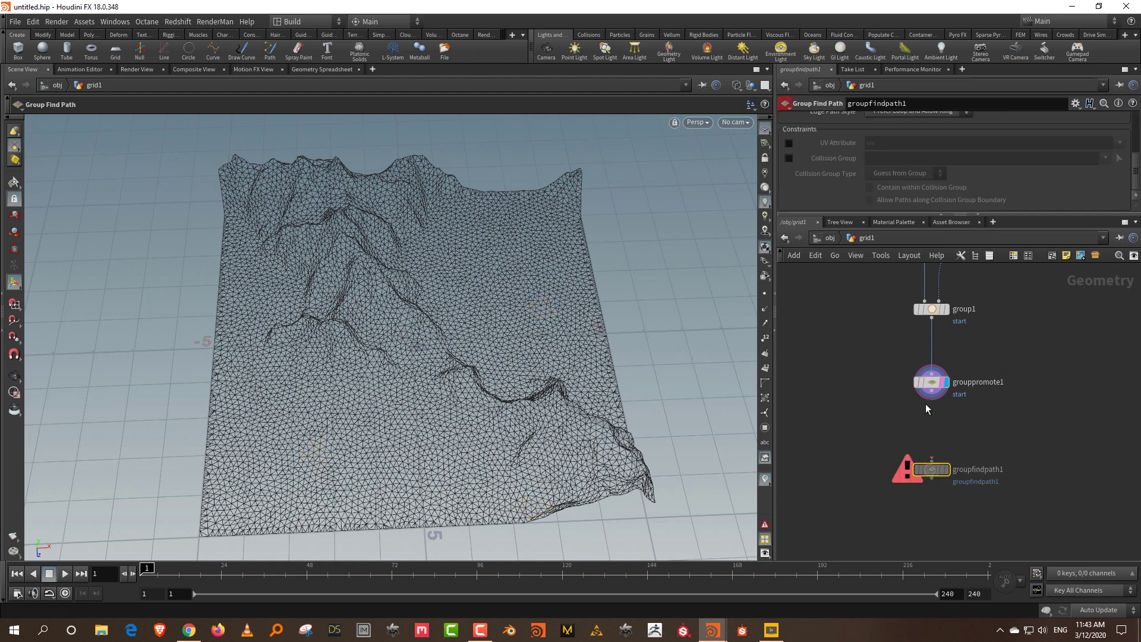
{"action": "left_click_drag", "start_coordinate": [925, 404], "coordinate": [931, 464]}
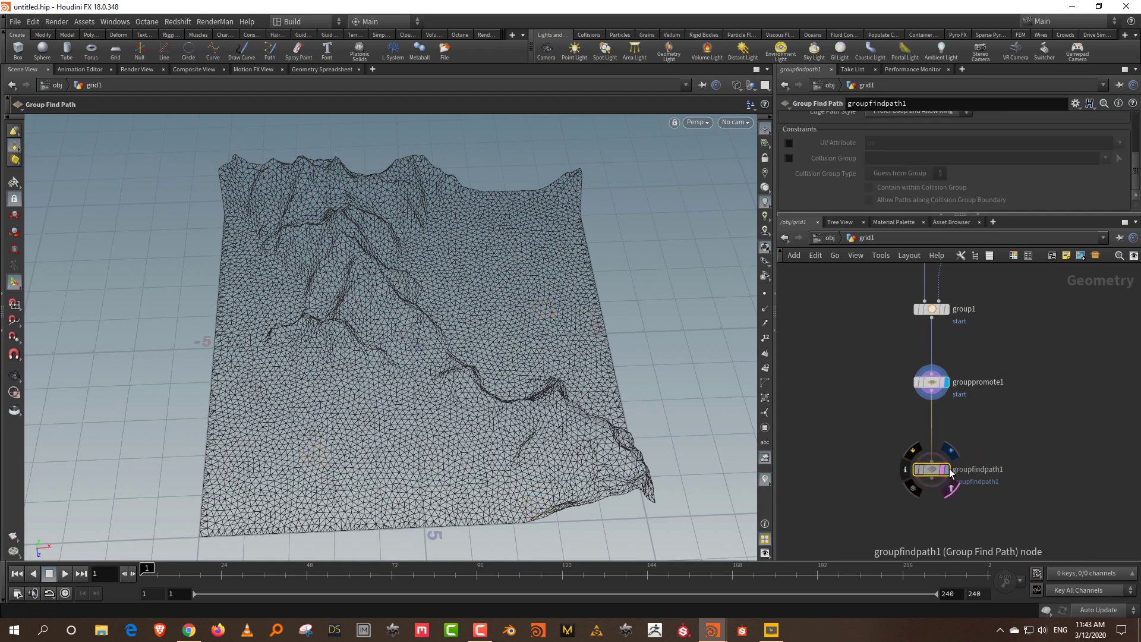
Step: Enlarge the parameter area, display groupfindpath1, and set its input group to start
{"action": "left_click_drag", "start_coordinate": [1025, 214], "coordinate": [1034, 351]}
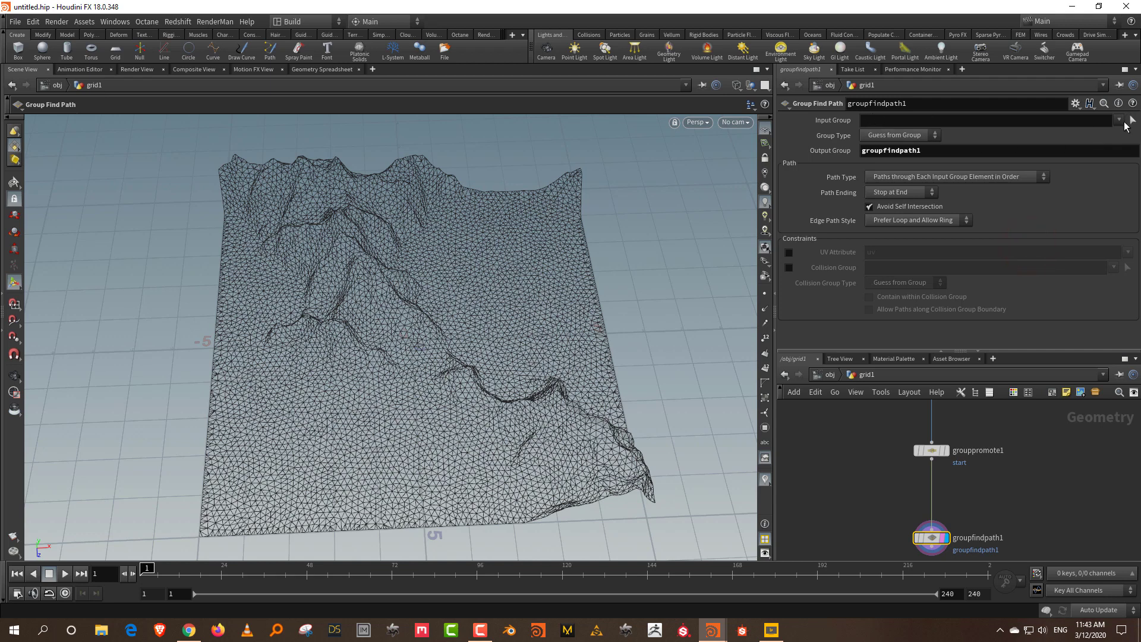
{"action": "left_click", "coordinate": [1119, 121]}
{"action": "left_click", "coordinate": [1094, 157]}
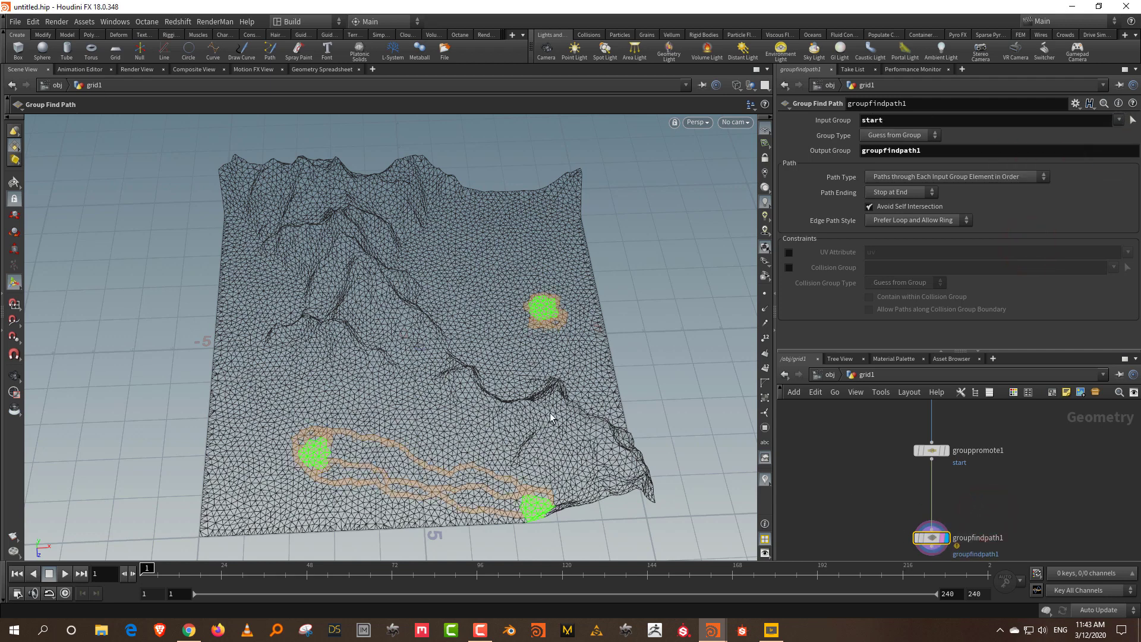
Step: Disable Avoid Self Intersection on groupfindpath1 and inspect the paths across the terrain
{"action": "key", "text": "w"}
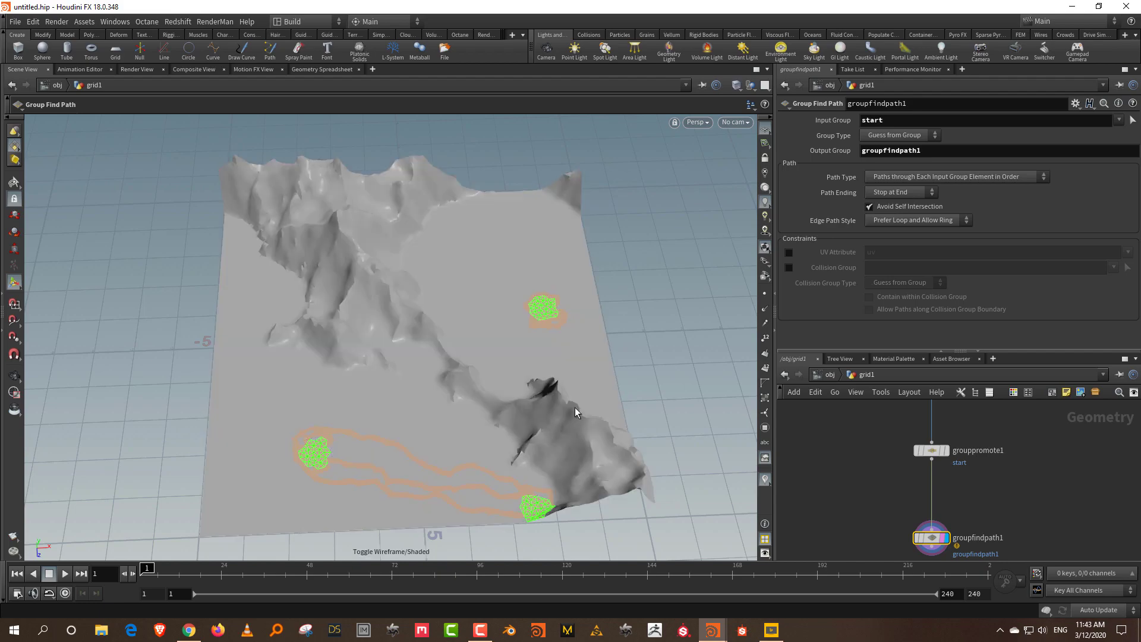
{"action": "left_click", "coordinate": [925, 205]}
{"action": "key", "text": "w"}
{"action": "left_click_drag", "start_coordinate": [637, 380], "coordinate": [527, 397], "text": "alt"}
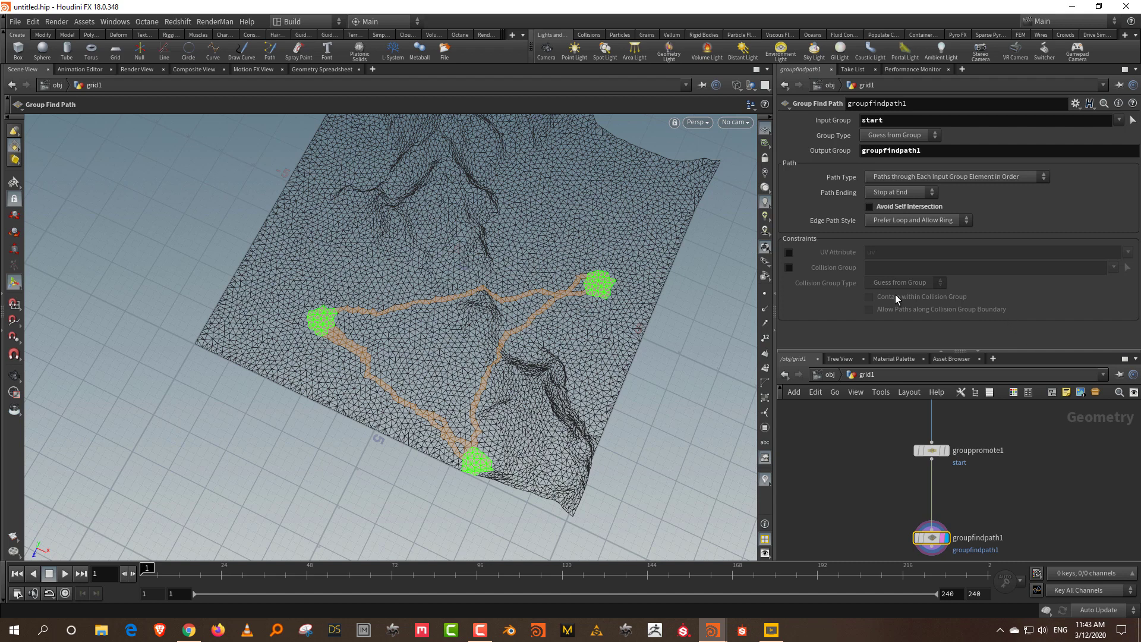
Step: Enable groupfindpath1's Collision Group constraint with the bound group and turn on Contain within Collision Group
{"action": "left_click", "coordinate": [788, 267]}
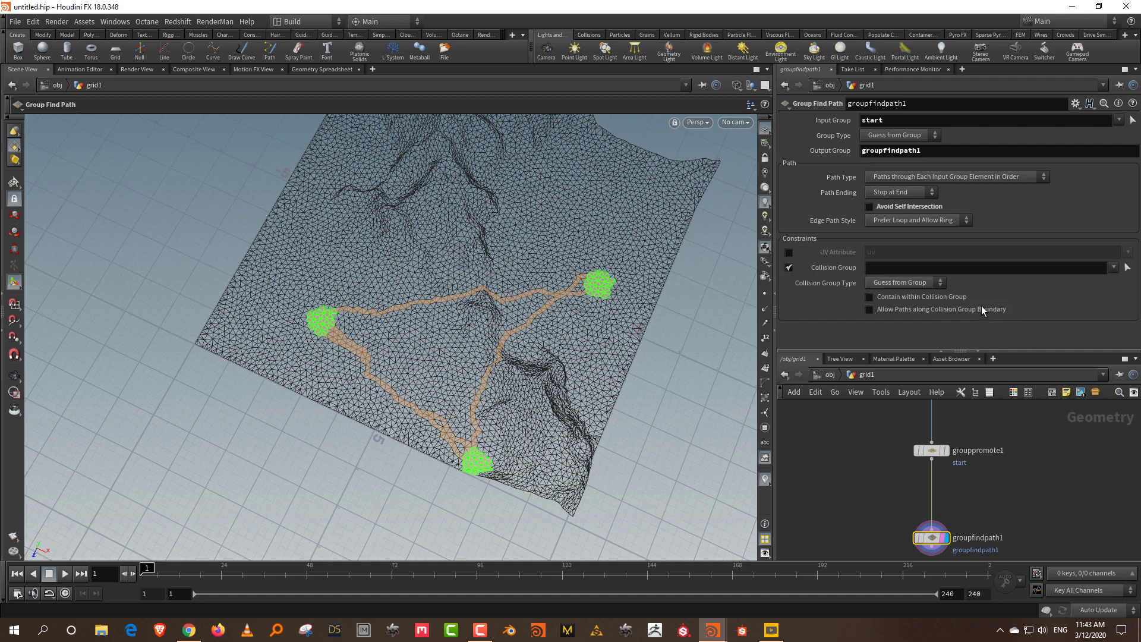
{"action": "left_click", "coordinate": [925, 298]}
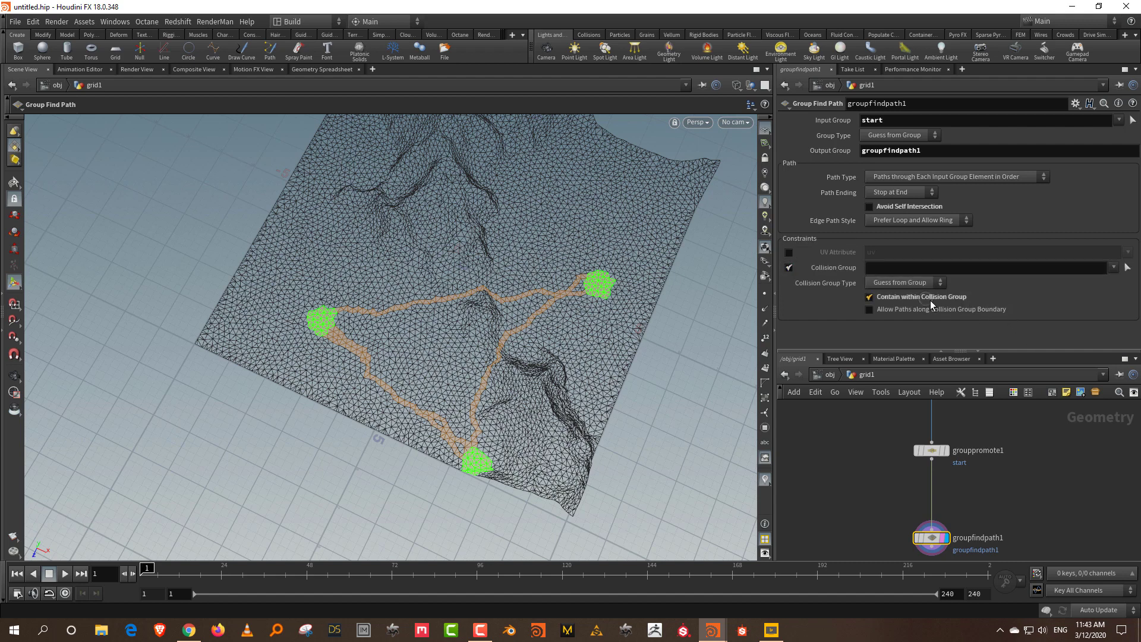
{"action": "left_click", "coordinate": [1113, 267]}
{"action": "left_click", "coordinate": [1100, 294]}
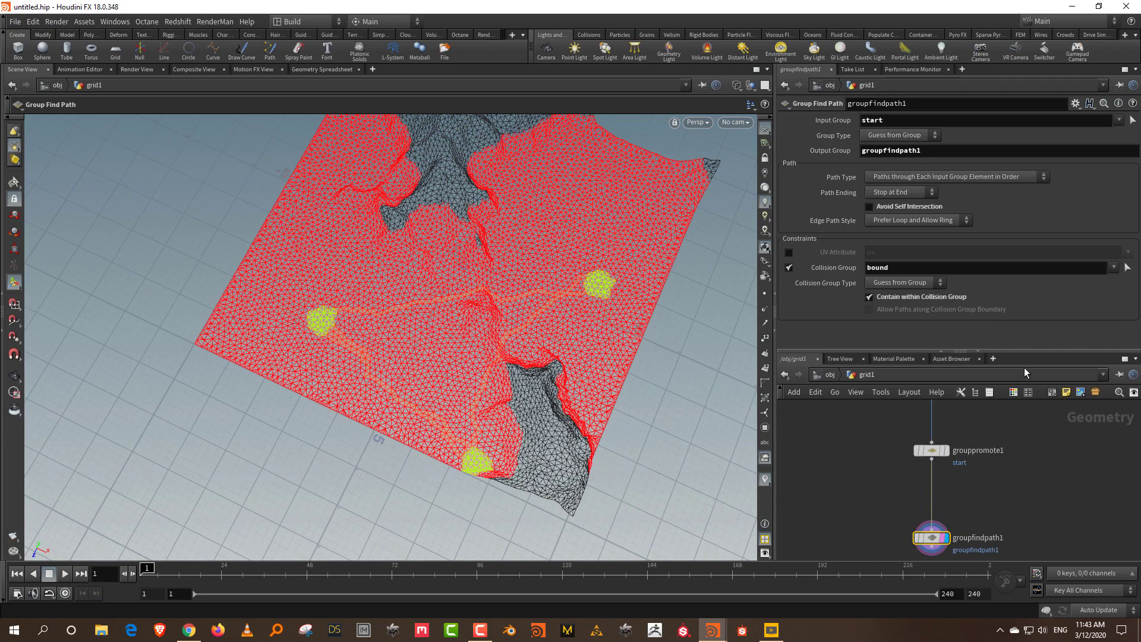
{"action": "left_click_drag", "start_coordinate": [642, 341], "coordinate": [679, 323], "text": "alt"}
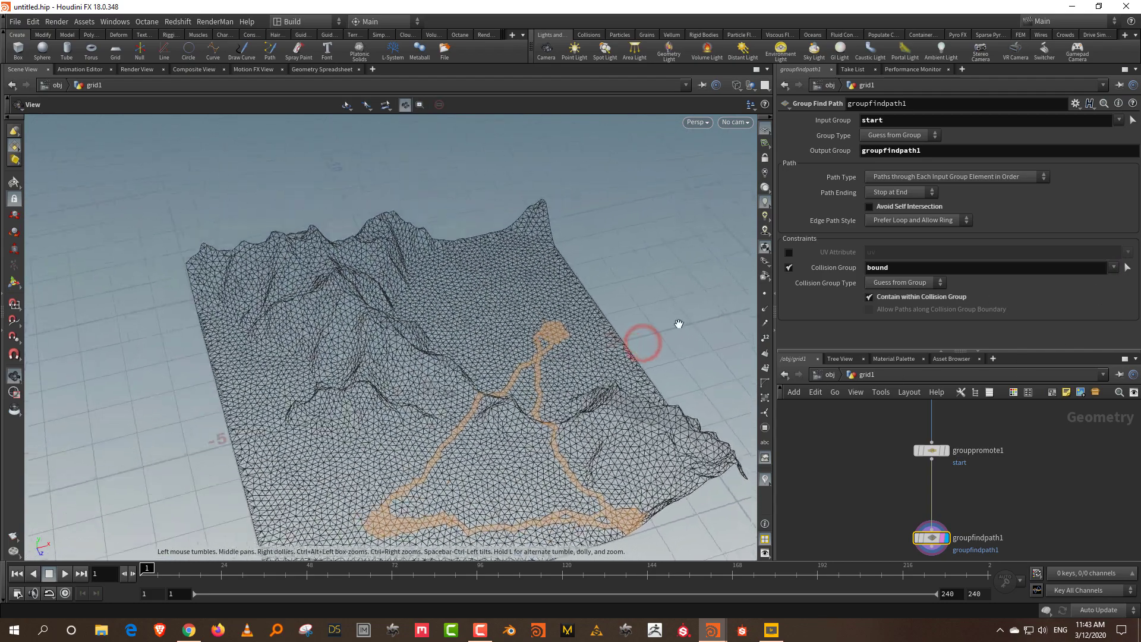
{"action": "middle_click_drag", "start_coordinate": [622, 364], "coordinate": [629, 287], "text": "alt"}
{"action": "left_click_drag", "start_coordinate": [637, 309], "coordinate": [537, 439], "text": "alt"}
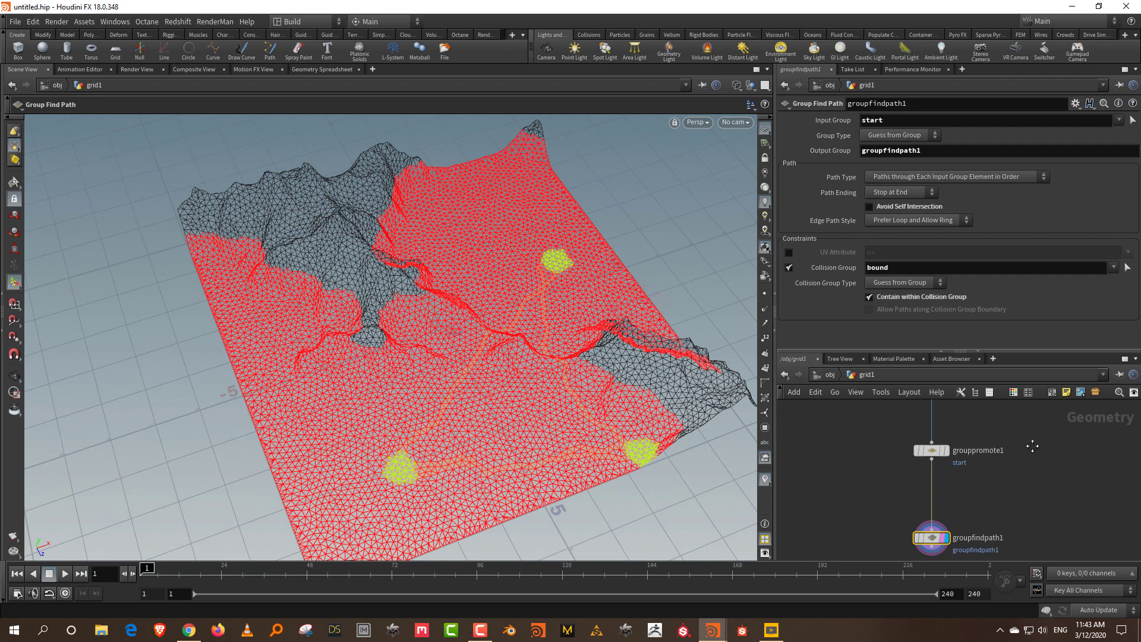
{"action": "middle_click_drag", "start_coordinate": [1028, 442], "coordinate": [995, 590]}
{"action": "middle_click_drag", "start_coordinate": [923, 483], "coordinate": [929, 517]}
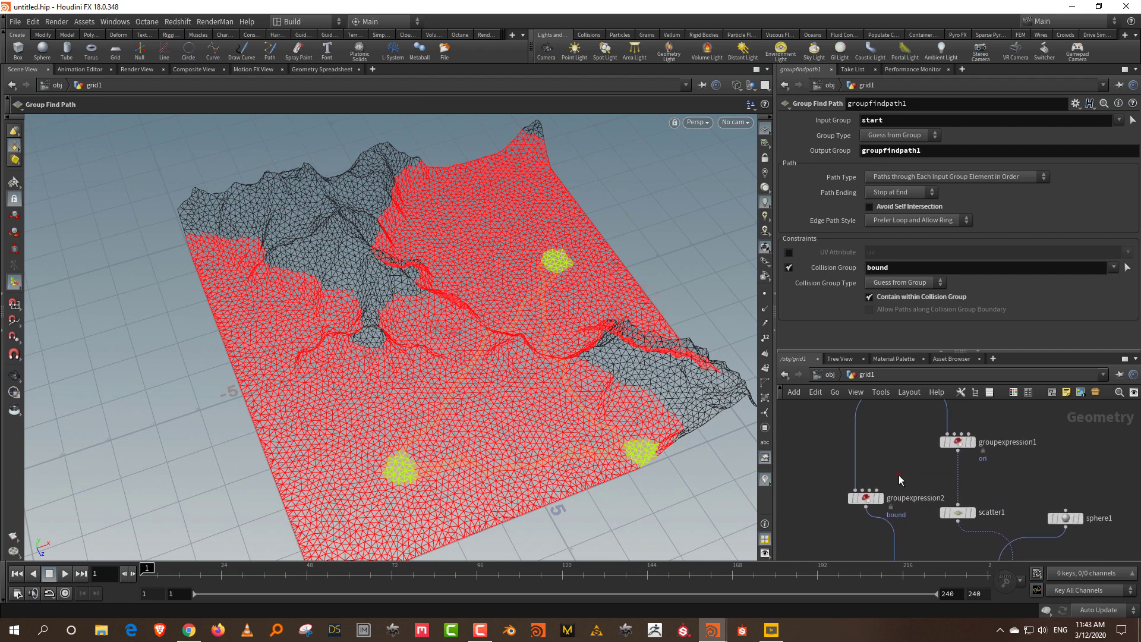
{"action": "left_click_drag", "start_coordinate": [898, 476], "coordinate": [867, 503]}
{"action": "left_click", "coordinate": [941, 183]}
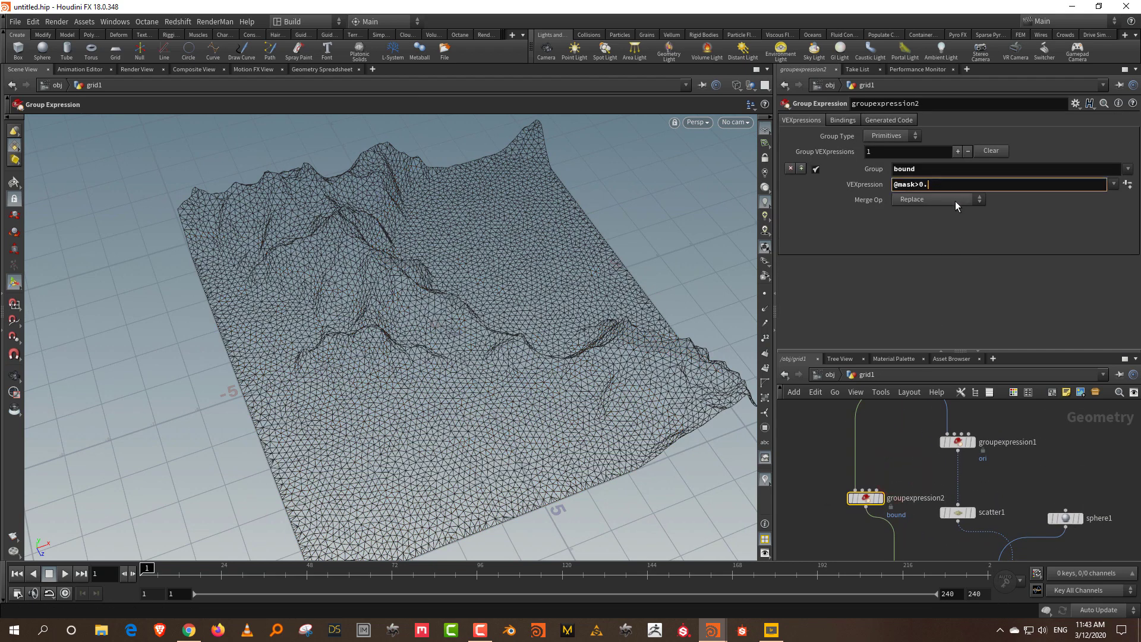
{"action": "key", "text": "Return"}
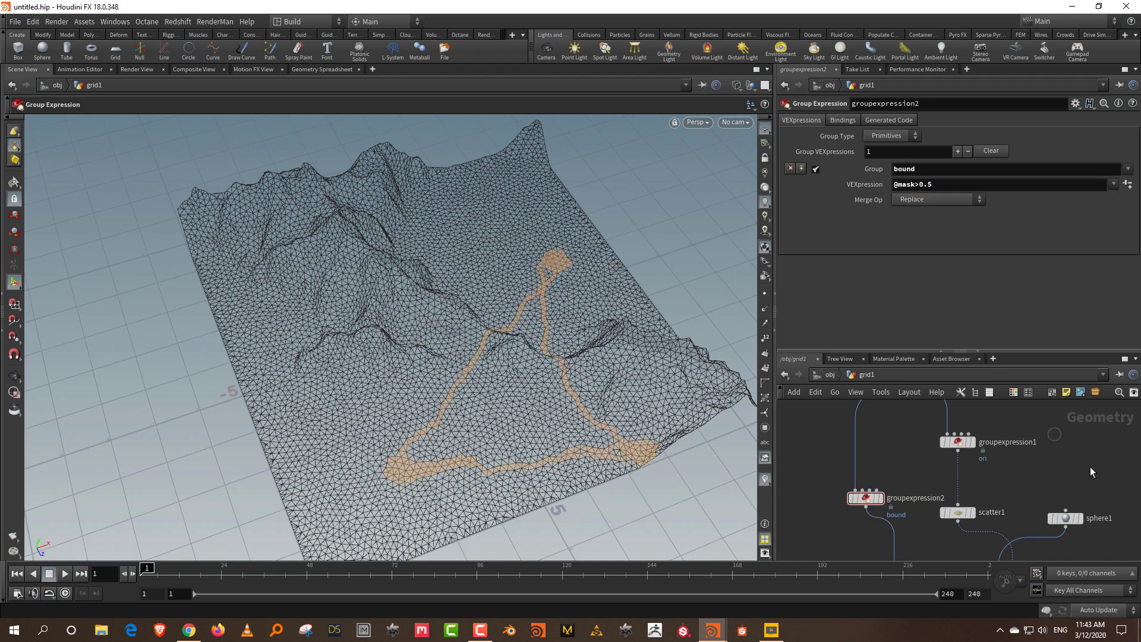
{"action": "double_click", "coordinate": [925, 184]}
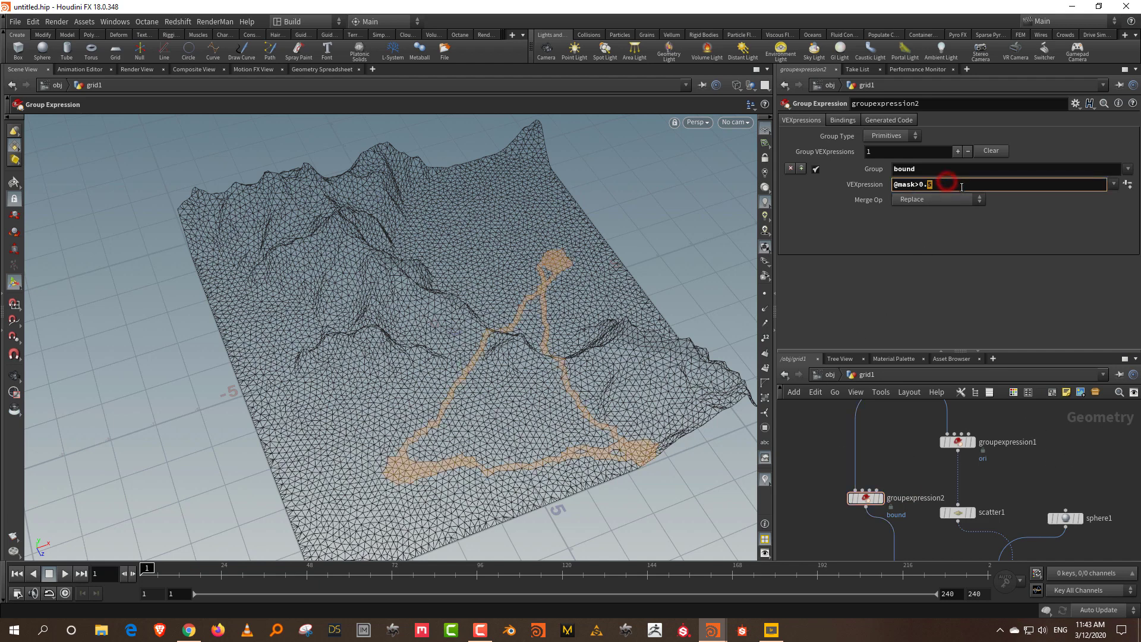
{"action": "type", "text": "9"}
{"action": "key", "text": "Return"}
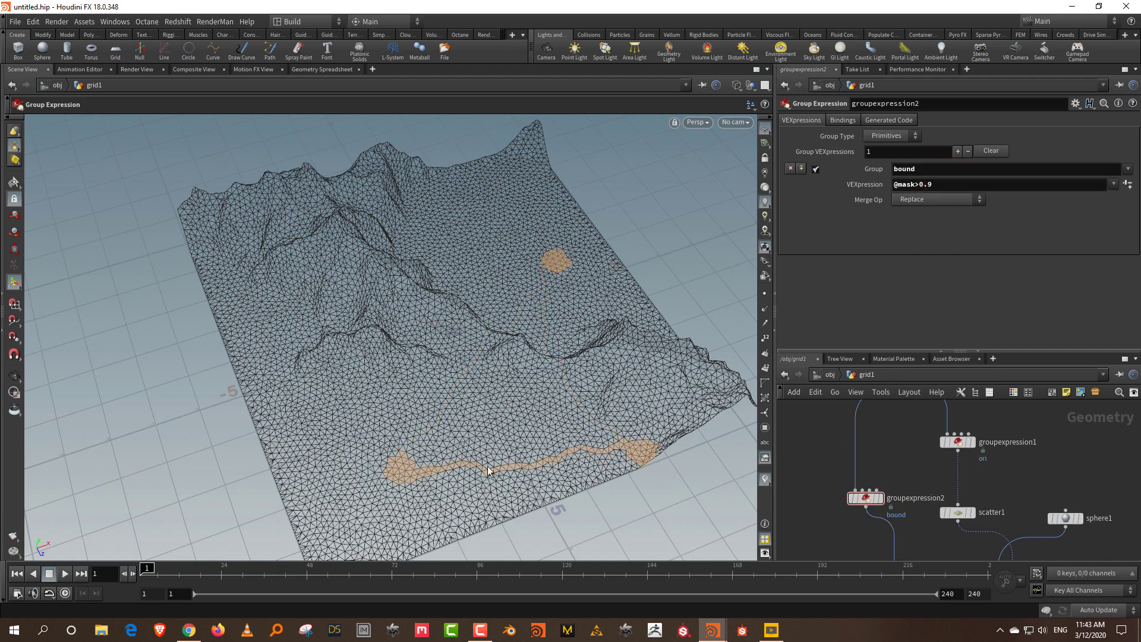
{"action": "left_click_drag", "start_coordinate": [561, 366], "coordinate": [562, 330], "text": "alt"}
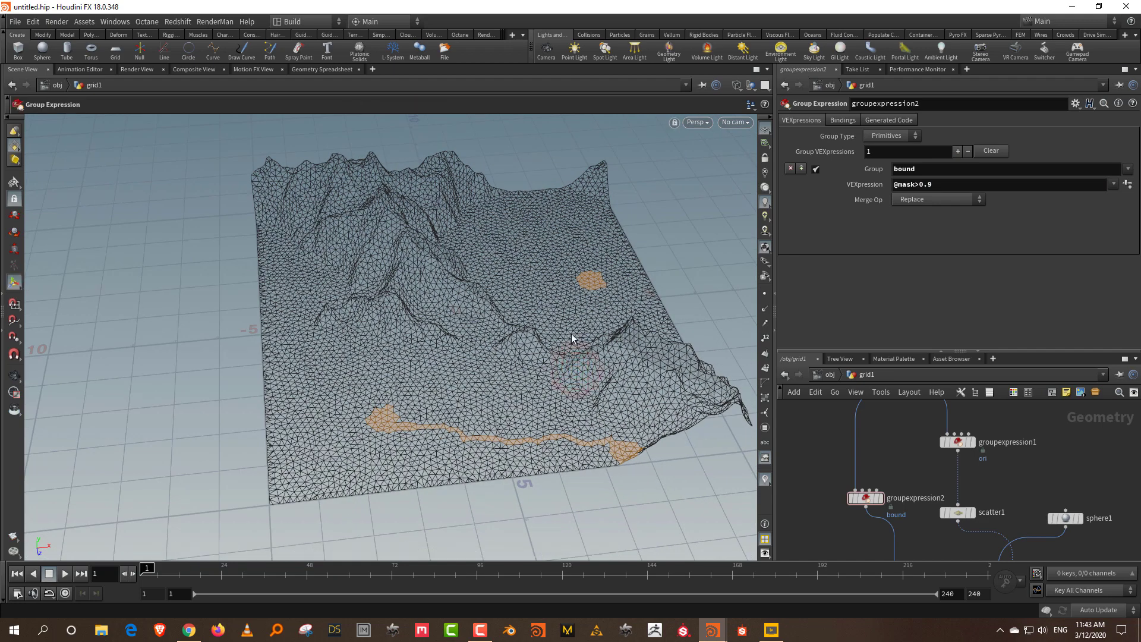
{"action": "double_click", "coordinate": [946, 185]}
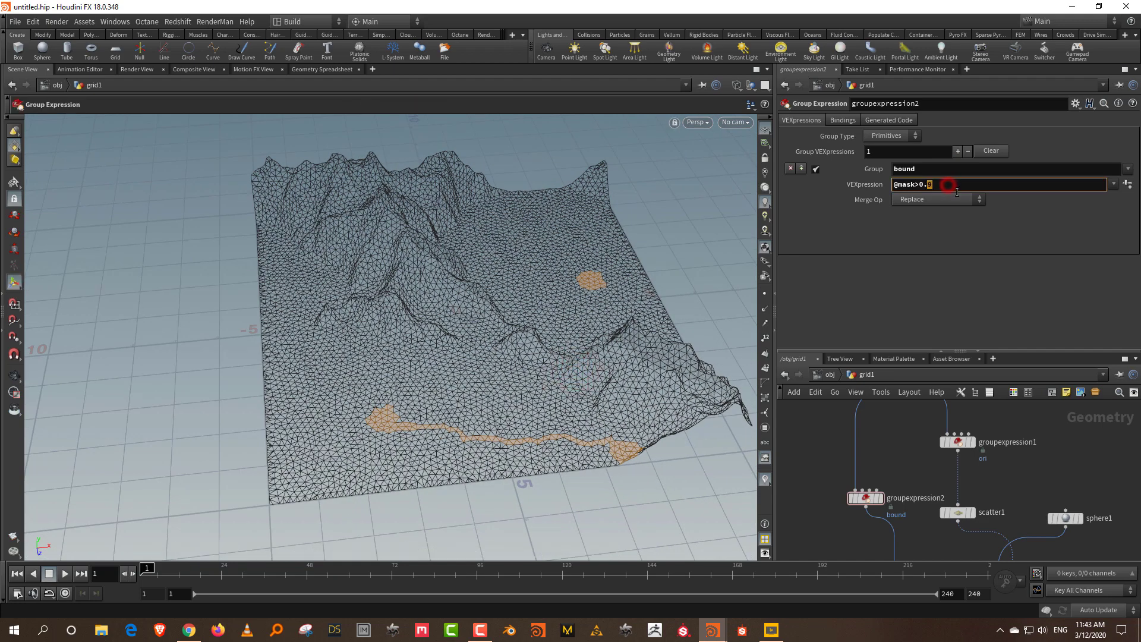
{"action": "type", "text": "4"}
{"action": "key", "text": "Return"}
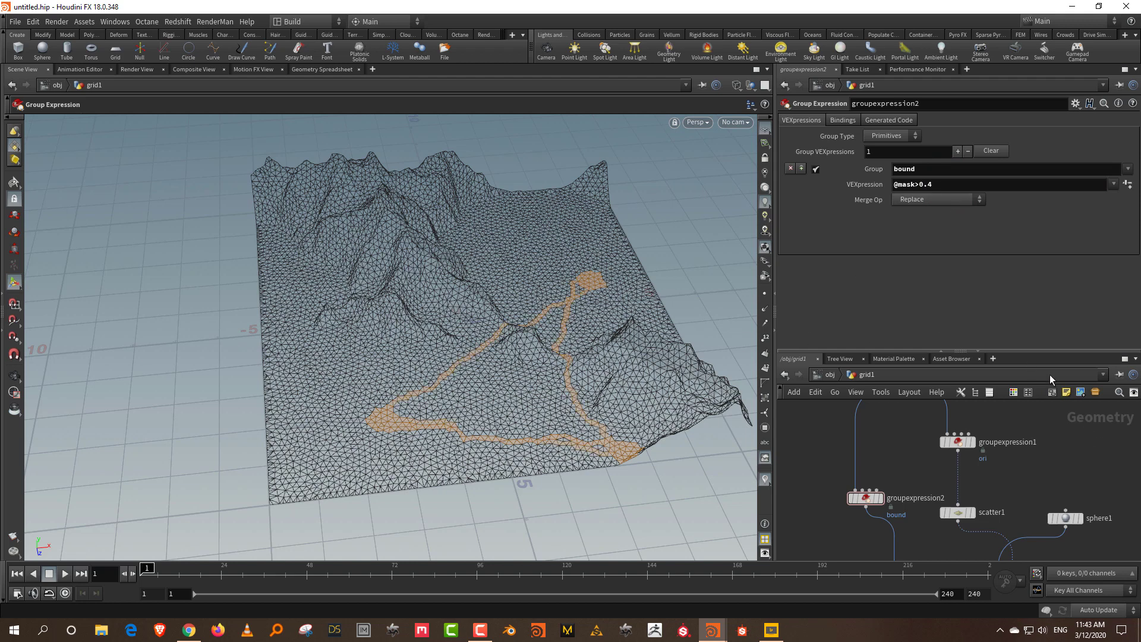
Step: Enlarge the network area, select scatter1, and vary its Global Seed up to about 3.19
{"action": "left_click_drag", "start_coordinate": [1058, 351], "coordinate": [1065, 265]}
{"action": "middle_click_drag", "start_coordinate": [1044, 399], "coordinate": [1026, 367]}
{"action": "left_click", "coordinate": [945, 393]}
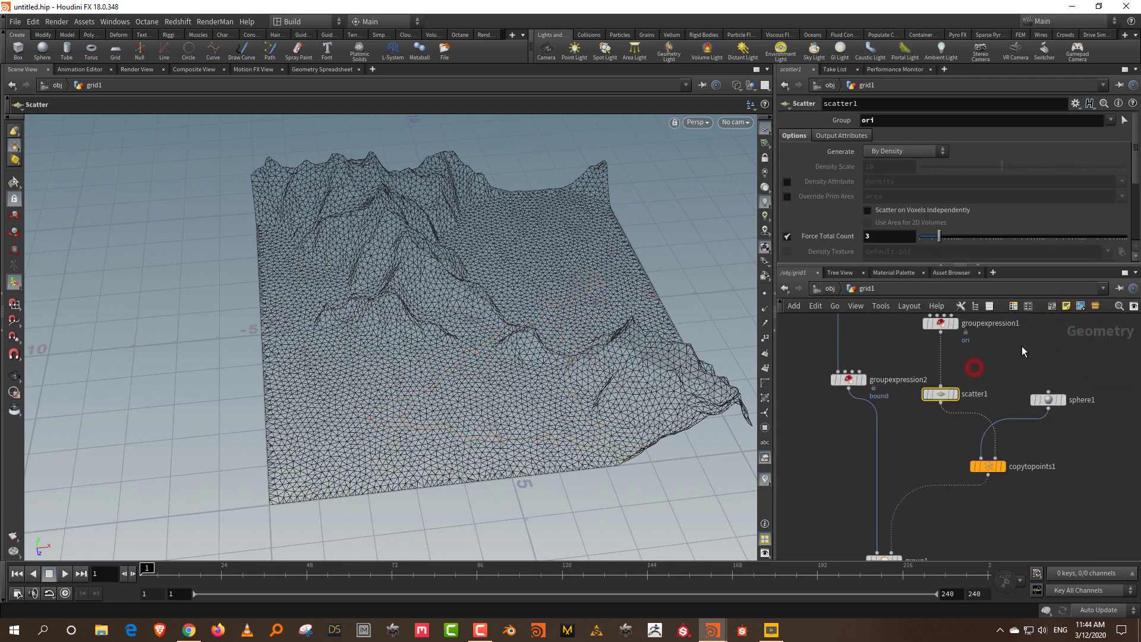
{"action": "left_click", "coordinate": [1048, 358]}
{"action": "scroll", "coordinate": [1136, 188], "scroll_direction": "down", "scroll_amount": 3}
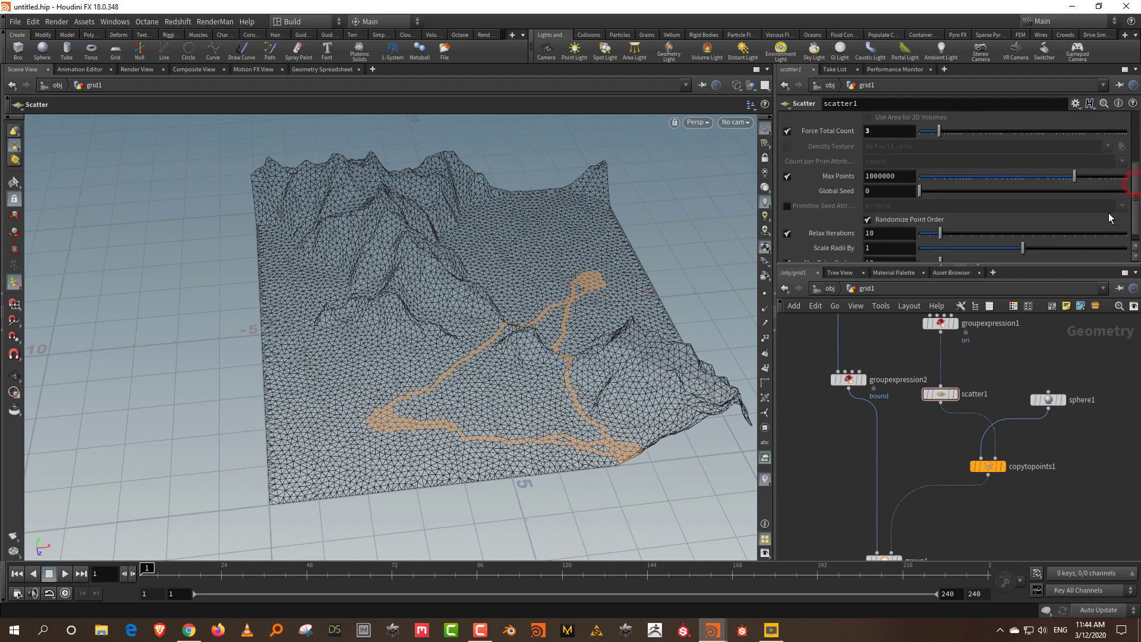
{"action": "left_click_drag", "start_coordinate": [920, 190], "coordinate": [946, 194]}
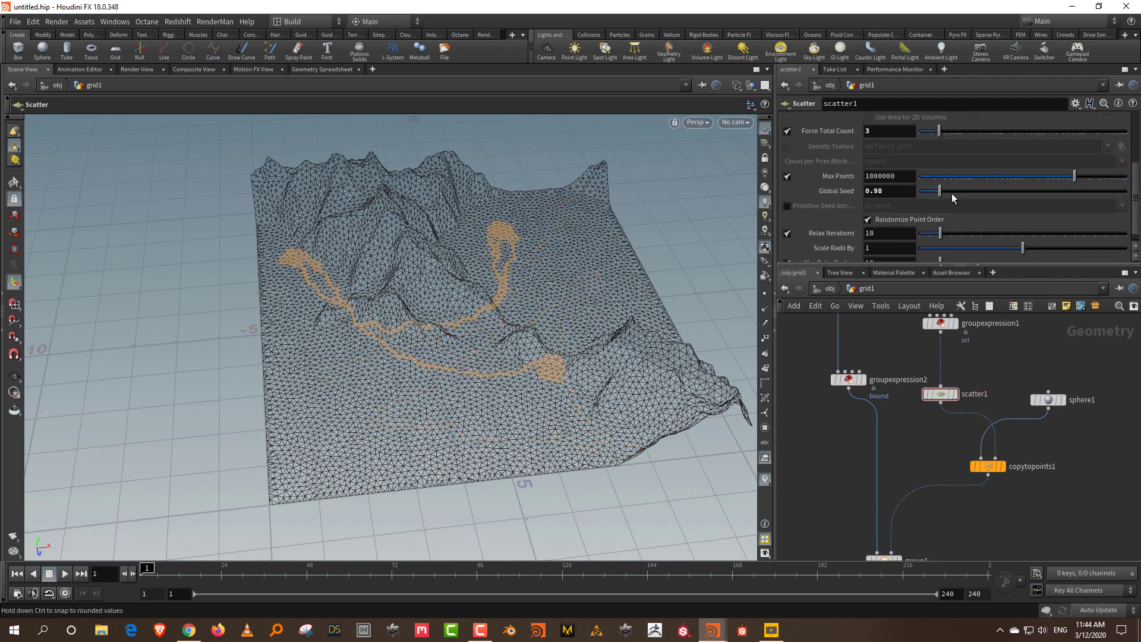
{"action": "left_click", "coordinate": [965, 192]}
{"action": "left_click", "coordinate": [986, 191]}
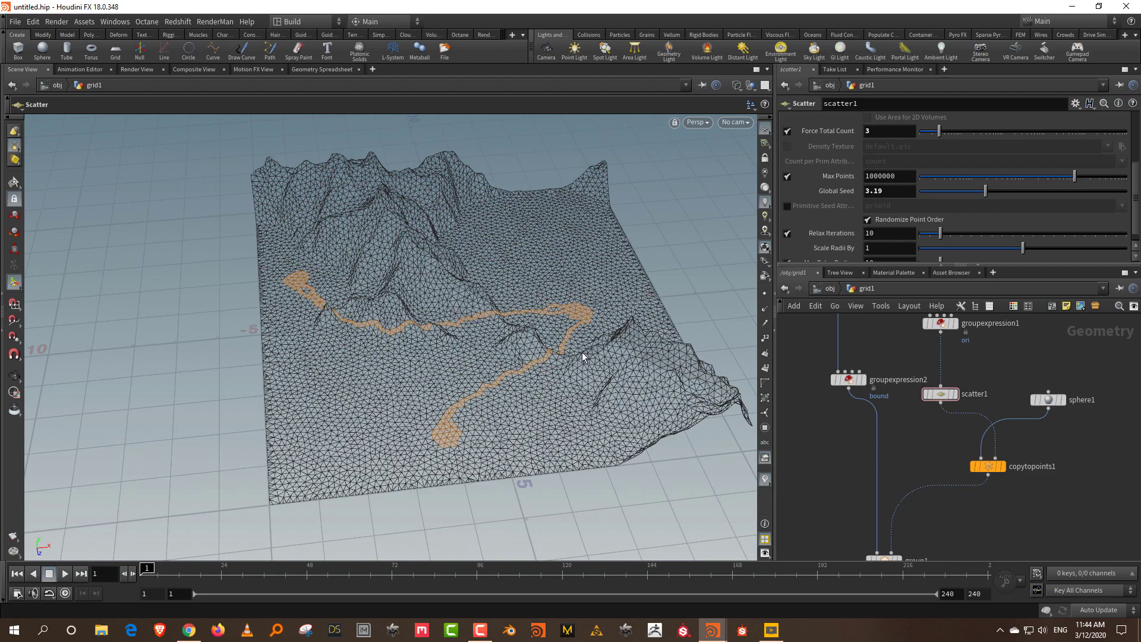
Step: Try further Global Seed values on scatter1 and settle on about 3.68
{"action": "mouse_move", "coordinate": [605, 337]}
{"action": "left_mouse_down", "text": "alt"}
{"action": "mouse_move", "coordinate": [608, 371]}
{"action": "mouse_move", "coordinate": [548, 395]}
{"action": "mouse_move", "coordinate": [611, 373]}
{"action": "mouse_move", "coordinate": [628, 349]}
{"action": "left_mouse_up", "text": "alt"}
{"action": "key", "text": "shift+w"}
{"action": "key", "text": "shift+w"}
{"action": "left_click", "coordinate": [996, 192]}
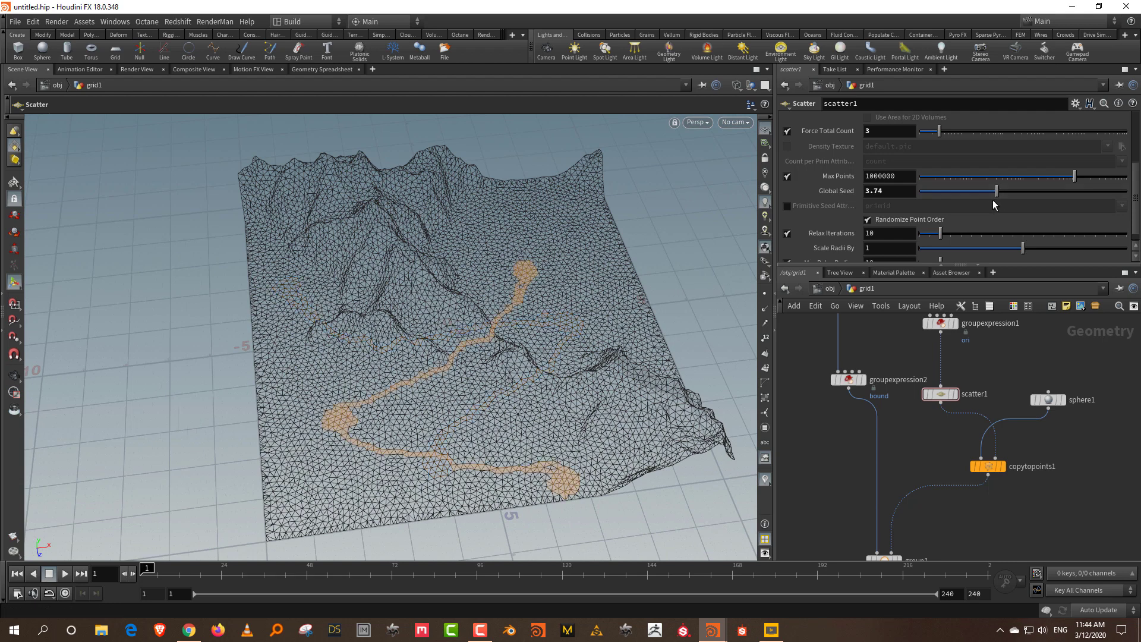
{"action": "left_click", "coordinate": [987, 194]}
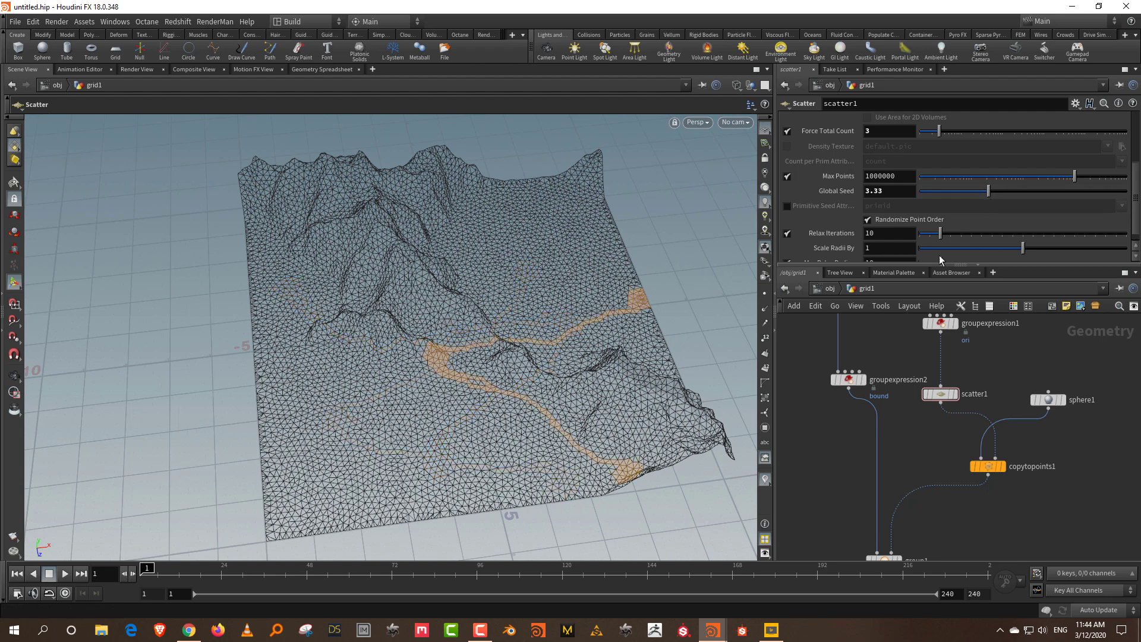
{"action": "left_click", "coordinate": [995, 195]}
Step: Add a Blast node below groupfindpath1, connected to its output and displayed
{"action": "middle_click_drag", "start_coordinate": [1067, 481], "coordinate": [1055, 429]}
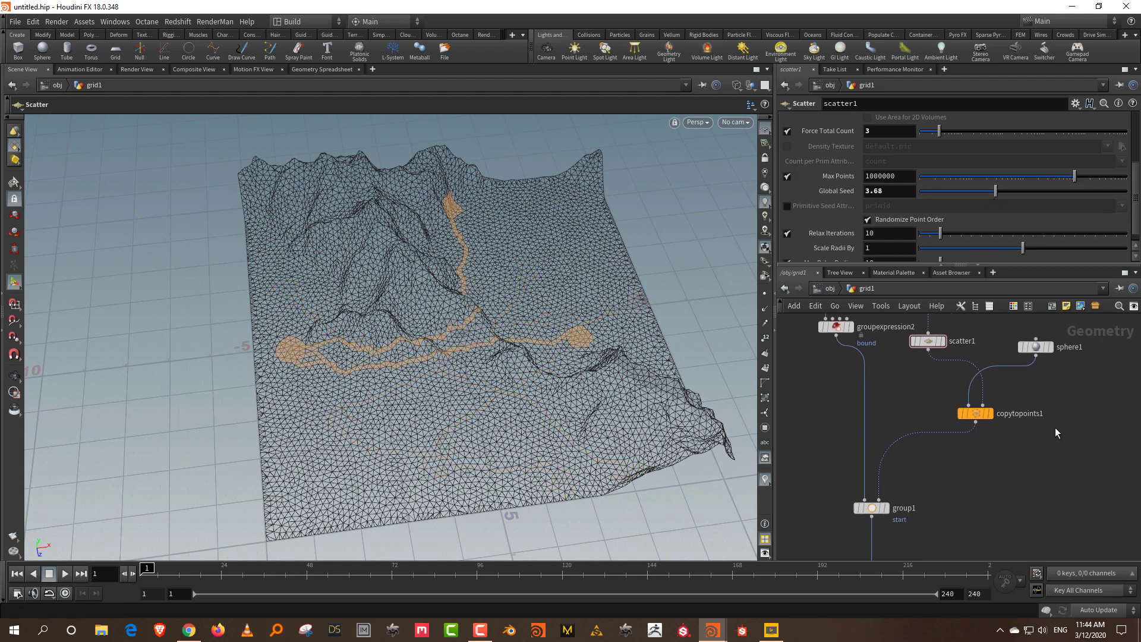
{"action": "middle_click_drag", "start_coordinate": [983, 545], "coordinate": [1009, 381]}
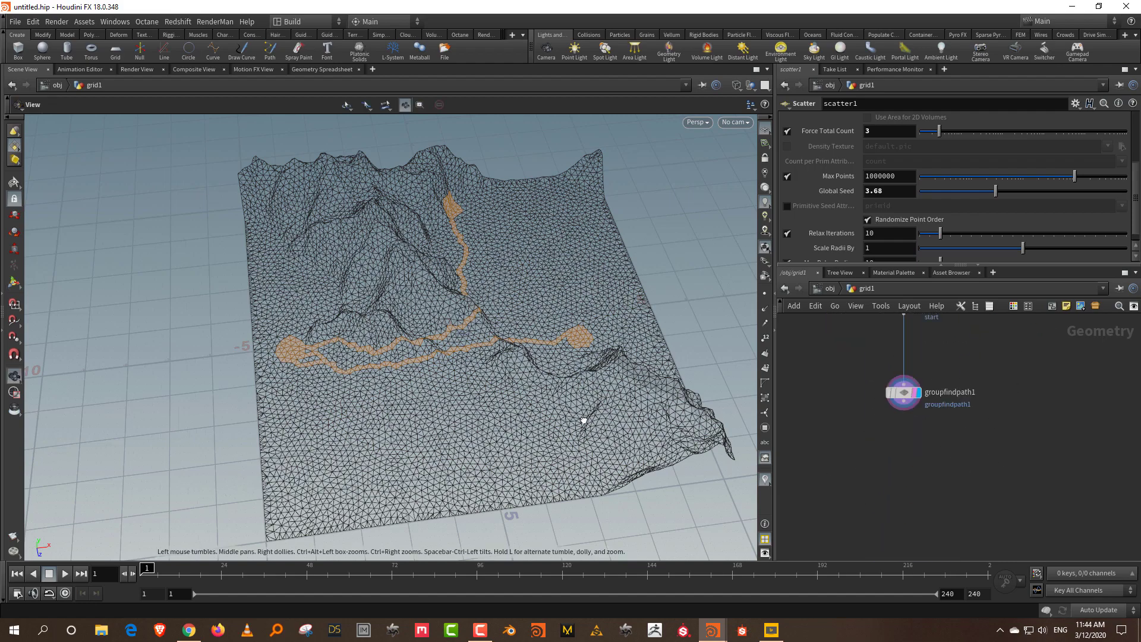
{"action": "left_click_drag", "start_coordinate": [584, 420], "coordinate": [621, 425], "text": "alt"}
{"action": "left_click", "coordinate": [970, 386]}
{"action": "key", "text": "Tab"}
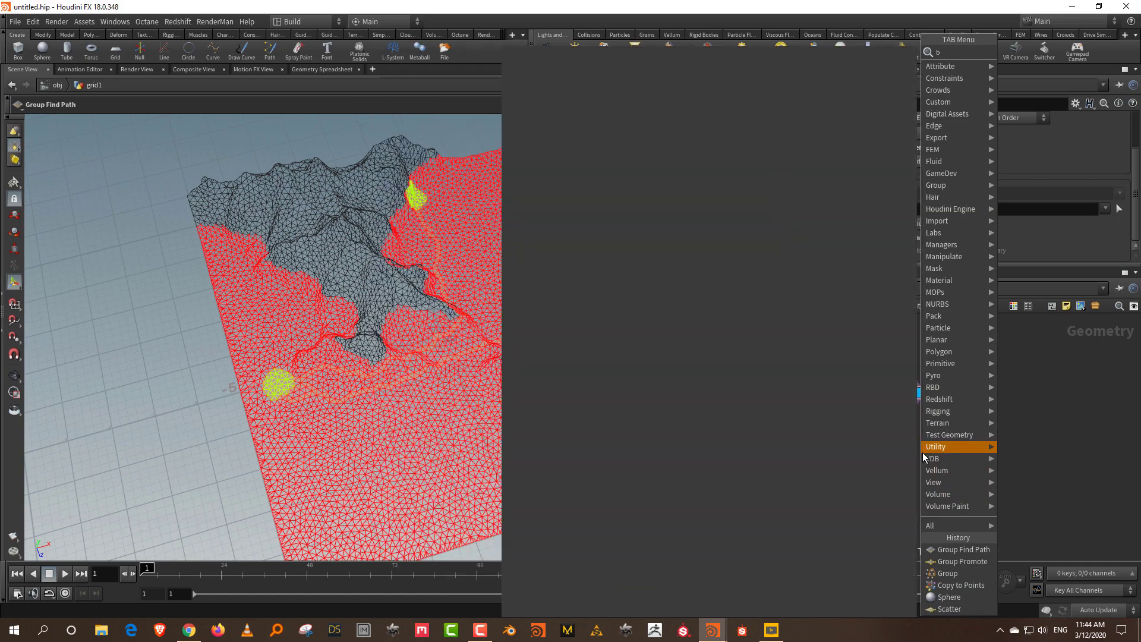
{"action": "type", "text": "blast"}
{"action": "left_click", "coordinate": [1054, 52]}
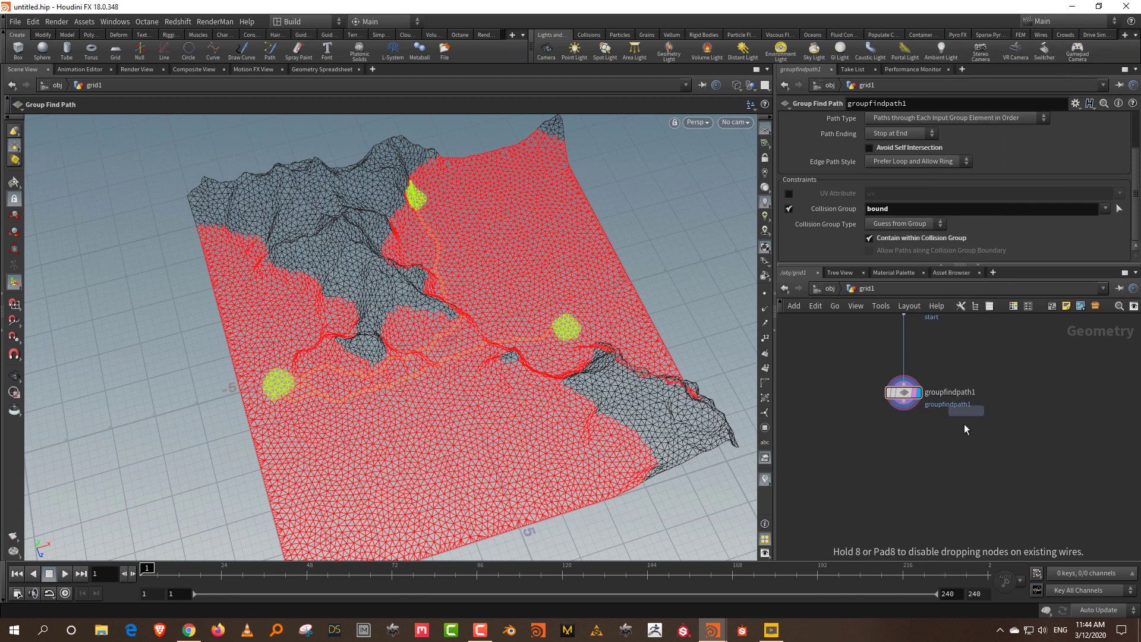
{"action": "left_click", "coordinate": [957, 467]}
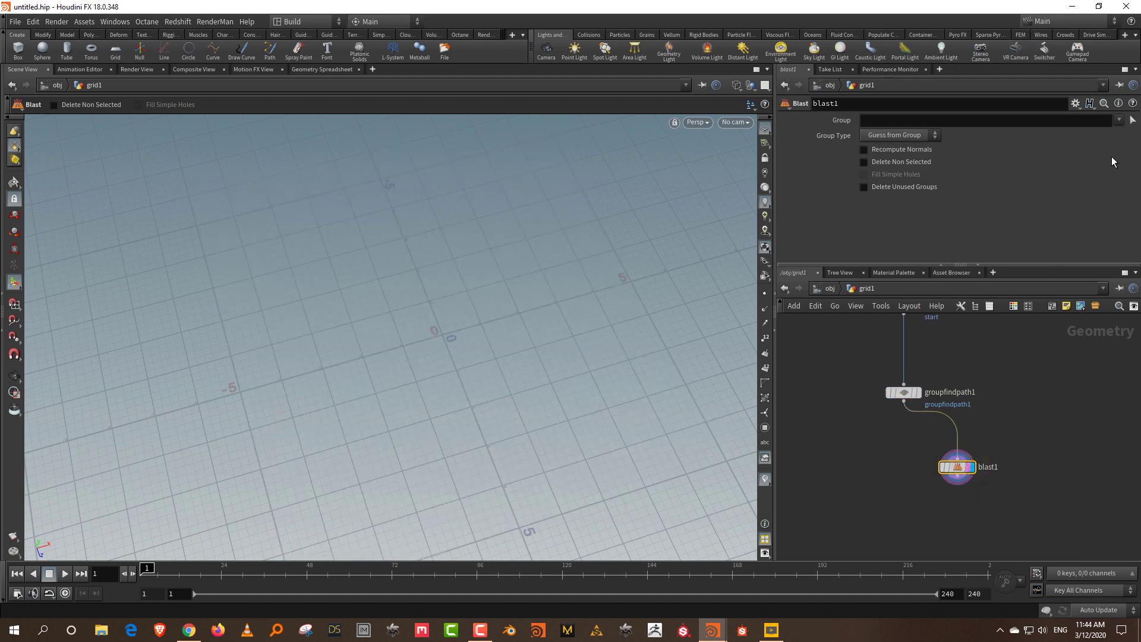
Step: Set blast1's group to groupfindpath1, enable Delete Non Selected and Delete Unused Groups, and inspect the isolated paths
{"action": "left_click", "coordinate": [1118, 120]}
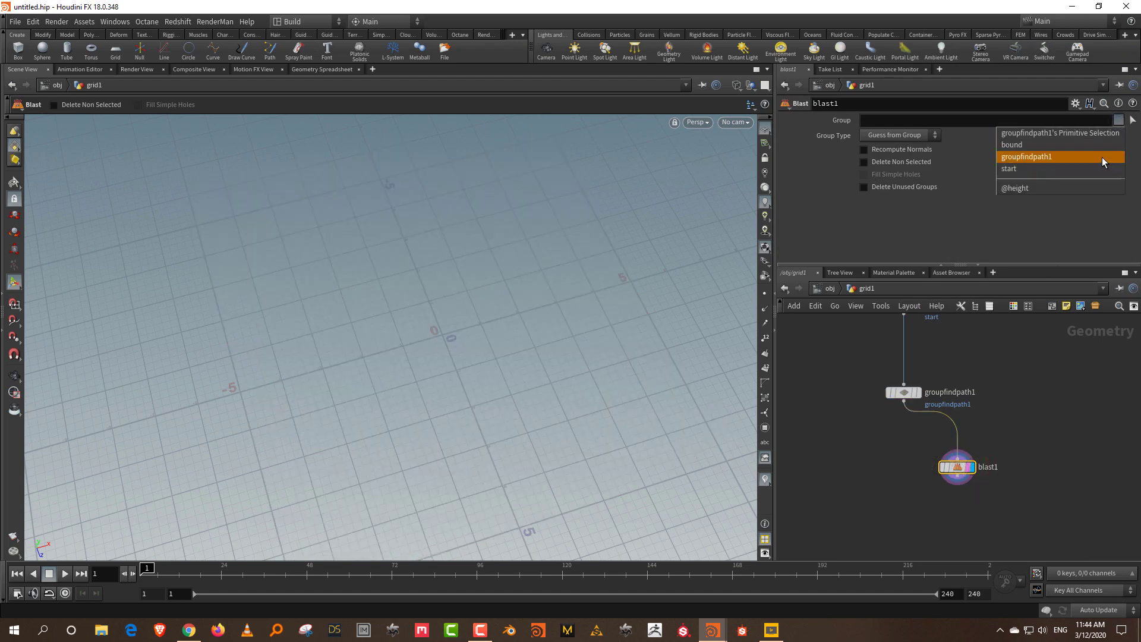
{"action": "left_click", "coordinate": [1101, 156]}
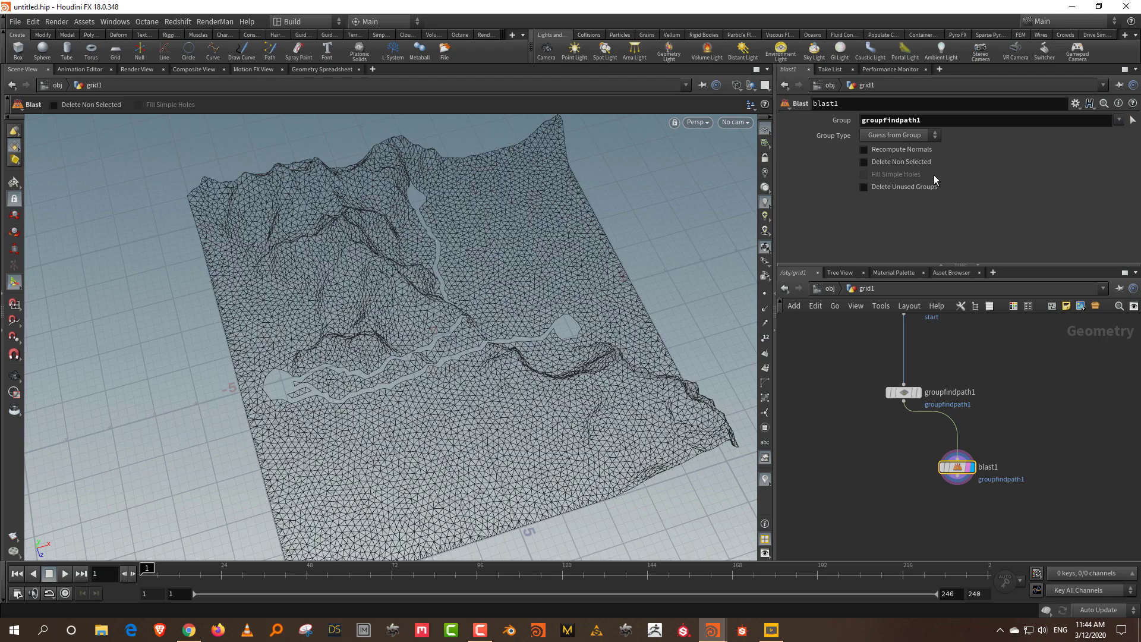
{"action": "left_click", "coordinate": [901, 162]}
{"action": "left_click", "coordinate": [918, 187]}
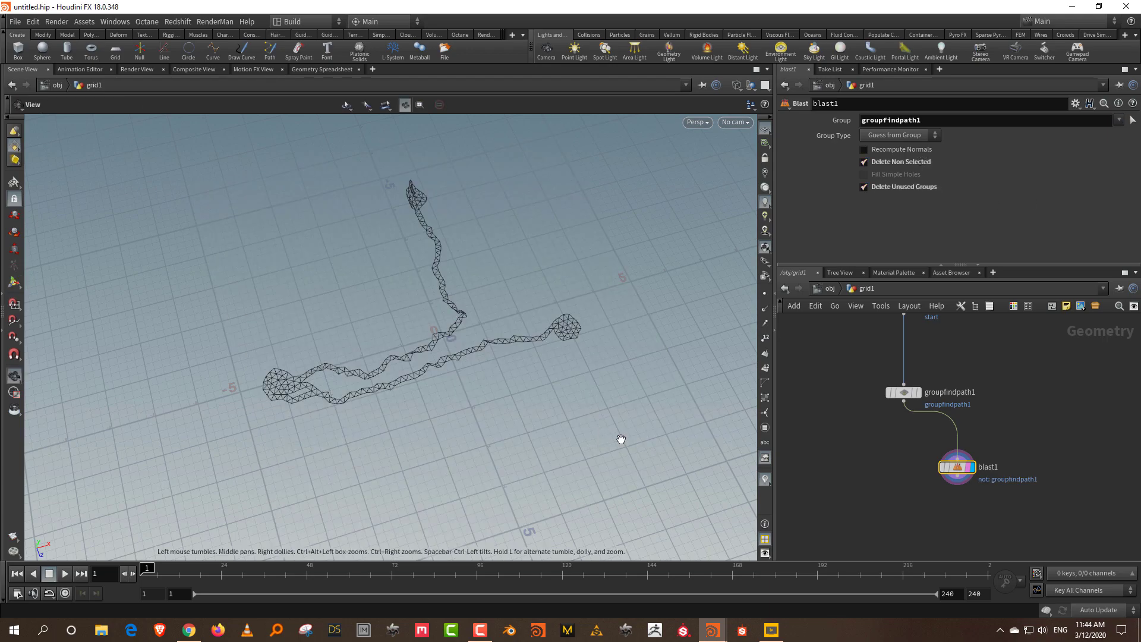
{"action": "left_click_drag", "start_coordinate": [618, 438], "coordinate": [501, 385], "text": "alt"}
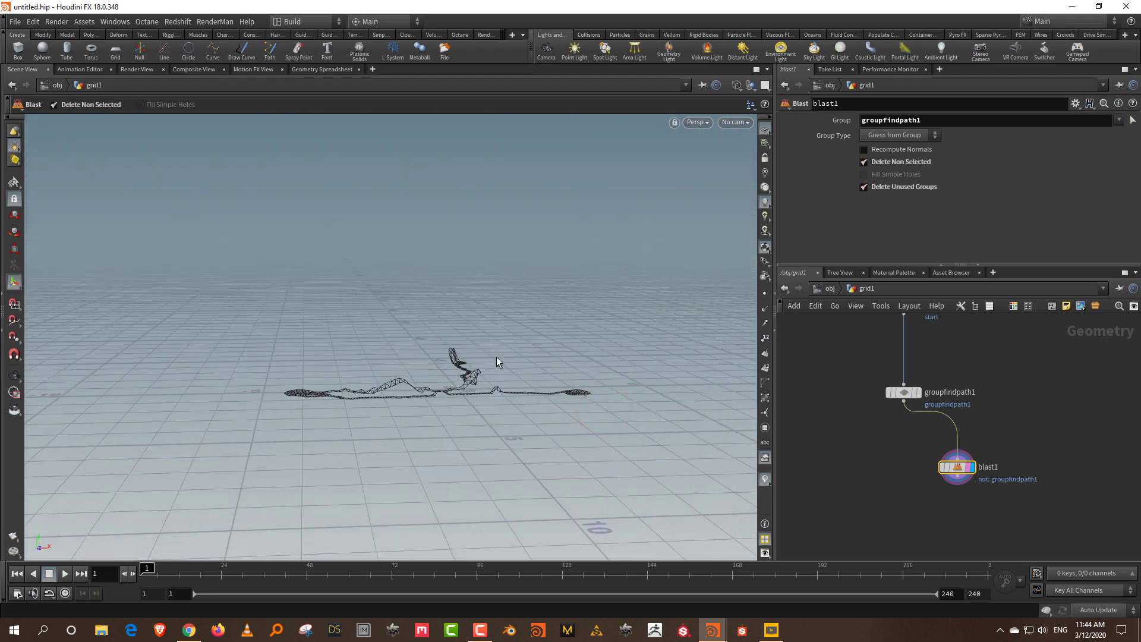
Step: Add an Attribute Wrangle node below blast1, connect blast1's output to its first input, and display it
{"action": "key", "text": "Tab"}
{"action": "type", "text": "wrang"}
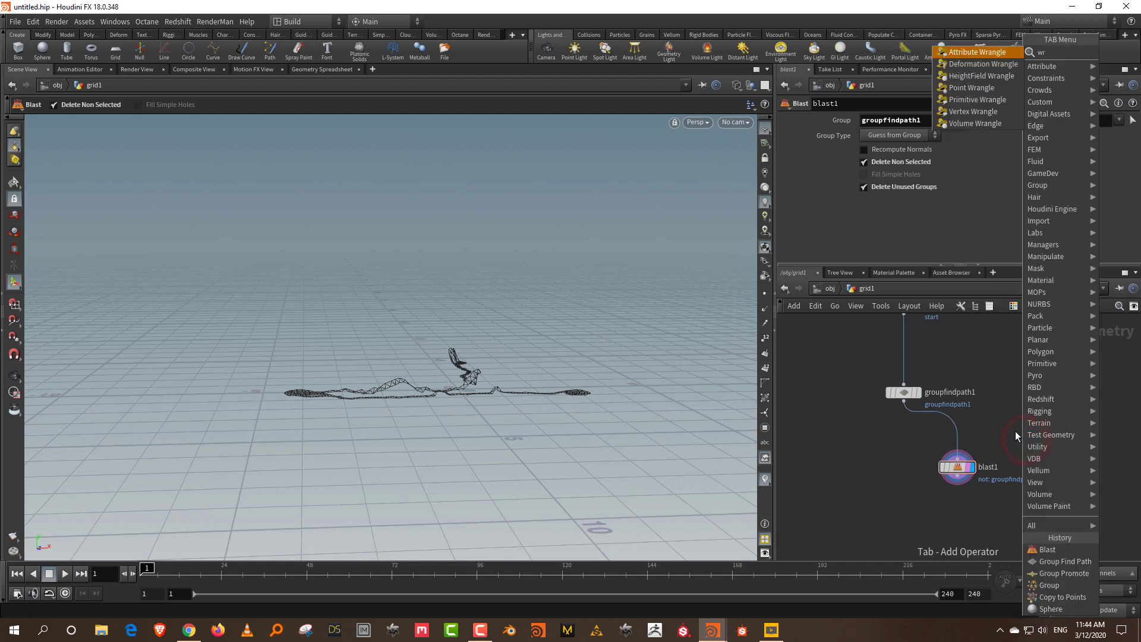
{"action": "left_click", "coordinate": [986, 52]}
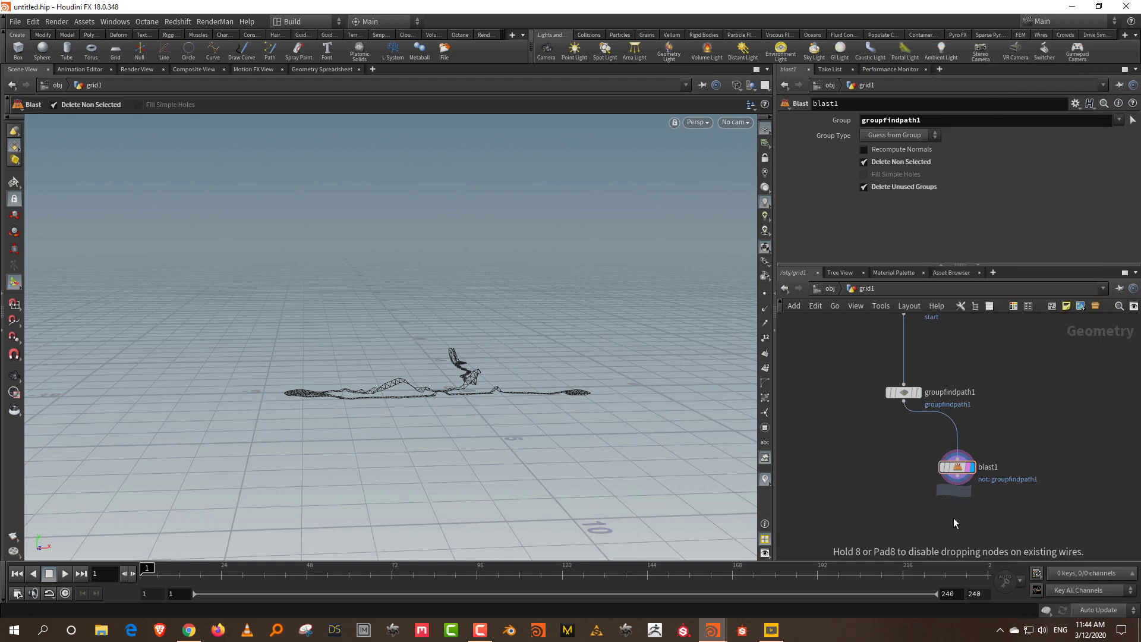
{"action": "left_click", "coordinate": [956, 521]}
{"action": "left_click_drag", "start_coordinate": [957, 477], "coordinate": [947, 512]}
{"action": "left_click", "coordinate": [972, 521]}
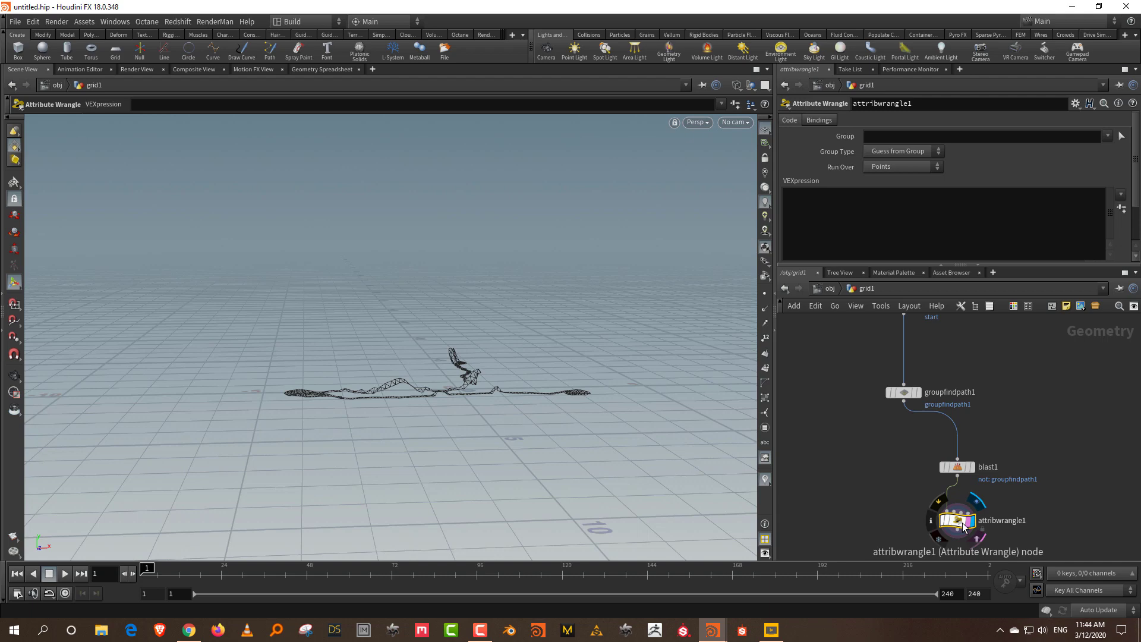
Step: Flatten the path points with the attribwrangle1 expression @P.y = 0.4;
{"action": "left_click", "coordinate": [869, 227]}
{"action": "type", "text": "@P."}
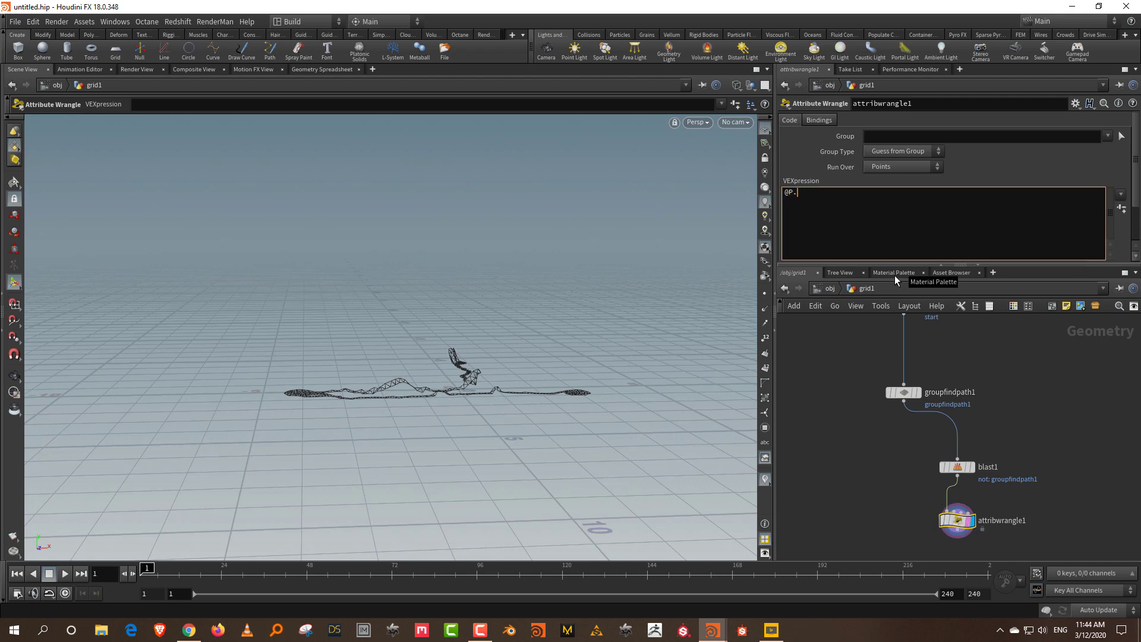
{"action": "type", "text": "y = 0.4;"}
{"action": "scroll", "coordinate": [1010, 490], "scroll_direction": "up", "scroll_amount": 5}
Step: Display groupfindpath1 and examine the terrain's height relative to the flattened paths
{"action": "middle_click_drag", "start_coordinate": [1007, 486], "coordinate": [1009, 371]}
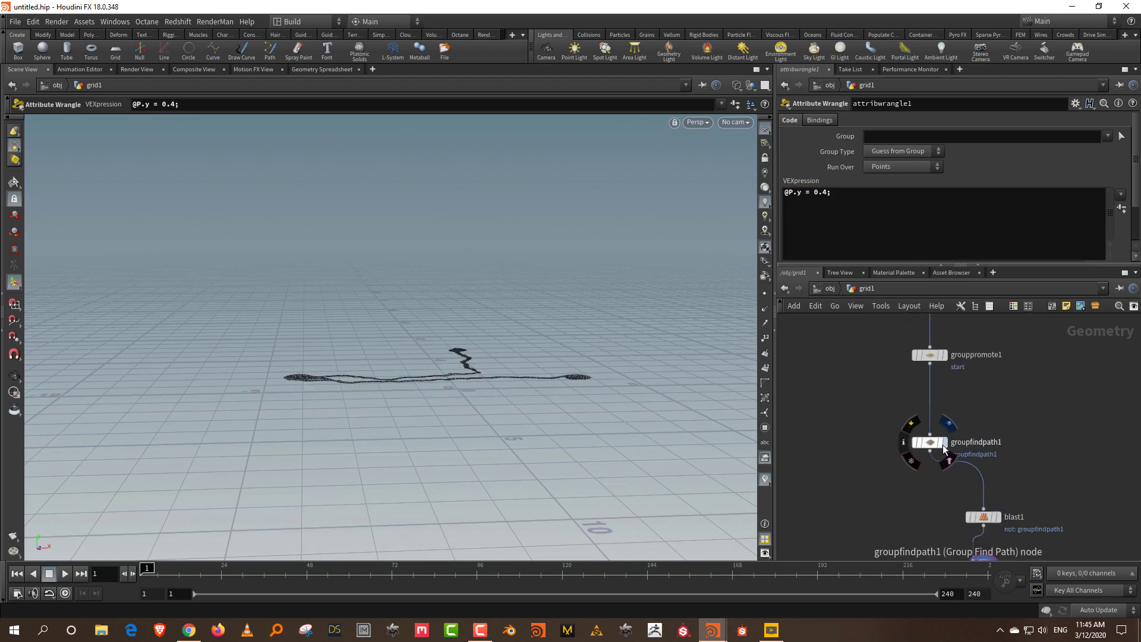
{"action": "left_click", "coordinate": [945, 442]}
{"action": "left_click_drag", "start_coordinate": [630, 449], "coordinate": [713, 440], "text": "alt"}
{"action": "key", "text": "Return"}
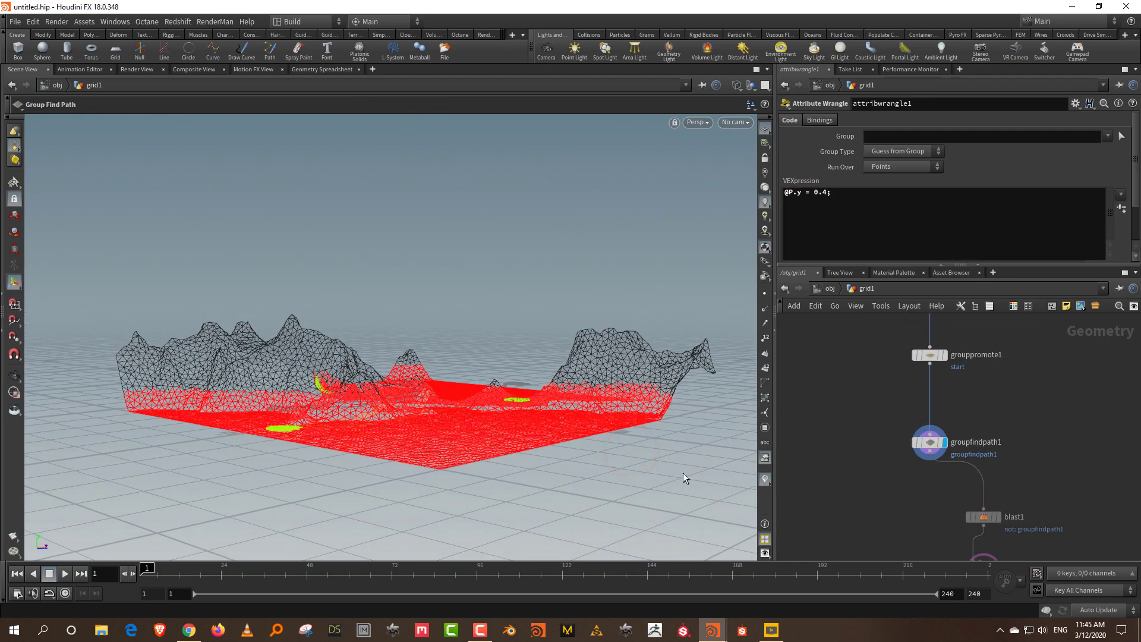
{"action": "left_click_drag", "start_coordinate": [630, 474], "coordinate": [590, 488], "text": "alt"}
Step: Display attribwrangle1 with grouppromote1 templated as a terrain reference, and inspect the flattened paths up close
{"action": "left_click", "coordinate": [934, 356]}
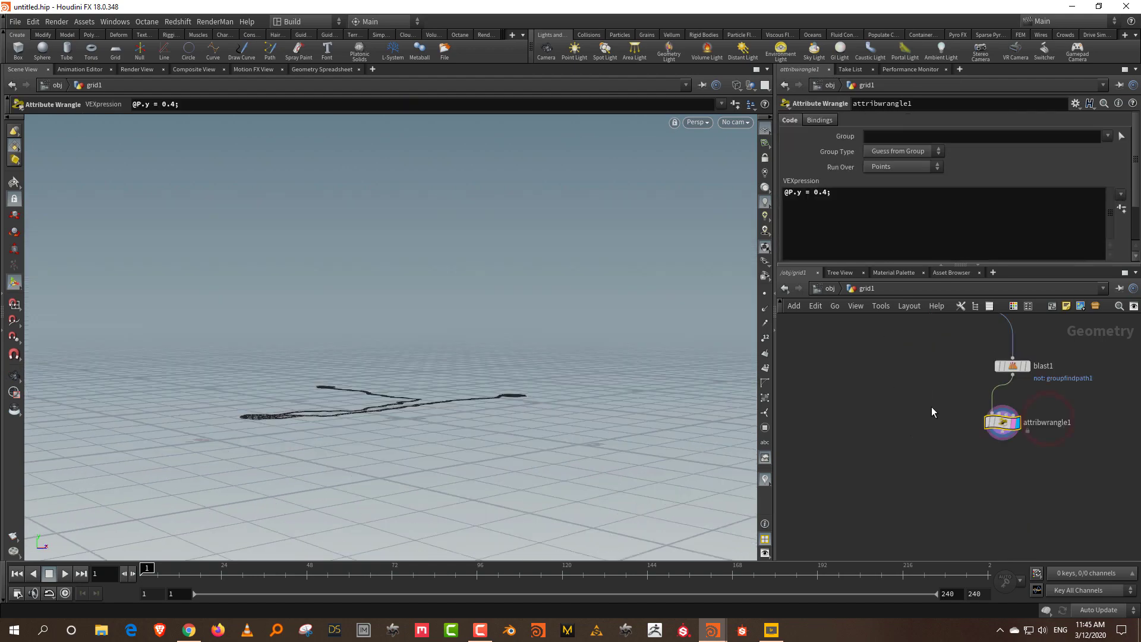
{"action": "middle_click_drag", "start_coordinate": [932, 407], "coordinate": [931, 539]}
{"action": "left_click", "coordinate": [970, 337]}
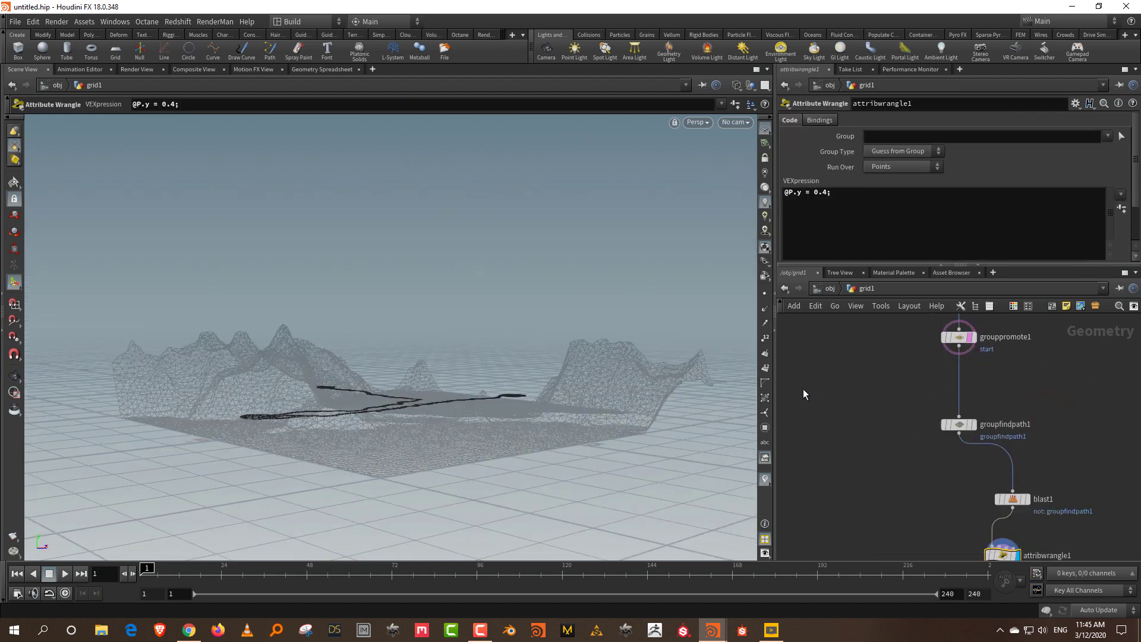
{"action": "scroll", "coordinate": [518, 294], "scroll_direction": "up", "scroll_amount": 5}
{"action": "left_click_drag", "start_coordinate": [517, 294], "coordinate": [537, 287], "text": "alt"}
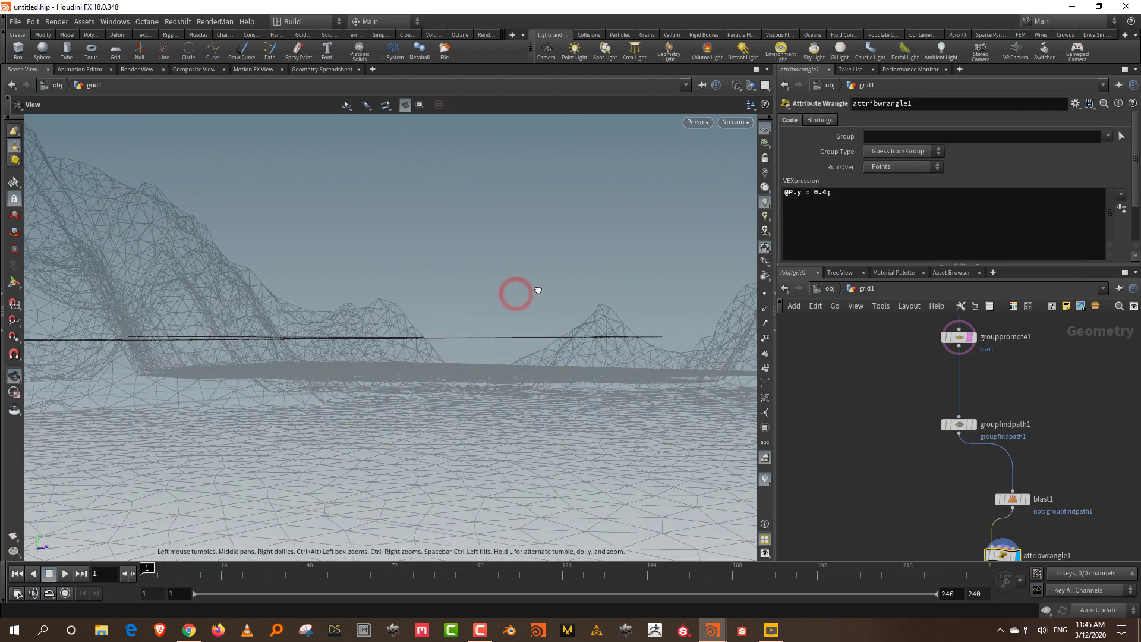
Step: Raise the flattened path points by changing the attribwrangle1 expression to @P.y = 0.8;
{"action": "left_click", "coordinate": [825, 193]}
{"action": "key", "text": "BackSpace"}
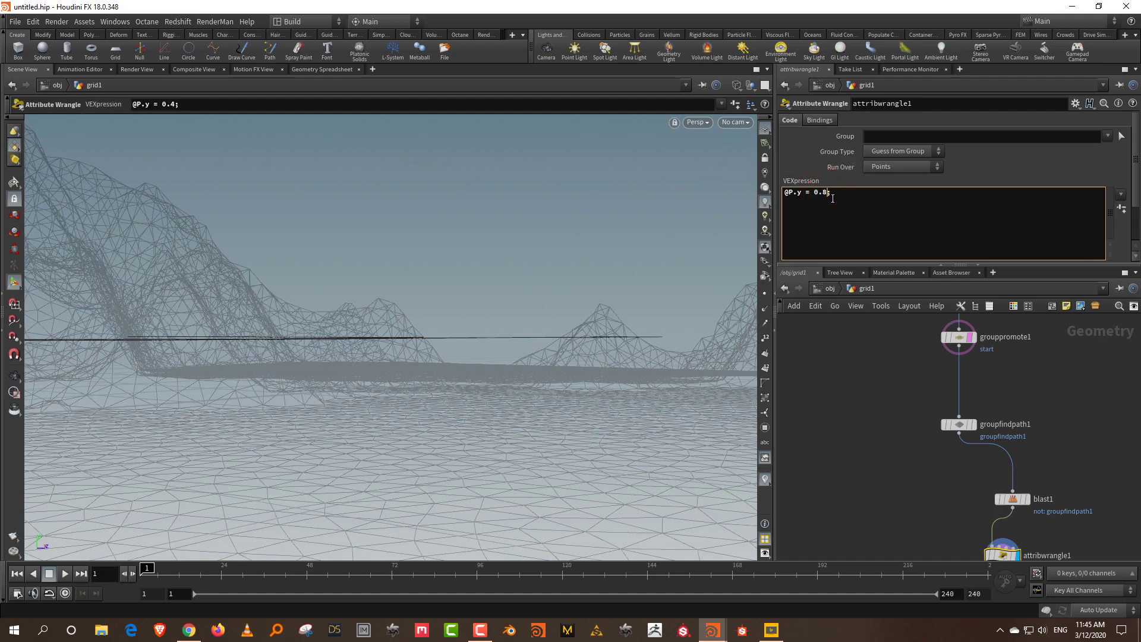
{"action": "left_click", "coordinate": [848, 380]}
Step: Examine the raised paths against the terrain from above and up close
{"action": "left_click_drag", "start_coordinate": [636, 361], "coordinate": [484, 373]}
{"action": "left_click_drag", "start_coordinate": [636, 375], "coordinate": [651, 389]}
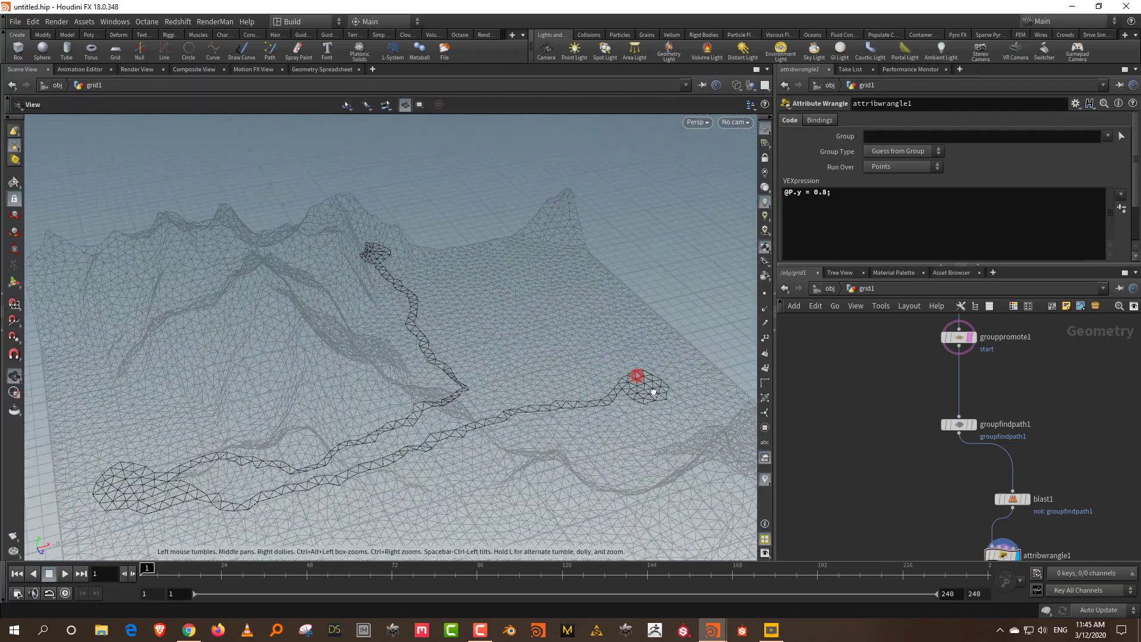
{"action": "right_click_drag", "start_coordinate": [637, 450], "coordinate": [667, 275]}
{"action": "middle_click_drag", "start_coordinate": [667, 275], "coordinate": [659, 239]}
{"action": "mouse_move", "coordinate": [658, 239]}
{"action": "right_mouse_down"}
{"action": "mouse_move", "coordinate": [616, 280]}
{"action": "mouse_move", "coordinate": [583, 280]}
{"action": "mouse_move", "coordinate": [581, 310]}
{"action": "mouse_move", "coordinate": [526, 212]}
{"action": "mouse_move", "coordinate": [533, 291]}
{"action": "right_mouse_up"}
{"action": "key", "text": "Return"}
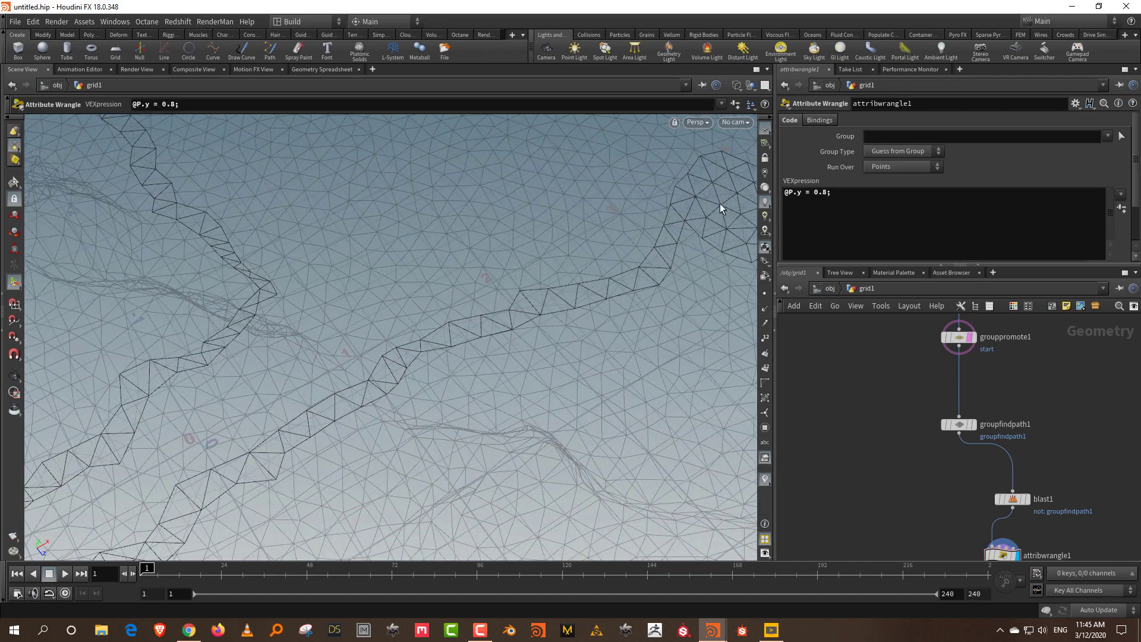
{"action": "right_click_drag", "start_coordinate": [605, 241], "coordinate": [572, 382], "text": "alt"}
{"action": "middle_click_drag", "start_coordinate": [573, 382], "coordinate": [569, 310], "text": "alt"}
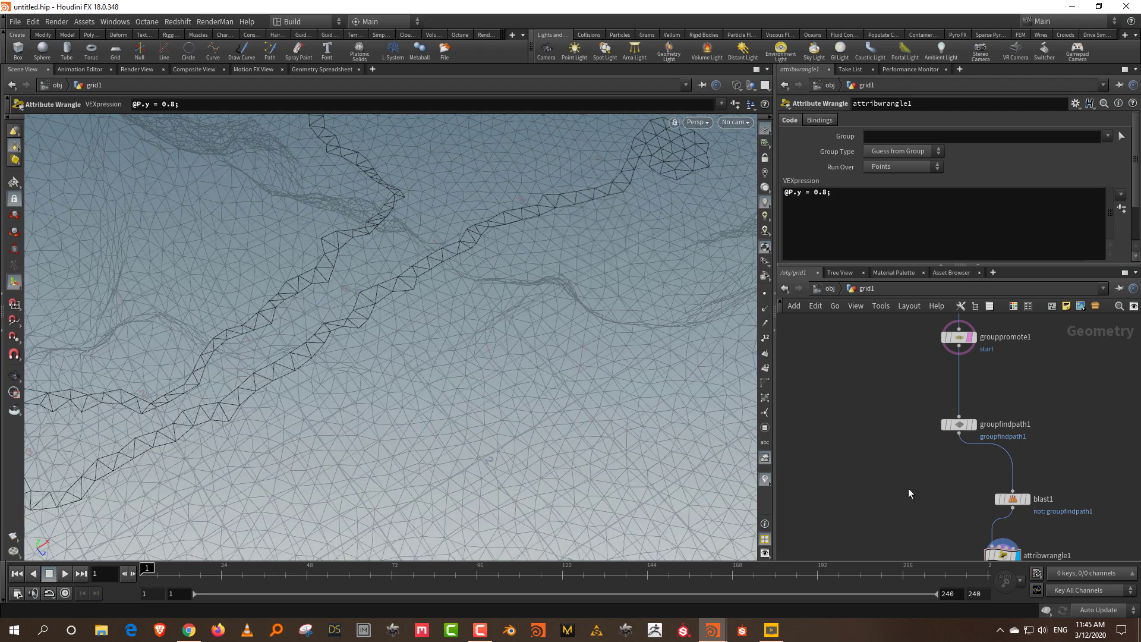
Step: Add a Line node beside attribwrangle1 and set its Y direction to -1
{"action": "middle_click_drag", "start_coordinate": [903, 494], "coordinate": [907, 362]}
{"action": "left_click", "coordinate": [907, 362]}
{"action": "key", "text": "Tab"}
{"action": "type", "text": "lin"}
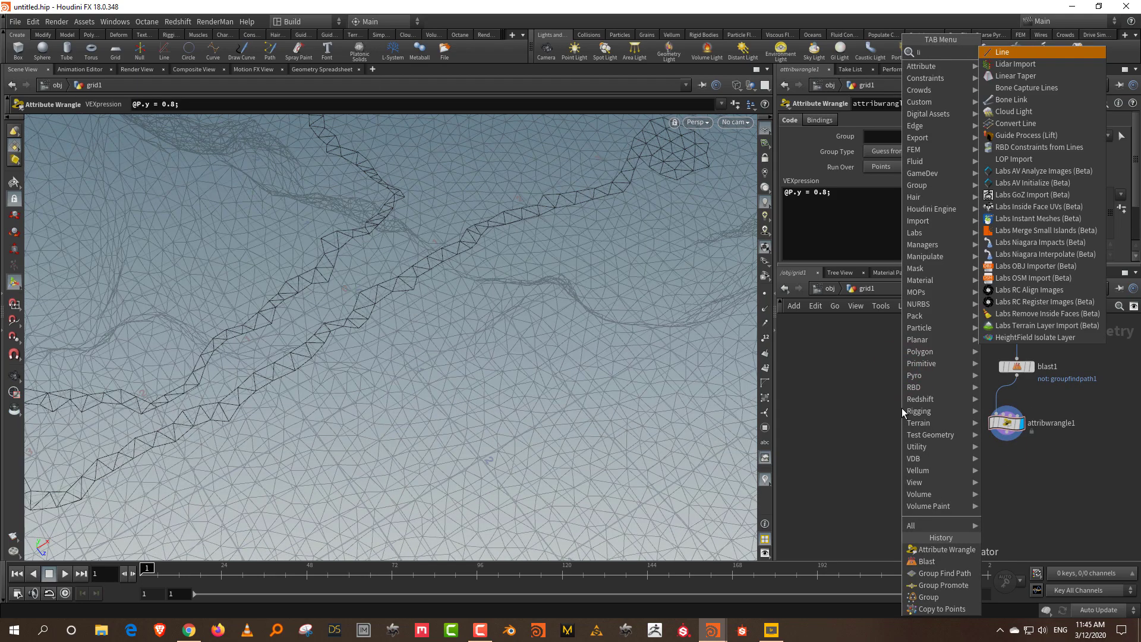
{"action": "left_click", "coordinate": [995, 52]}
{"action": "left_click", "coordinate": [867, 396]}
{"action": "double_click", "coordinate": [967, 151]}
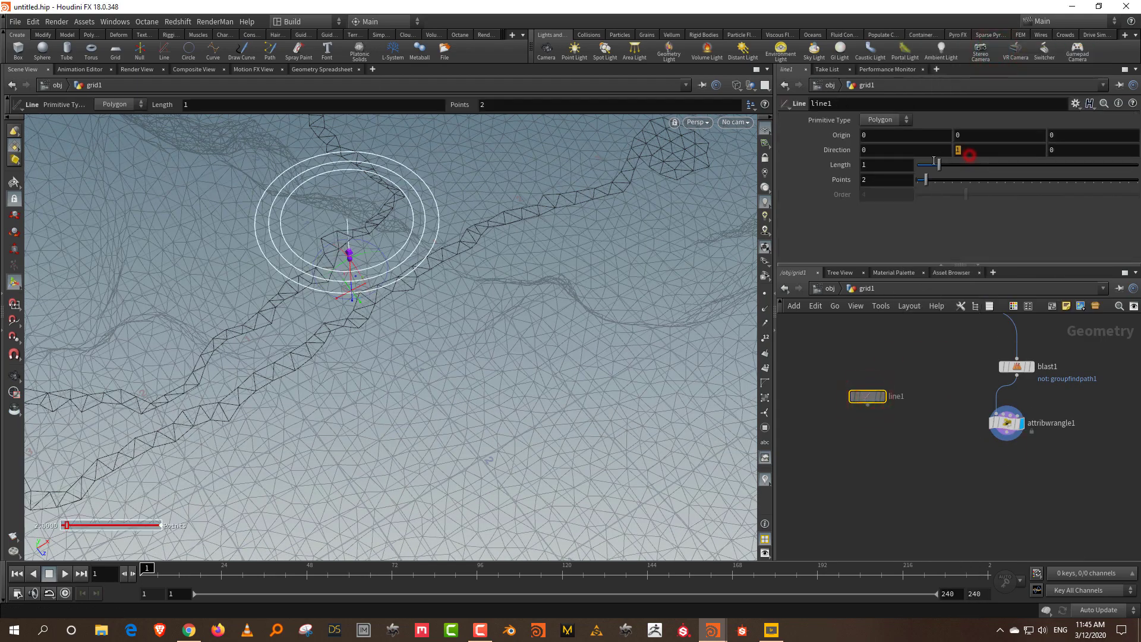
{"action": "type", "text": "-1"}
{"action": "key", "text": "Return"}
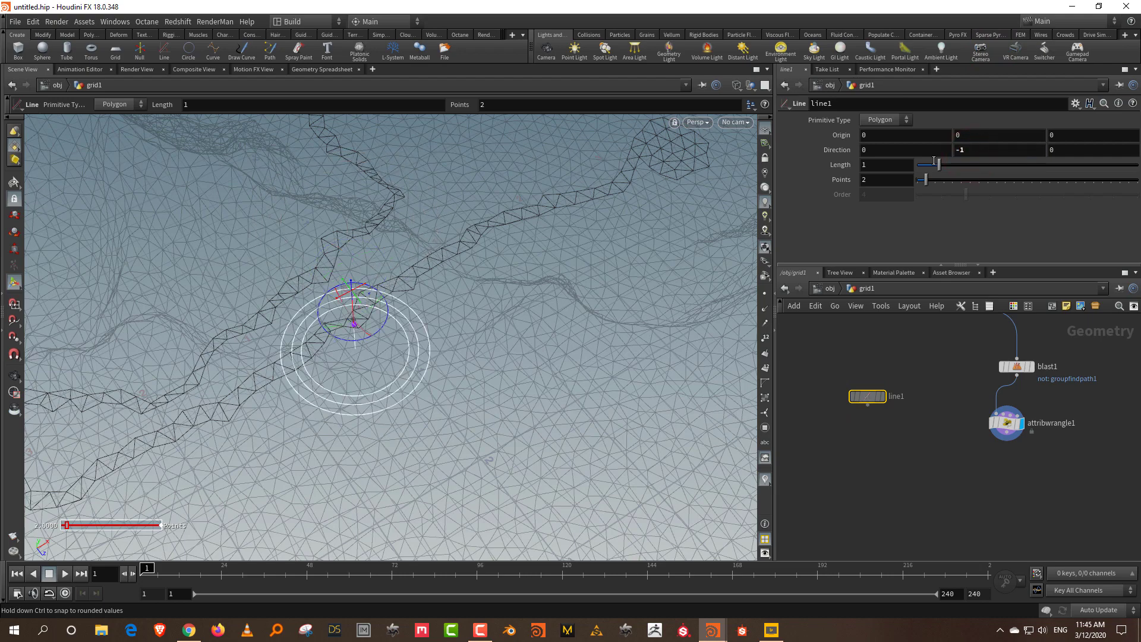
Step: Add a Copy to Points node that copies line1 onto the attribwrangle1 points, and display it
{"action": "key", "text": "Tab"}
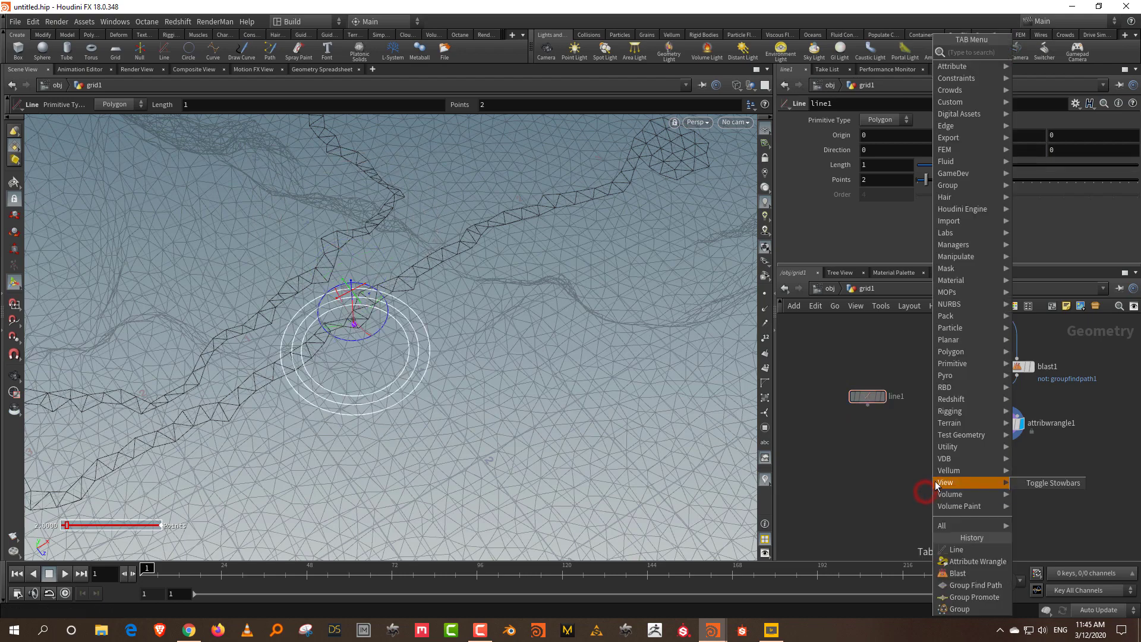
{"action": "type", "text": "copy"}
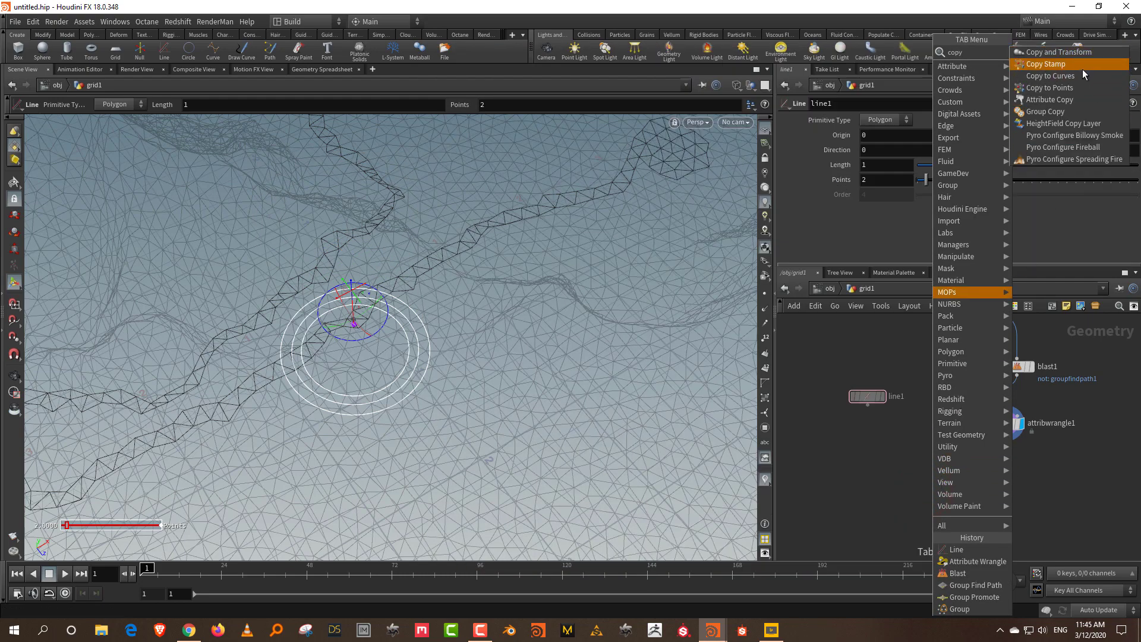
{"action": "left_click", "coordinate": [1077, 88]}
{"action": "left_click", "coordinate": [918, 489]}
{"action": "left_click_drag", "start_coordinate": [891, 449], "coordinate": [910, 479]}
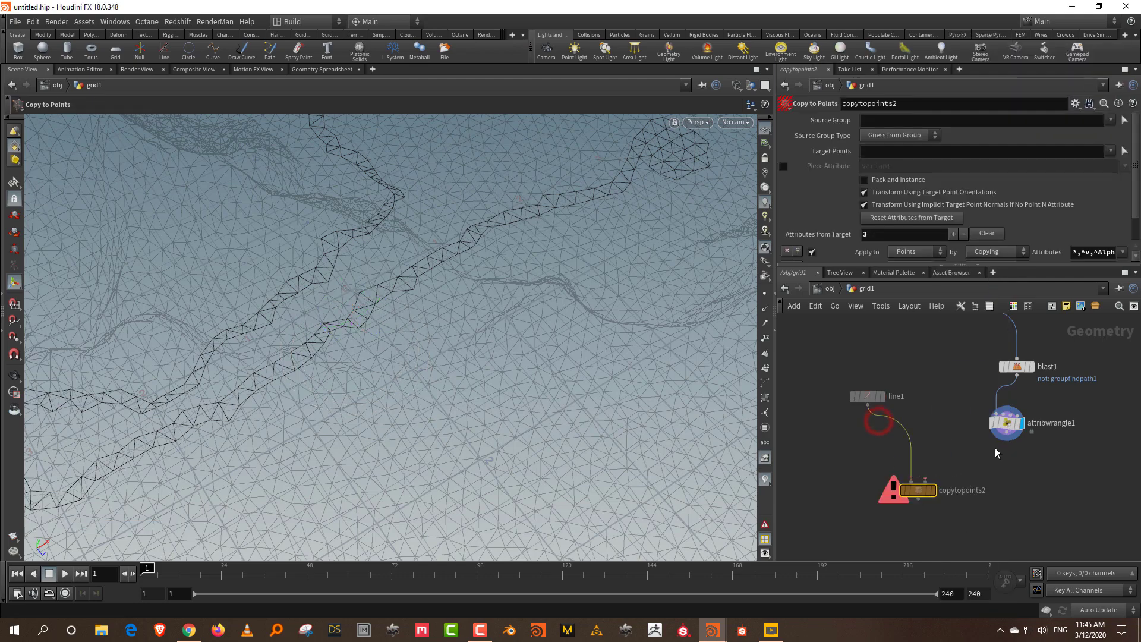
{"action": "left_click_drag", "start_coordinate": [1006, 432], "coordinate": [925, 479]}
{"action": "left_click", "coordinate": [928, 491]}
{"action": "left_click", "coordinate": [933, 490]}
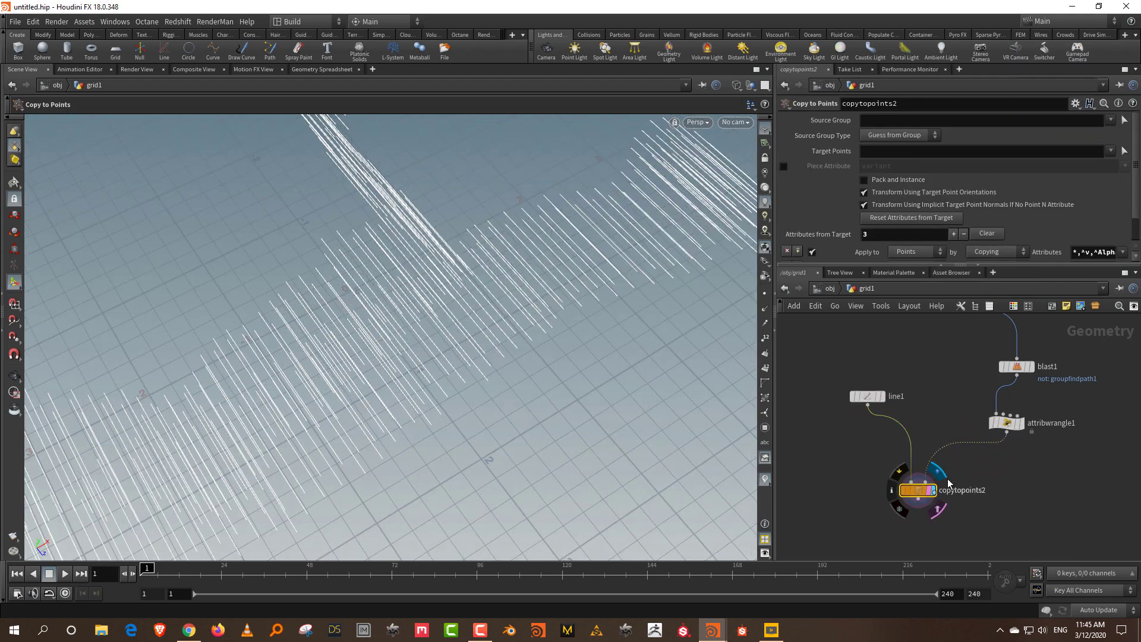
Step: Turn off Transform Using Target Point Orientations on copytopoints2 and check the copied lines from the side
{"action": "left_click", "coordinate": [931, 192]}
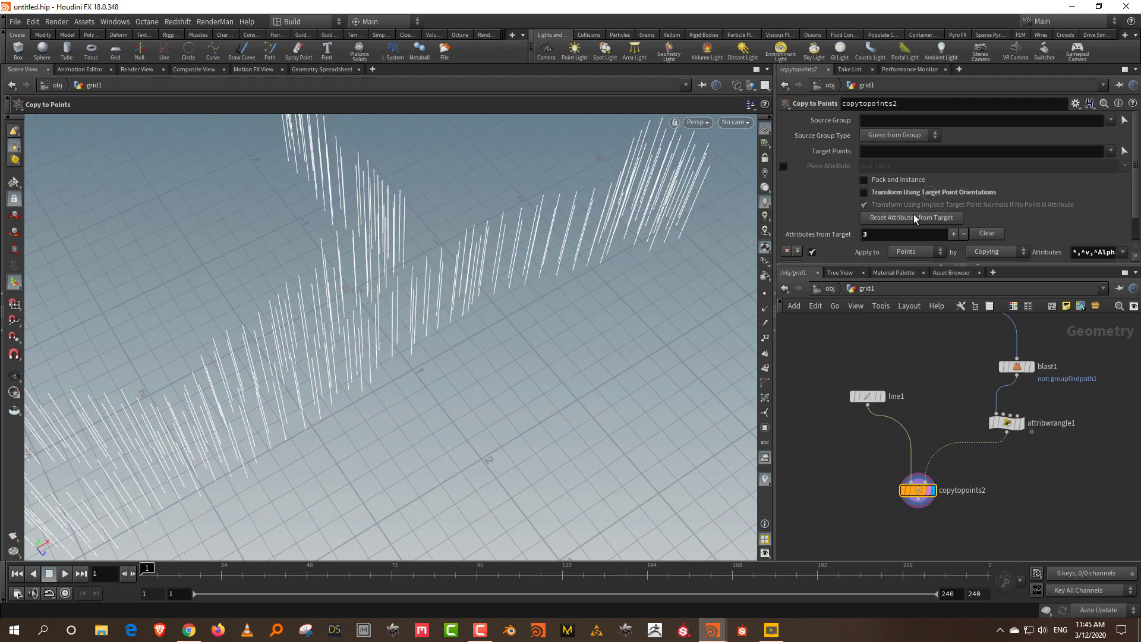
{"action": "key", "text": "Escape"}
{"action": "left_click_drag", "start_coordinate": [616, 366], "coordinate": [712, 339]}
Step: Insert a PolyWire node between line1 and copytopoints2 with a wire radius of 0.011
{"action": "middle_click_drag", "start_coordinate": [942, 369], "coordinate": [961, 501]}
{"action": "left_click", "coordinate": [894, 422]}
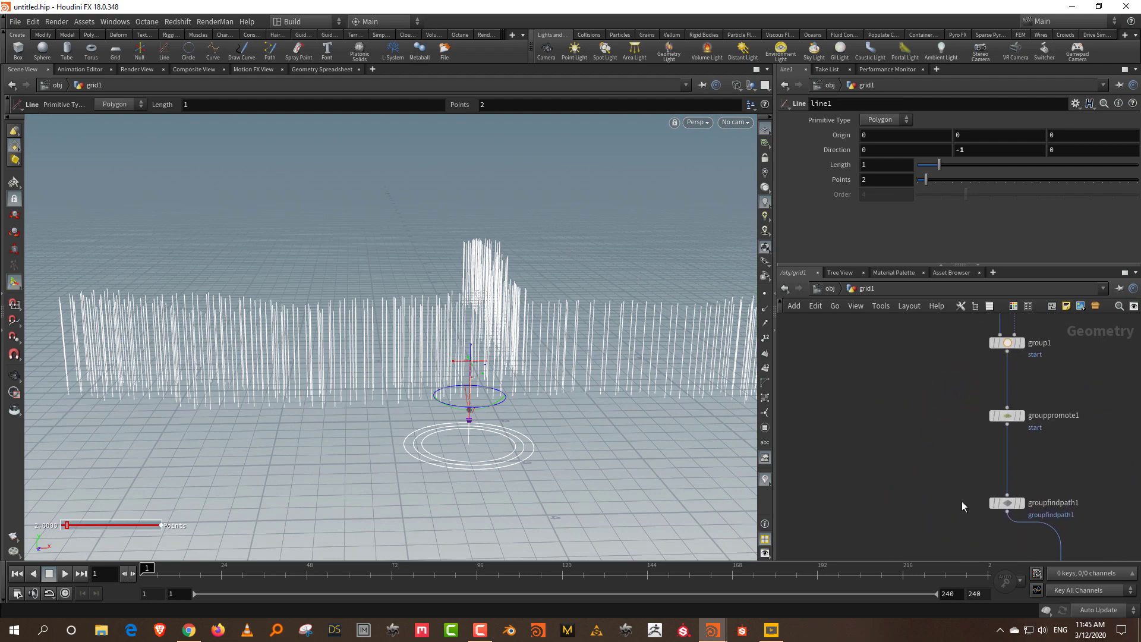
{"action": "middle_click_drag", "start_coordinate": [974, 582], "coordinate": [978, 455]}
{"action": "key", "text": "Tab"}
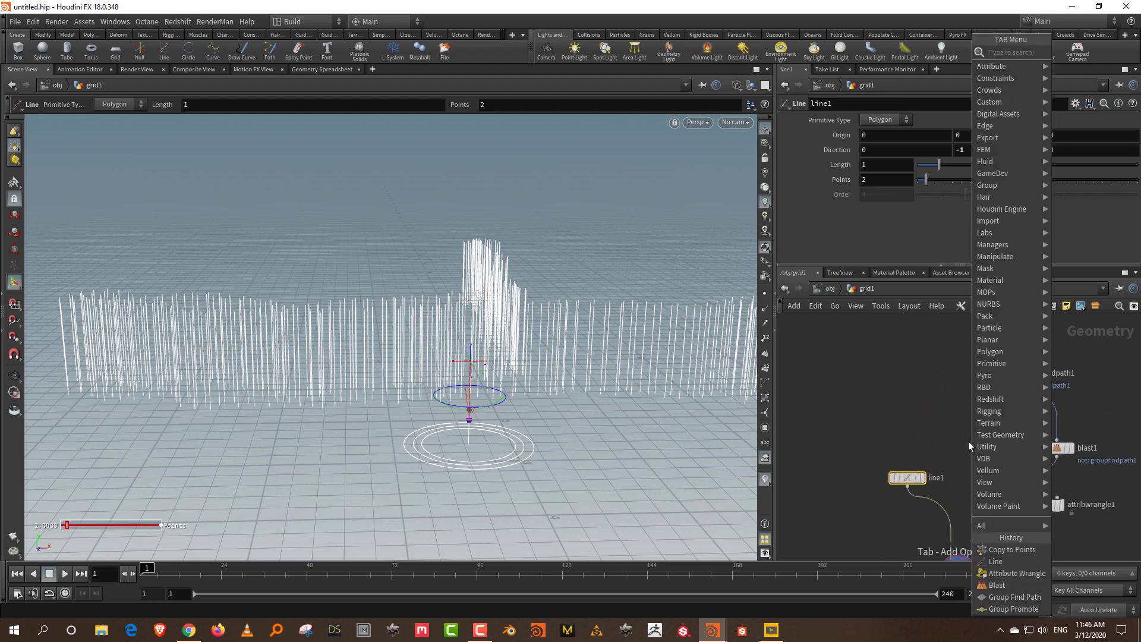
{"action": "type", "text": "poly"}
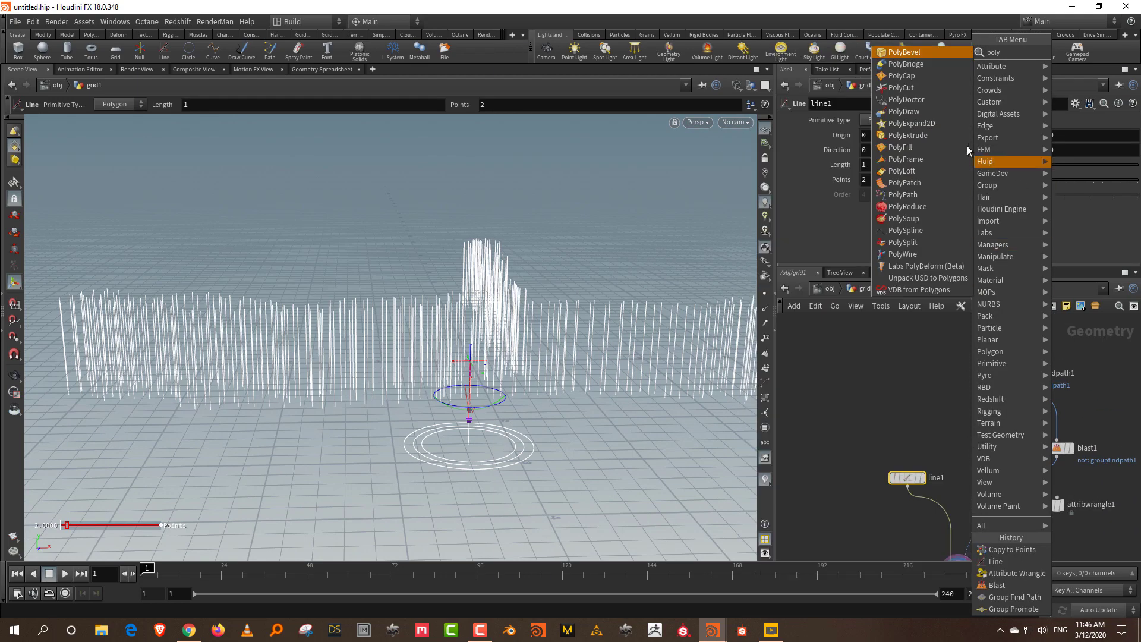
{"action": "left_click", "coordinate": [929, 255]}
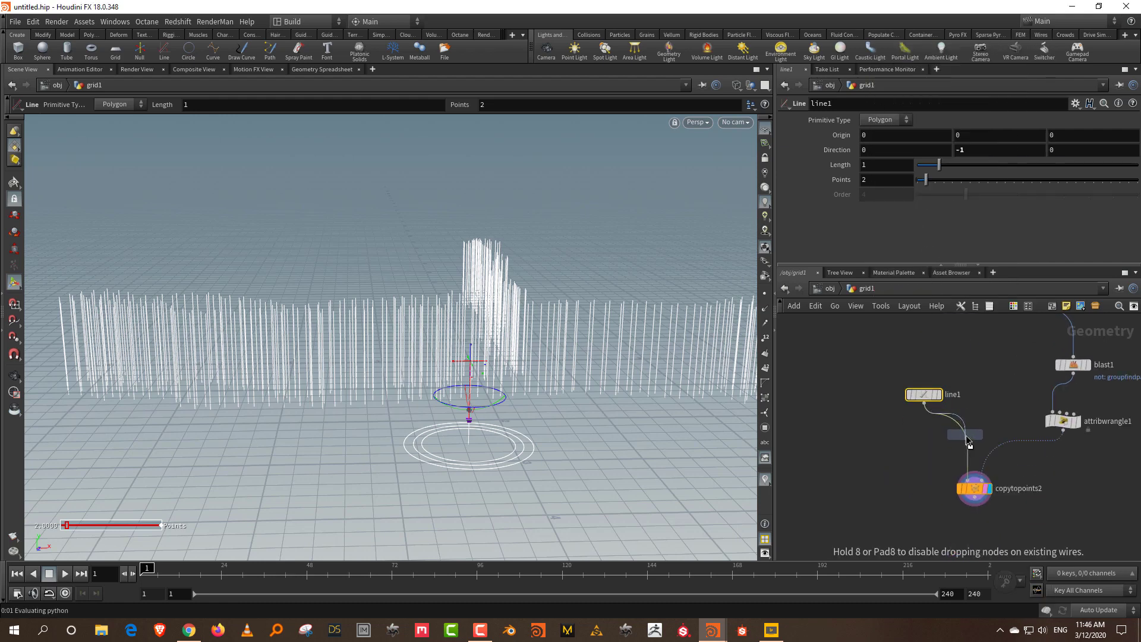
{"action": "left_click", "coordinate": [965, 435]}
{"action": "left_click_drag", "start_coordinate": [938, 136], "coordinate": [918, 132]}
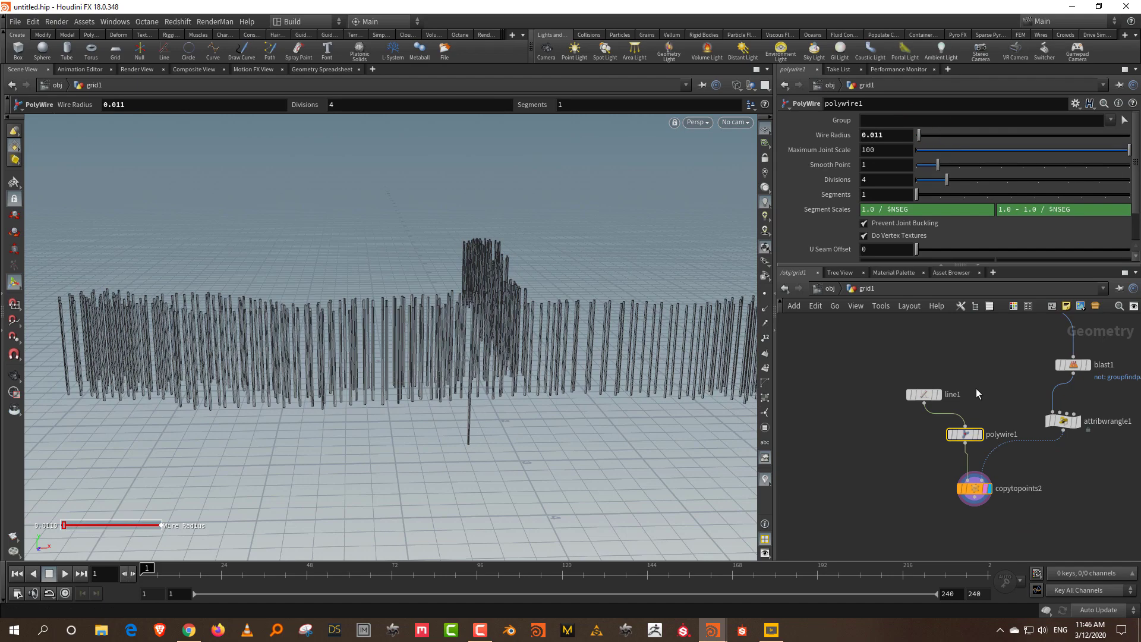
Step: Merge copytopoints2 with attribwrangle1 in a new Merge node, display it, and view the result shaded without wireframe
{"action": "left_click", "coordinate": [902, 488]}
{"action": "middle_click_drag", "start_coordinate": [1025, 461], "coordinate": [1017, 400]}
{"action": "left_click_drag", "start_coordinate": [1072, 411], "coordinate": [1076, 432]}
{"action": "key", "text": "Tab"}
{"action": "type", "text": "mer"}
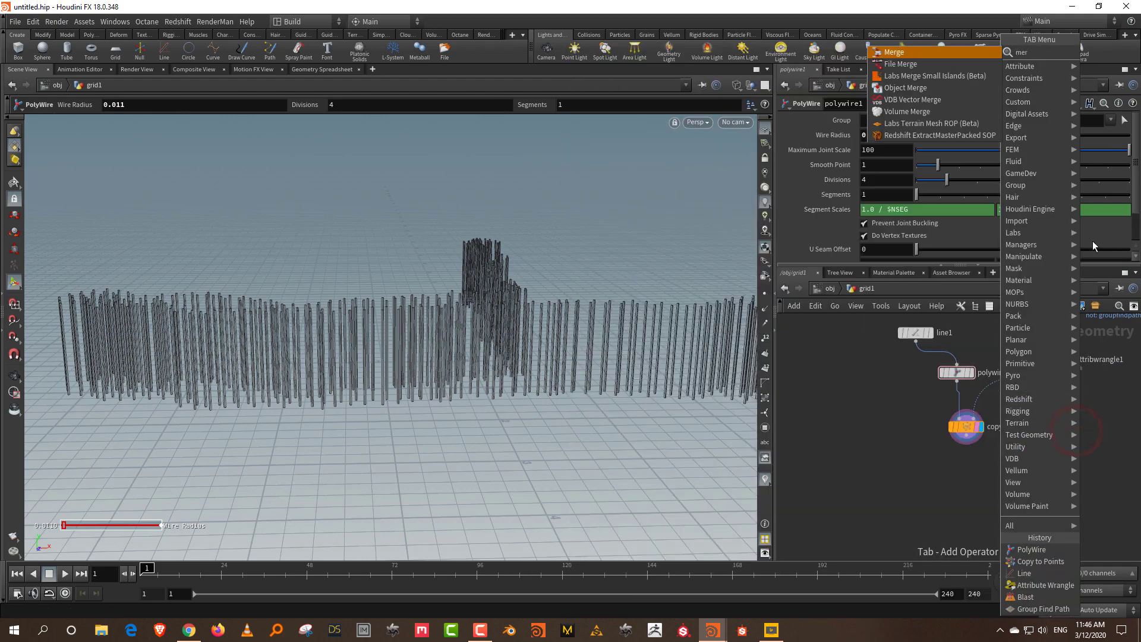
{"action": "left_click", "coordinate": [963, 55]}
{"action": "left_click", "coordinate": [1045, 498]}
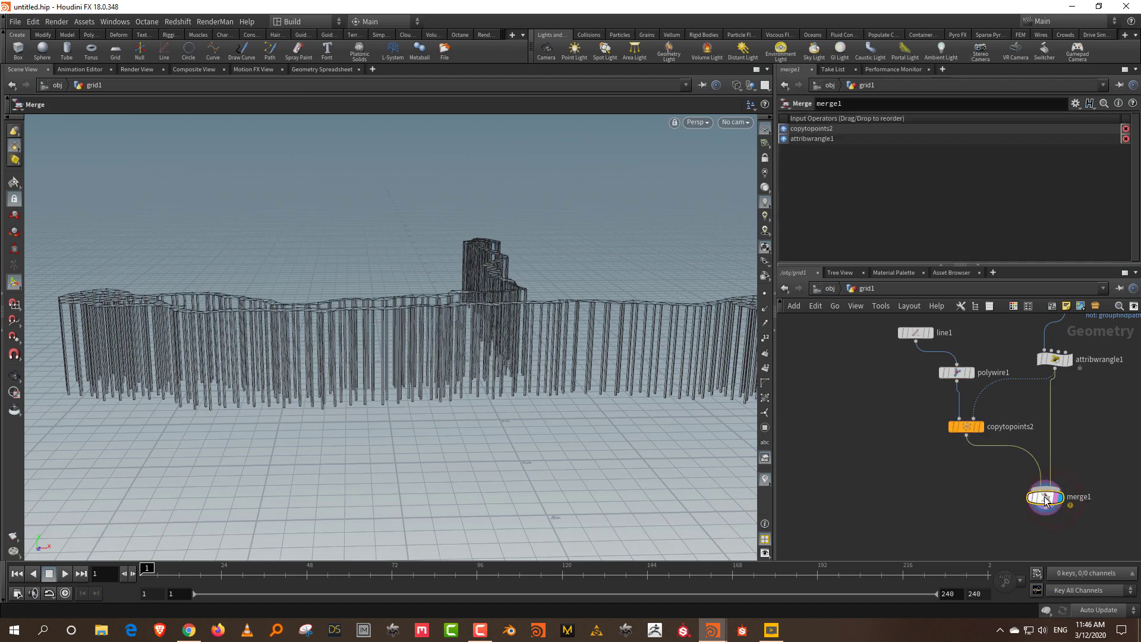
{"action": "key", "text": "shift+w"}
{"action": "left_click_drag", "start_coordinate": [613, 344], "coordinate": [689, 383], "text": "alt"}
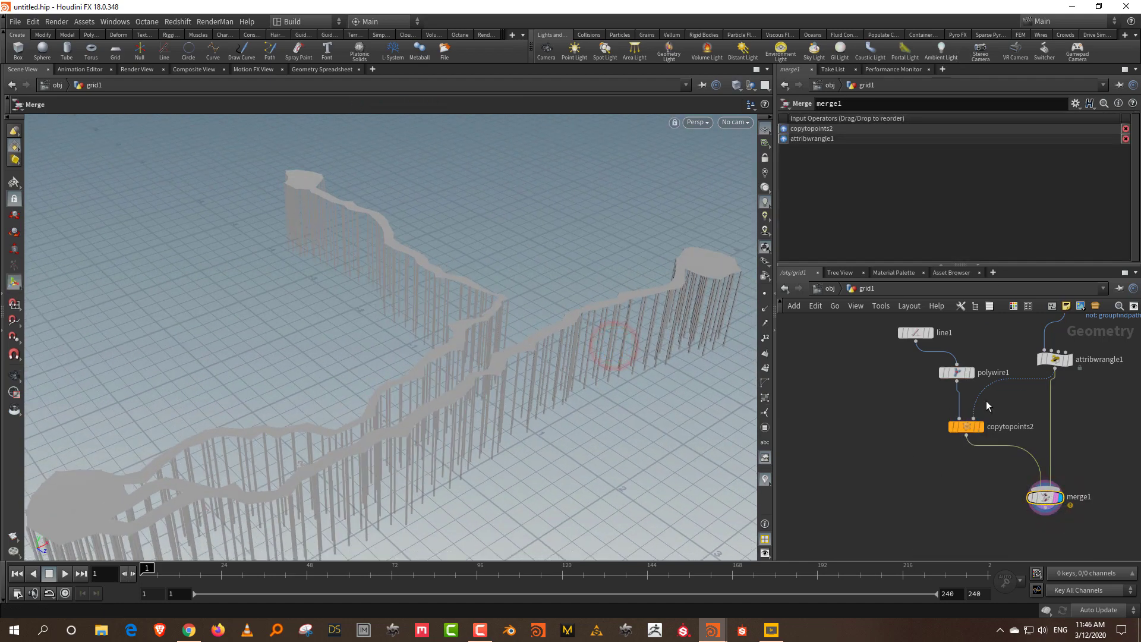
Step: Insert a PolyExtrude node between attribwrangle1 and merge1 with distance 0.025 and Output Back enabled
{"action": "middle_click_drag", "start_coordinate": [1089, 445], "coordinate": [1049, 440]}
{"action": "key", "text": "Tab"}
{"action": "type", "text": "pol"}
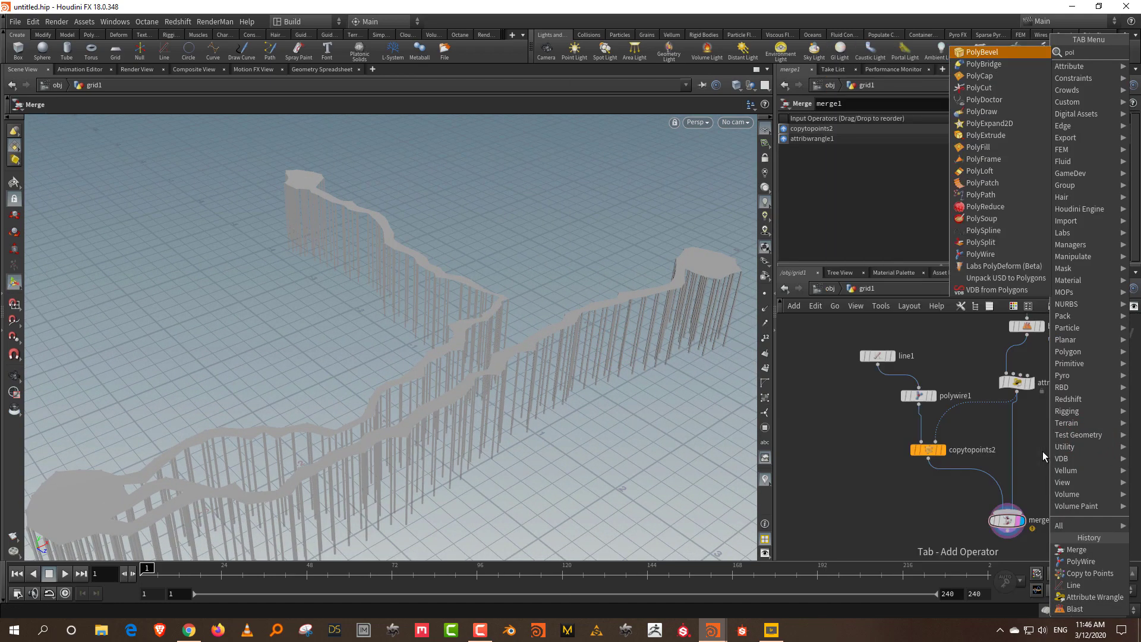
{"action": "type", "text": "yex"}
{"action": "left_click", "coordinate": [1042, 56]}
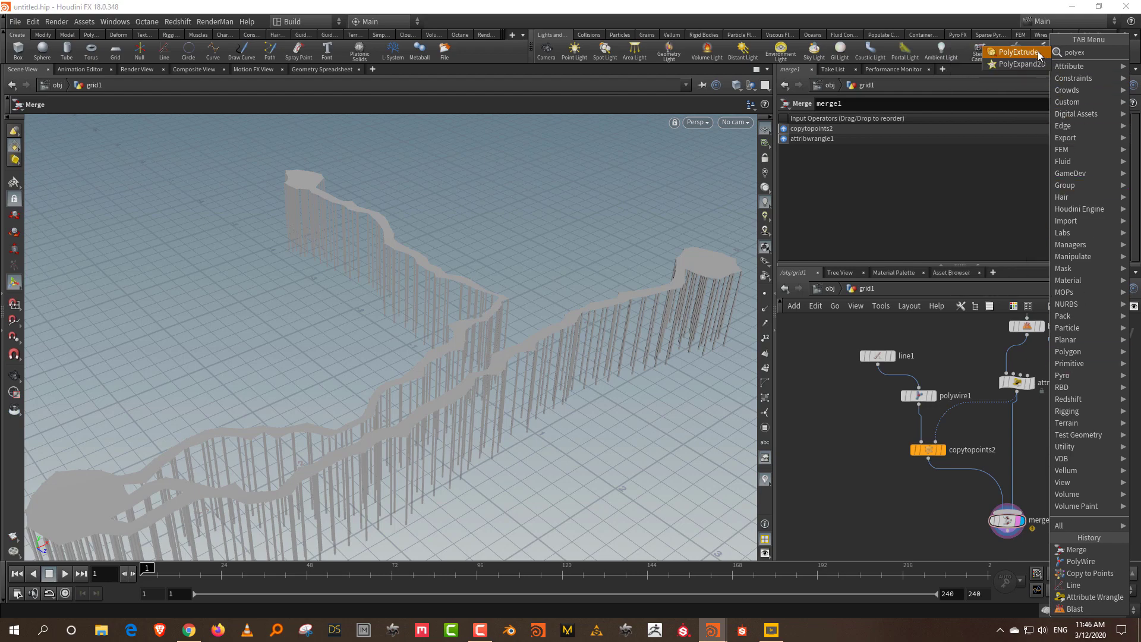
{"action": "left_click", "coordinate": [1022, 445]}
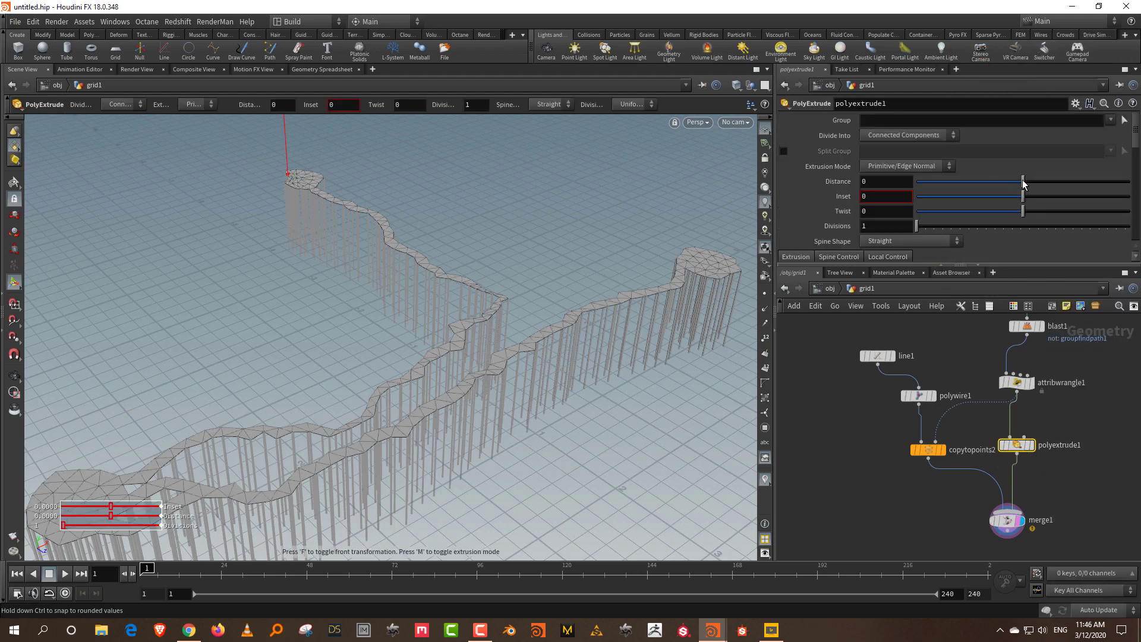
{"action": "middle_click_drag", "start_coordinate": [906, 185], "coordinate": [927, 225]}
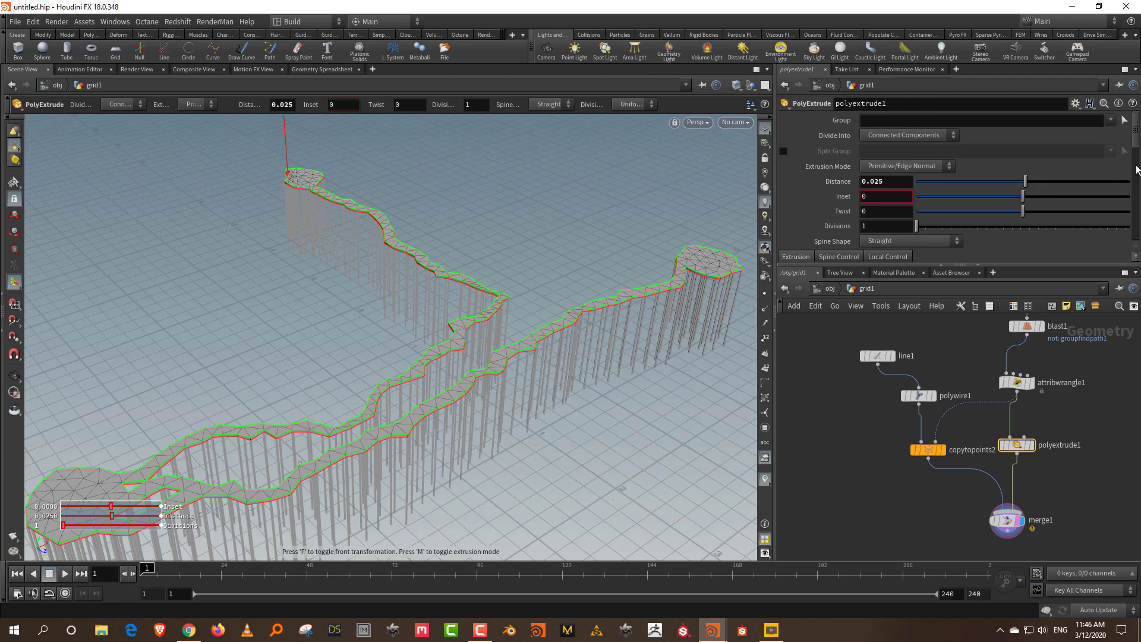
{"action": "left_click_drag", "start_coordinate": [1137, 147], "coordinate": [1138, 185]}
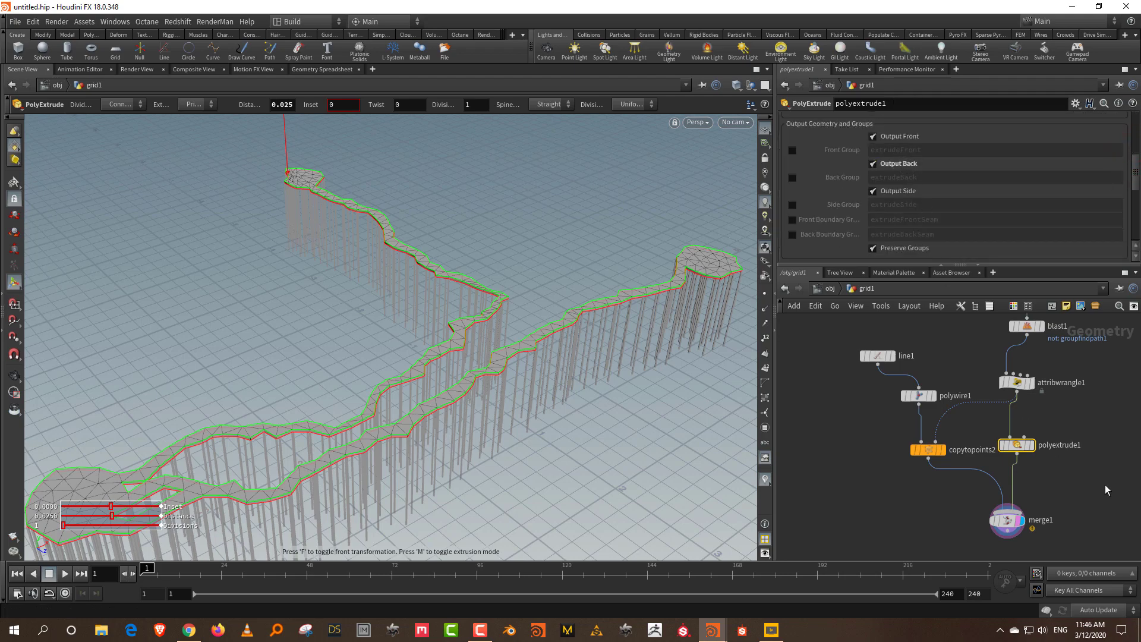
Step: Insert a Color node between copytopoints2 and merge1 and set its colour to grey, 0.564 in all channels
{"action": "key", "text": "Tab"}
{"action": "type", "text": "colo"}
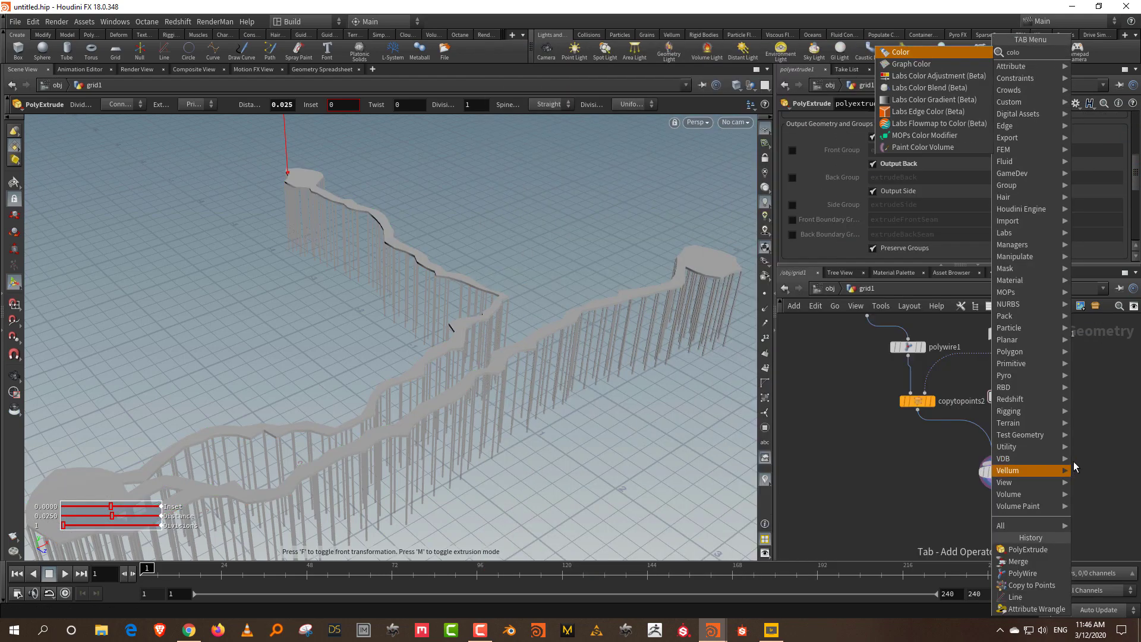
{"action": "left_click", "coordinate": [927, 53]}
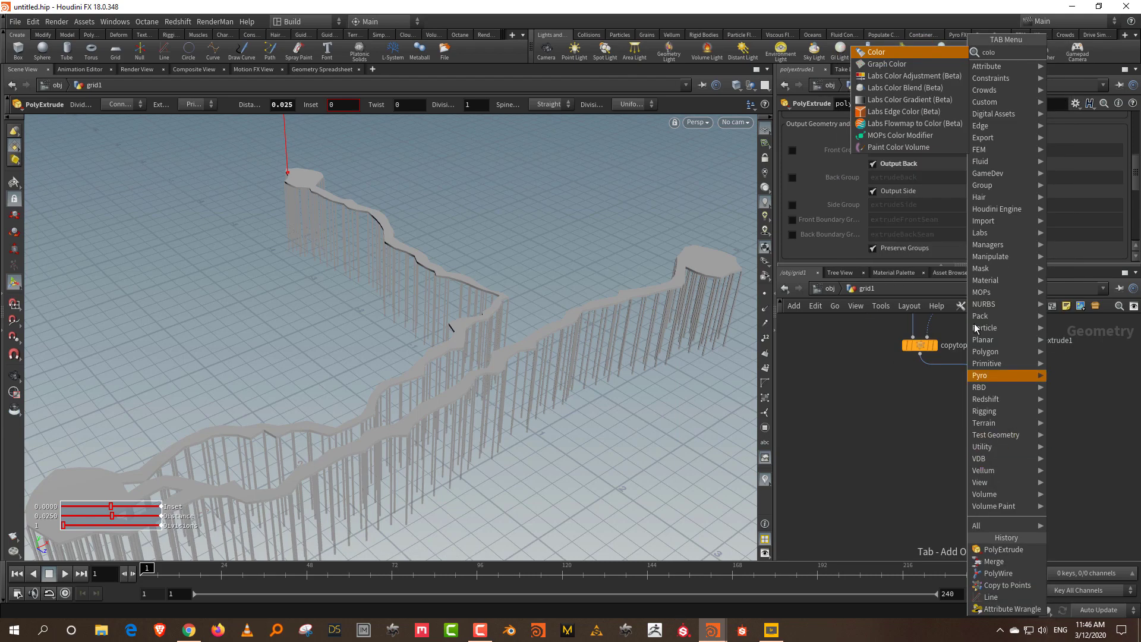
{"action": "left_click", "coordinate": [900, 53]}
{"action": "left_click", "coordinate": [979, 383]}
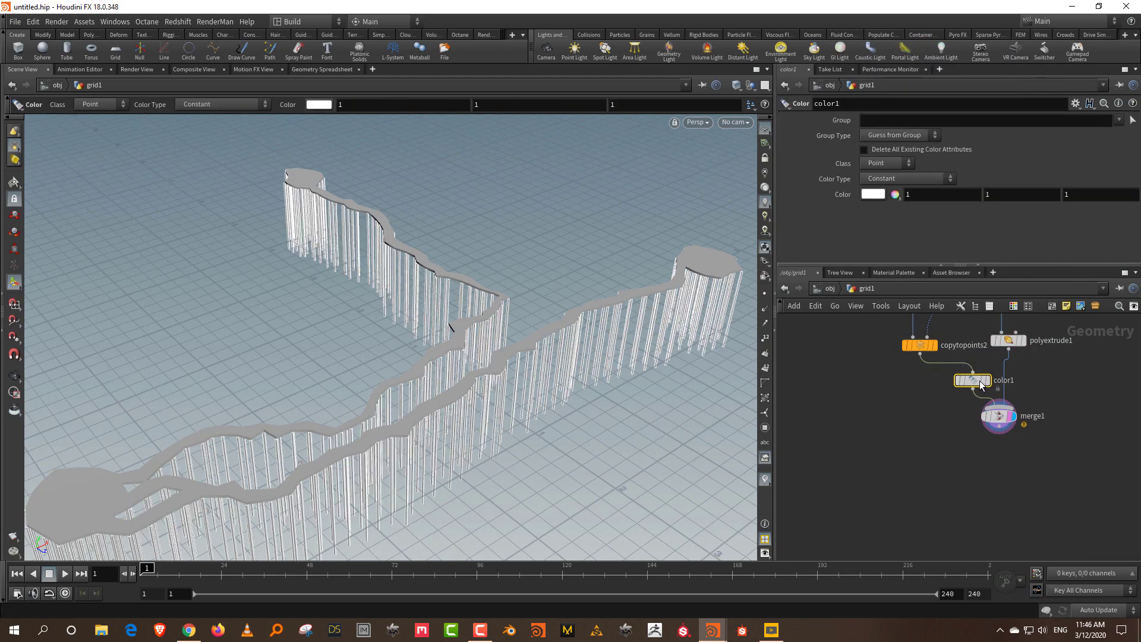
{"action": "left_click_drag", "start_coordinate": [979, 382], "coordinate": [944, 389]}
{"action": "left_click", "coordinate": [876, 194]}
{"action": "left_click", "coordinate": [913, 352]}
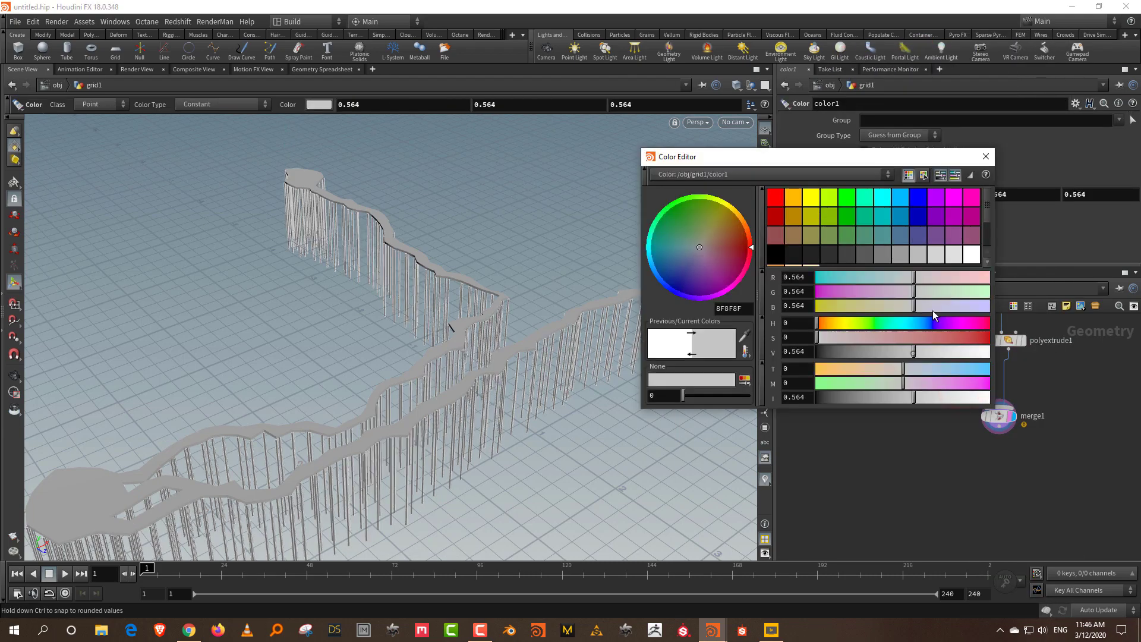
{"action": "left_click", "coordinate": [985, 156]}
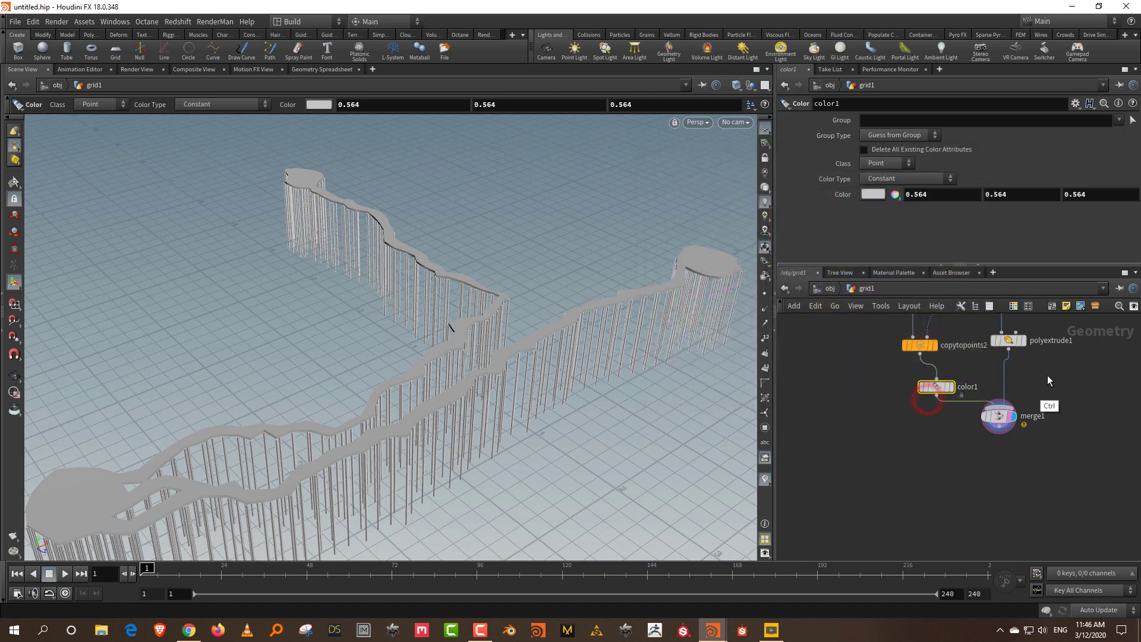
Step: Duplicate color1 between polyextrude1 and merge1 and darken the copy's colour to 0.042 in all channels
{"action": "key", "text": "ctrl+c"}
{"action": "key", "text": "ctrl+v"}
{"action": "left_click", "coordinate": [1004, 386]}
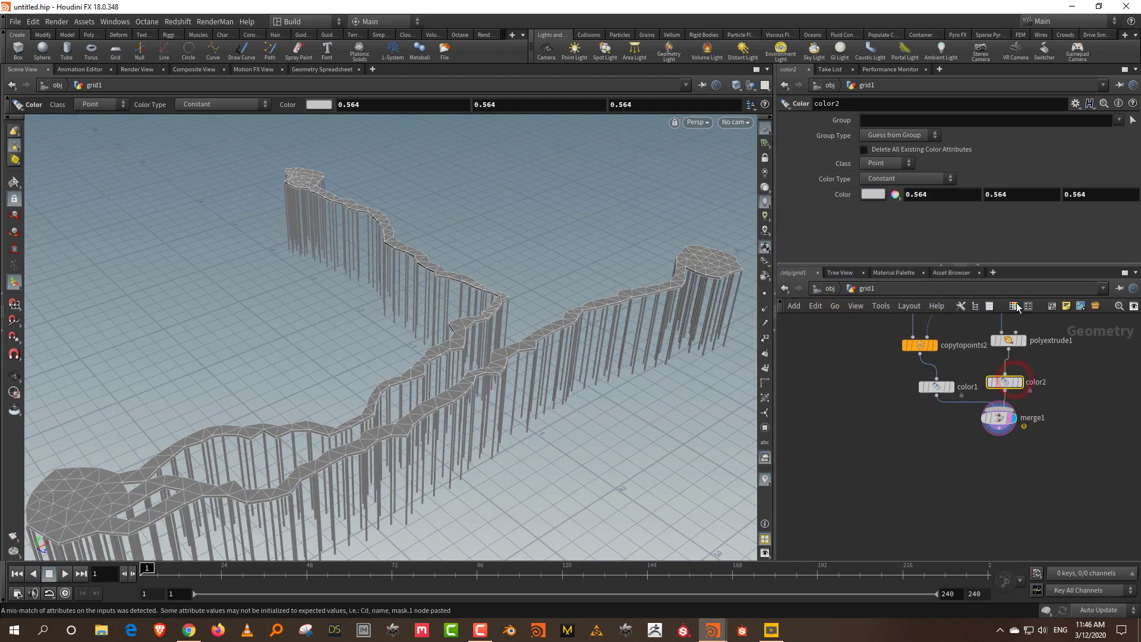
{"action": "left_click", "coordinate": [873, 194]}
{"action": "left_click", "coordinate": [825, 351]}
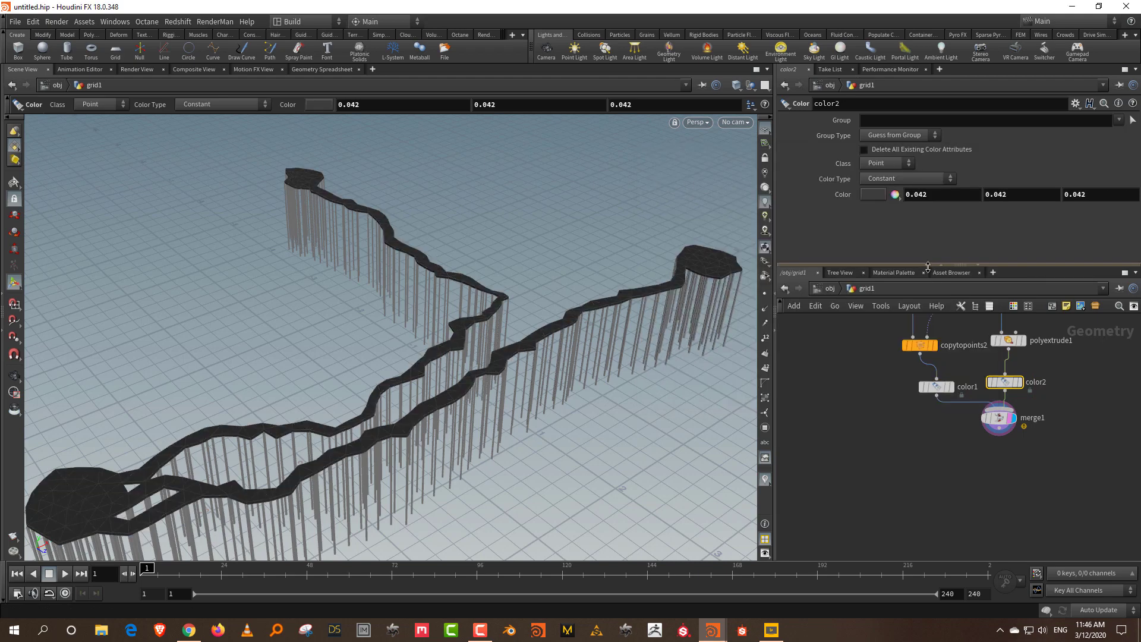
Step: Merge convertheightfield1 with merge1 in a new Merge node and display it so the terrain shows together with the road
{"action": "left_click_drag", "start_coordinate": [927, 266], "coordinate": [927, 181]}
{"action": "middle_click_drag", "start_coordinate": [819, 253], "coordinate": [885, 422]}
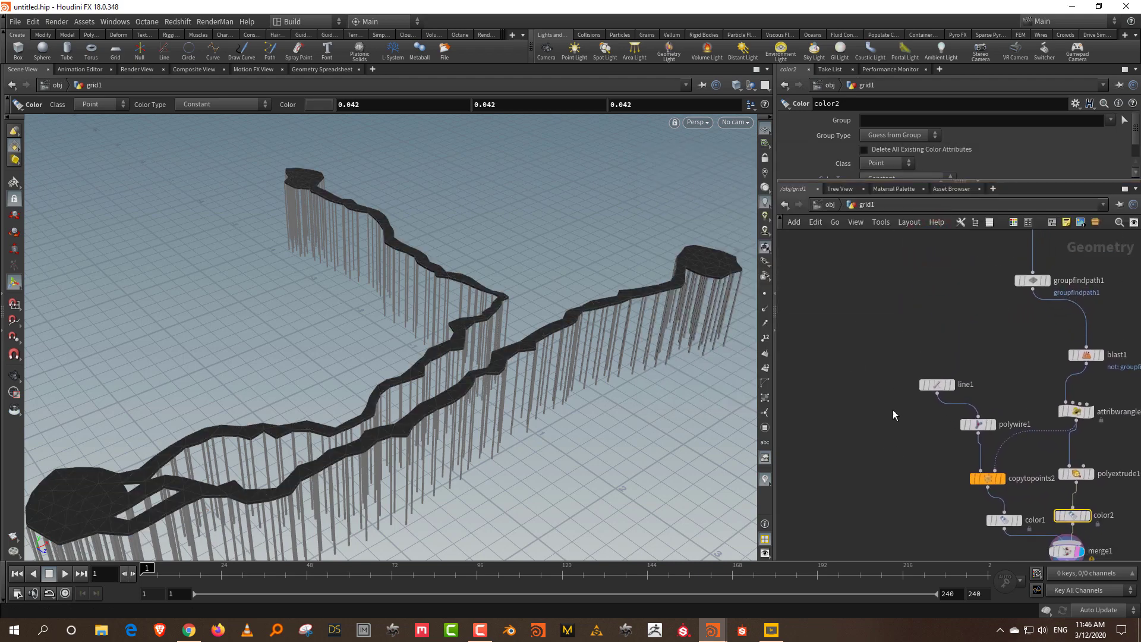
{"action": "scroll", "coordinate": [892, 414], "scroll_direction": "down", "scroll_amount": 5}
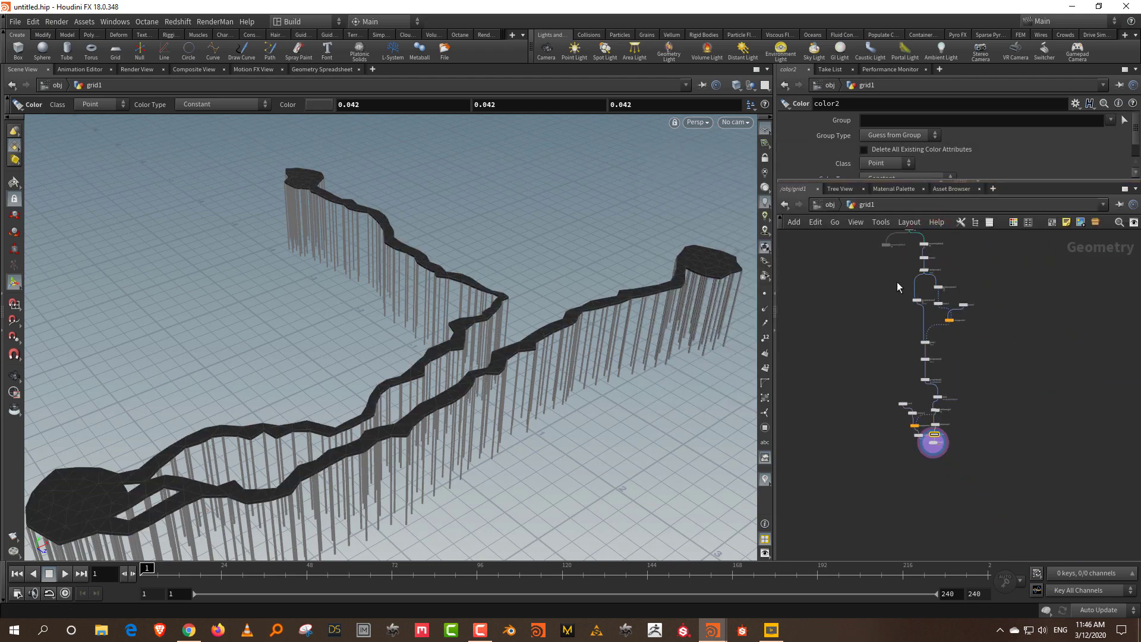
{"action": "left_click_drag", "start_coordinate": [886, 244], "coordinate": [877, 446]}
{"action": "scroll", "coordinate": [888, 461], "scroll_direction": "up", "scroll_amount": 4}
{"action": "key", "text": "Tab"}
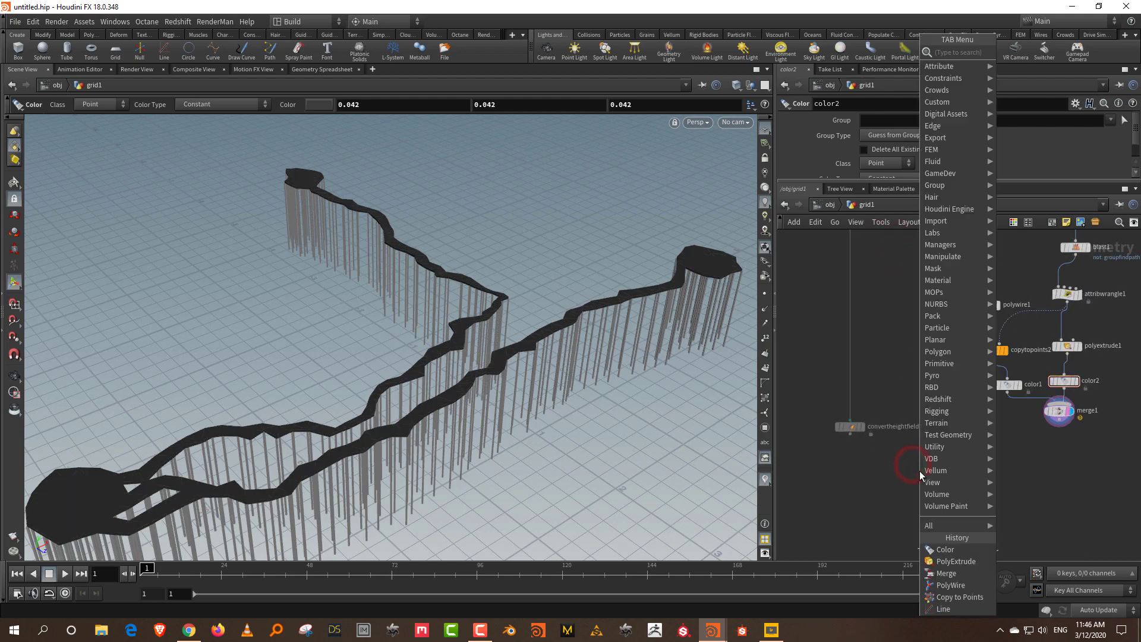
{"action": "type", "text": "mer"}
{"action": "left_click", "coordinate": [1076, 52]}
{"action": "left_click", "coordinate": [1004, 497]}
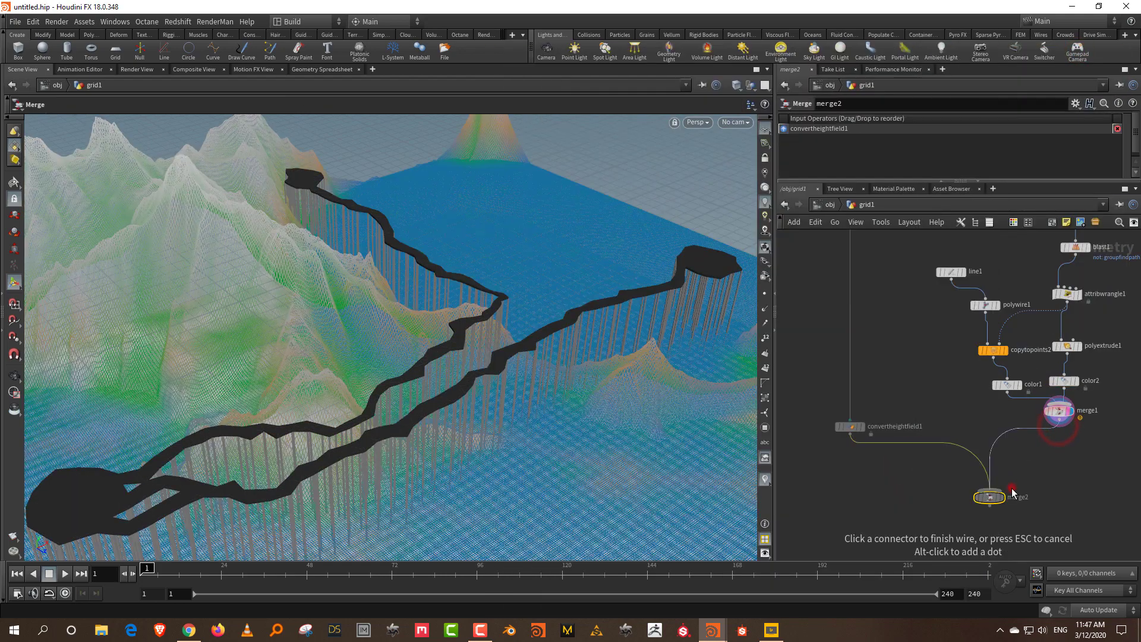
{"action": "left_click", "coordinate": [1002, 499]}
{"action": "scroll", "coordinate": [587, 288], "scroll_direction": "down", "scroll_amount": 3}
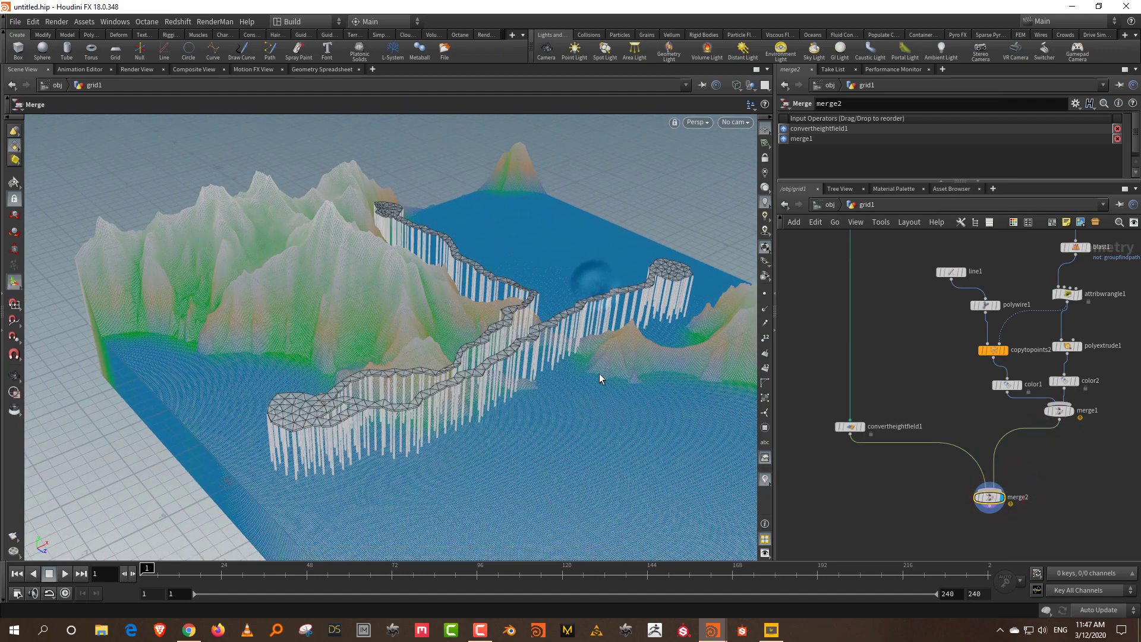
Step: Set the viewport's default material specular colour to black, 0 in all channels, in the display options
{"action": "left_click_drag", "start_coordinate": [619, 347], "coordinate": [530, 466]}
{"action": "key", "text": "d"}
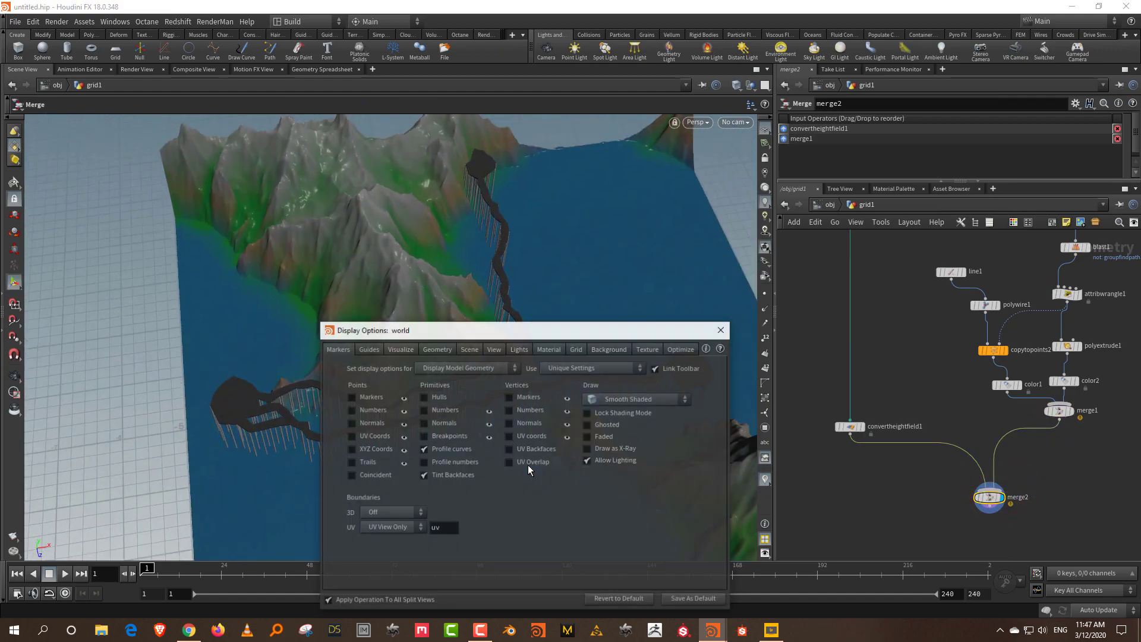
{"action": "left_click_drag", "start_coordinate": [527, 329], "coordinate": [752, 306]}
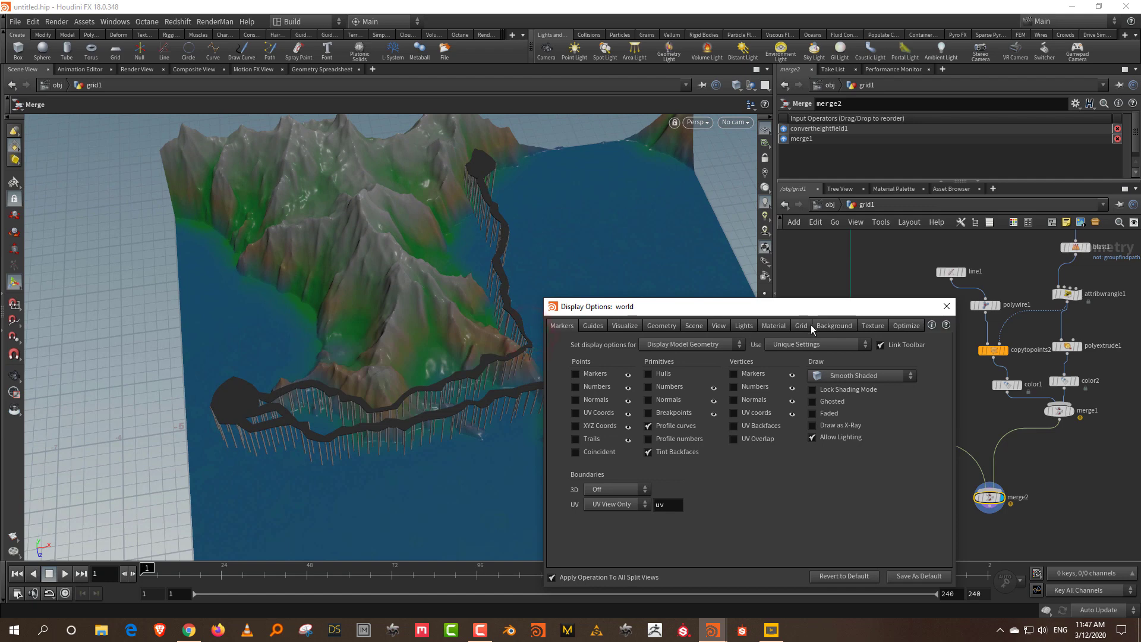
{"action": "left_click", "coordinate": [773, 325]}
{"action": "left_click", "coordinate": [631, 450]}
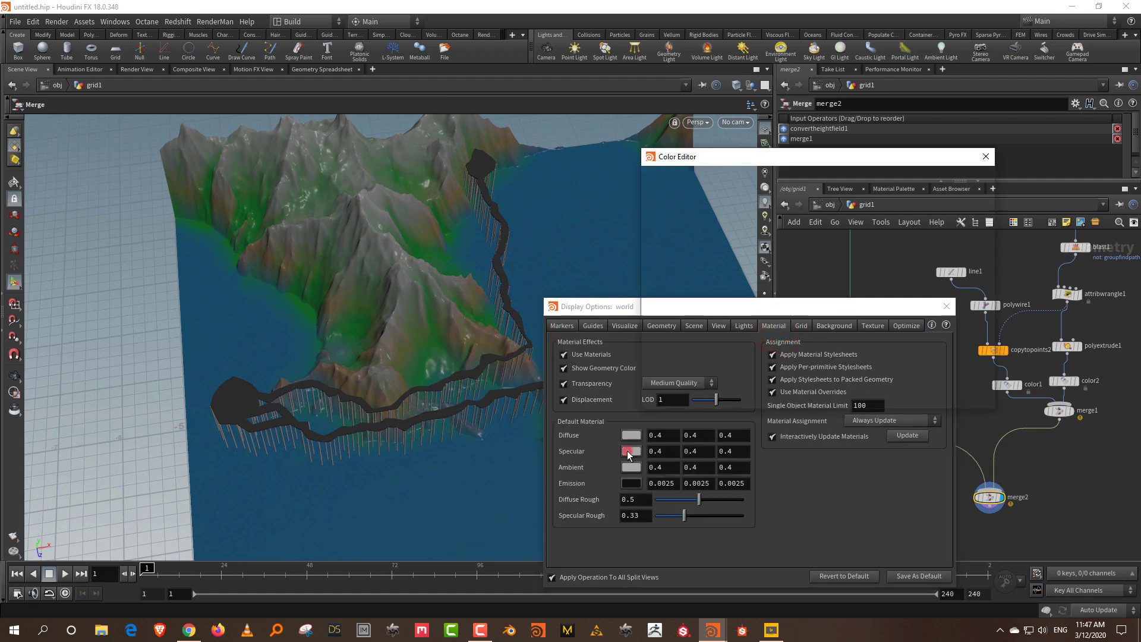
{"action": "left_click_drag", "start_coordinate": [886, 353], "coordinate": [809, 354]}
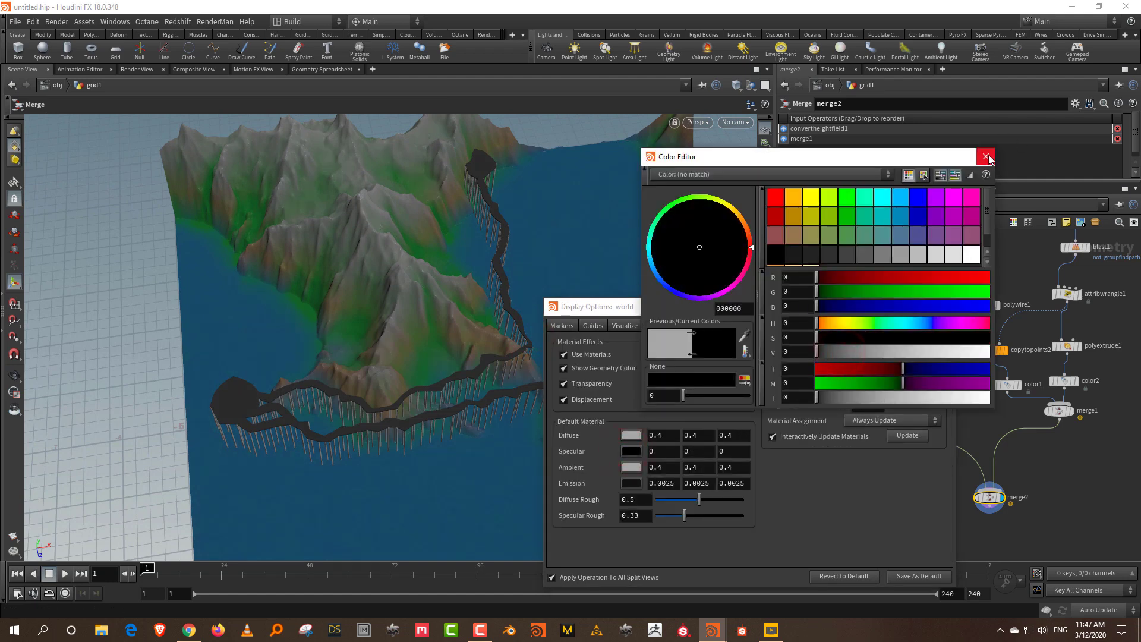
{"action": "left_click", "coordinate": [987, 159]}
Step: Brighten the viewport default material's diffuse colour to a light grey and view the whole terrain from above
{"action": "left_click", "coordinate": [631, 435]}
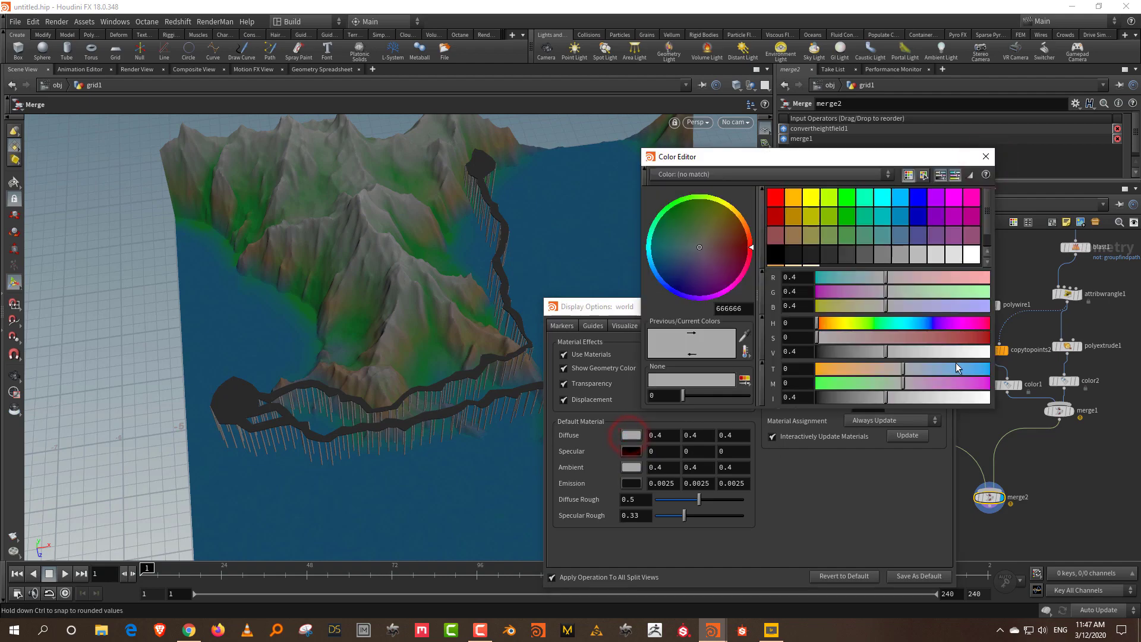
{"action": "left_click_drag", "start_coordinate": [970, 353], "coordinate": [972, 355]}
{"action": "left_click", "coordinate": [986, 157]}
{"action": "left_click_drag", "start_coordinate": [474, 420], "coordinate": [512, 354]}
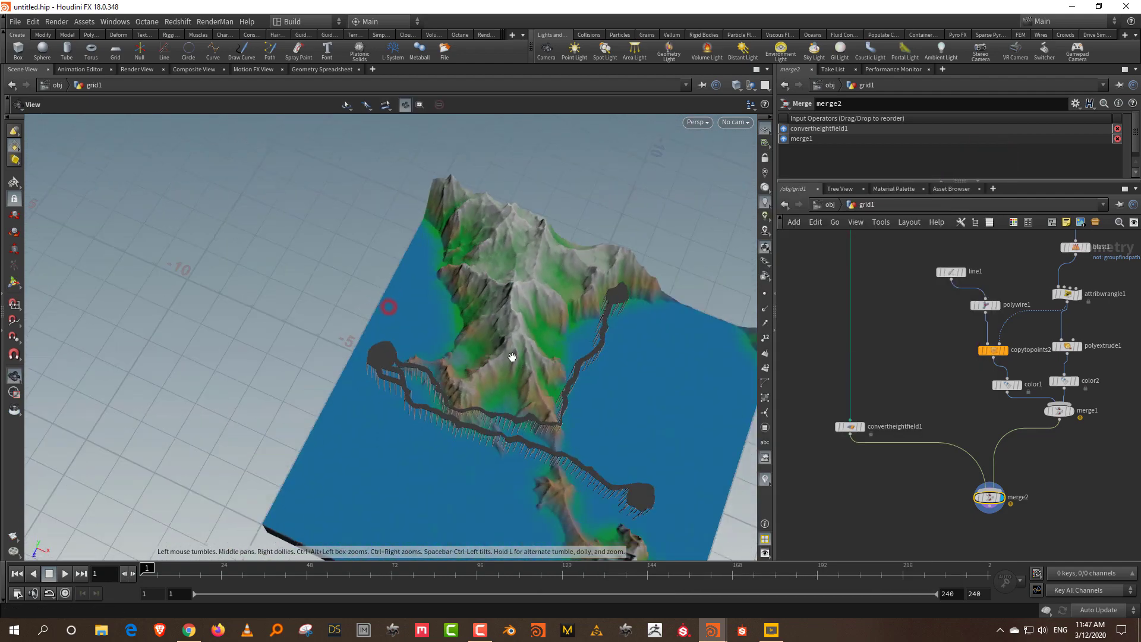
{"action": "key", "text": "Return"}
{"action": "scroll", "coordinate": [908, 361], "scroll_direction": "down", "scroll_amount": 10}
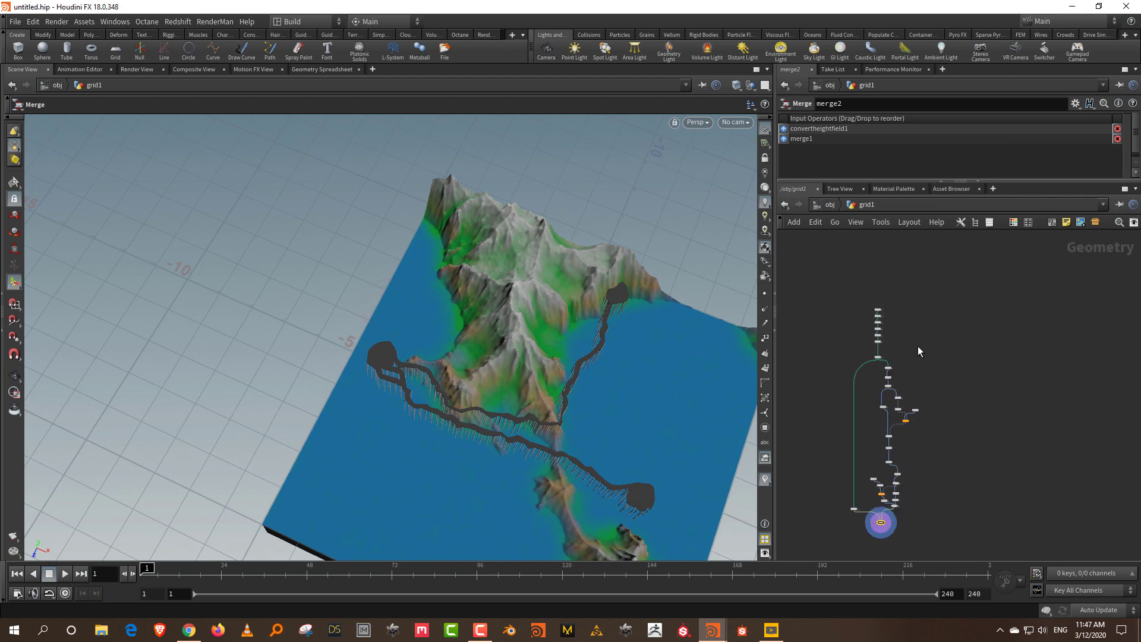
{"action": "scroll", "coordinate": [889, 386], "scroll_direction": "up", "scroll_amount": 10}
{"action": "left_click", "coordinate": [814, 367]}
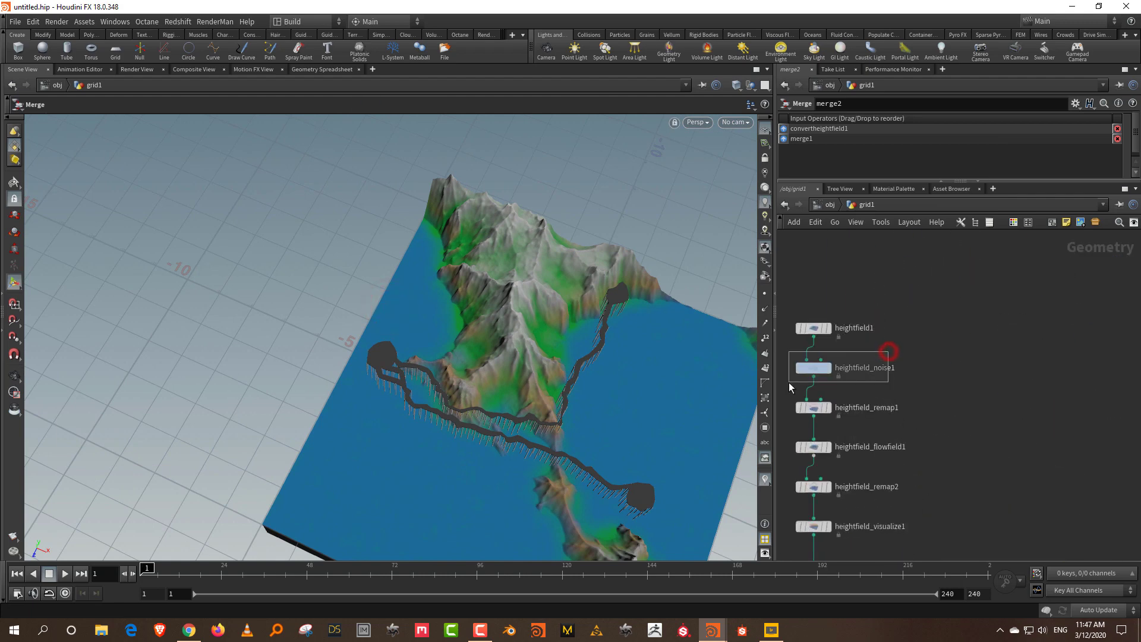
{"action": "left_click_drag", "start_coordinate": [849, 181], "coordinate": [851, 304]}
{"action": "scroll", "coordinate": [851, 225], "scroll_direction": "up", "scroll_amount": 6}
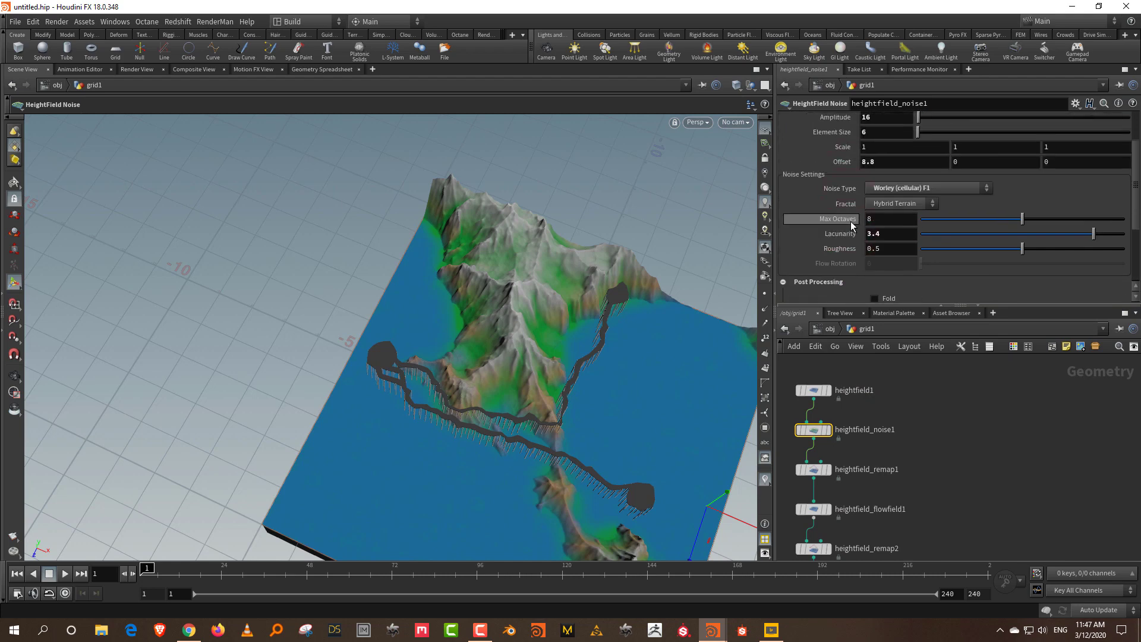
{"action": "double_click", "coordinate": [891, 222]}
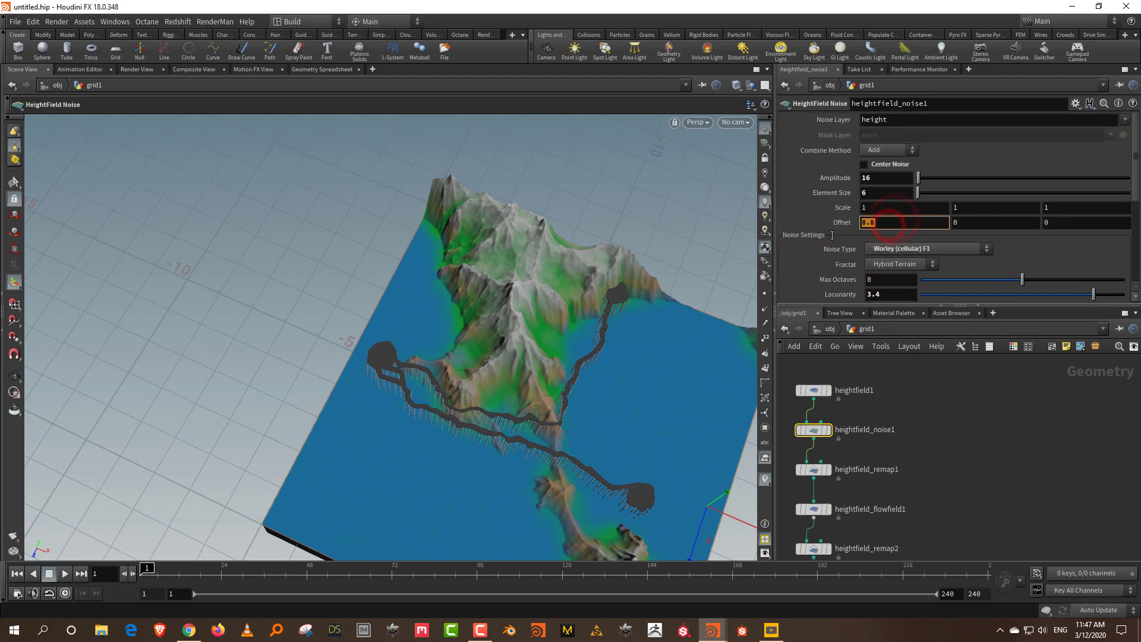
{"action": "type", "text": "@"}
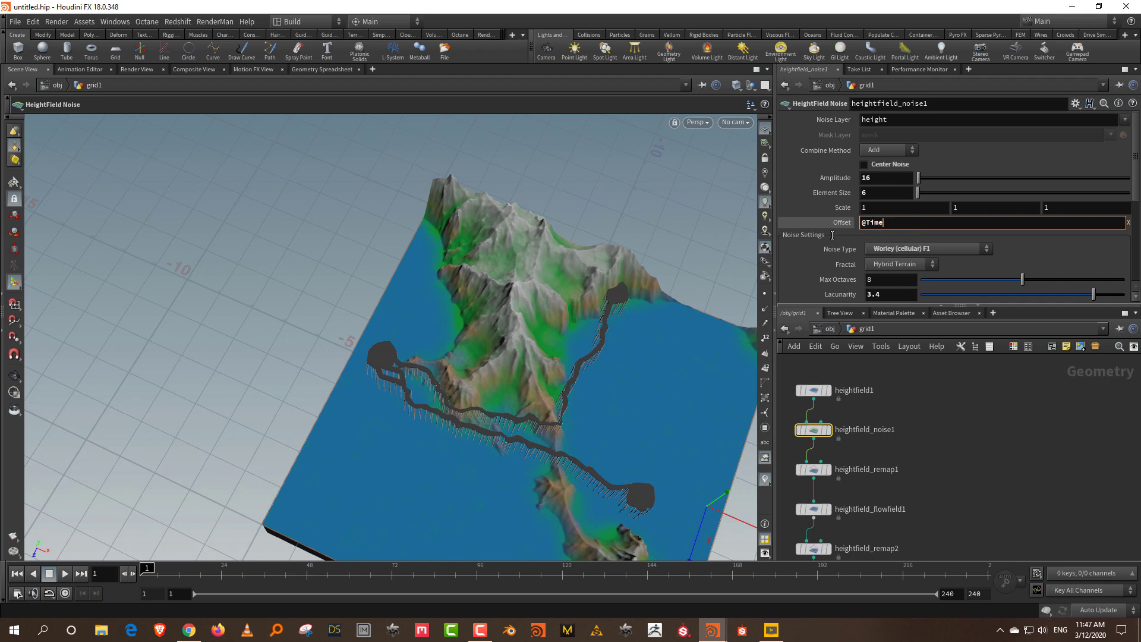
{"action": "type", "text": "Time"}
{"action": "key", "text": "Return"}
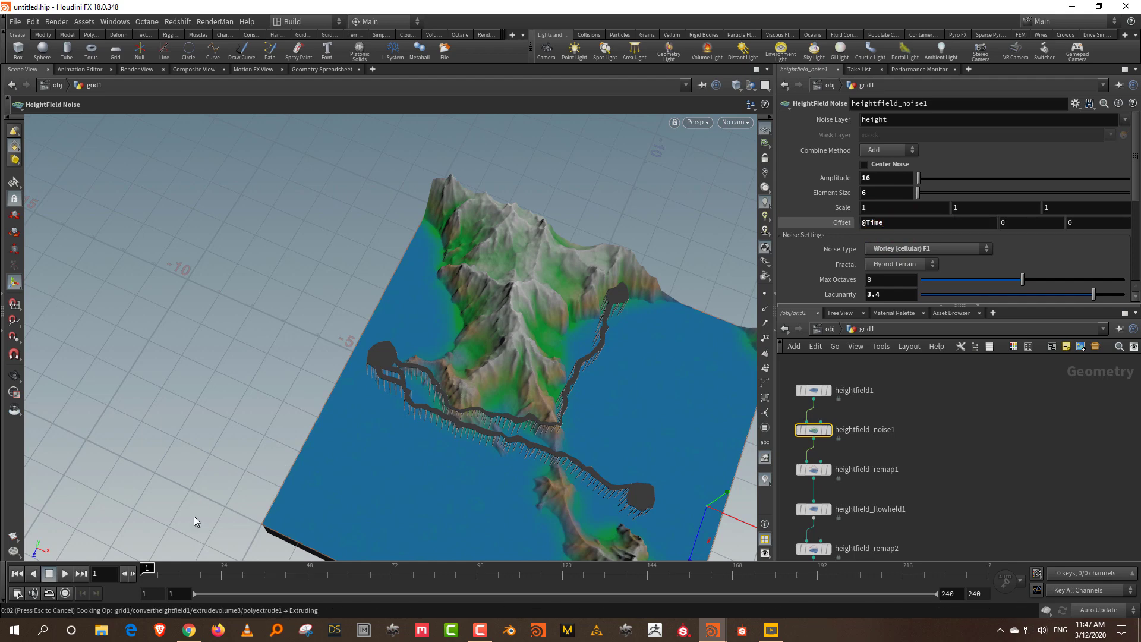
Step: Examine how the terrain and road regenerate at frames 20, 36 and 50
{"action": "left_click", "coordinate": [207, 575]}
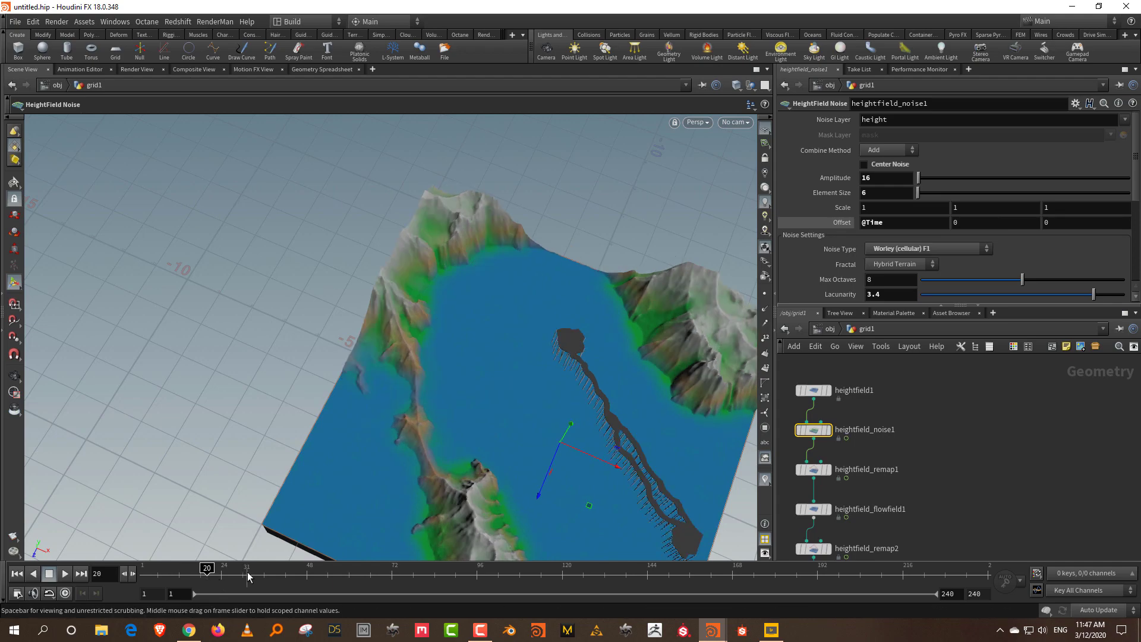
{"action": "left_click_drag", "start_coordinate": [651, 375], "coordinate": [612, 358]}
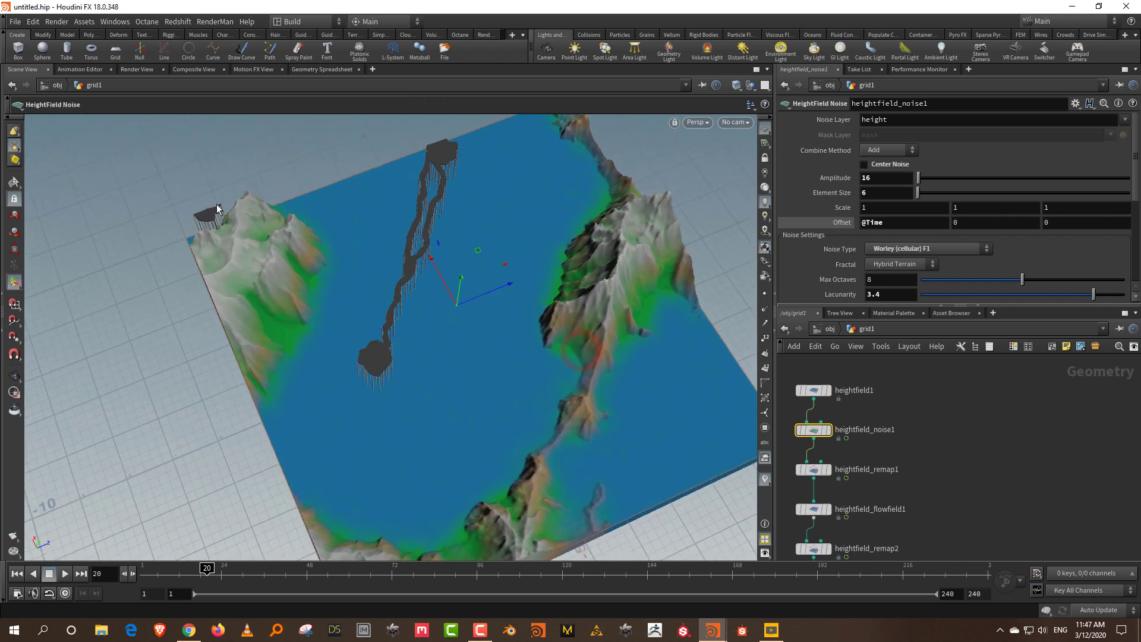
{"action": "left_click", "coordinate": [265, 576]}
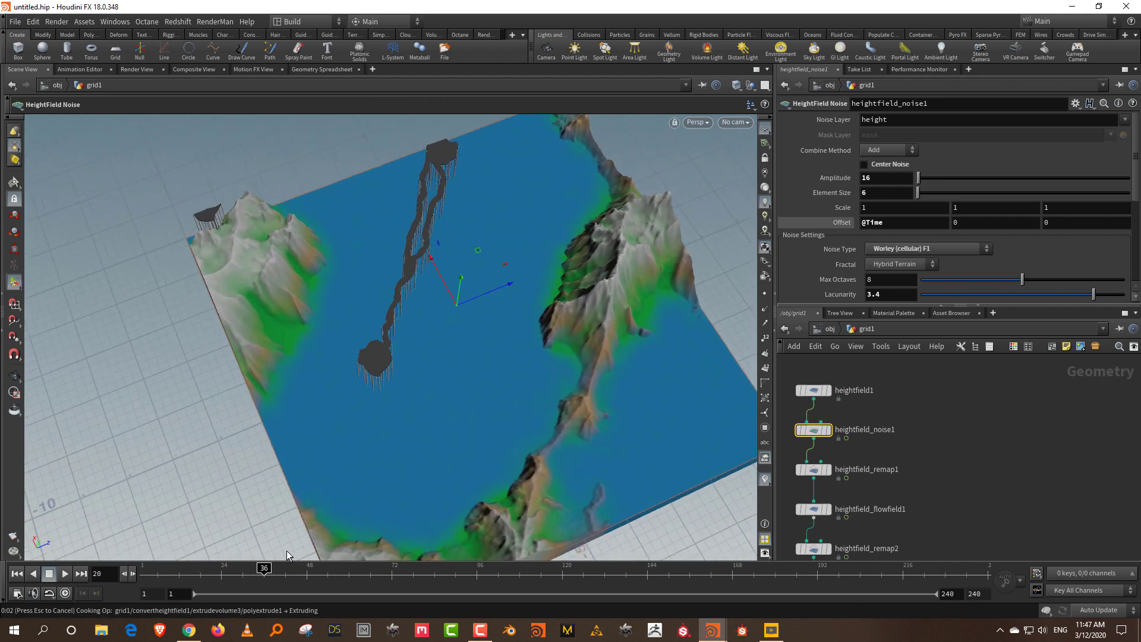
{"action": "left_click", "coordinate": [317, 576]}
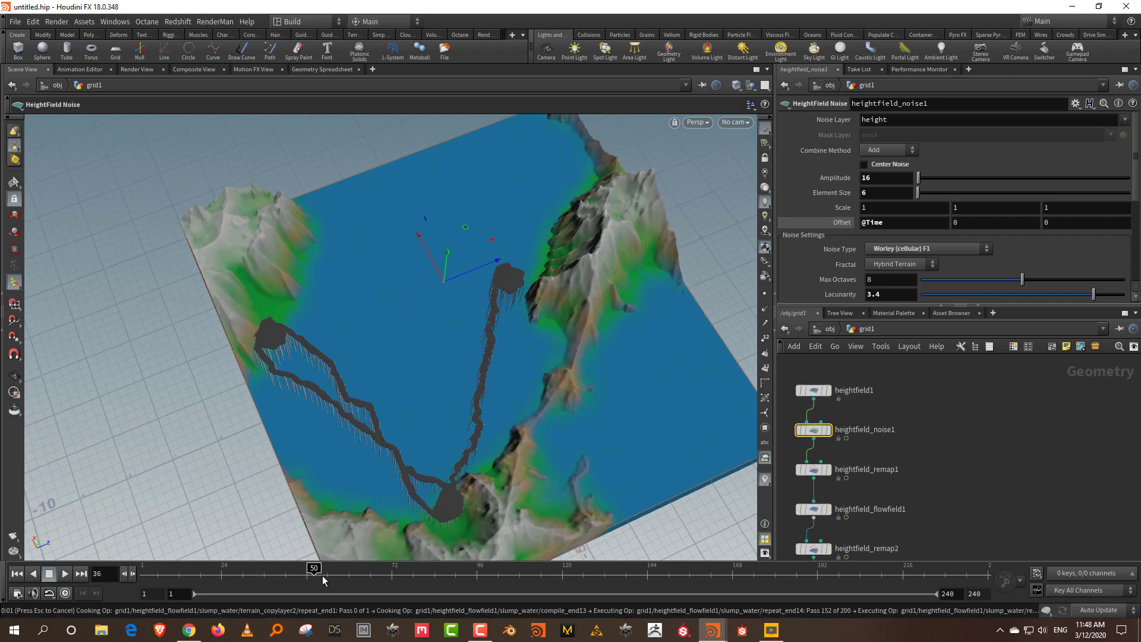
Step: Try Avoid Self Intersection on the groupfindpath1 node, check the road at frames 64 and 71, and turn the option off again
{"action": "middle_click_drag", "start_coordinate": [1012, 469], "coordinate": [1011, 352]}
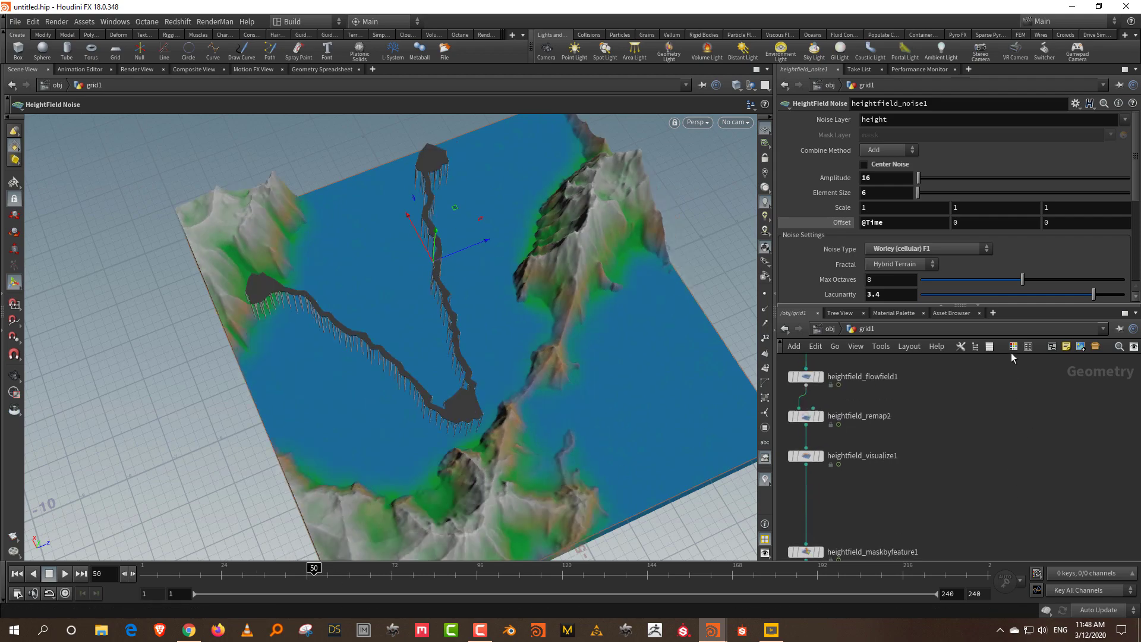
{"action": "middle_click_drag", "start_coordinate": [1004, 497], "coordinate": [1024, 384]}
{"action": "middle_click_drag", "start_coordinate": [1031, 482], "coordinate": [1024, 367]}
{"action": "middle_click_drag", "start_coordinate": [995, 494], "coordinate": [1003, 429]}
{"action": "middle_click_drag", "start_coordinate": [974, 492], "coordinate": [973, 441]}
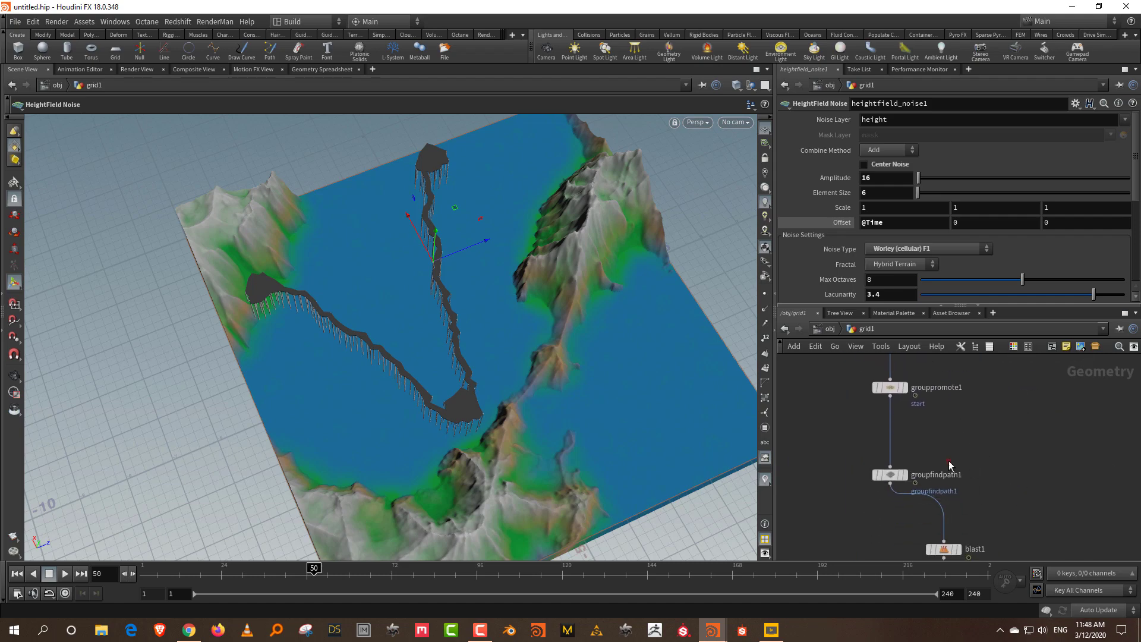
{"action": "left_click", "coordinate": [948, 465]}
{"action": "left_click", "coordinate": [1031, 427]}
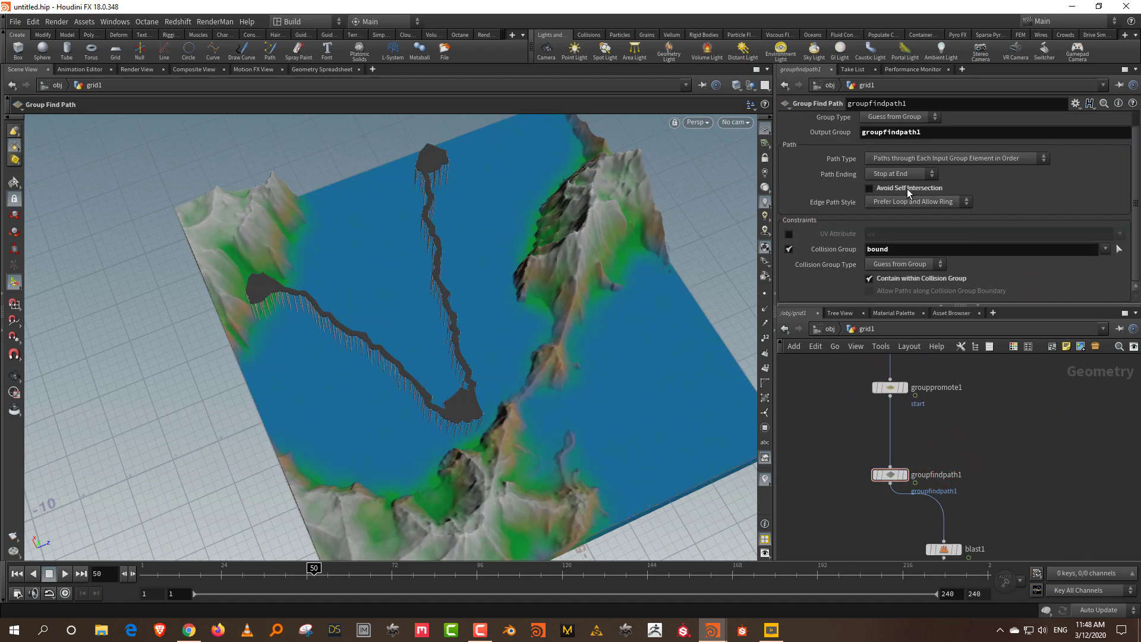
{"action": "left_click", "coordinate": [1030, 439]}
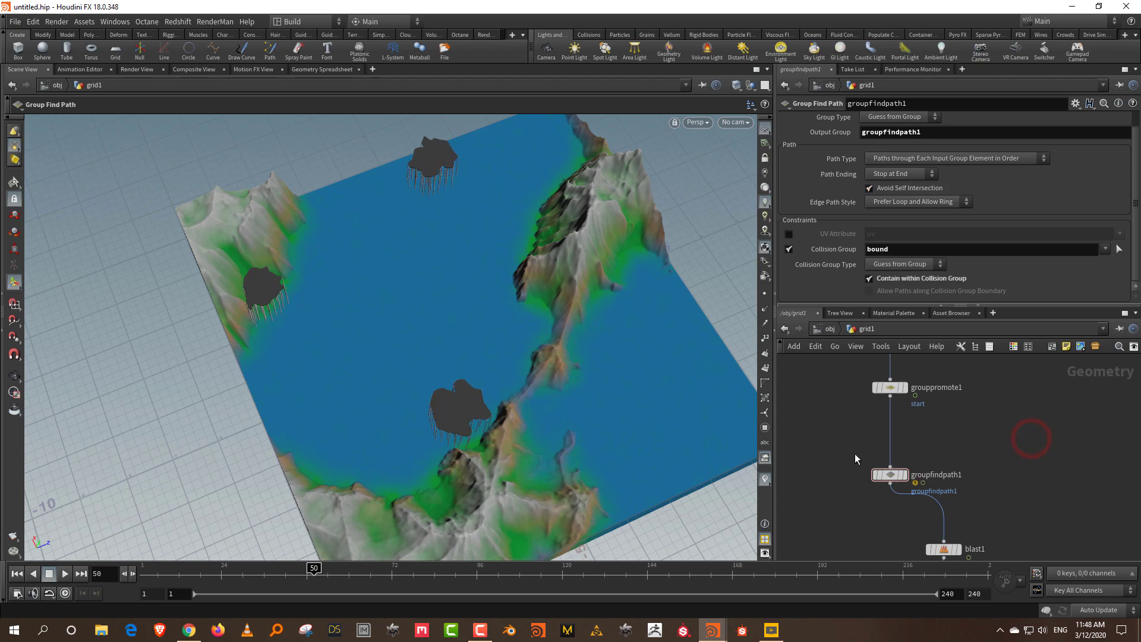
{"action": "left_click", "coordinate": [364, 575]}
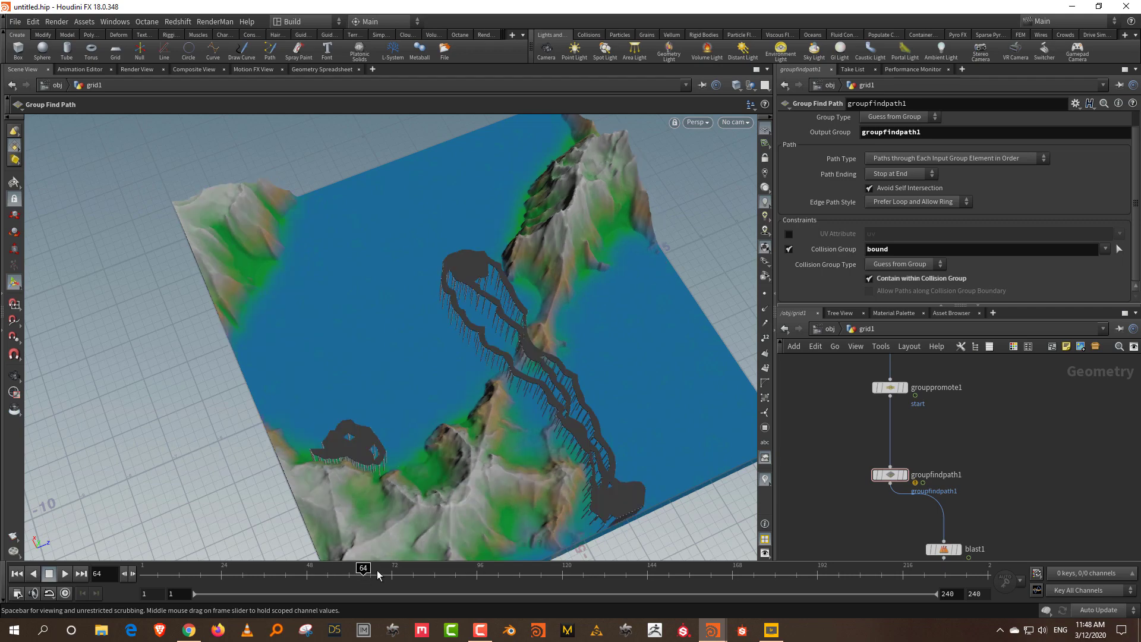
{"action": "left_click", "coordinate": [389, 576]}
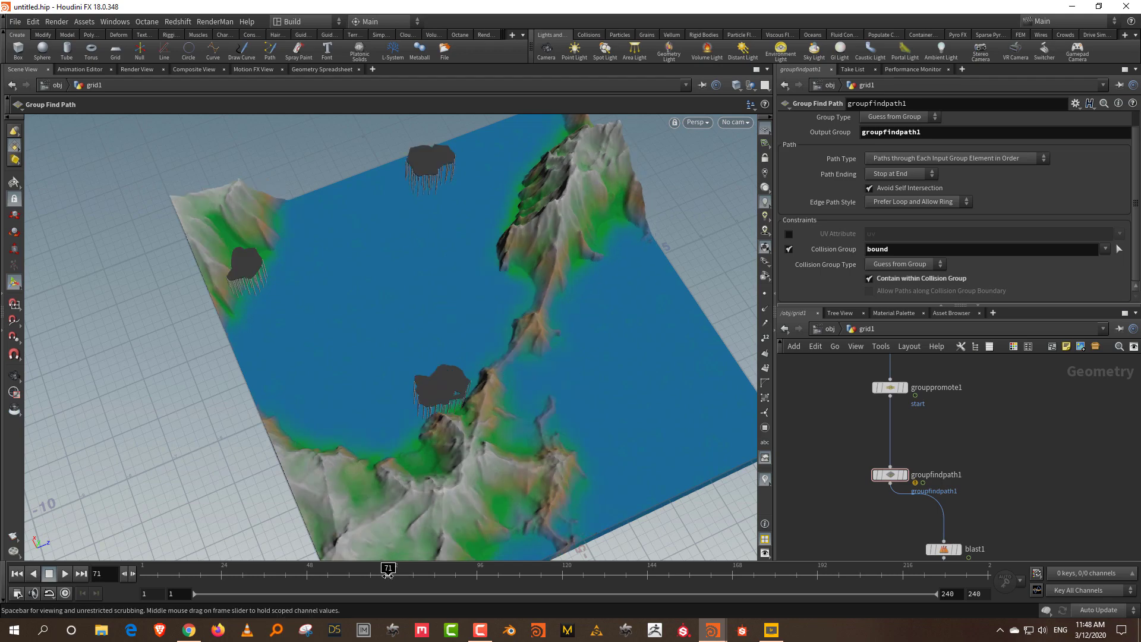
{"action": "left_click", "coordinate": [898, 188]}
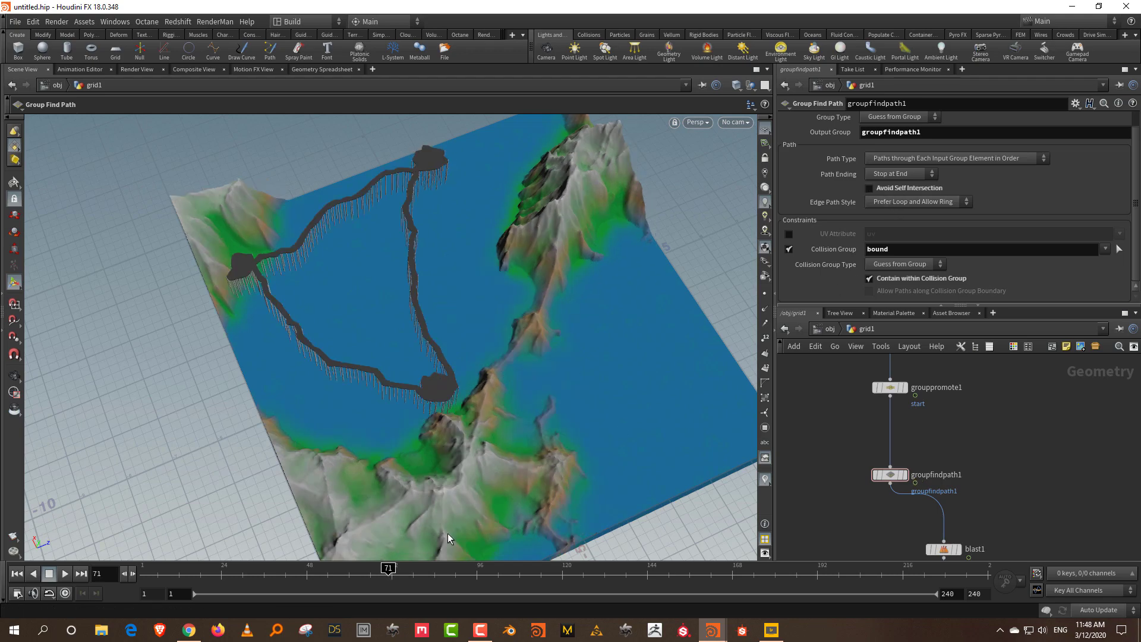
Step: Move the timeline to frame 79 and on to frame 95, and inspect the regenerated road over the terrain
{"action": "left_click", "coordinate": [417, 572]}
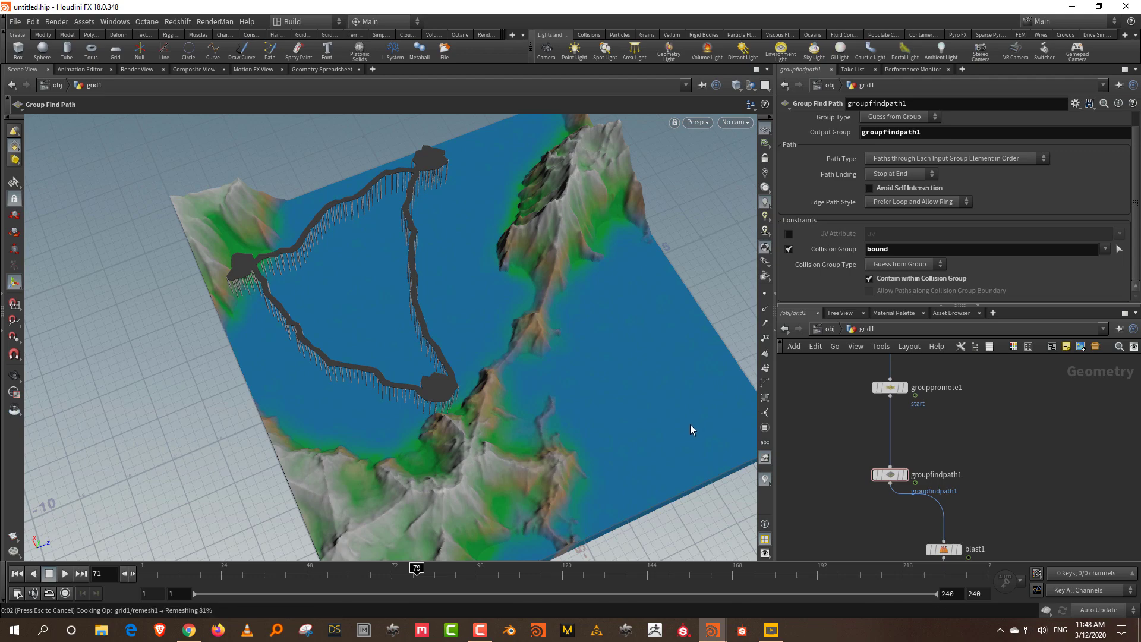
{"action": "left_click", "coordinate": [473, 572]}
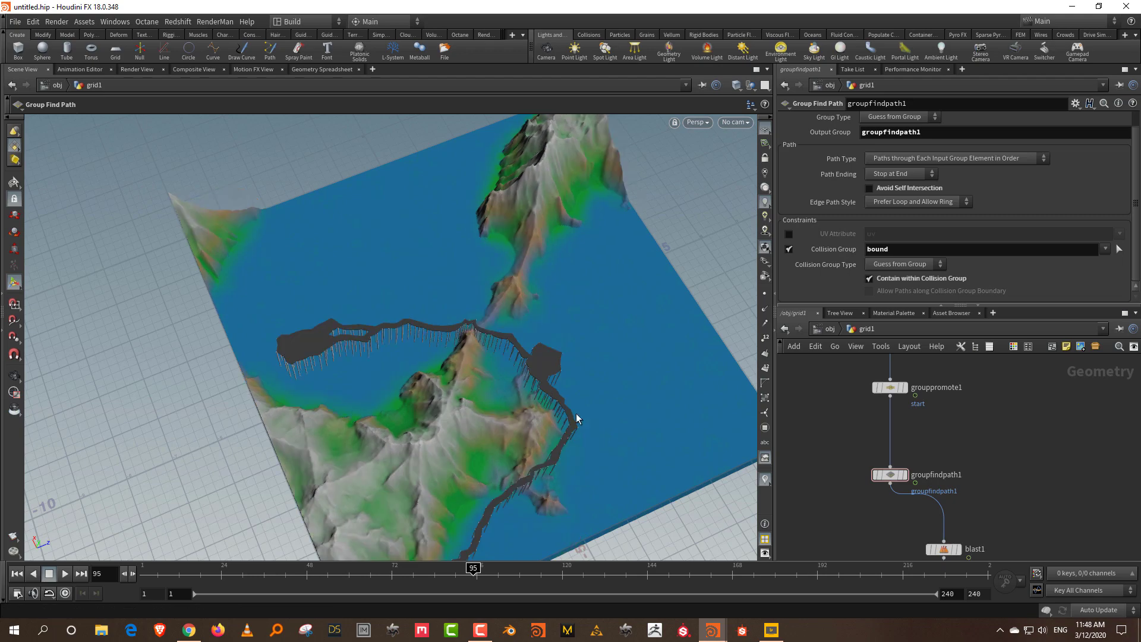
{"action": "key", "text": "Escape"}
{"action": "left_click_drag", "start_coordinate": [657, 373], "coordinate": [613, 355]}
{"action": "key", "text": "Return"}
{"action": "scroll", "coordinate": [517, 357], "scroll_direction": "up", "scroll_amount": 10}
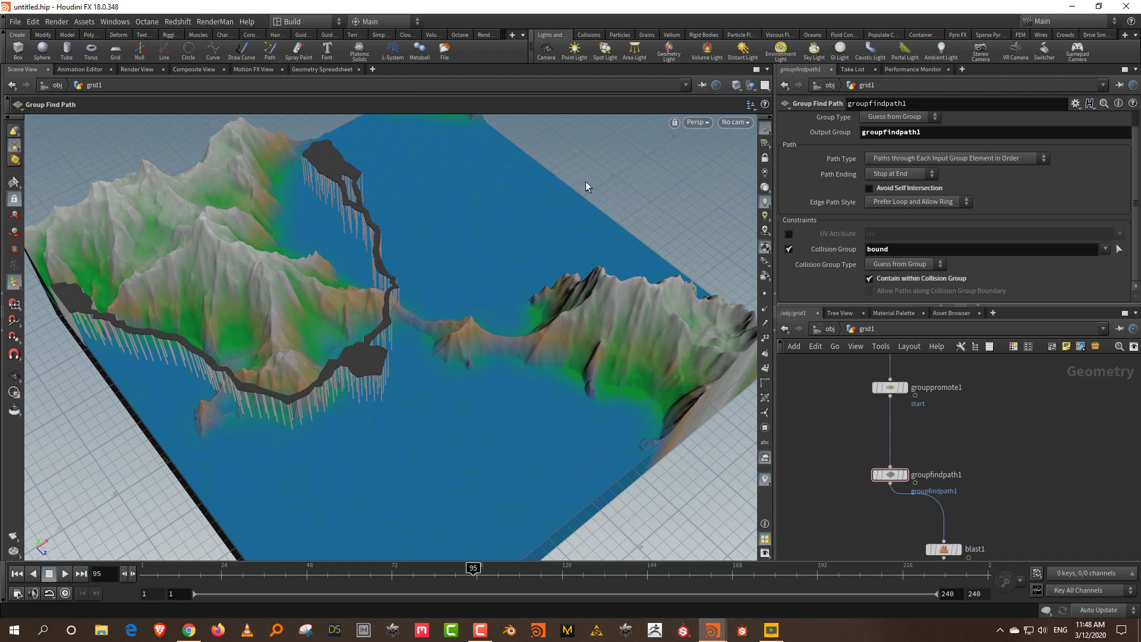
{"action": "scroll", "coordinate": [398, 272], "scroll_direction": "down", "scroll_amount": 3}
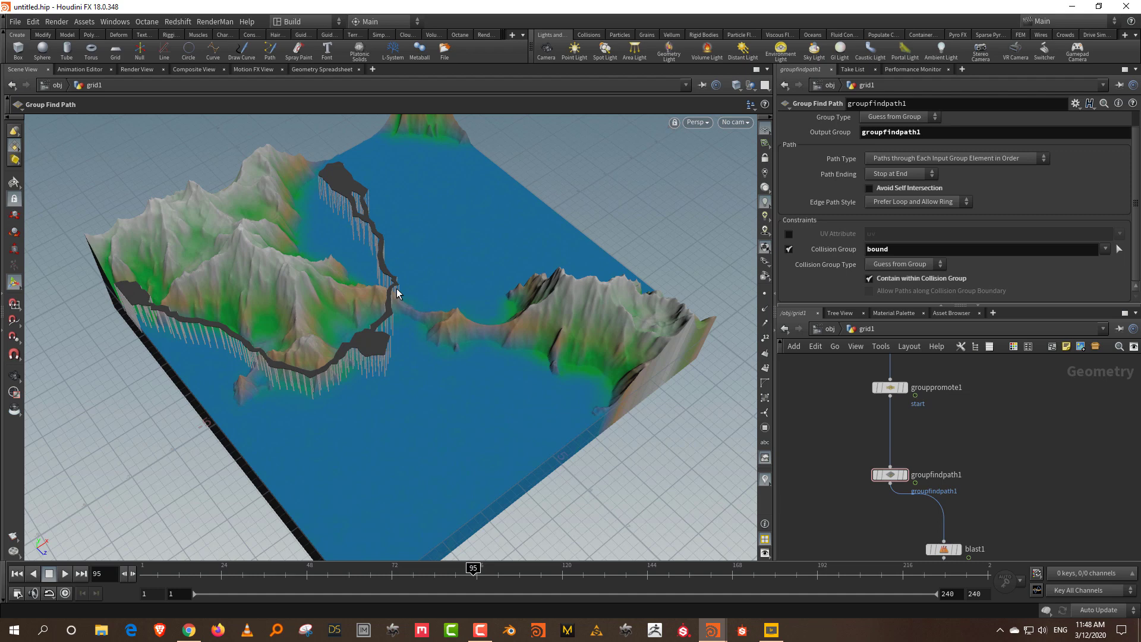
Step: Examine the nodes from groupfindpath1 down to color2 and the elevated road with its pillars from several angles
{"action": "middle_click_drag", "start_coordinate": [1025, 494], "coordinate": [1012, 410]}
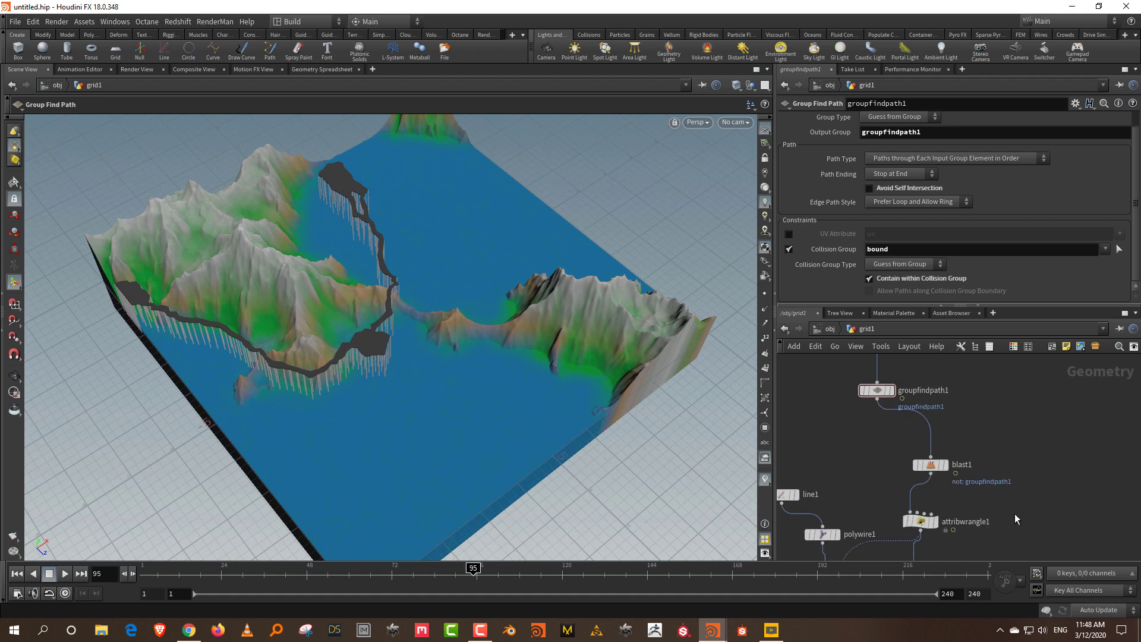
{"action": "middle_click_drag", "start_coordinate": [1015, 513], "coordinate": [1011, 418]}
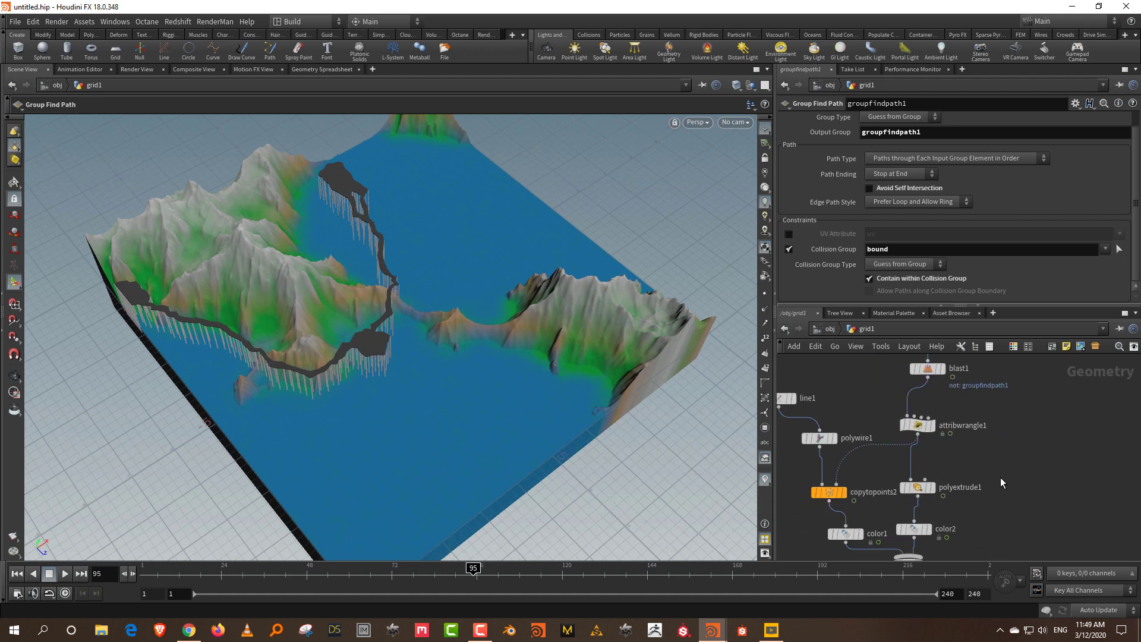
{"action": "key", "text": "Escape"}
{"action": "left_click_drag", "start_coordinate": [428, 313], "coordinate": [404, 312]}
{"action": "key", "text": "Return"}
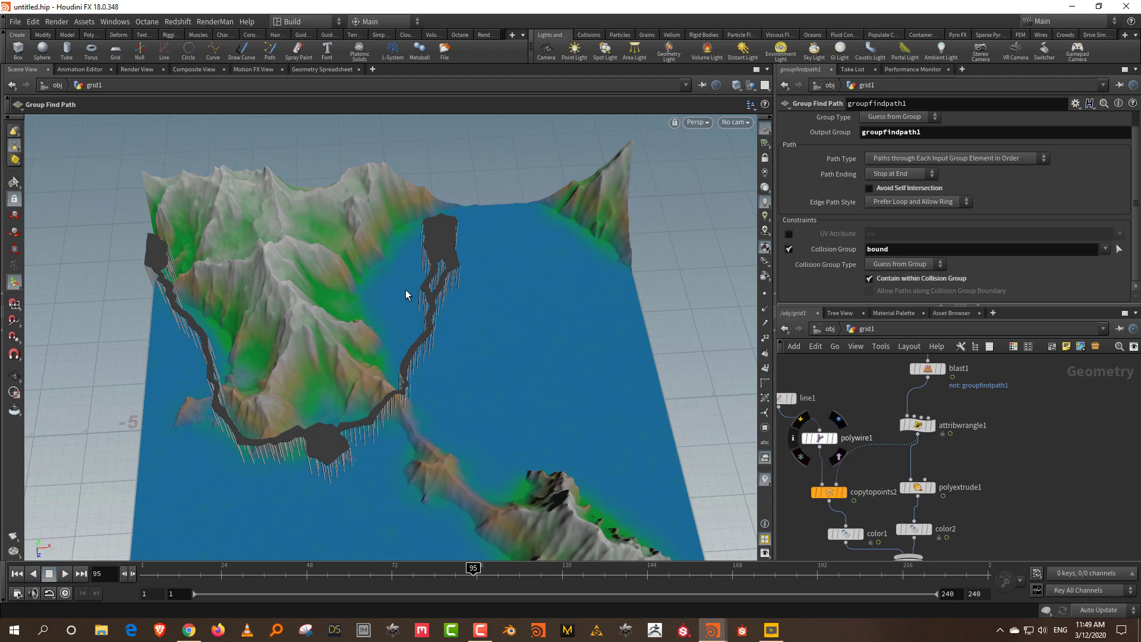
{"action": "left_click_drag", "start_coordinate": [407, 291], "coordinate": [460, 337], "text": "alt"}
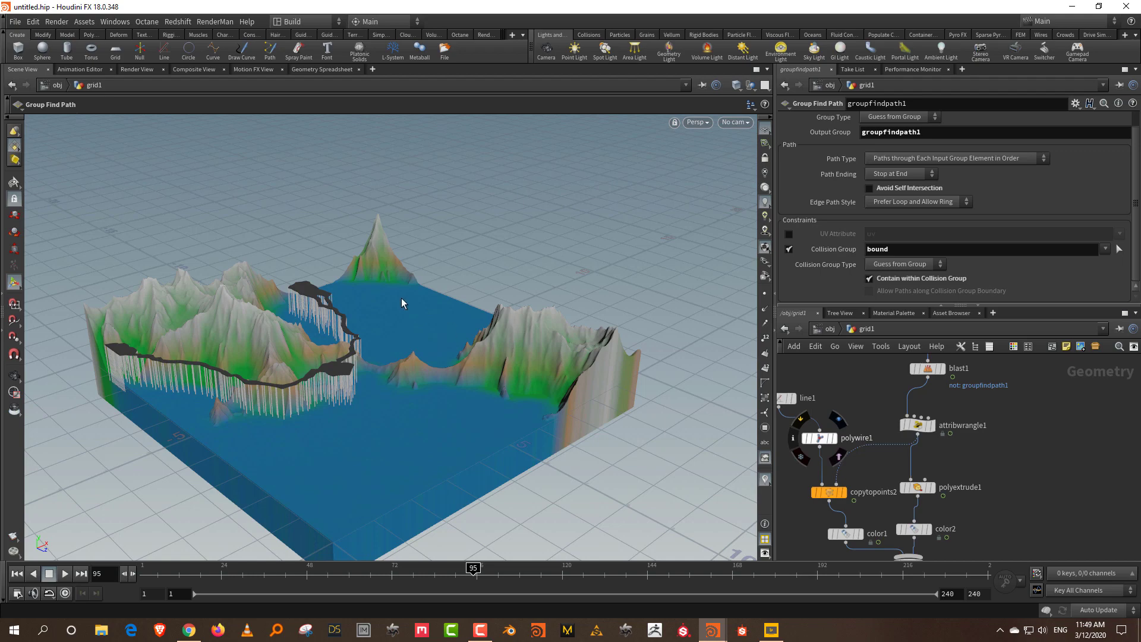
{"action": "left_click_drag", "start_coordinate": [424, 315], "coordinate": [398, 433], "text": "alt"}
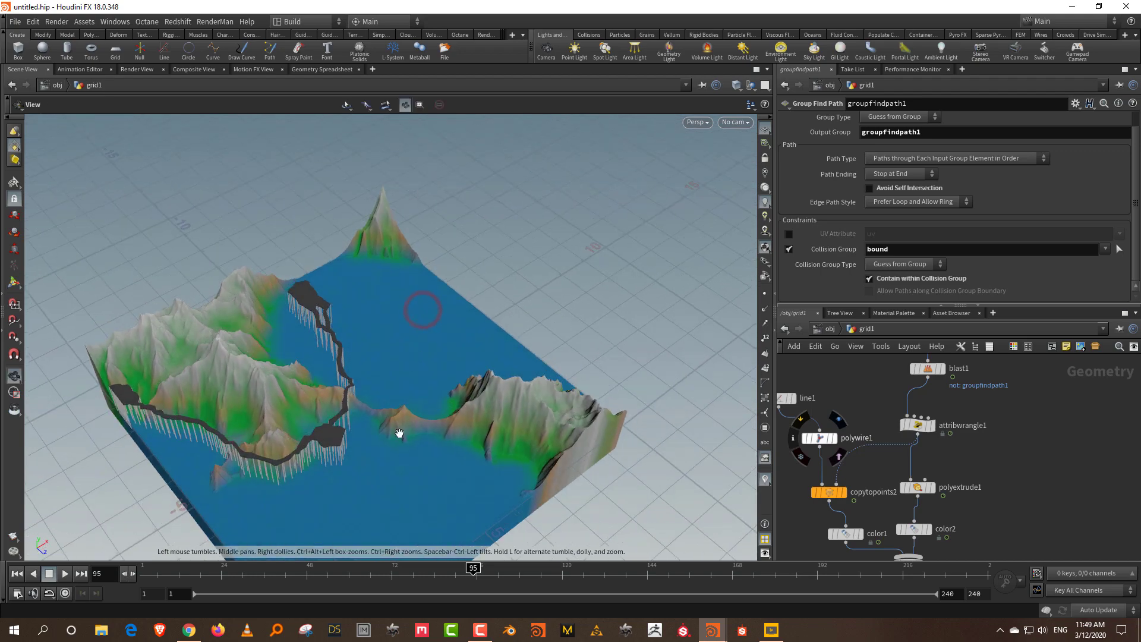
{"action": "middle_click_drag", "start_coordinate": [399, 434], "coordinate": [423, 388], "text": "alt"}
{"action": "left_click_drag", "start_coordinate": [423, 387], "coordinate": [428, 364]}
{"action": "key", "text": "Return"}
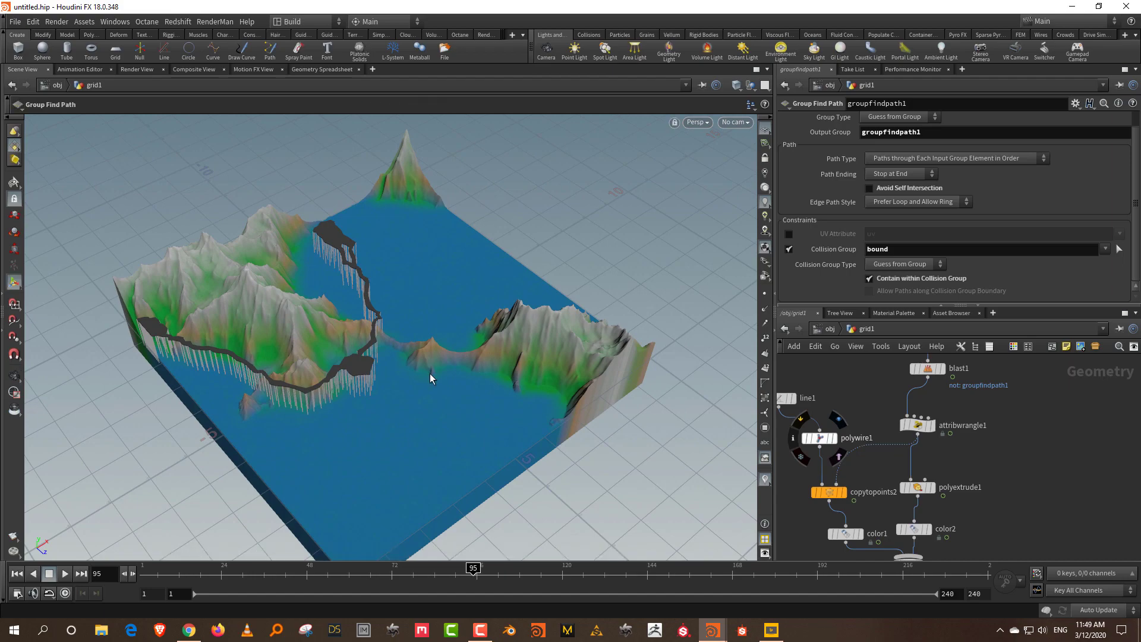